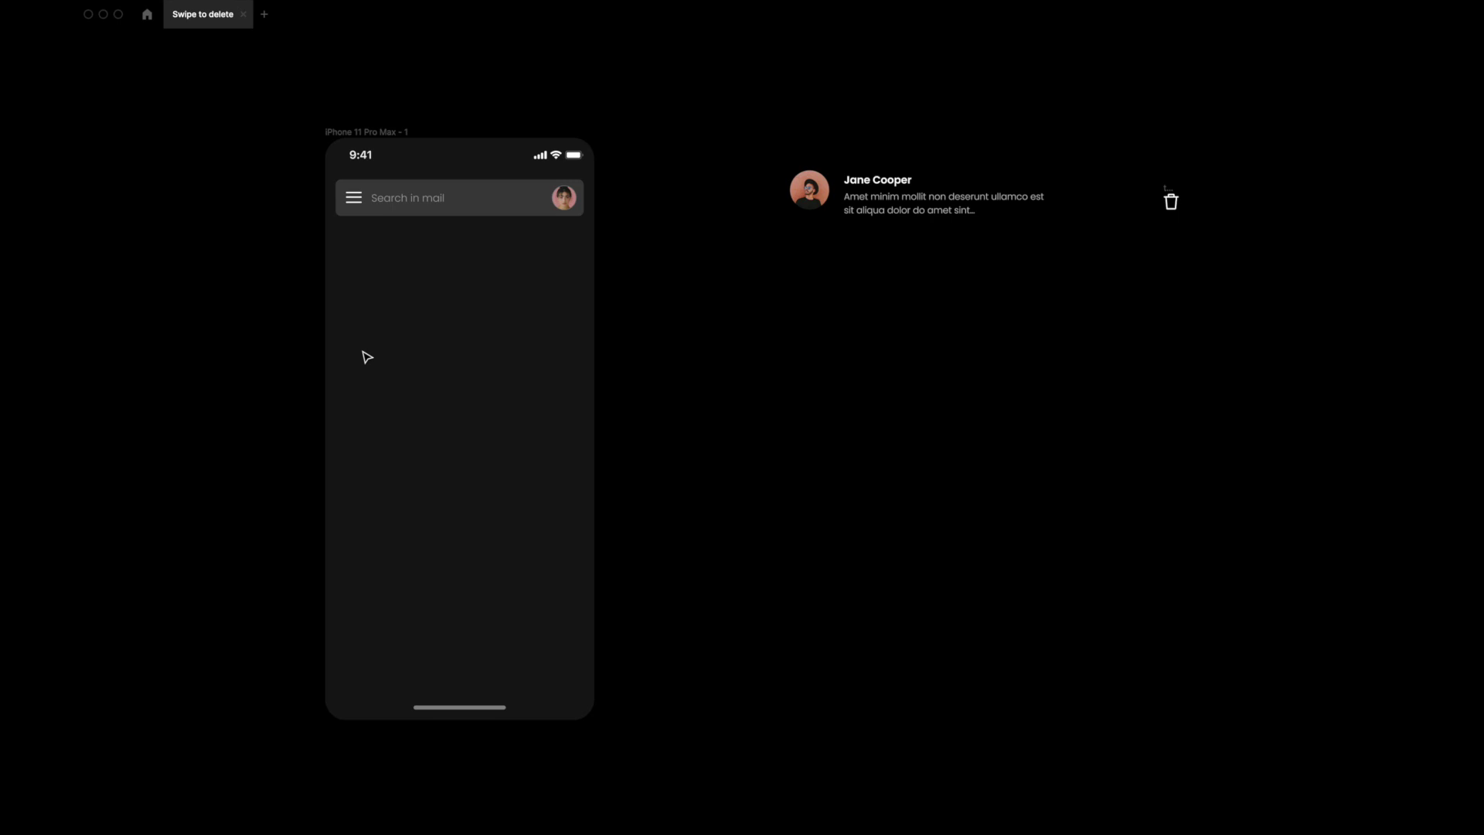
# Step: Inspect the phone frame, its status bar and search bar, and the loose avatar, sender name and message preview text
pyautogui.click(362, 132)
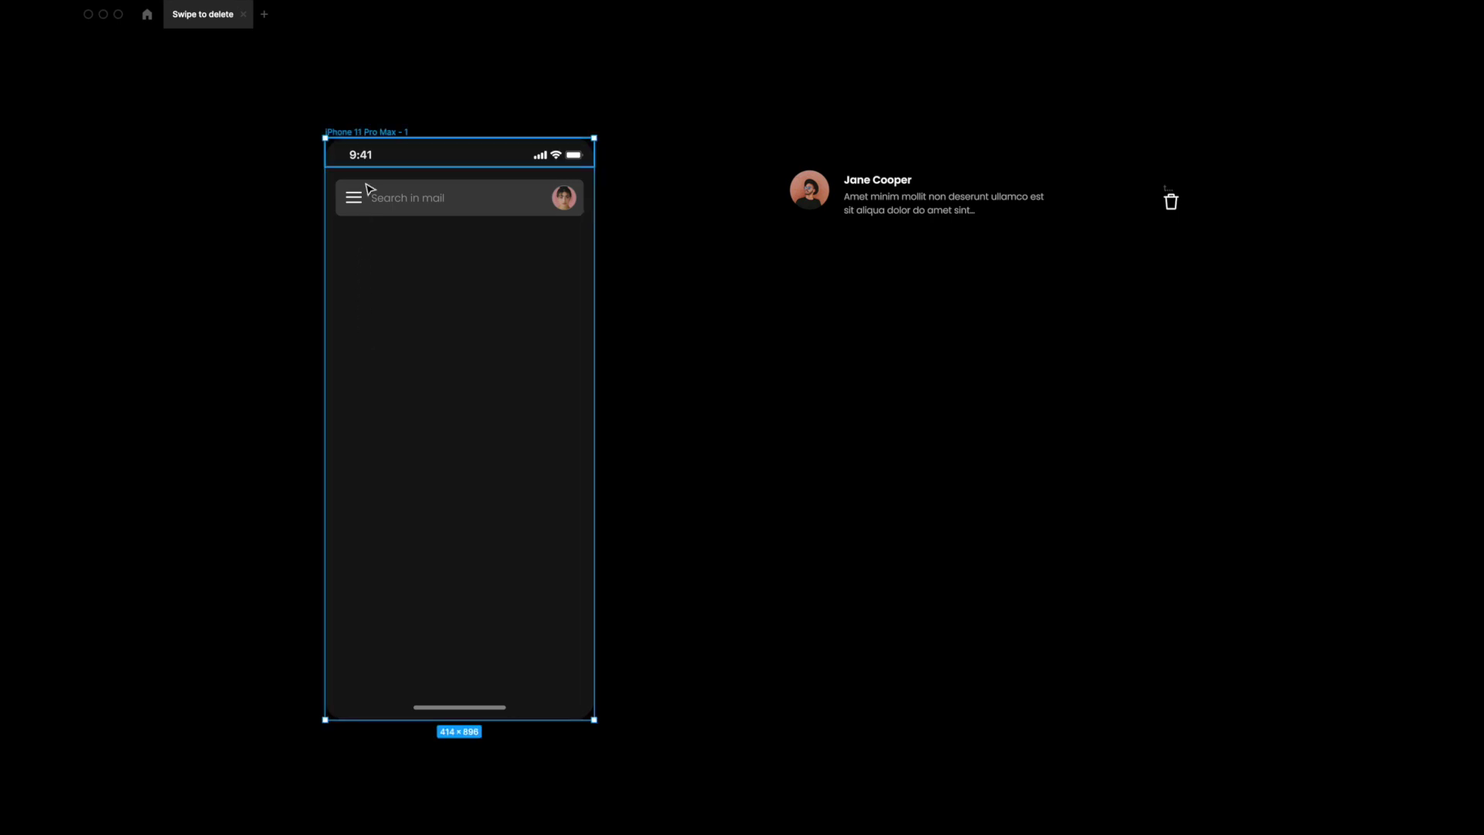
pyautogui.click(399, 165)
pyautogui.click(414, 203)
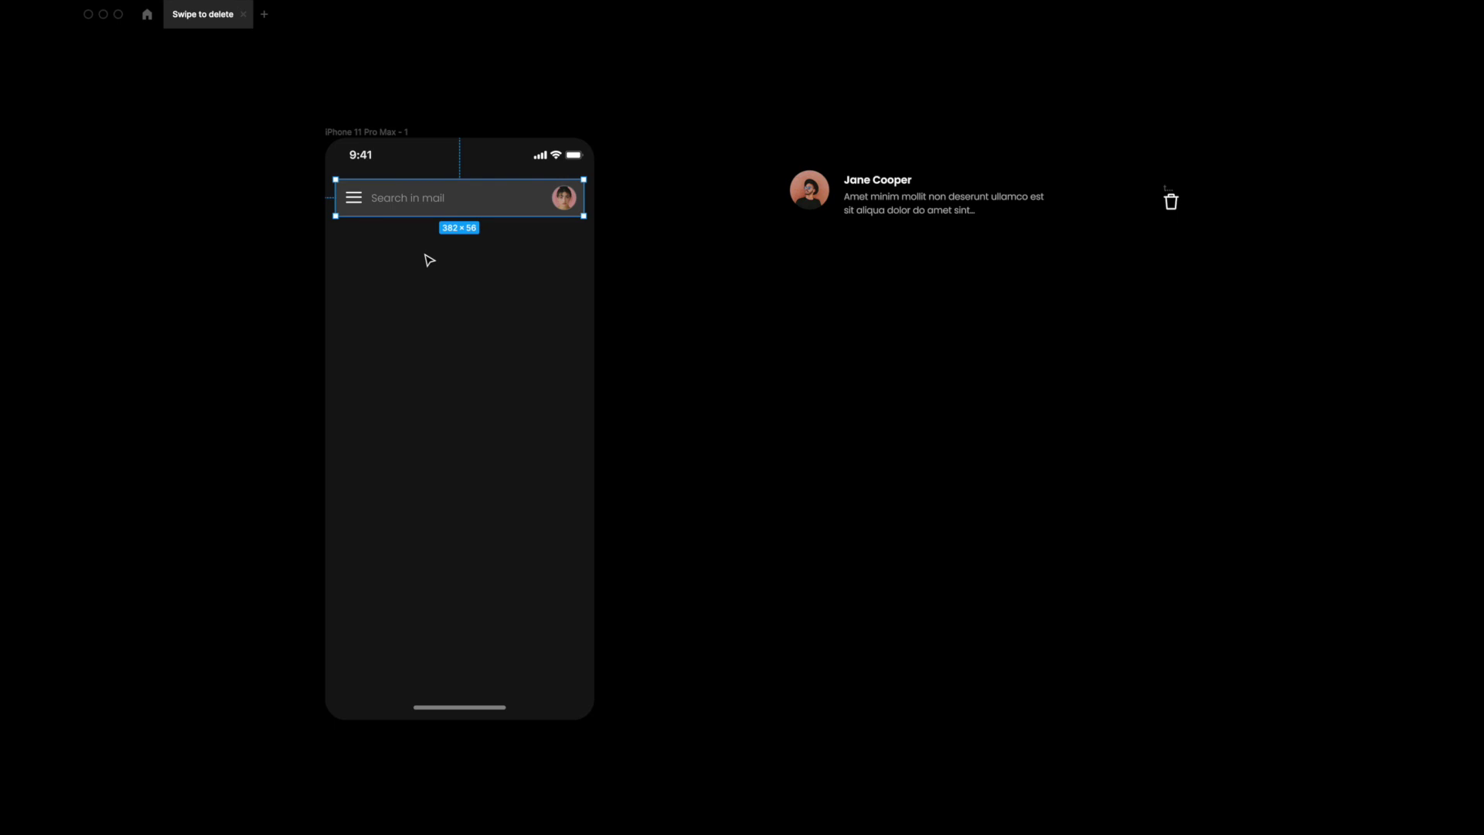
pyautogui.click(396, 135)
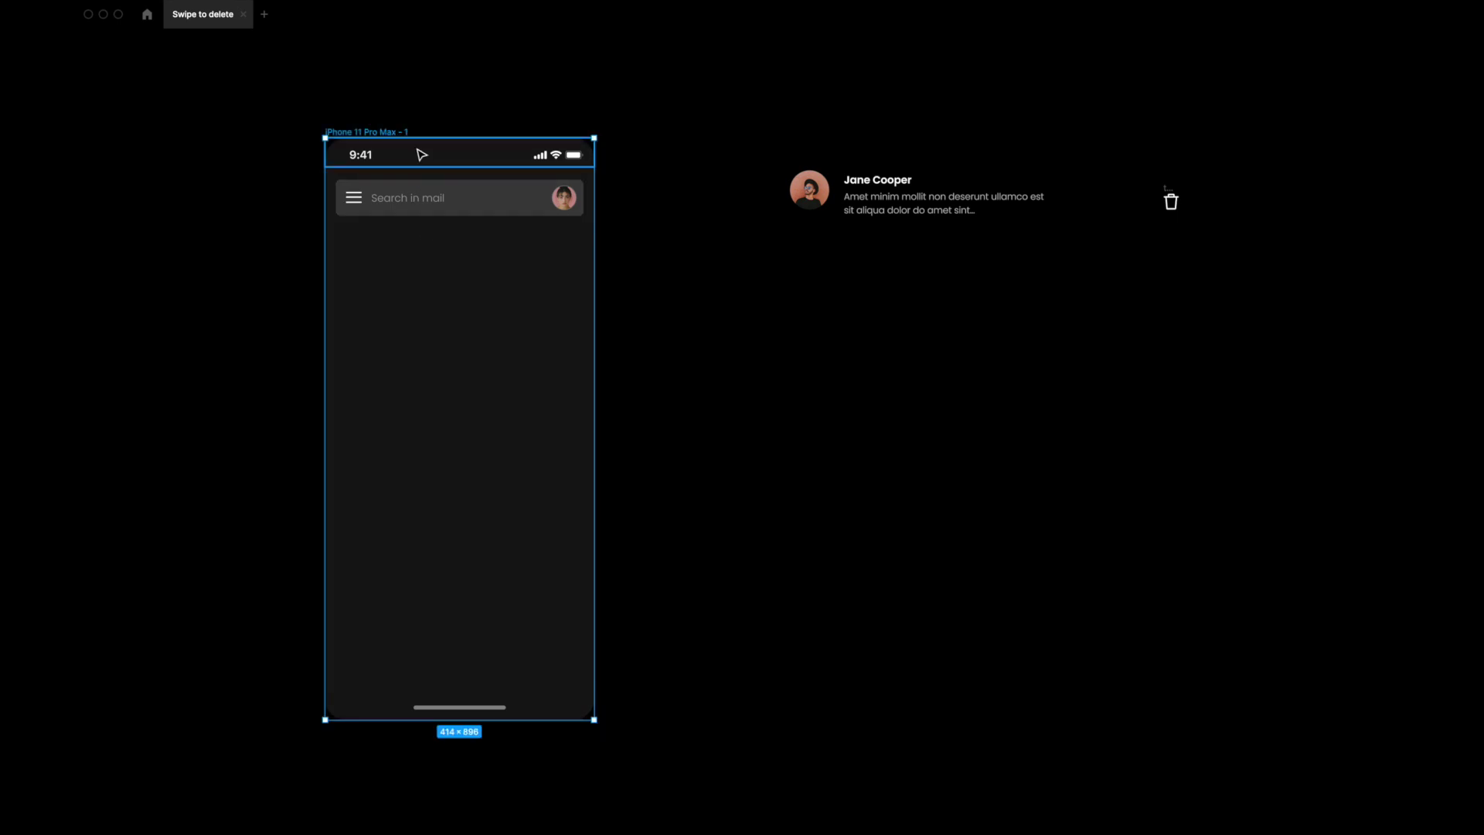
pyautogui.click(729, 402)
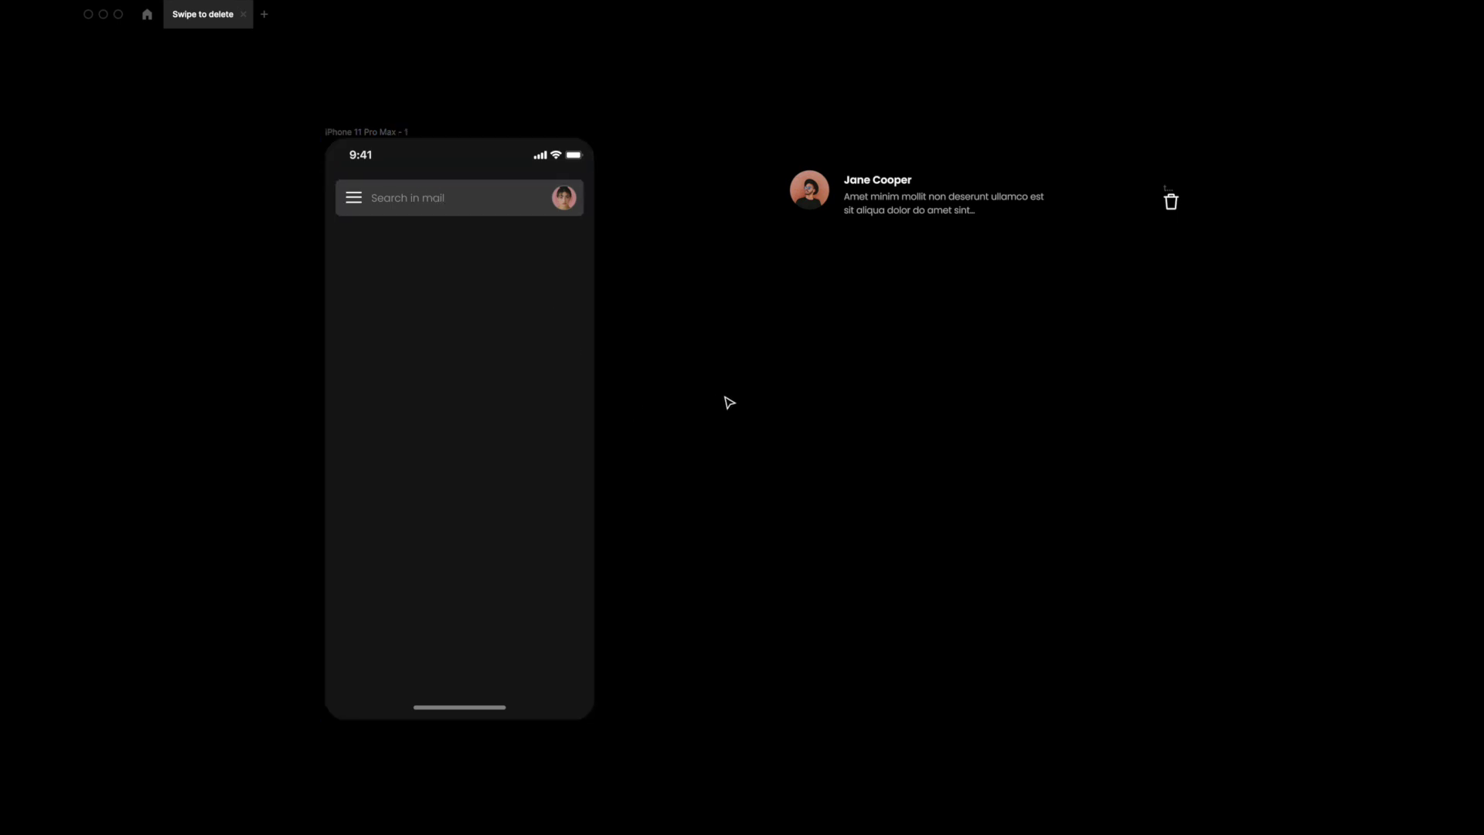
pyautogui.hscroll(3, 729, 402)
pyautogui.scroll(5, 729, 402)
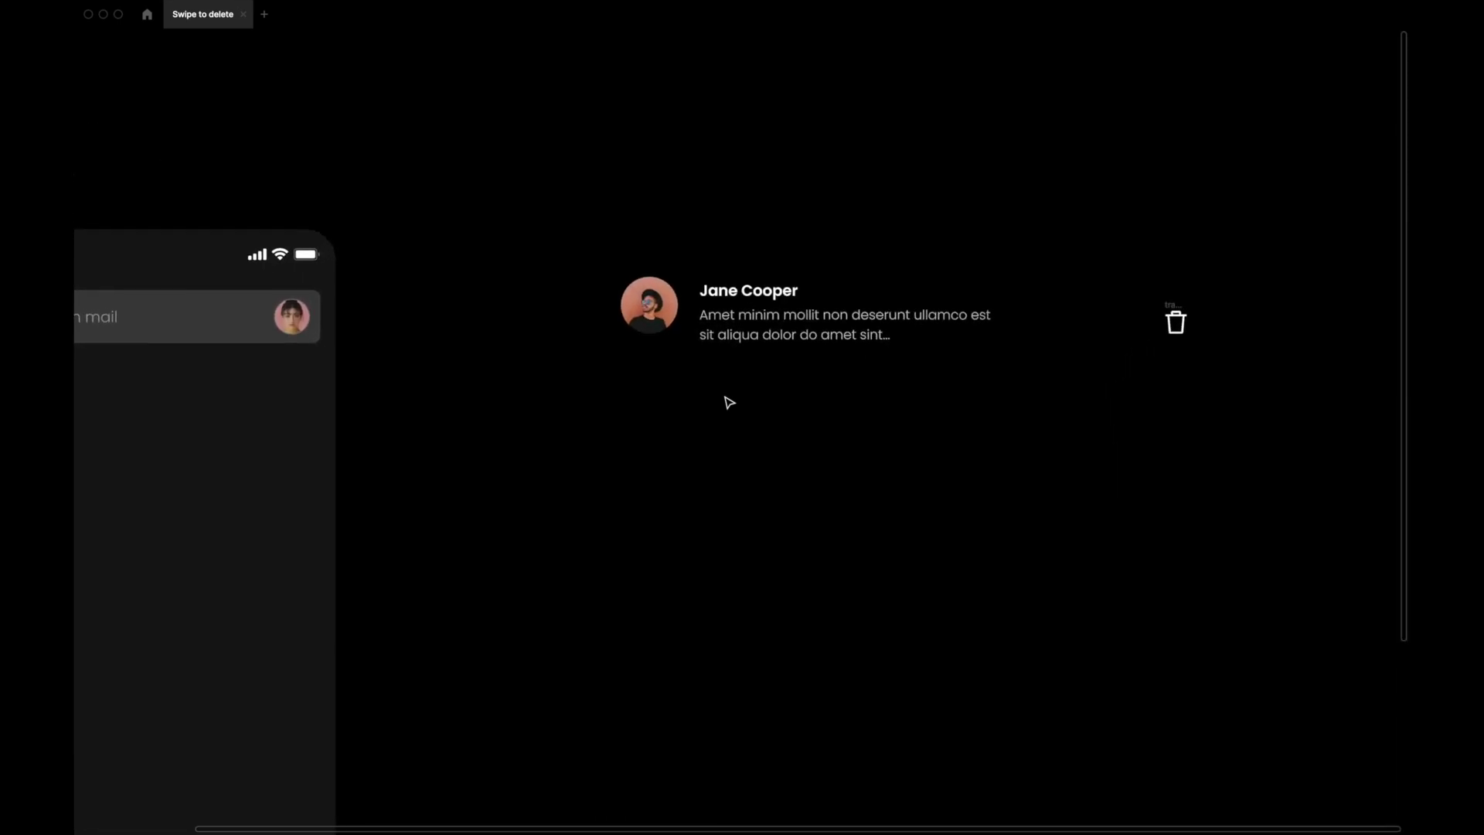
pyautogui.click(658, 323)
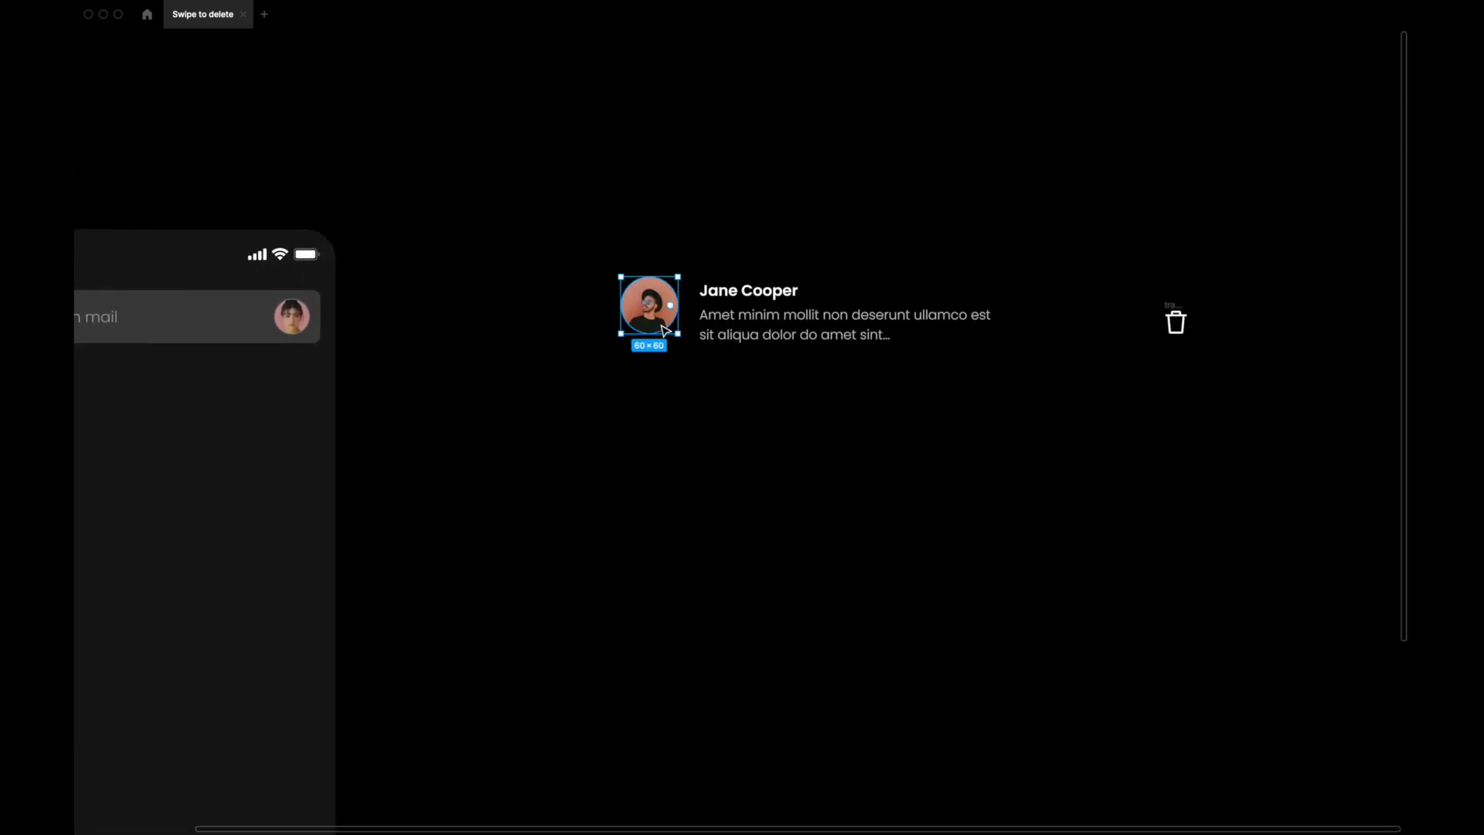
pyautogui.click(740, 297)
pyautogui.click(756, 340)
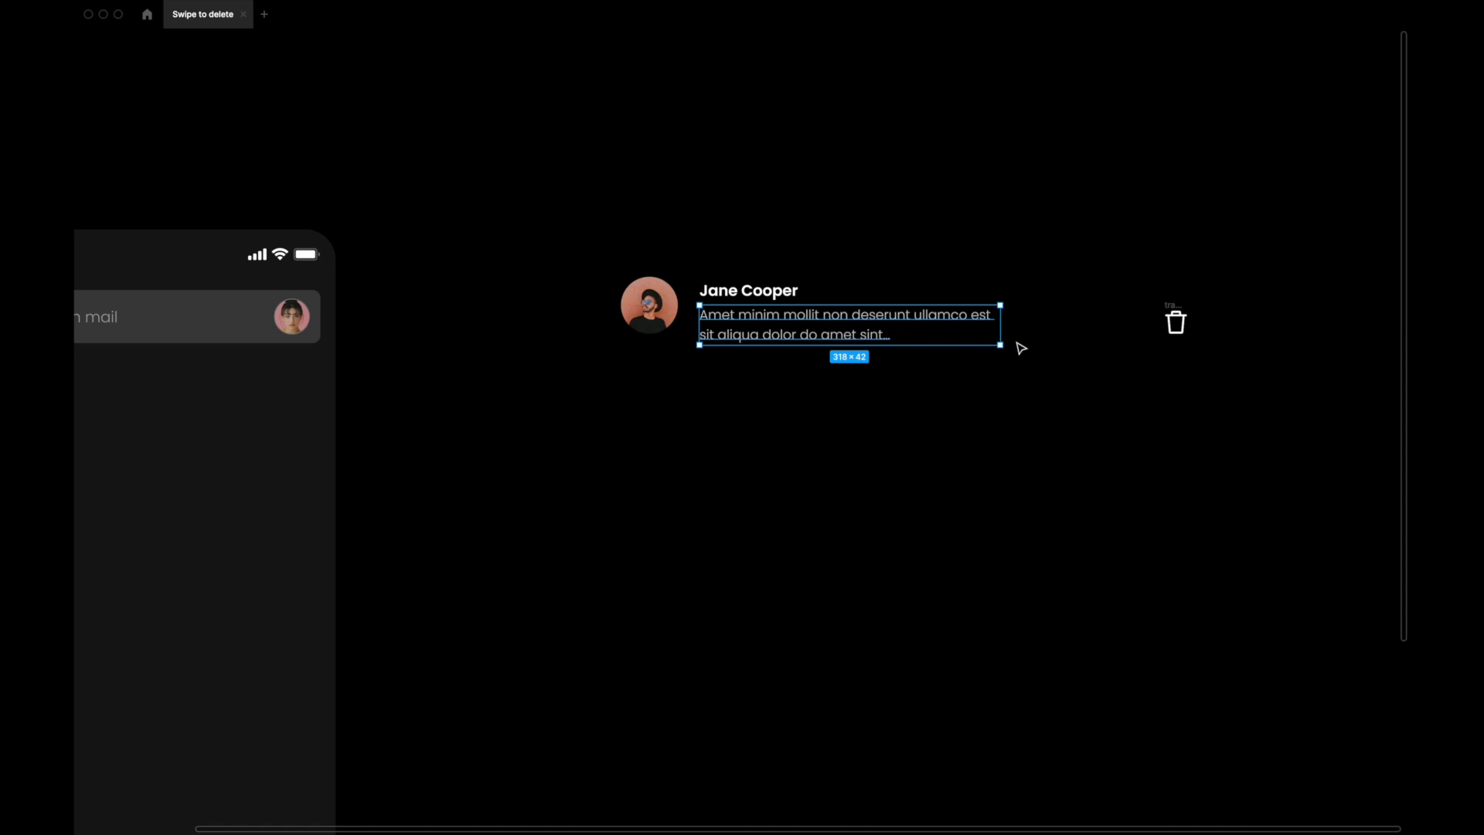
# Step: Show the hidden interface and move the message preview text slightly down, away from the sender name
pyautogui.press('super+period')
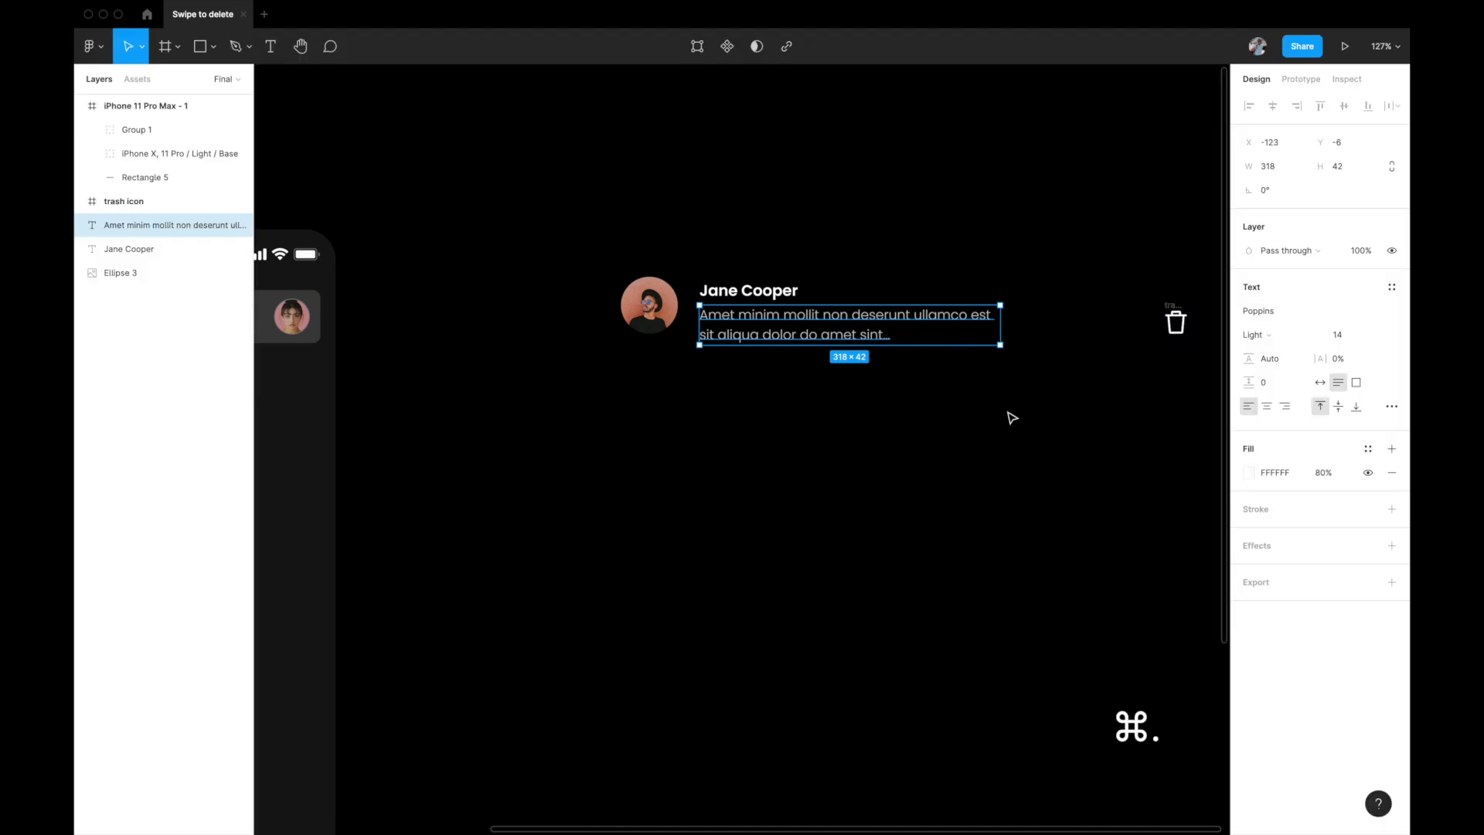
pyautogui.click(797, 250)
pyautogui.moveTo(613, 247); pyautogui.dragTo(861, 420)
pyautogui.click(862, 420)
pyautogui.moveTo(796, 336); pyautogui.dragTo(796, 339)
pyautogui.click(780, 402)
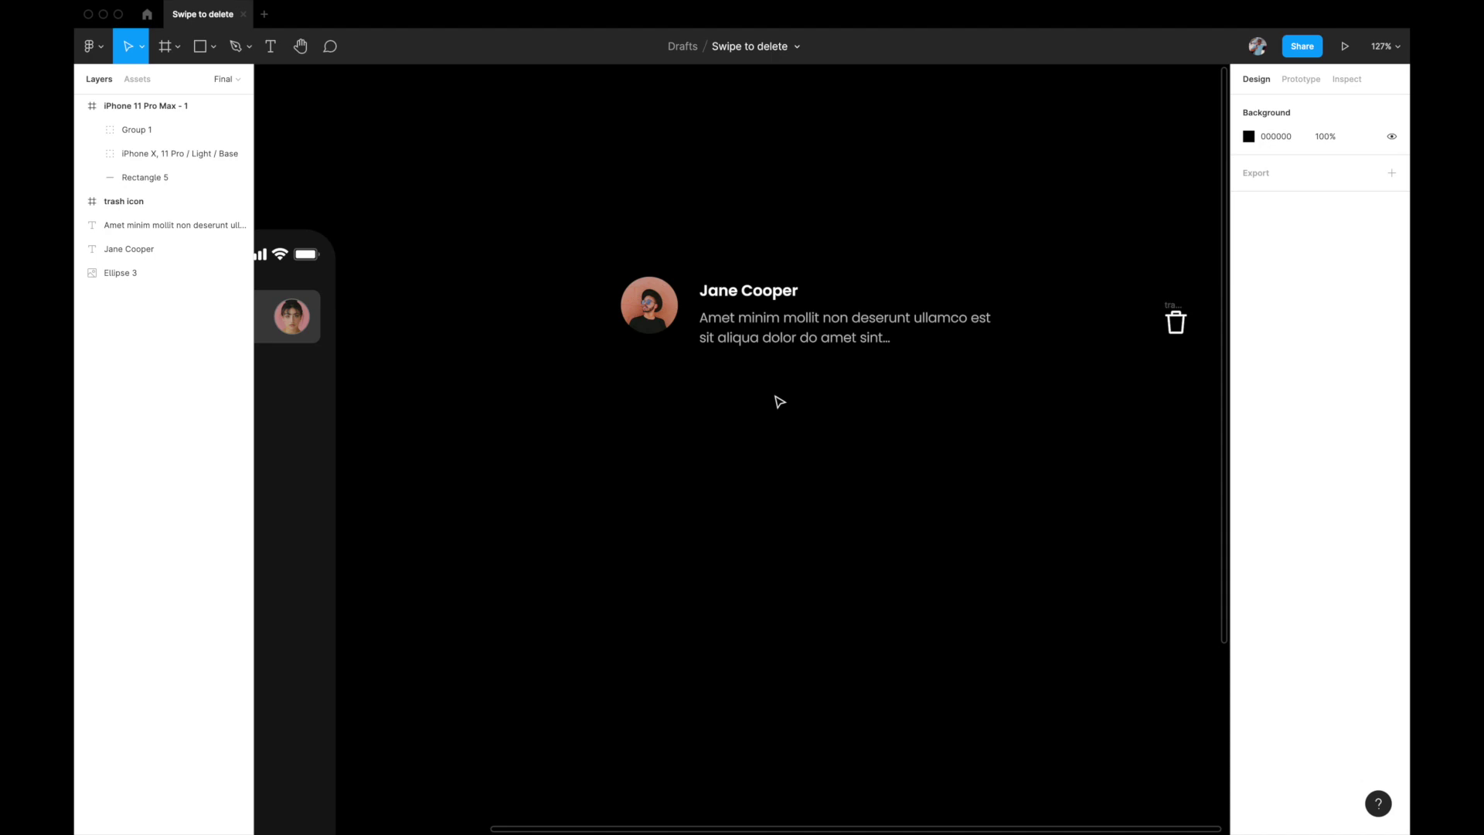
# Step: Wrap the sender name and message preview in a vertical auto layout frame with 2 spacing between items
pyautogui.hscroll(-2, 779, 401)
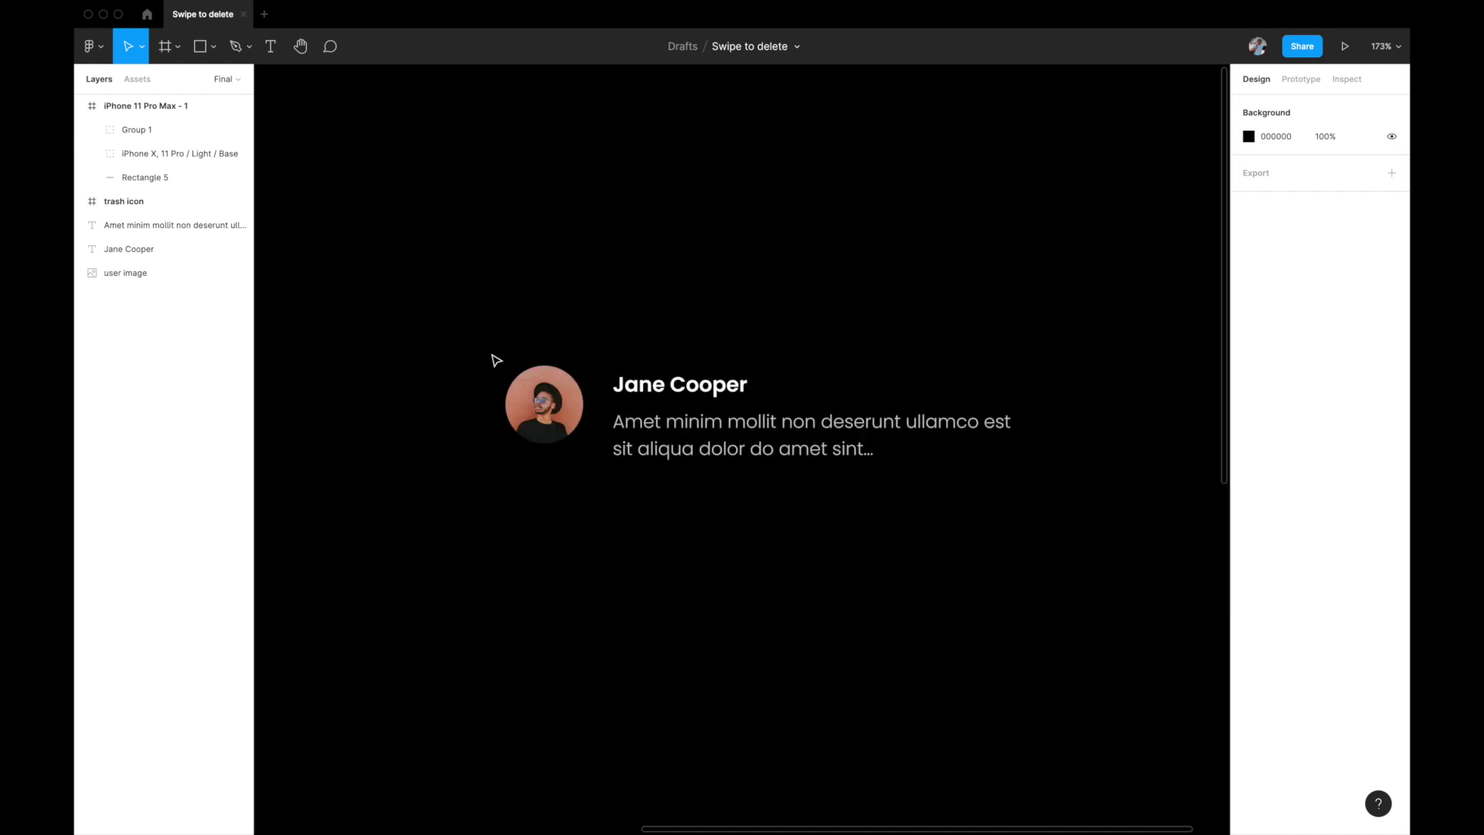
pyautogui.scroll(3, 655, 430)
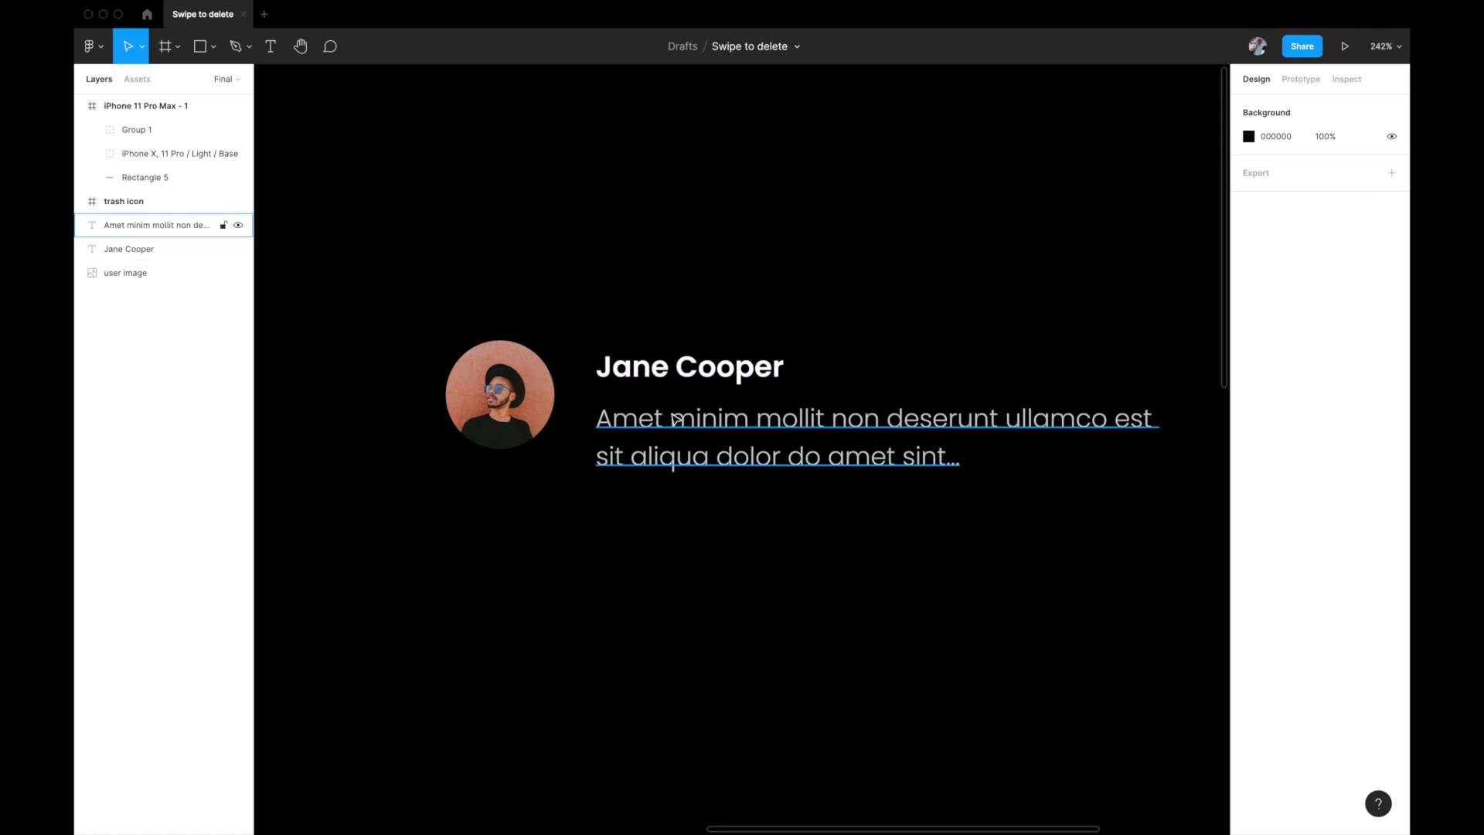
pyautogui.moveTo(601, 307); pyautogui.dragTo(729, 506)
pyautogui.hscroll(2, 730, 506)
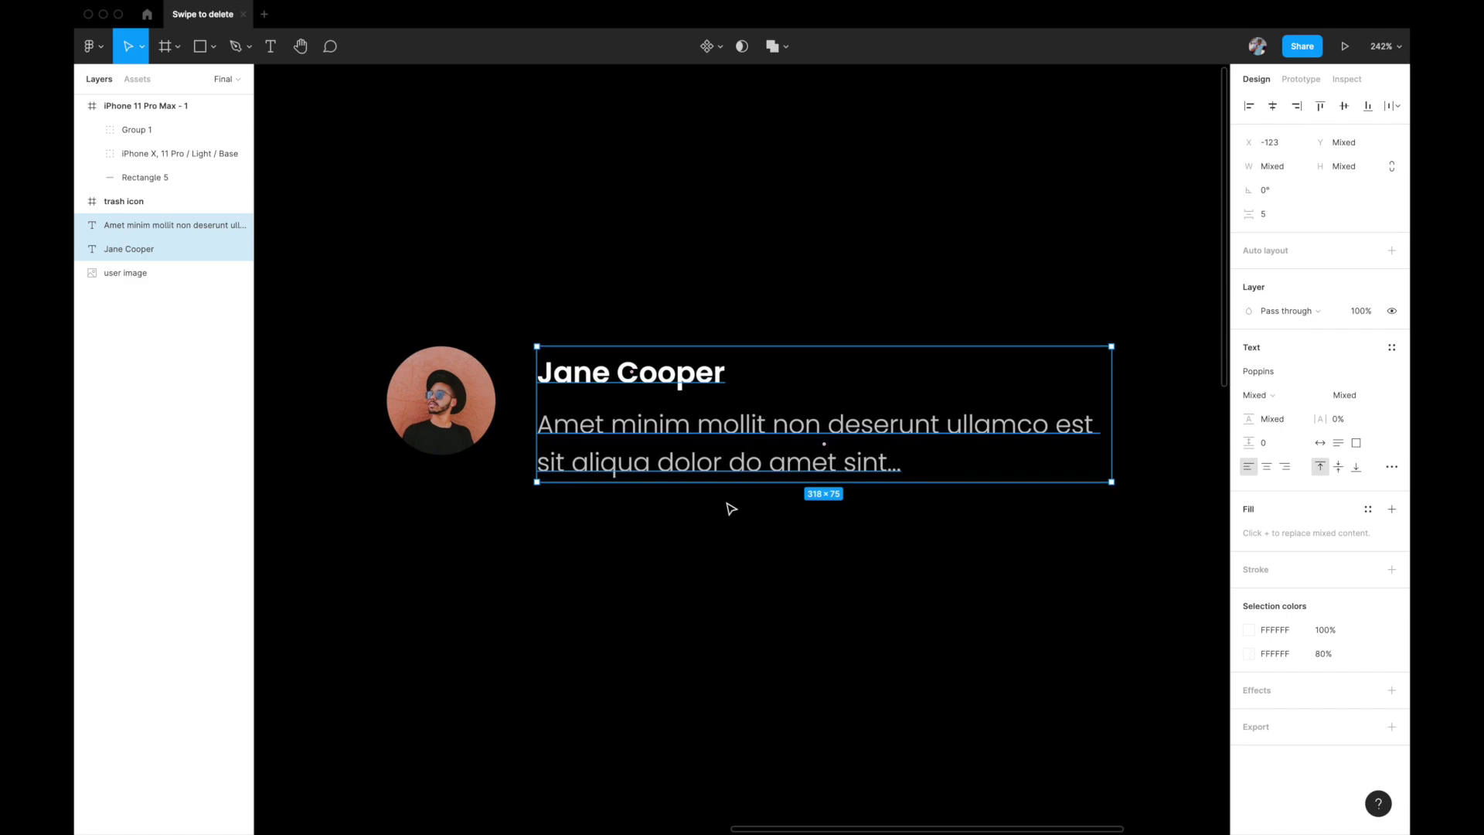
pyautogui.hotkey('shift', 'a')
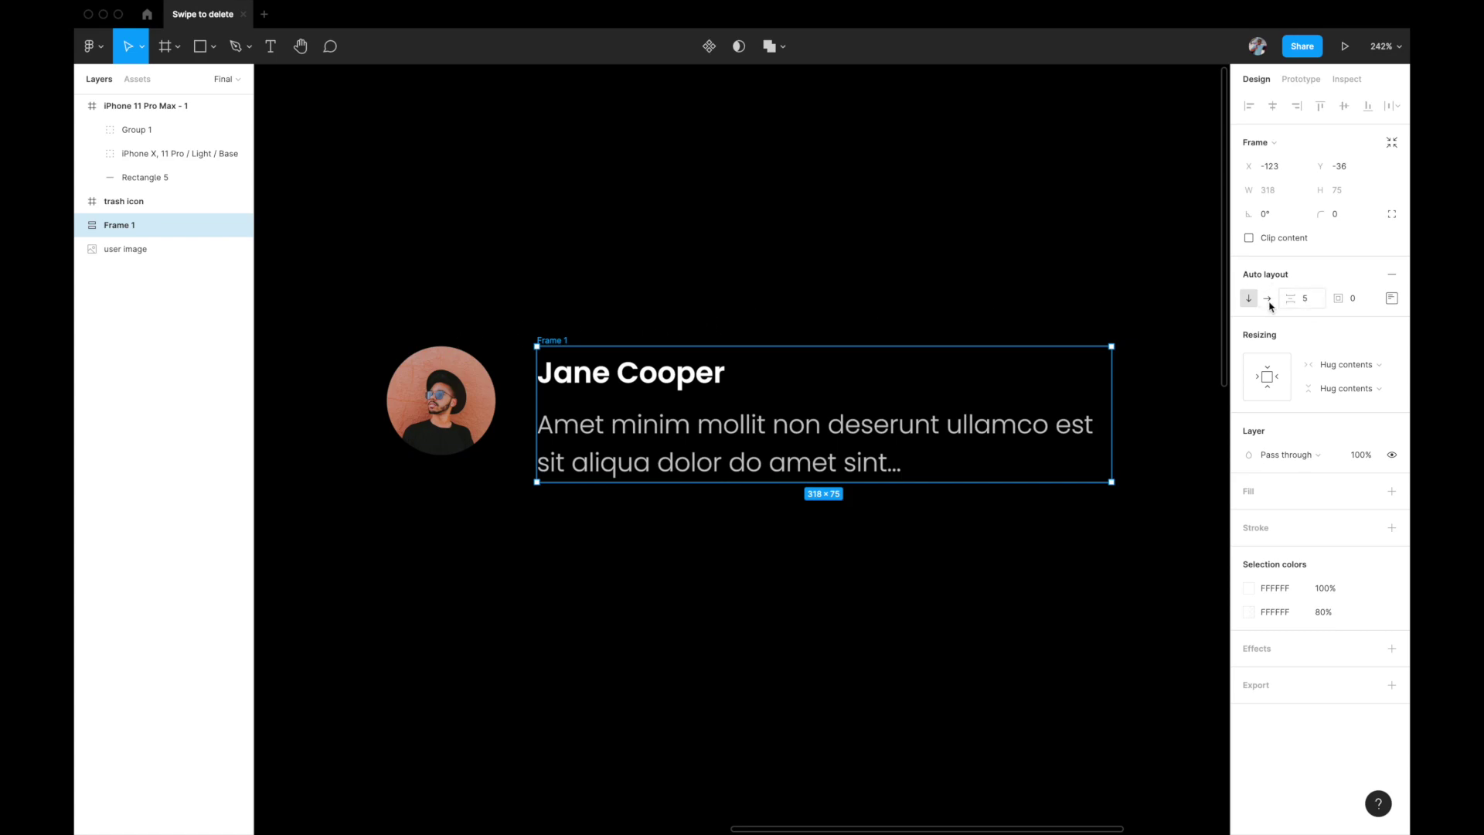
pyautogui.click(1311, 305)
pyautogui.write('2')
pyautogui.press('Return')
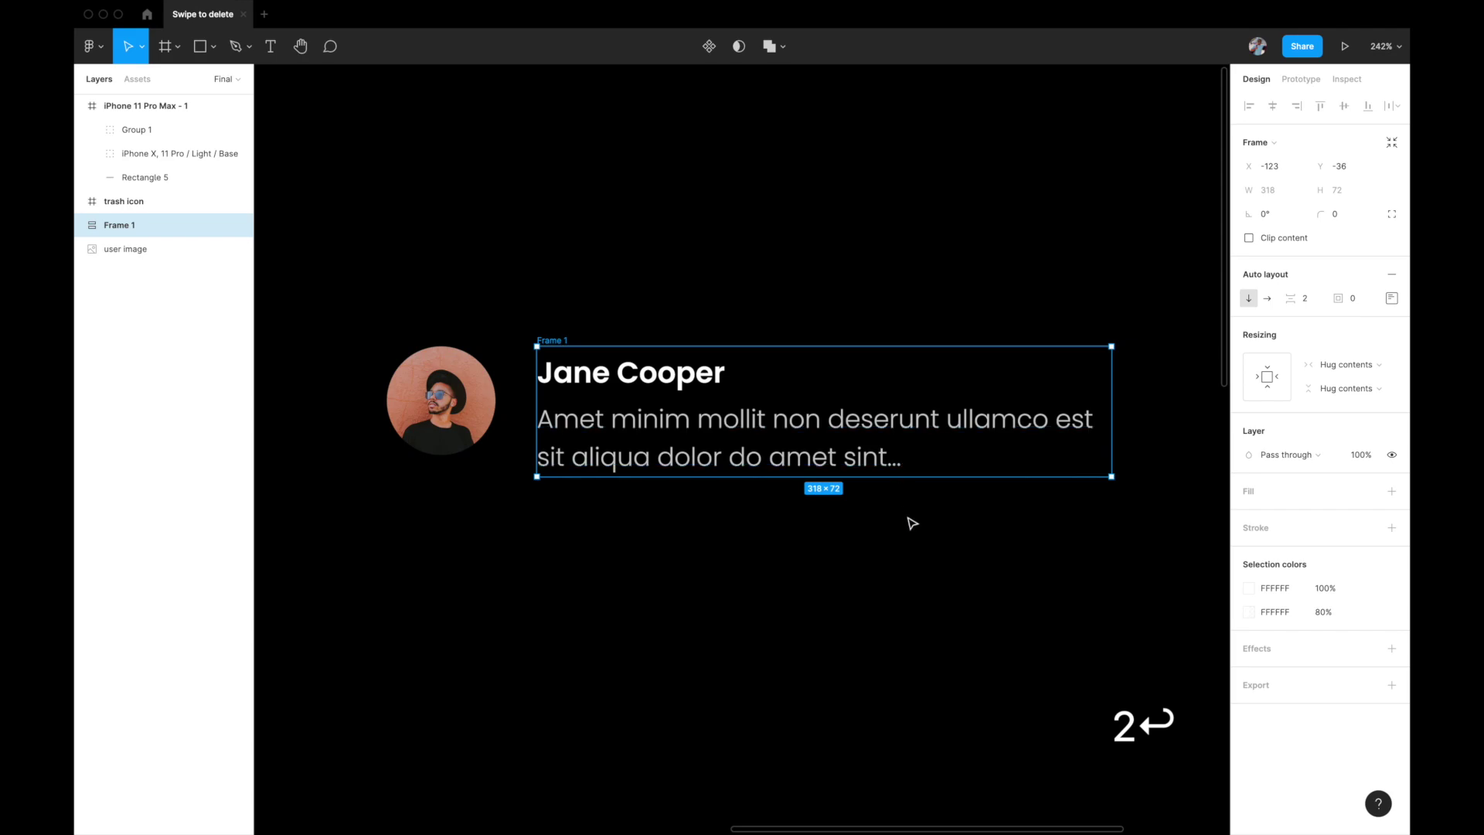
# Step: Give the text frame a fixed width and set both text layers inside it to fill the container horizontally
pyautogui.moveTo(1115, 416)
pyautogui.mouseDown()
pyautogui.moveTo(958, 422)
pyautogui.moveTo(1078, 424)
pyautogui.moveTo(967, 438)
pyautogui.moveTo(1114, 434)
pyautogui.mouseUp()
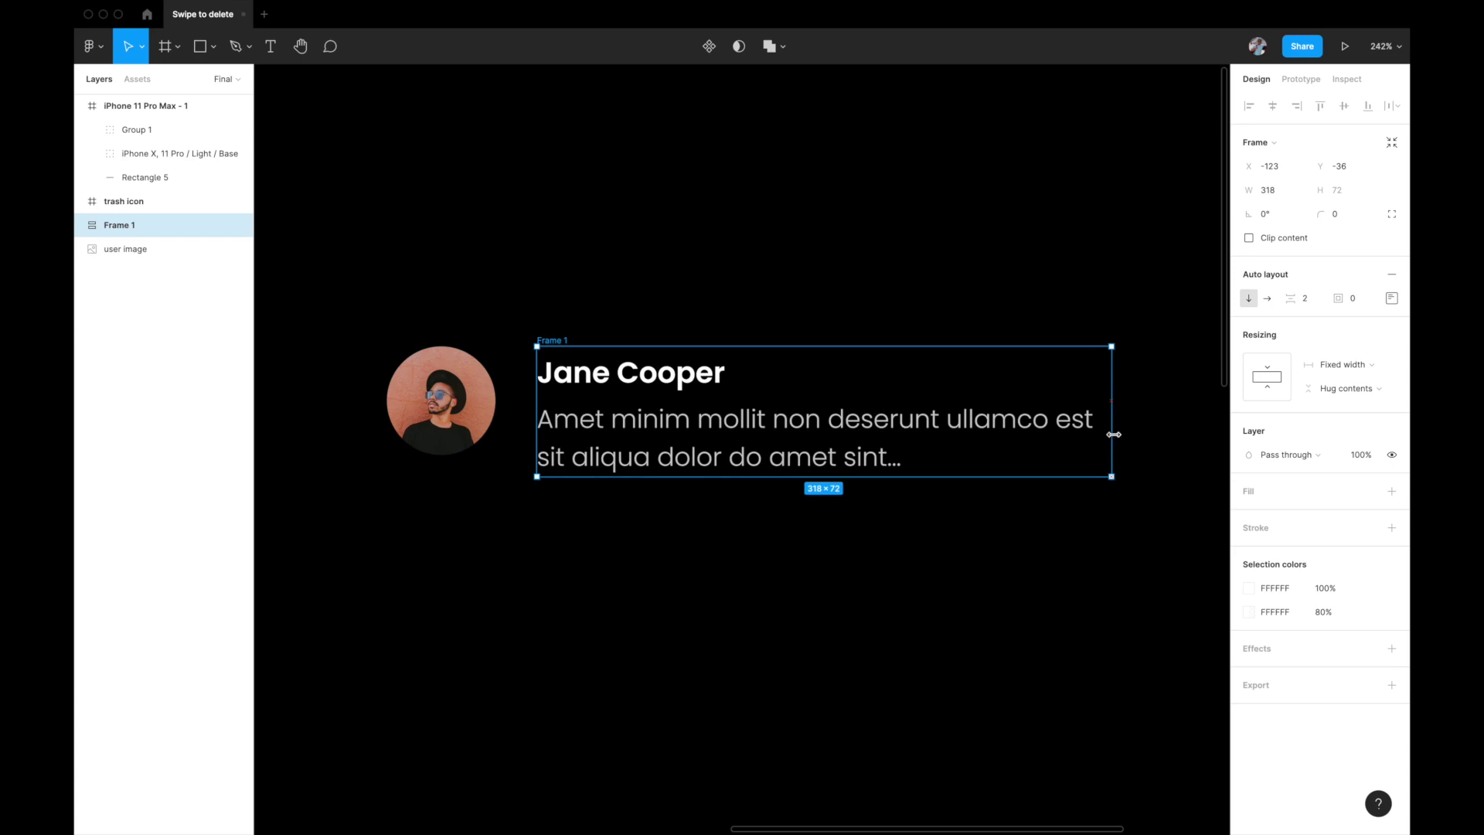
pyautogui.doubleClick(967, 434)
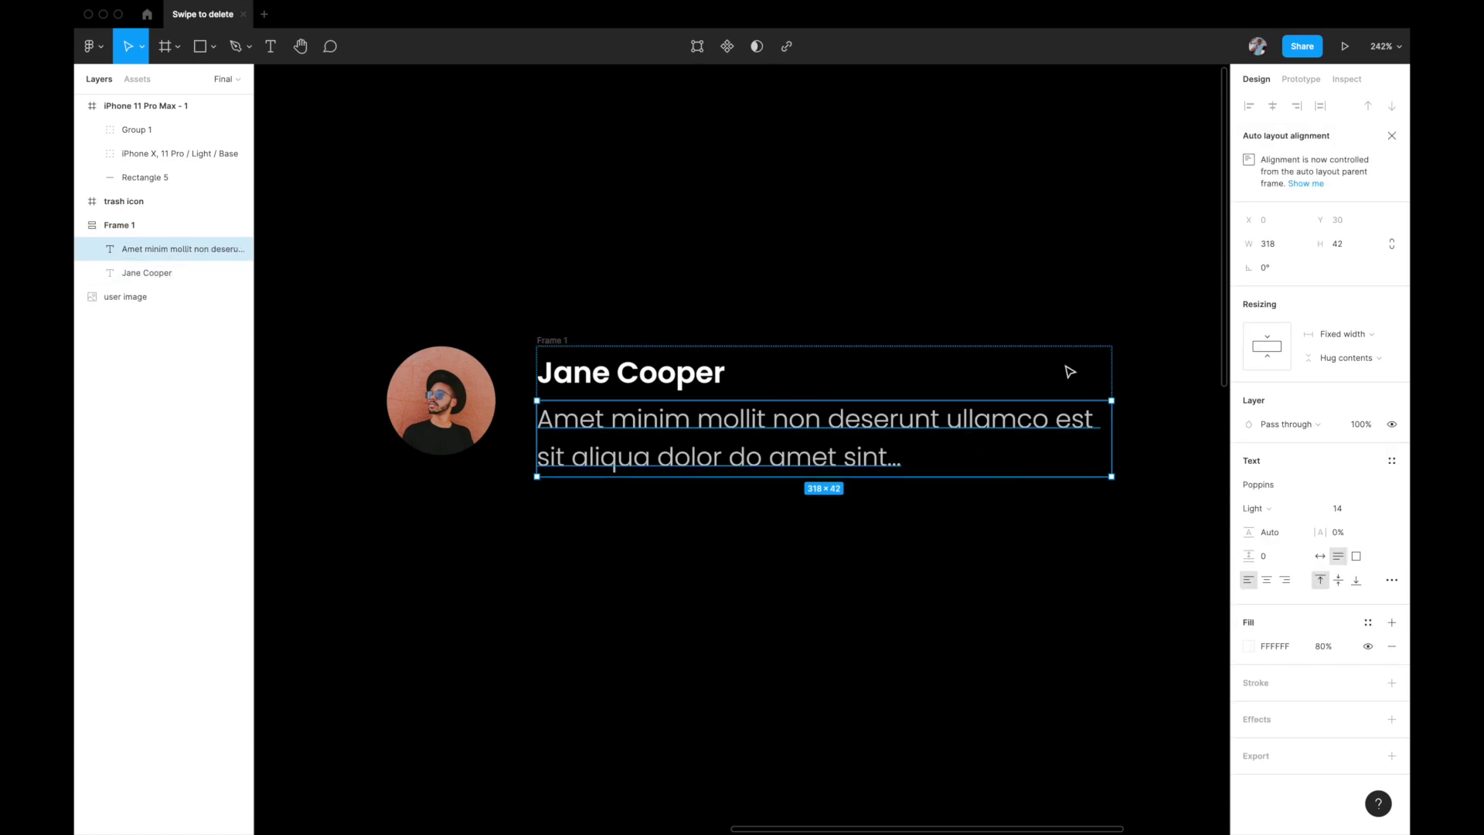
pyautogui.keyDown('shift'); pyautogui.click(686, 384); pyautogui.keyUp('shift')
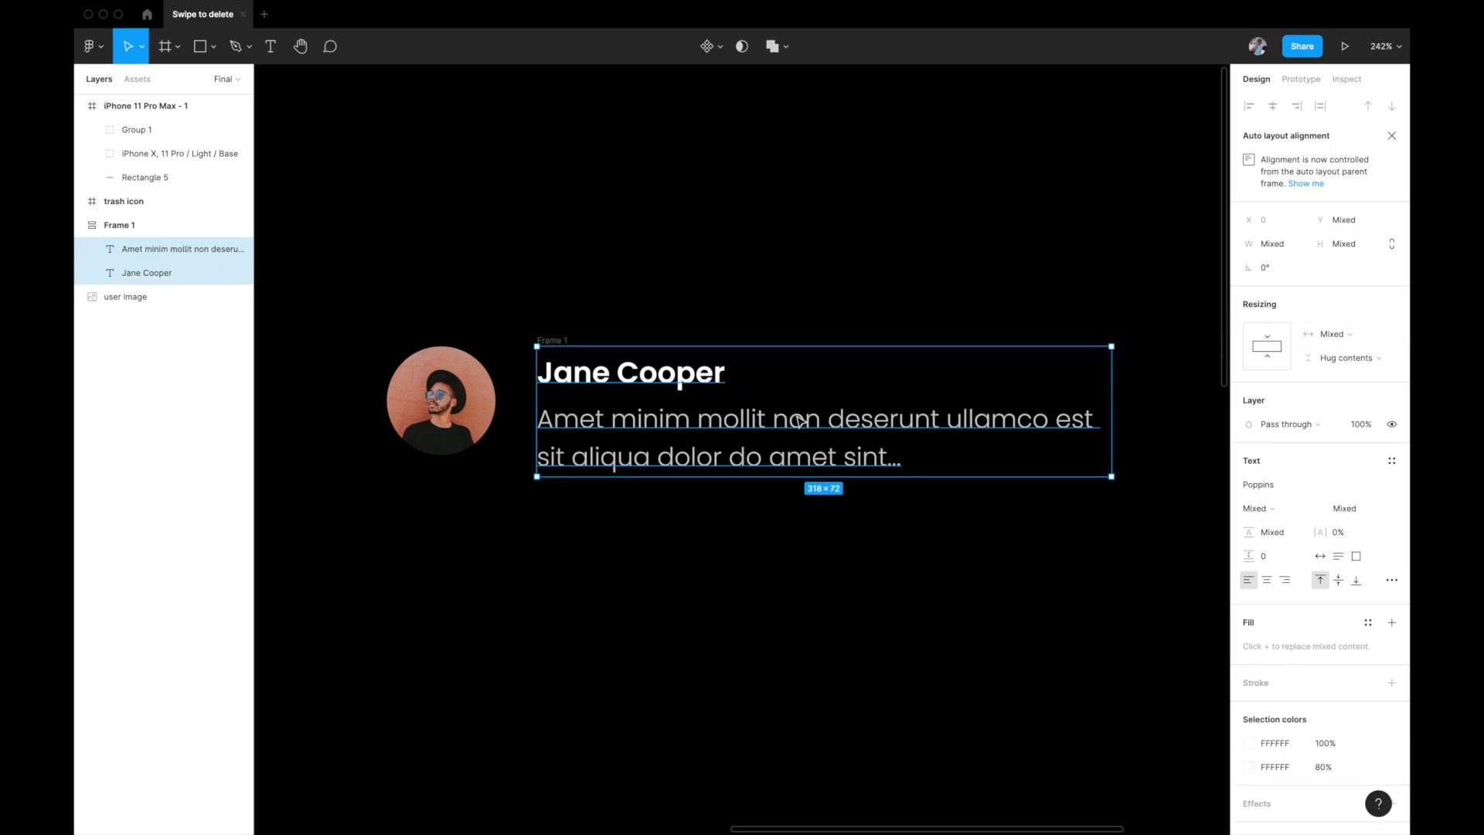
pyautogui.click(1336, 336)
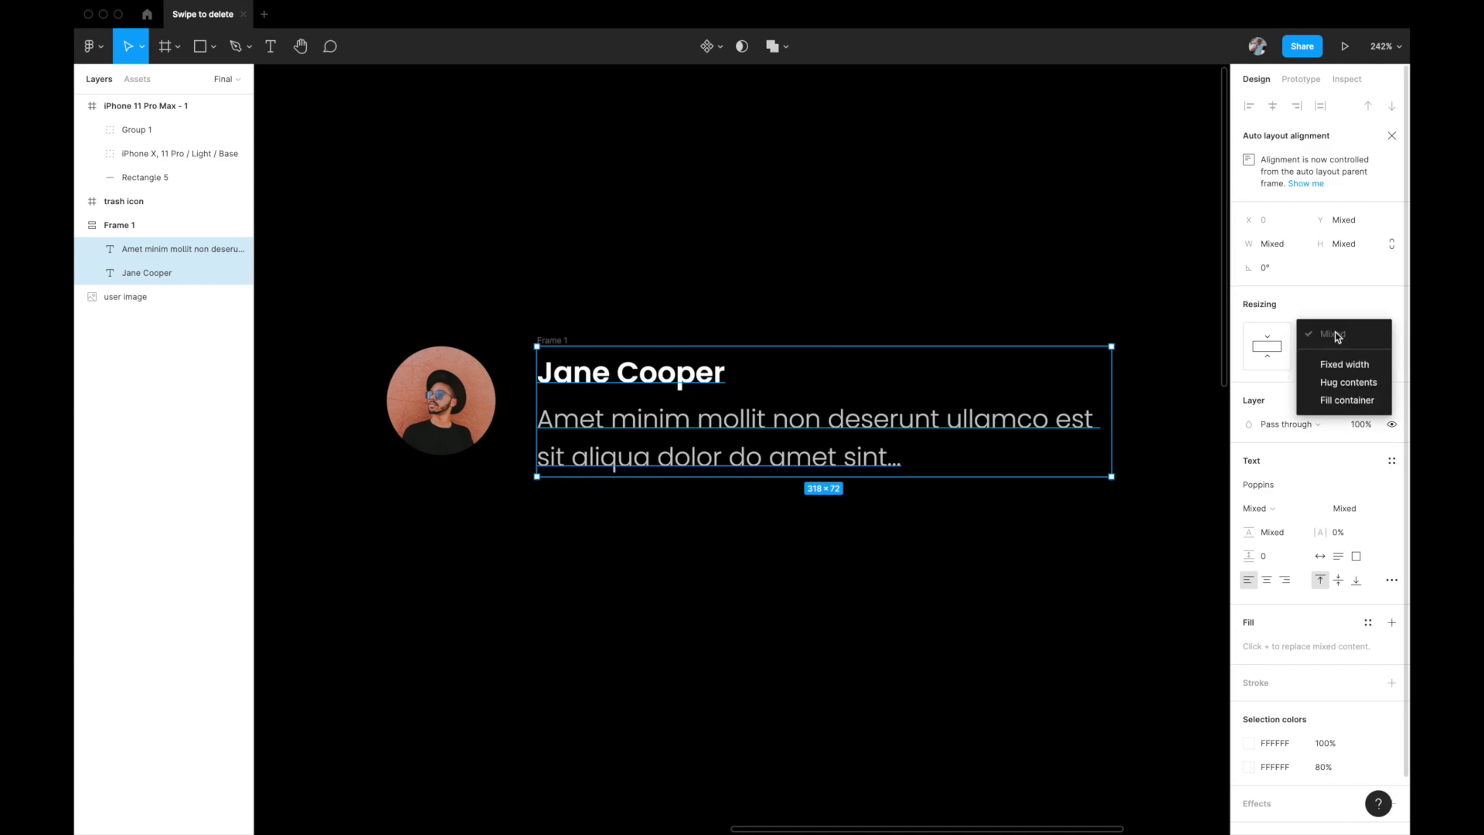
pyautogui.click(1333, 402)
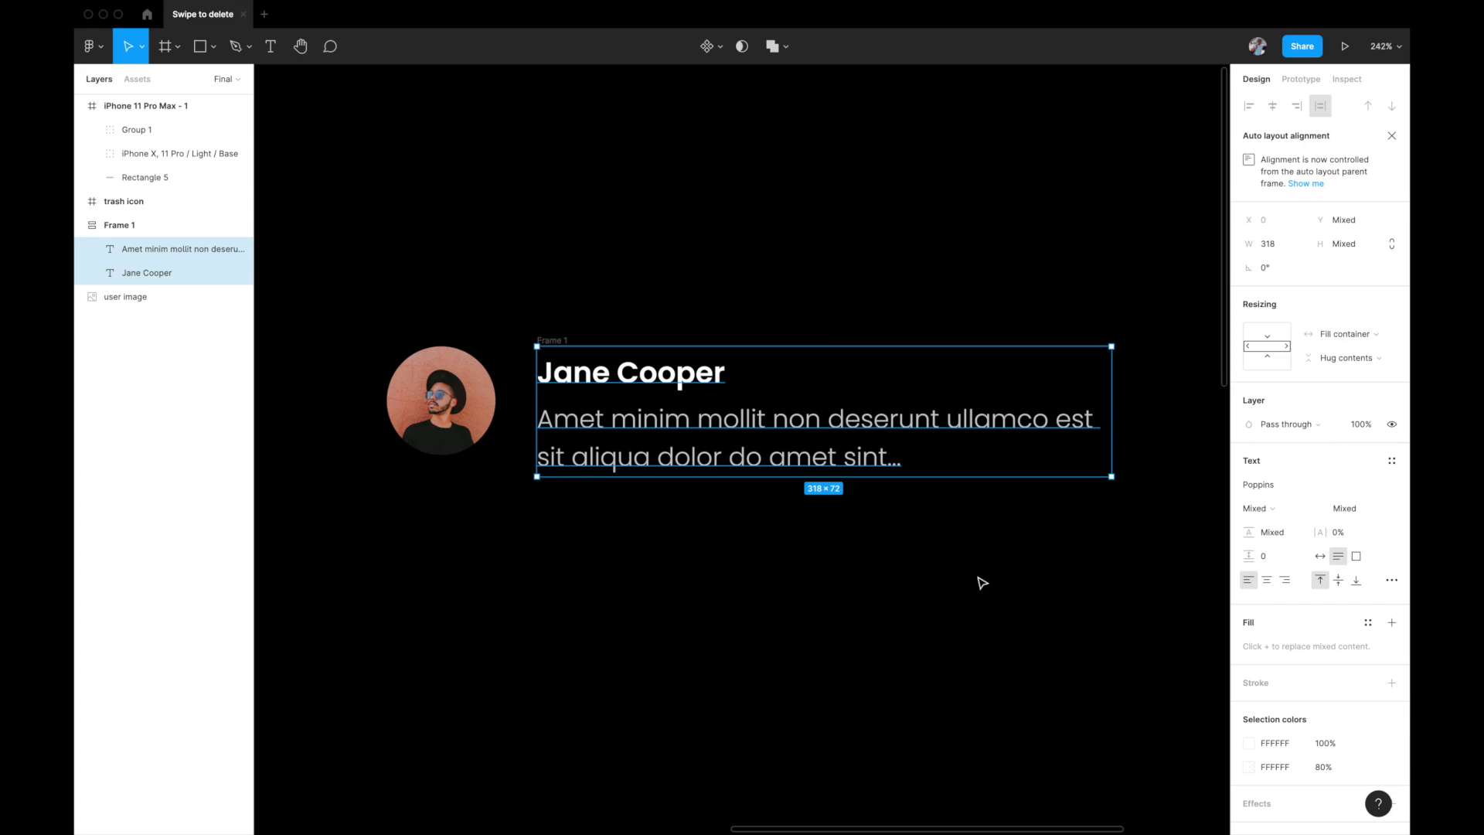
# Step: Wrap the avatar and the text frame in a horizontal auto layout frame and centre its items vertically
pyautogui.hscroll(2, 982, 583)
pyautogui.click(1014, 278)
pyautogui.click(496, 346)
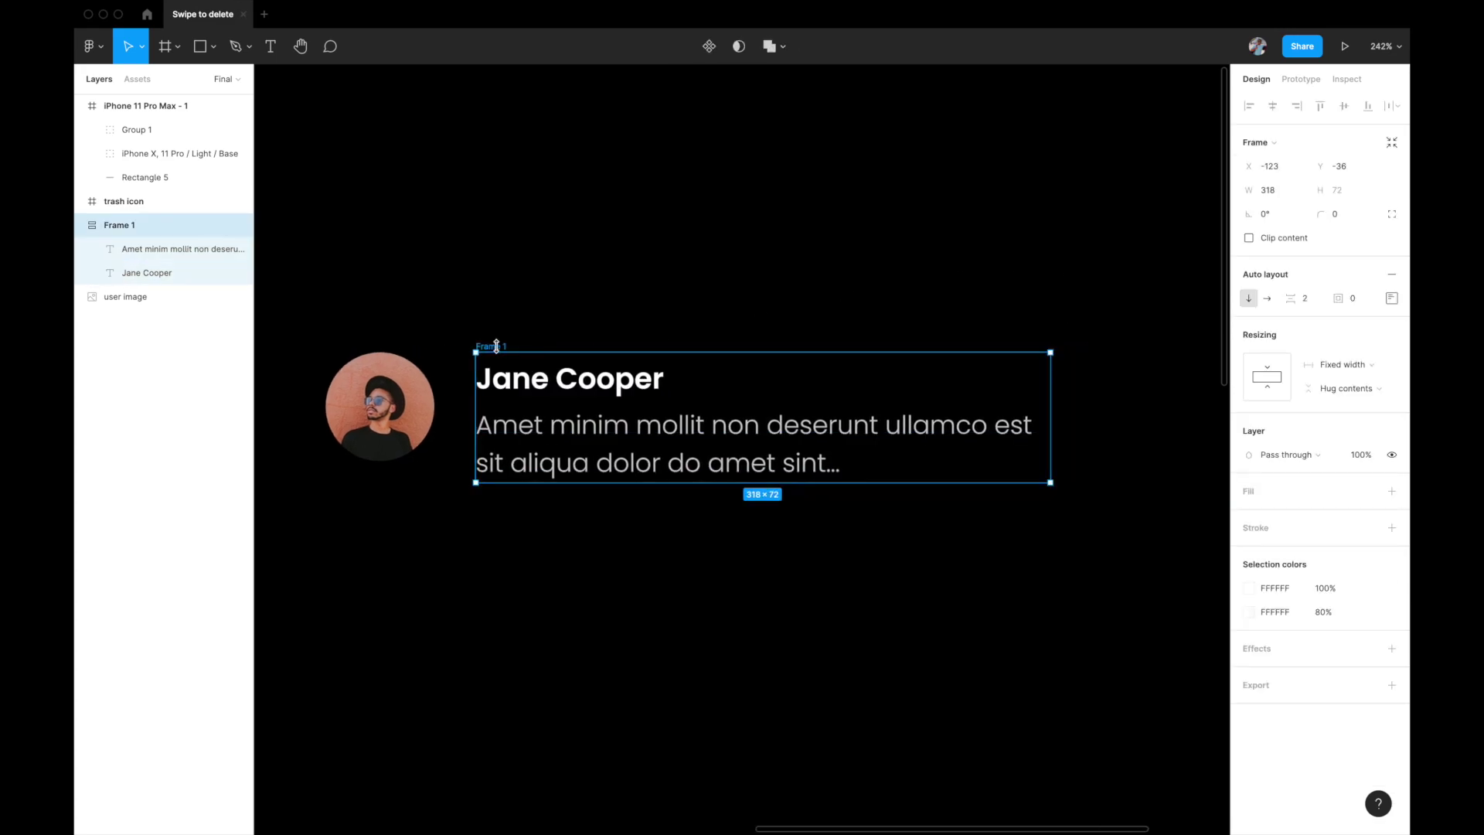
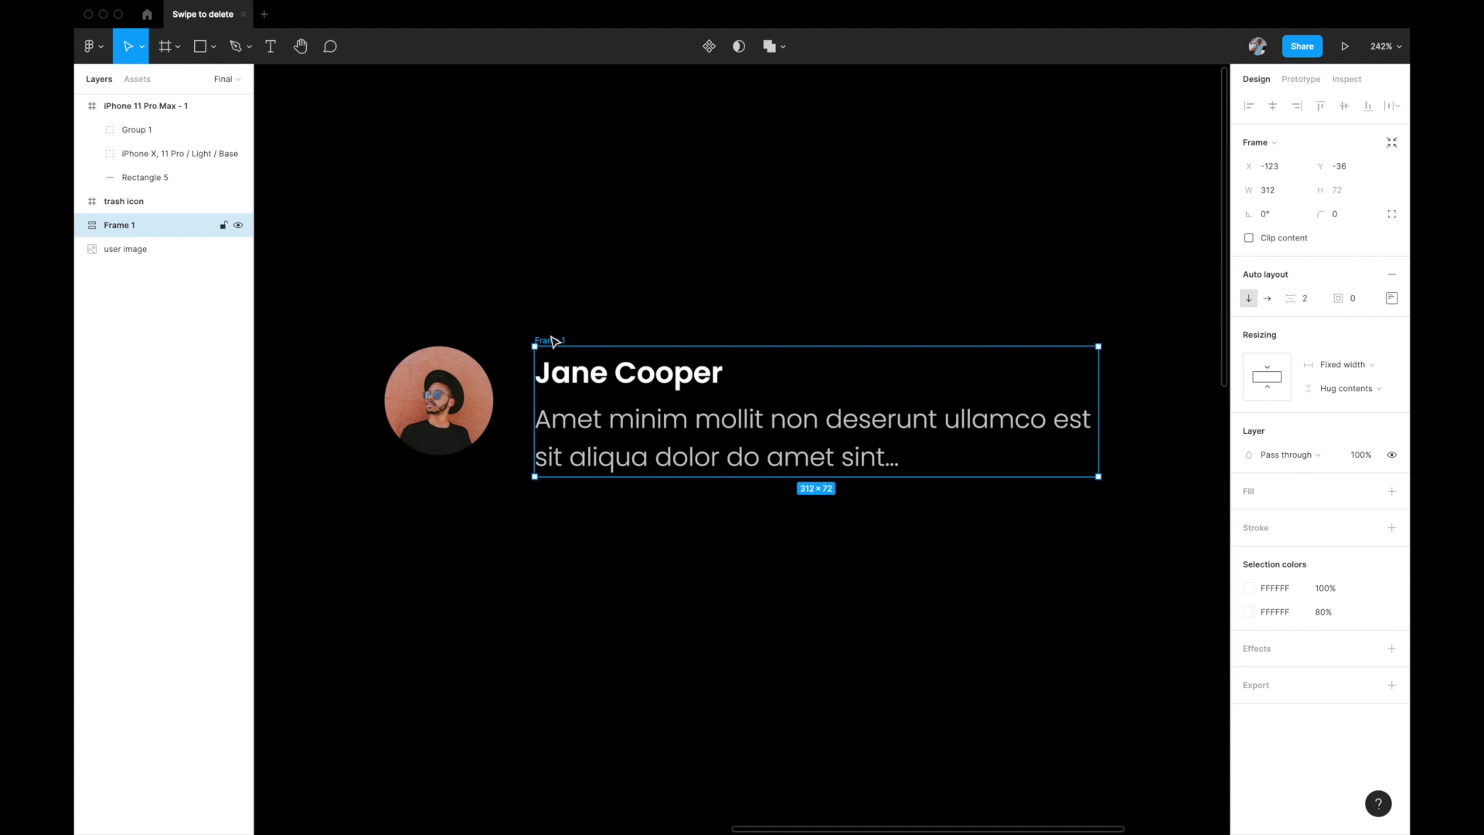
pyautogui.keyDown('shift'); pyautogui.click(452, 382); pyautogui.keyUp('shift')
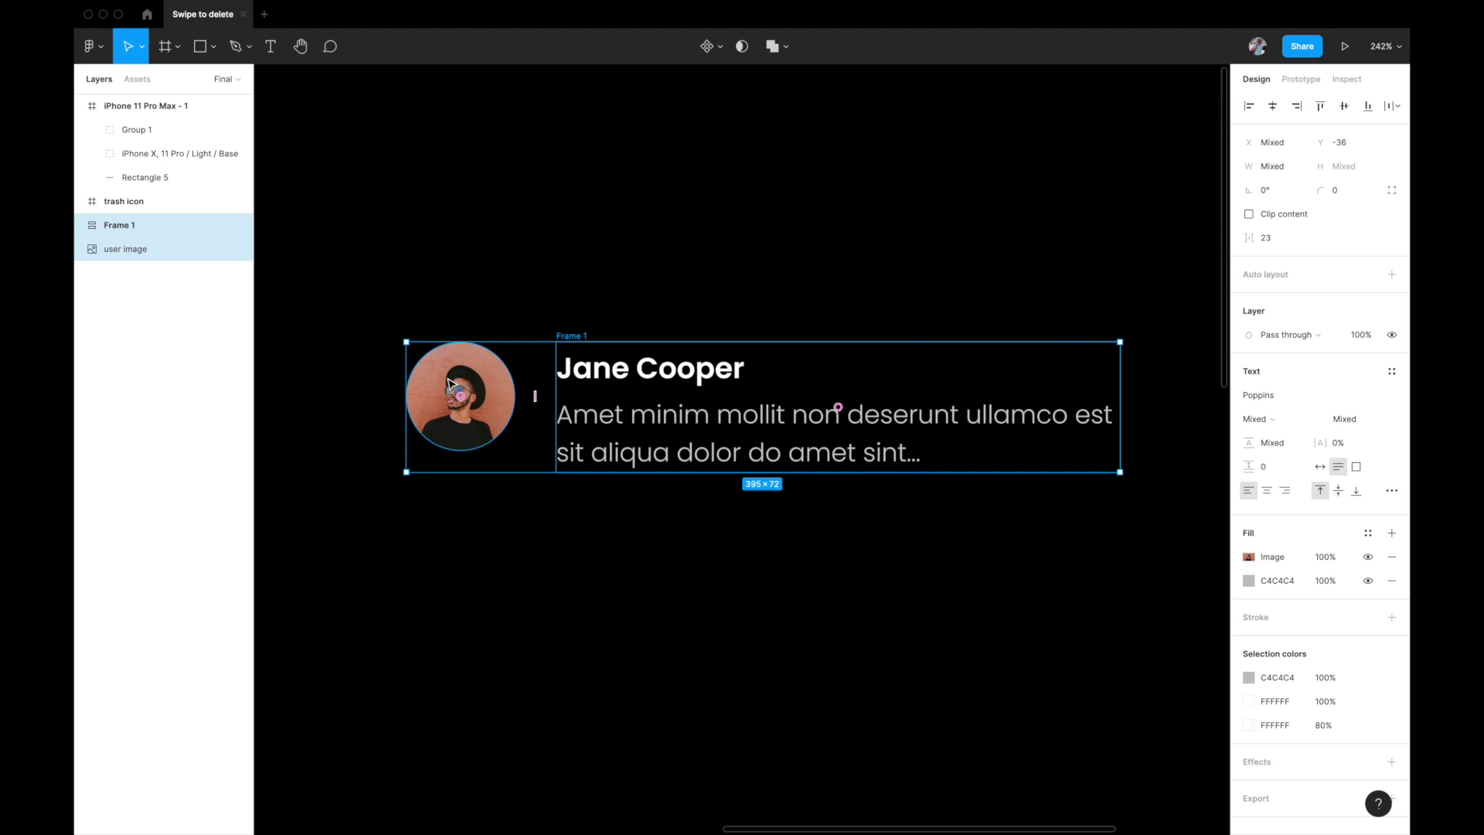
pyautogui.hotkey('shift', 'a')
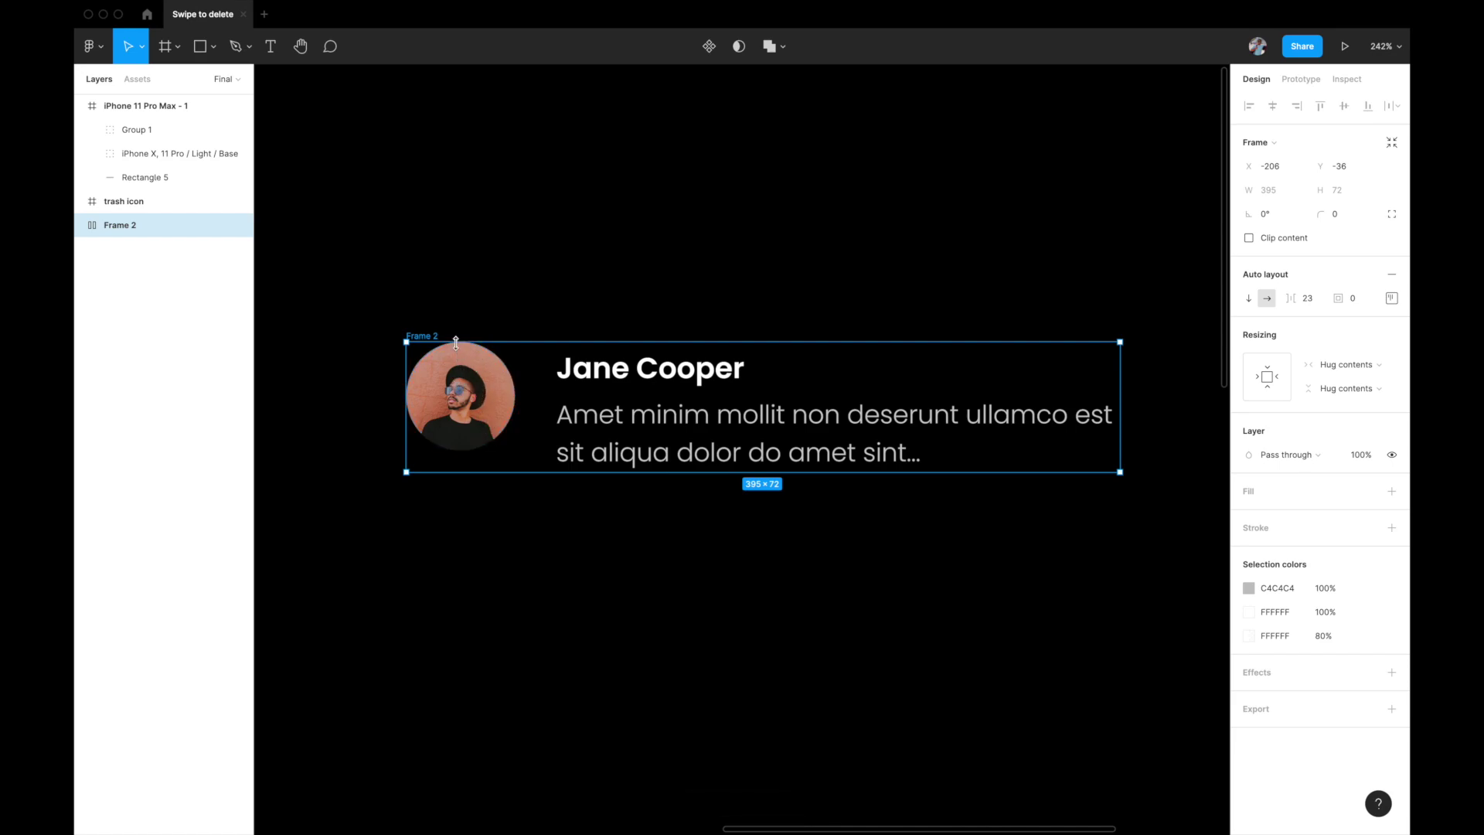
pyautogui.click(1396, 299)
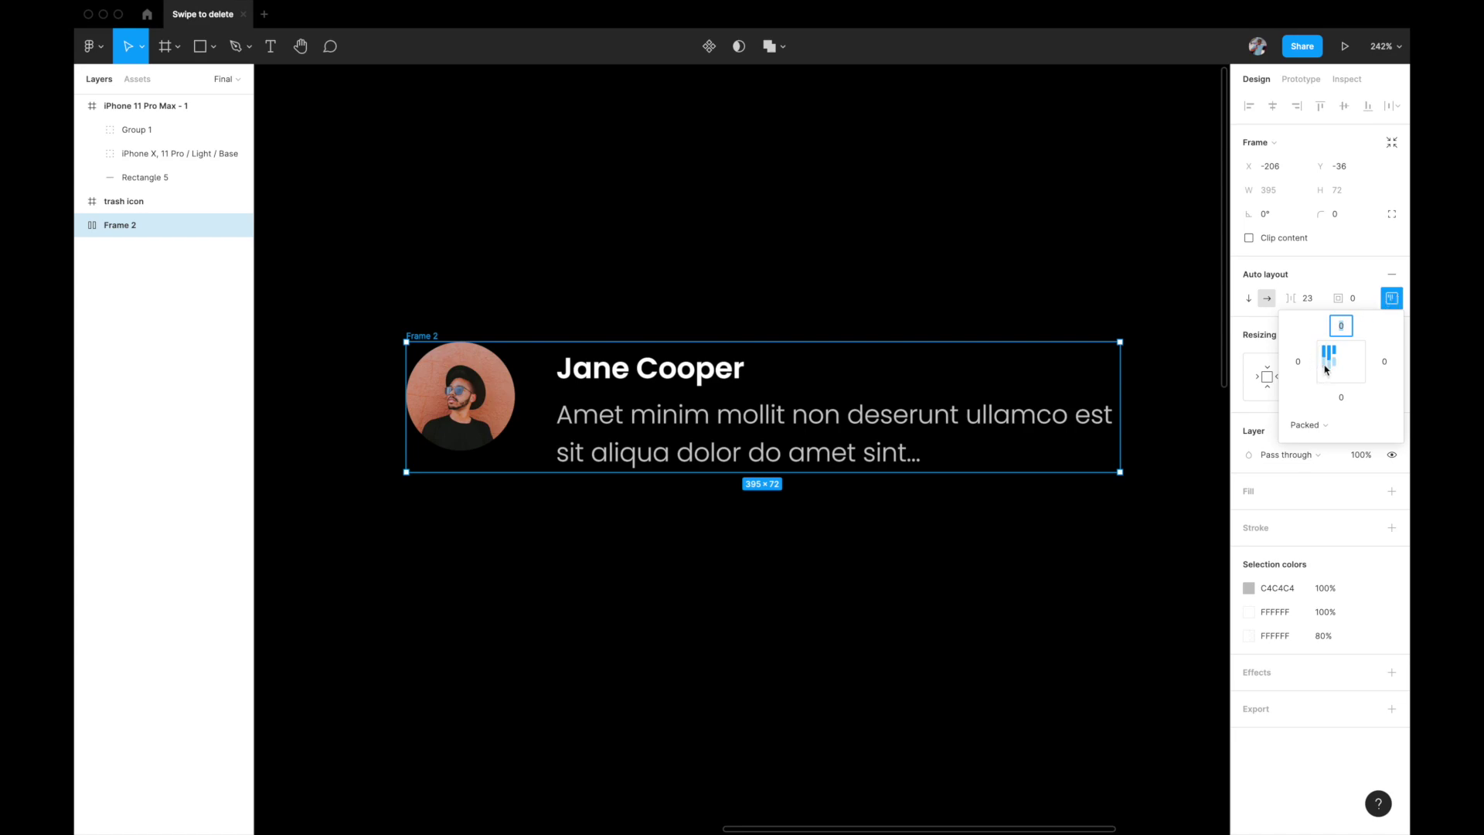
pyautogui.click(1325, 365)
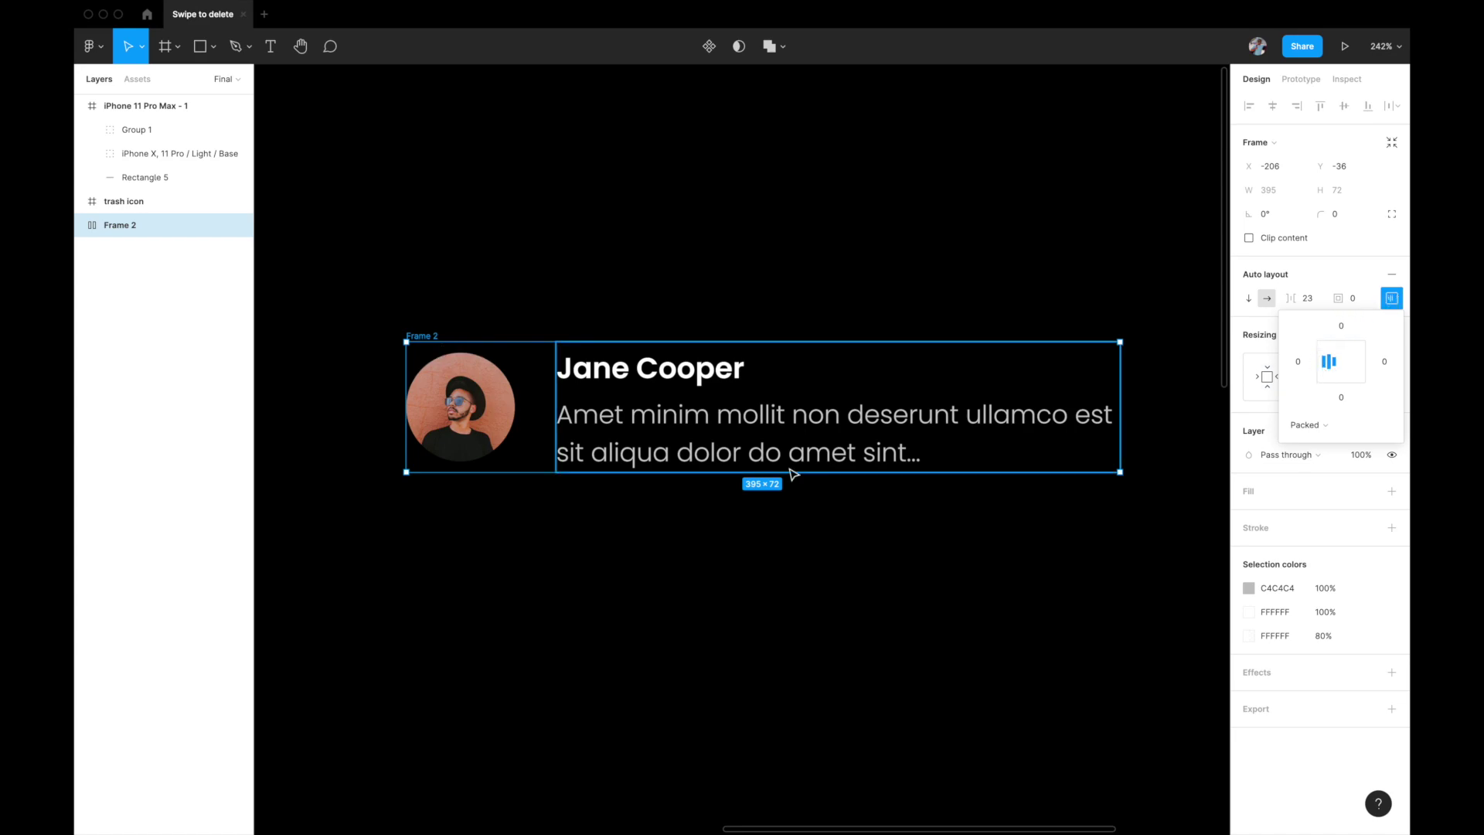
pyautogui.click(635, 538)
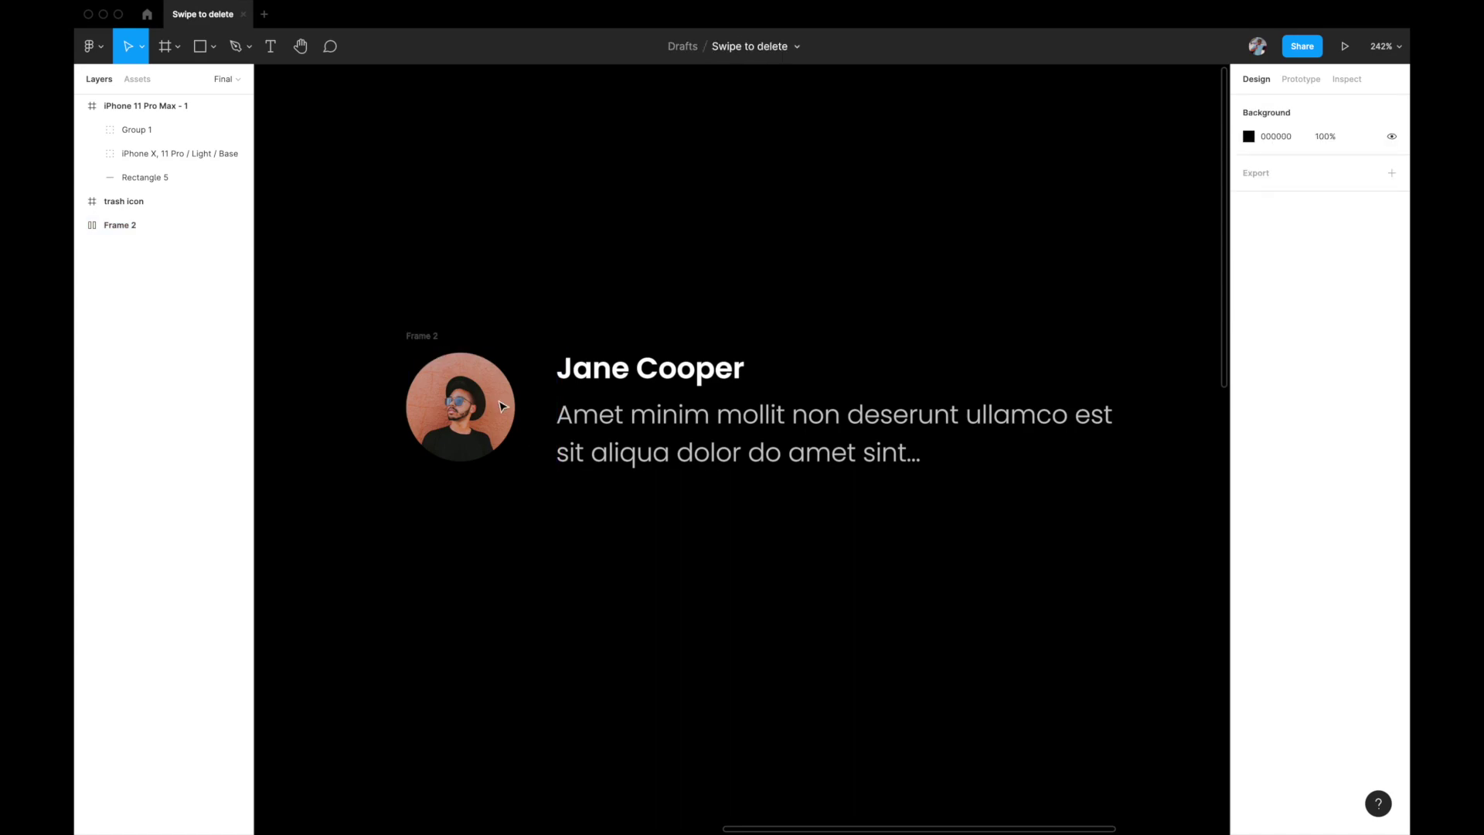
# Step: Set the message row frame's spacing between items to 12 and its padding around items to 12
pyautogui.click(427, 337)
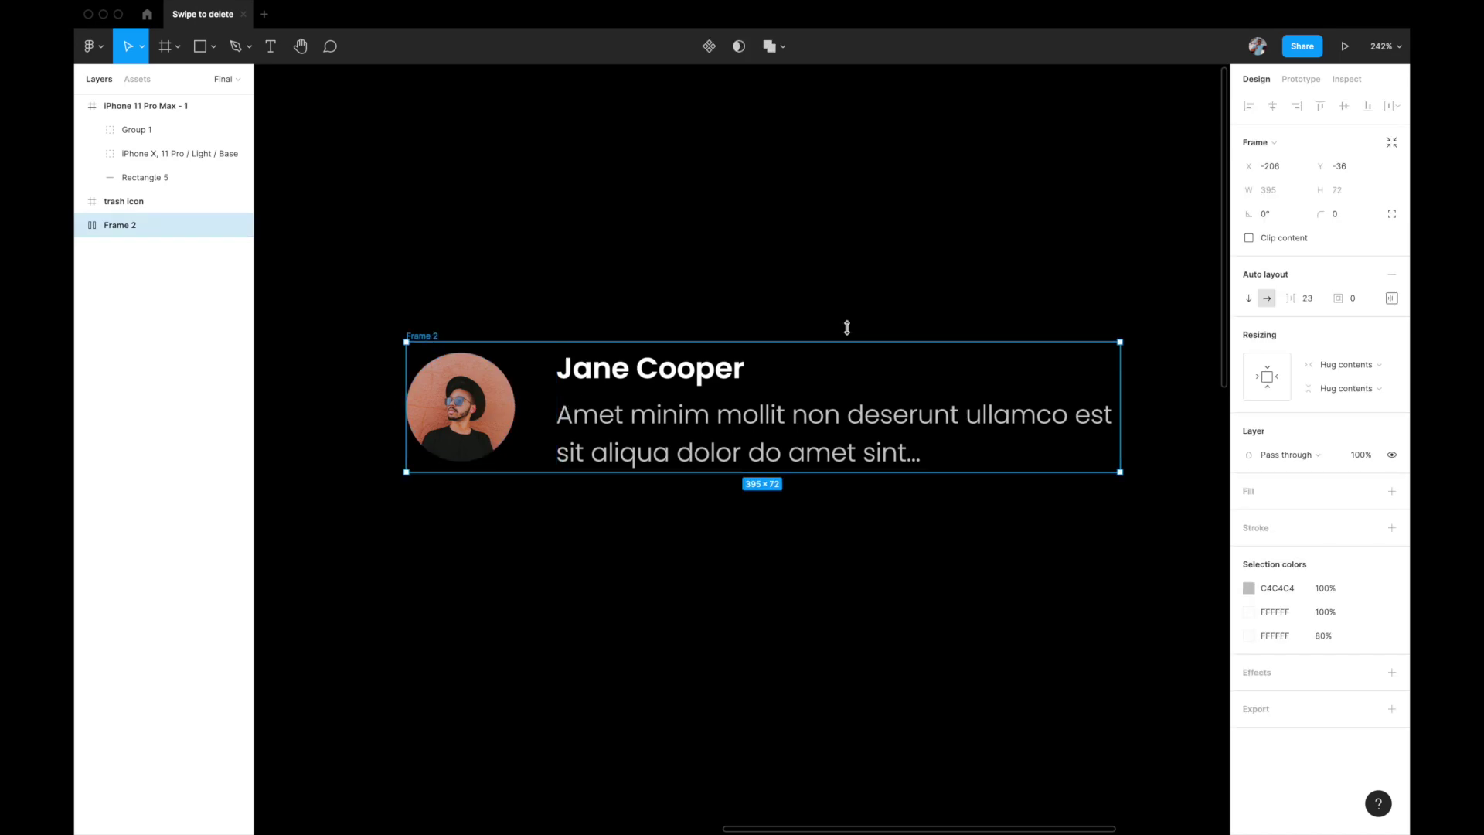
pyautogui.click(1313, 302)
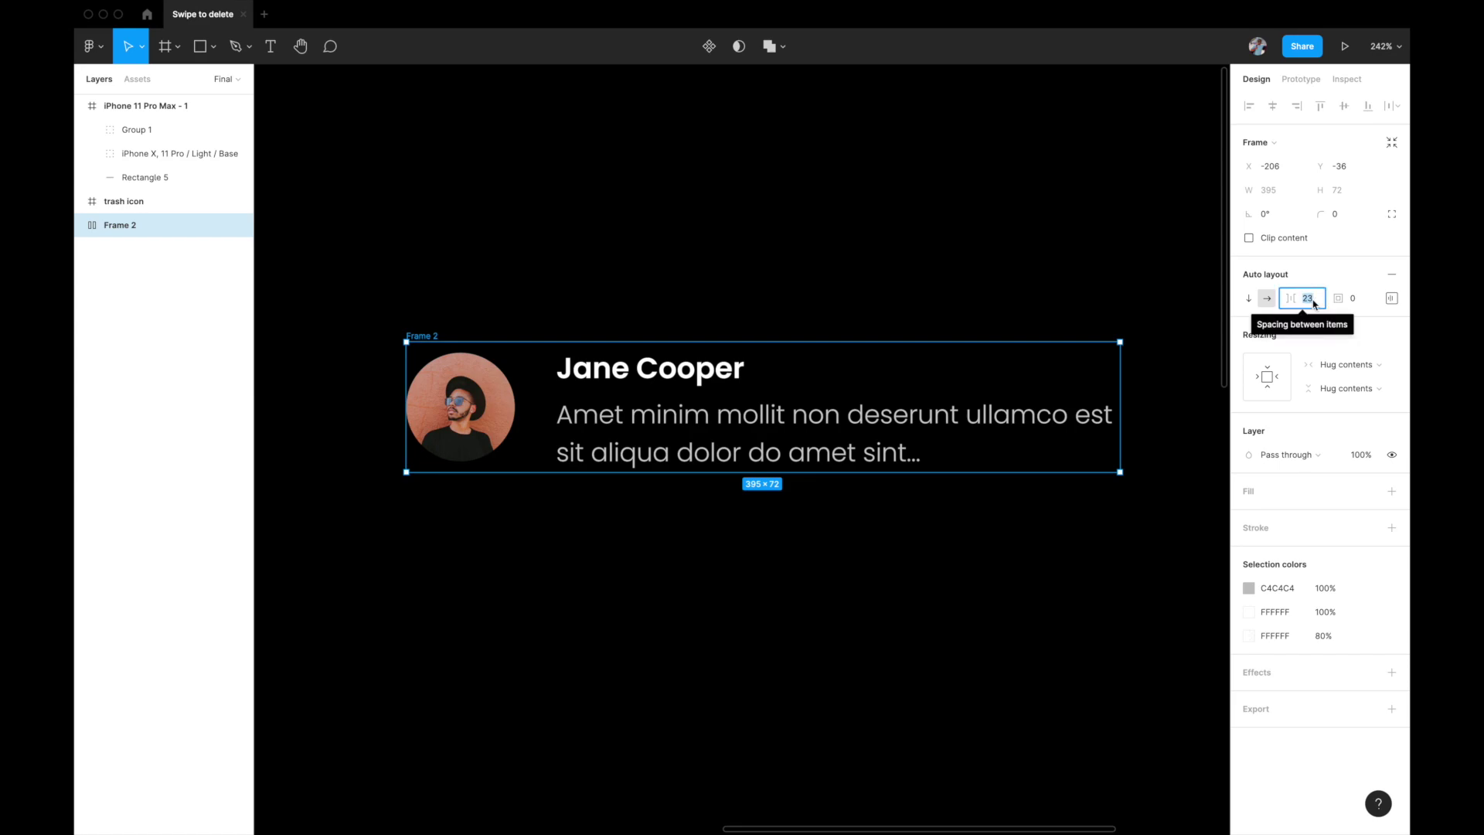
pyautogui.write('12')
pyautogui.press('Return')
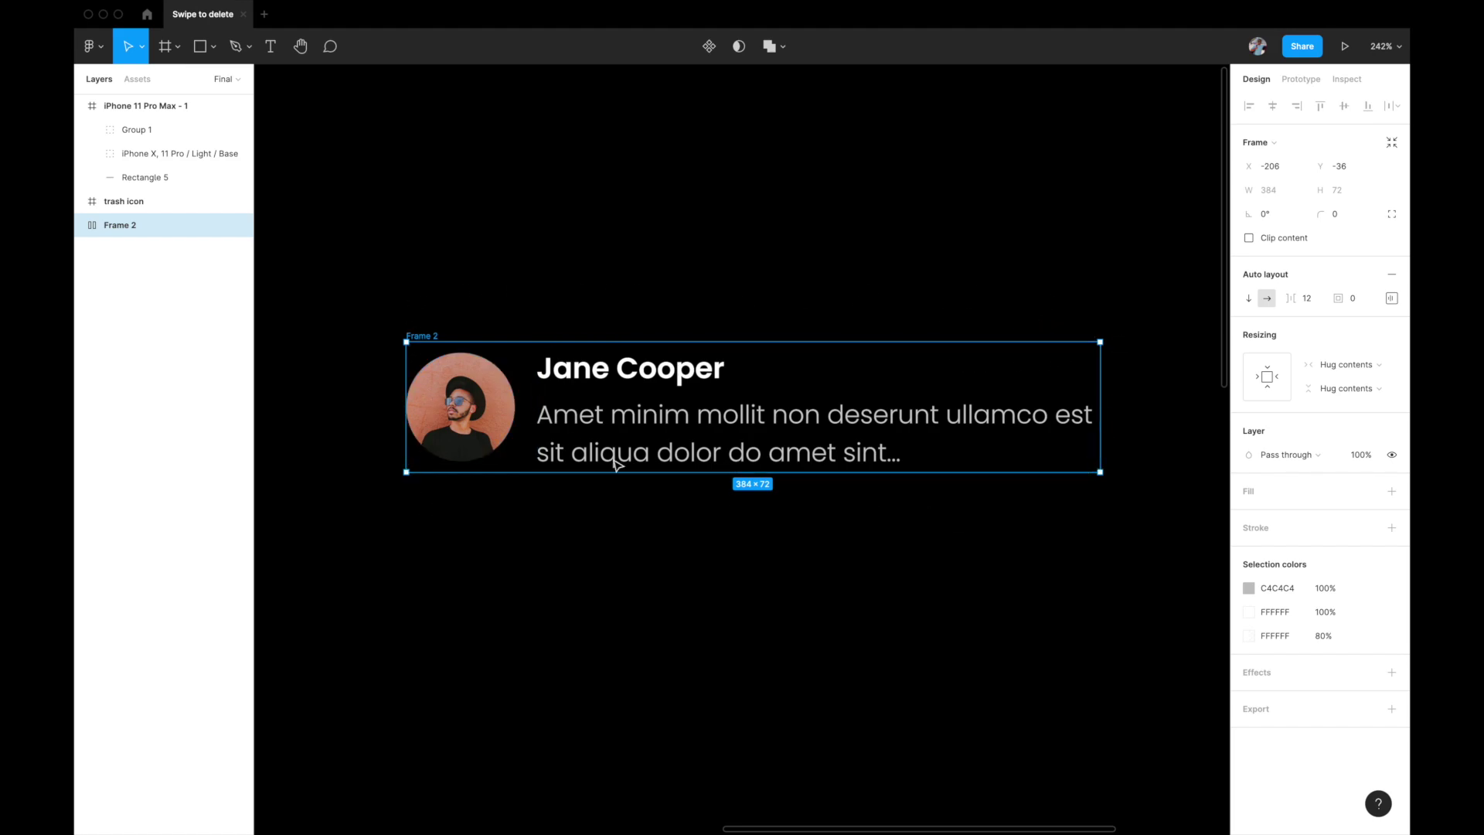
pyautogui.click(1358, 304)
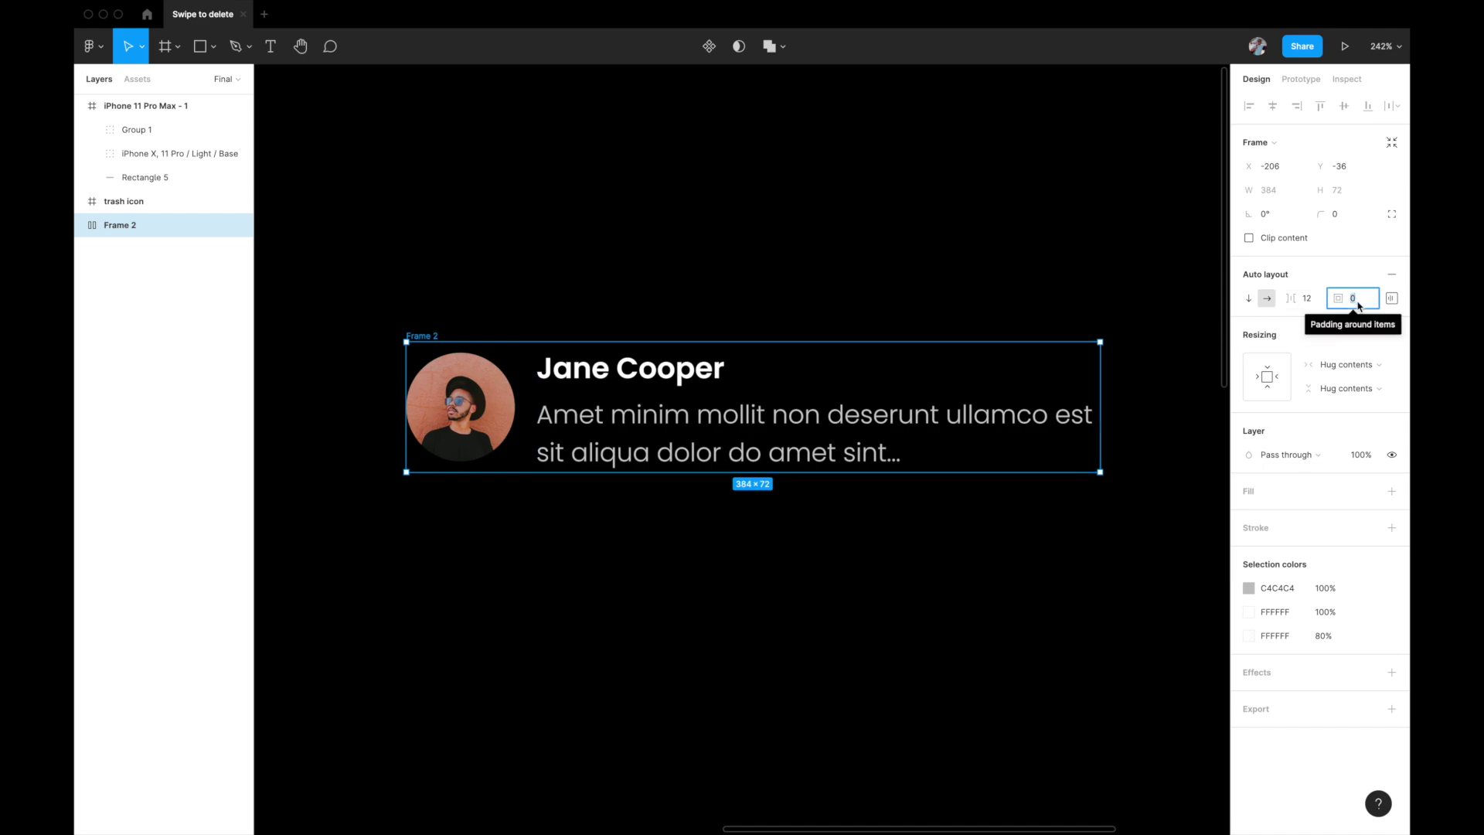
pyautogui.write('12')
pyautogui.press('Return')
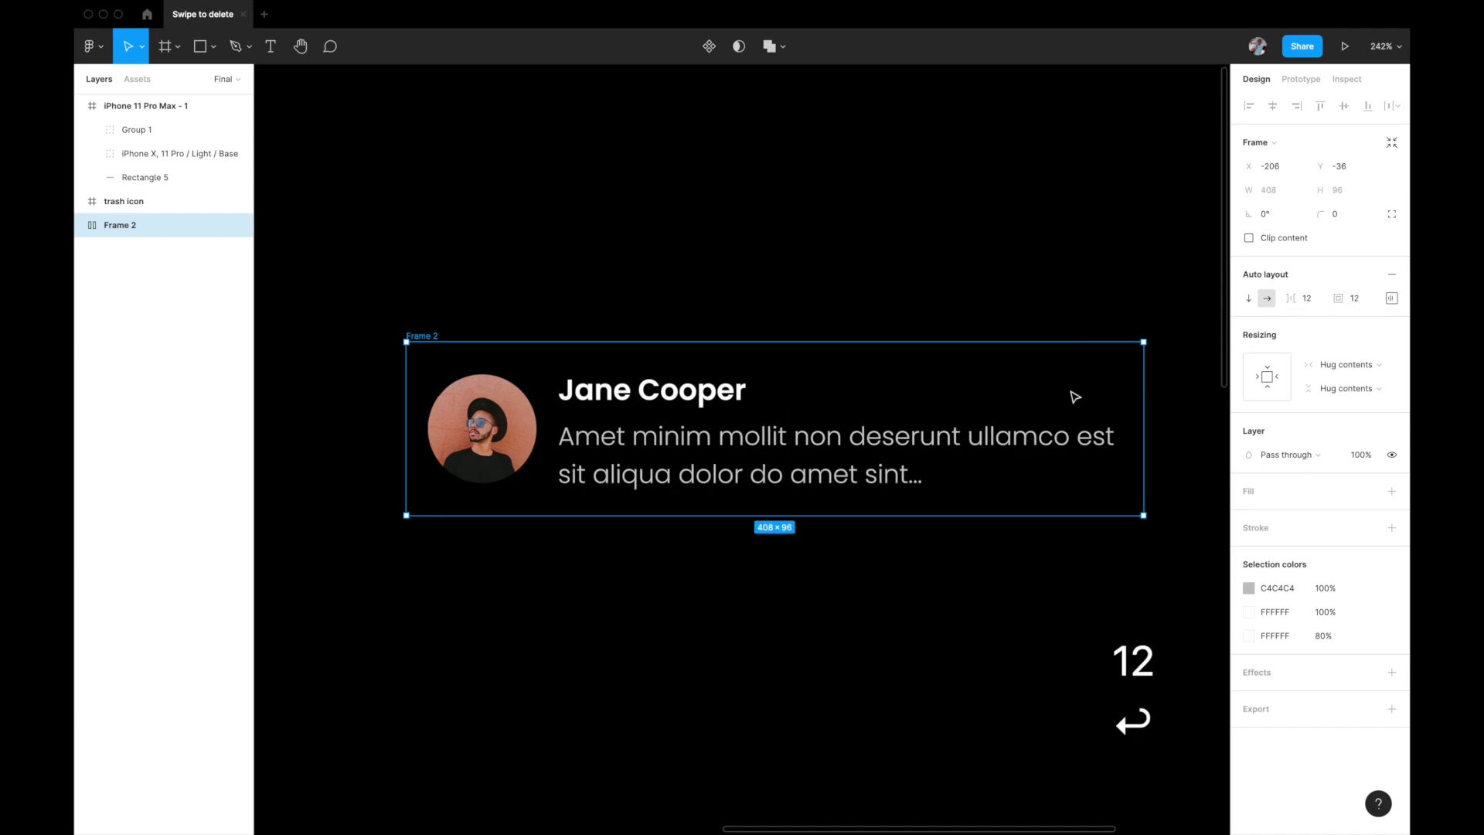
pyautogui.hscroll(2, 915, 474)
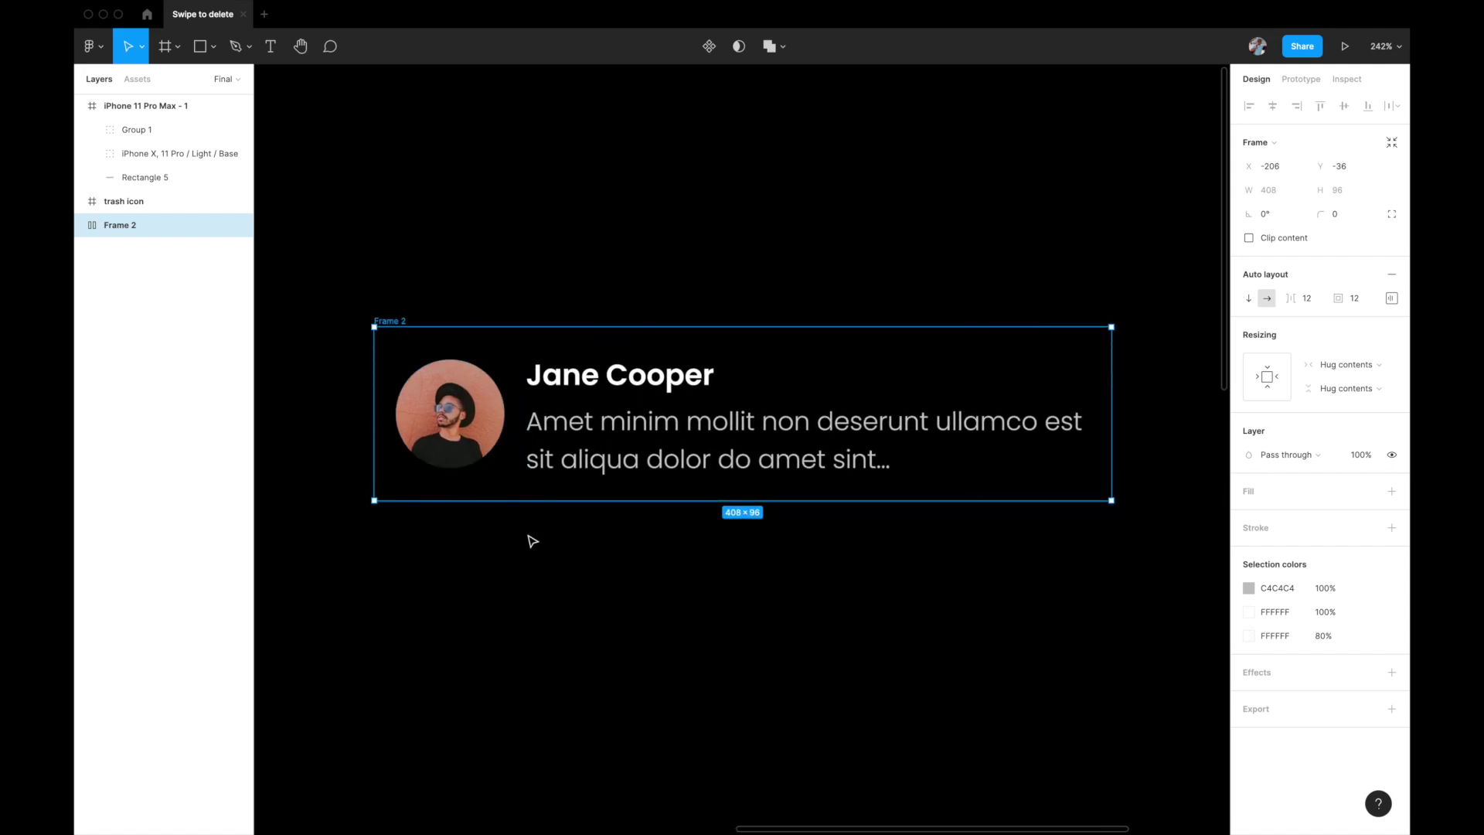
pyautogui.scroll(-5, 951, 493)
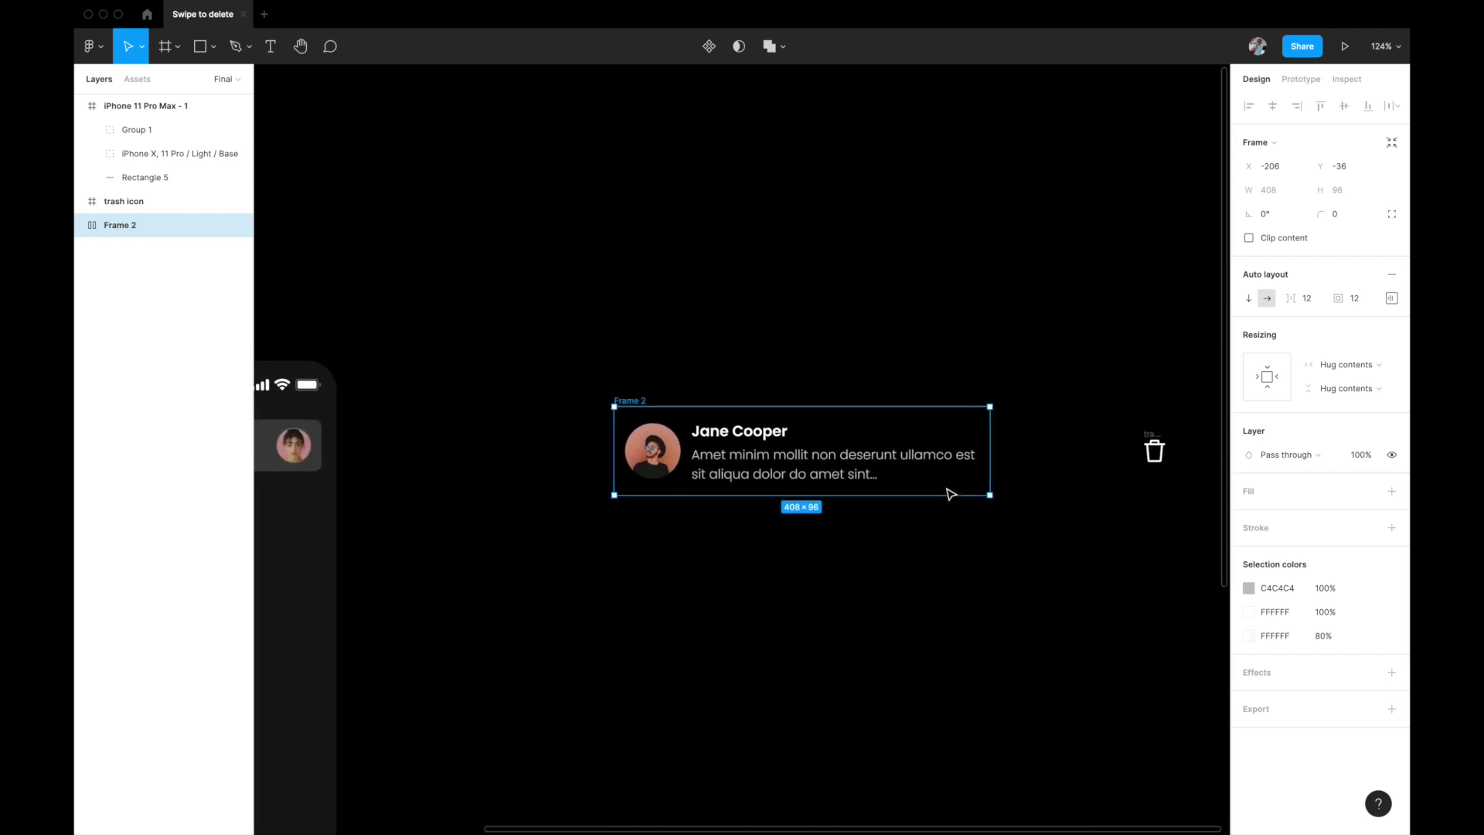
pyautogui.scroll(-3, 951, 493)
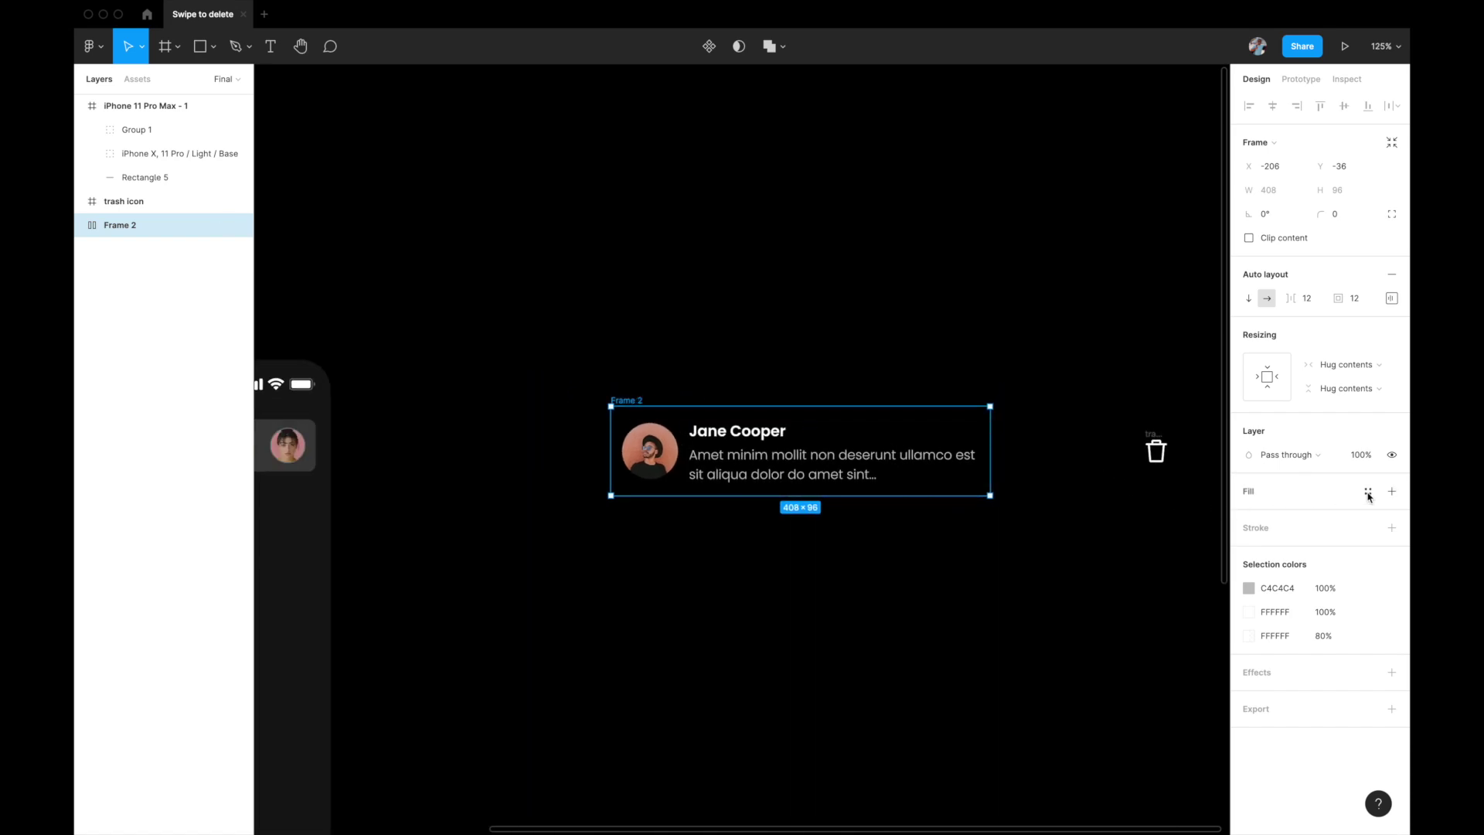
pyautogui.scroll(-3, 1000, 536)
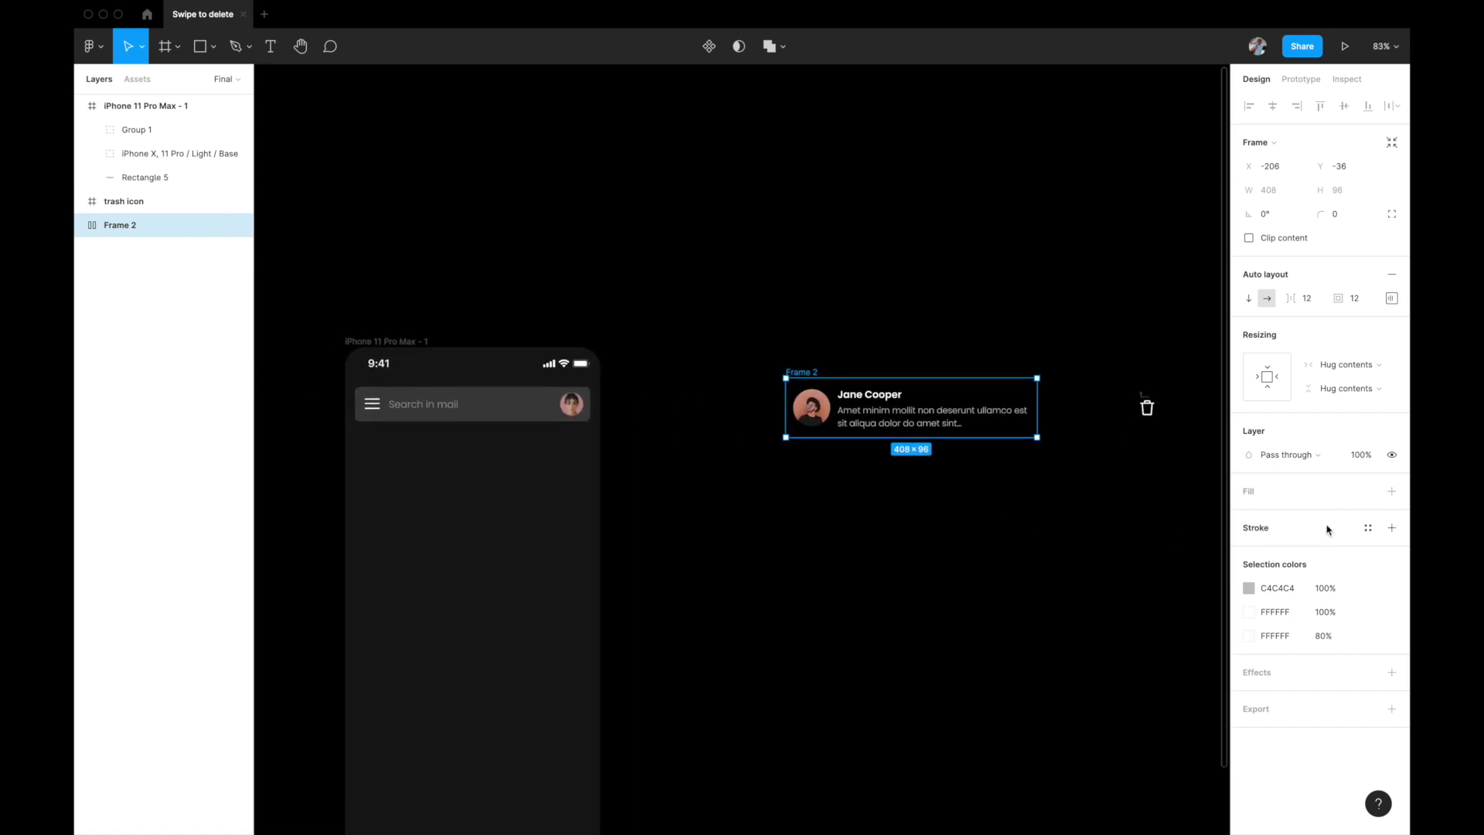
# Step: Add a fill to the message row frame and sample the phone screen's background colour, 161616, for it
pyautogui.click(1390, 493)
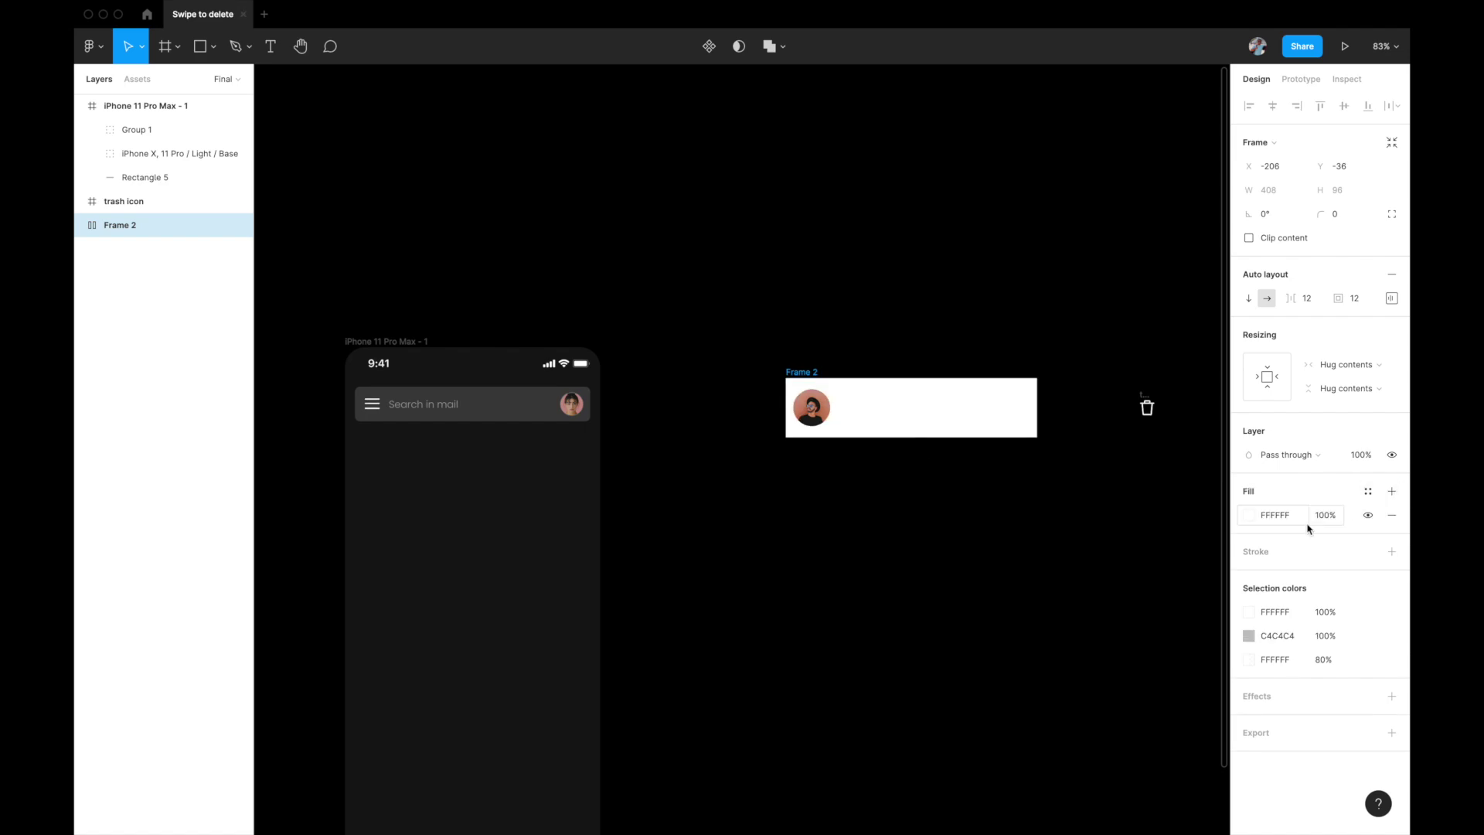
pyautogui.click(1246, 518)
pyautogui.click(1073, 671)
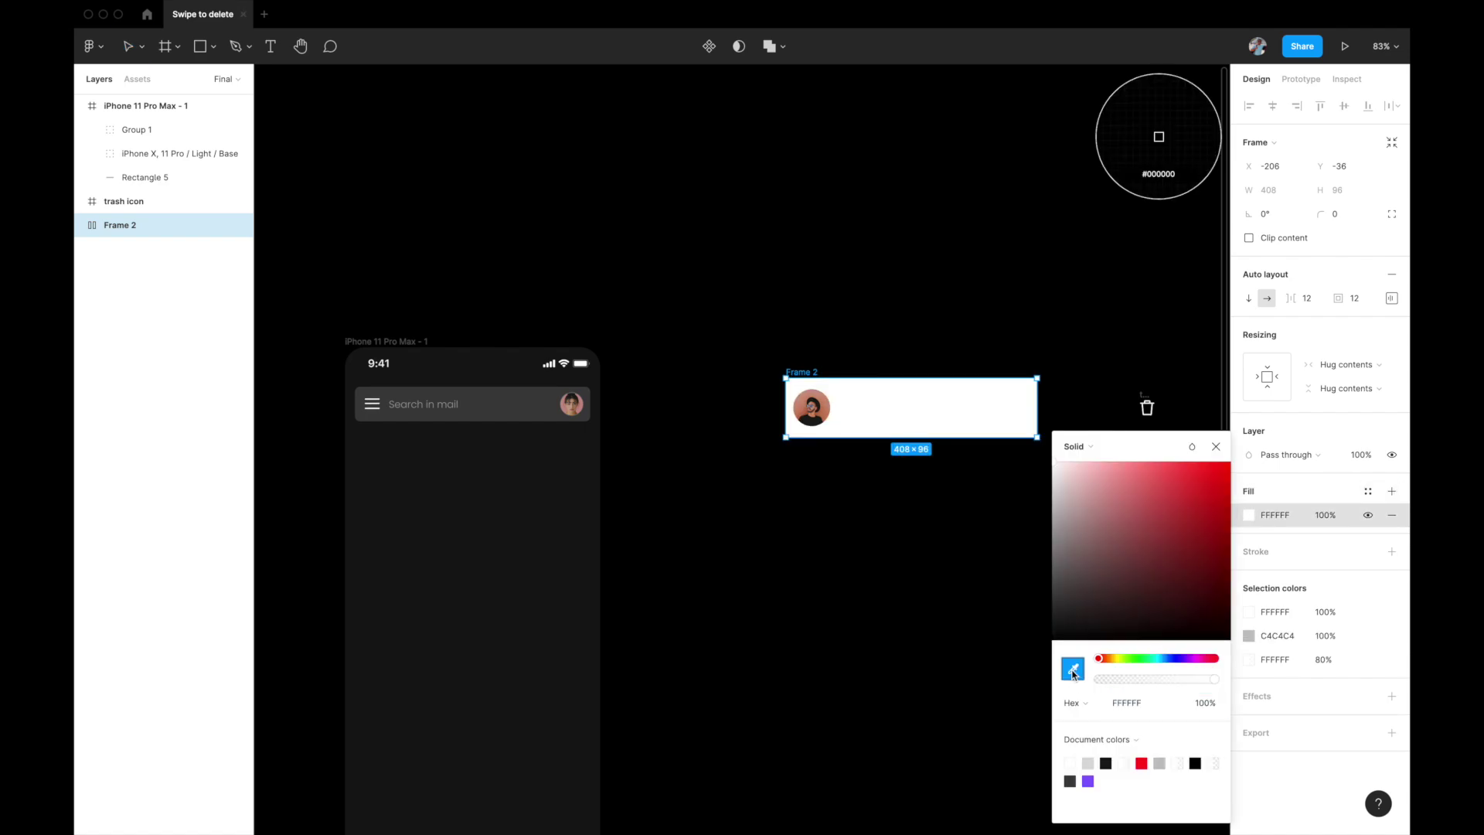
pyautogui.click(501, 507)
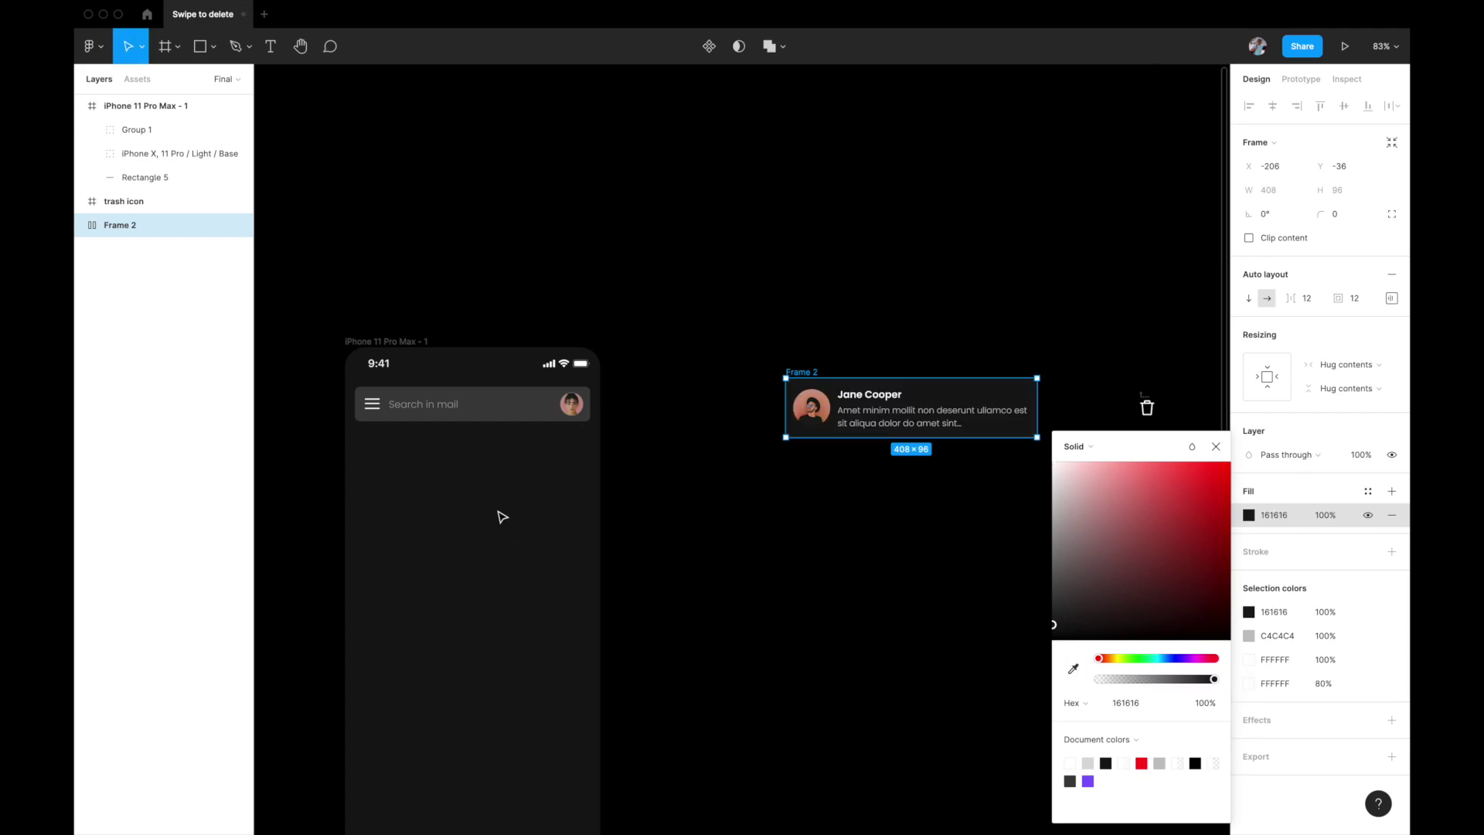
pyautogui.scroll(-5, 500, 513)
pyautogui.click(782, 418)
pyautogui.keyDown('ctrl'); pyautogui.scroll(5, 782, 418); pyautogui.keyUp('ctrl')
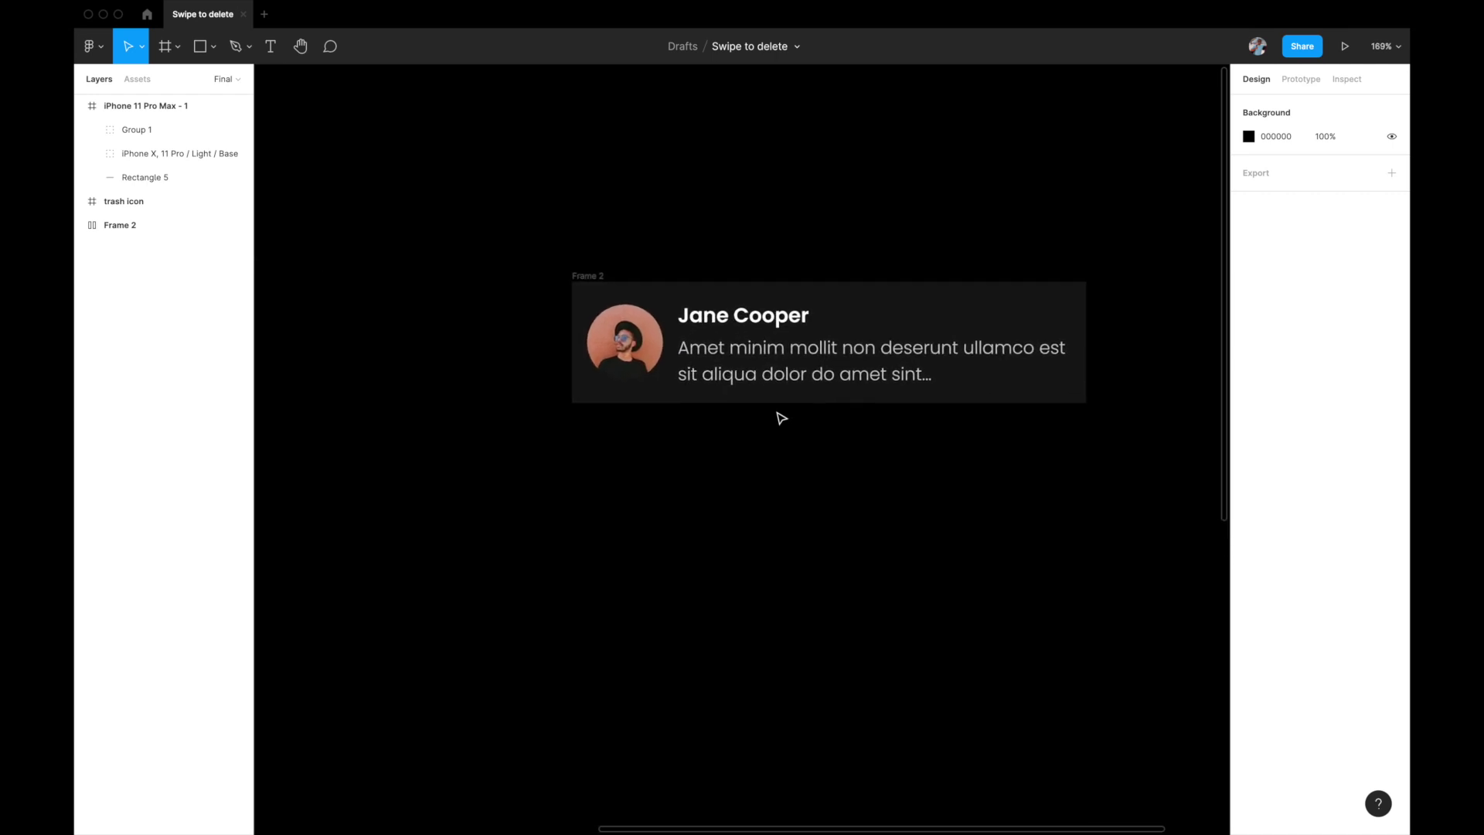
# Step: Widen the message row frame to 417
pyautogui.hscroll(3, 781, 418)
pyautogui.scroll(1, 782, 418)
pyautogui.click(464, 315)
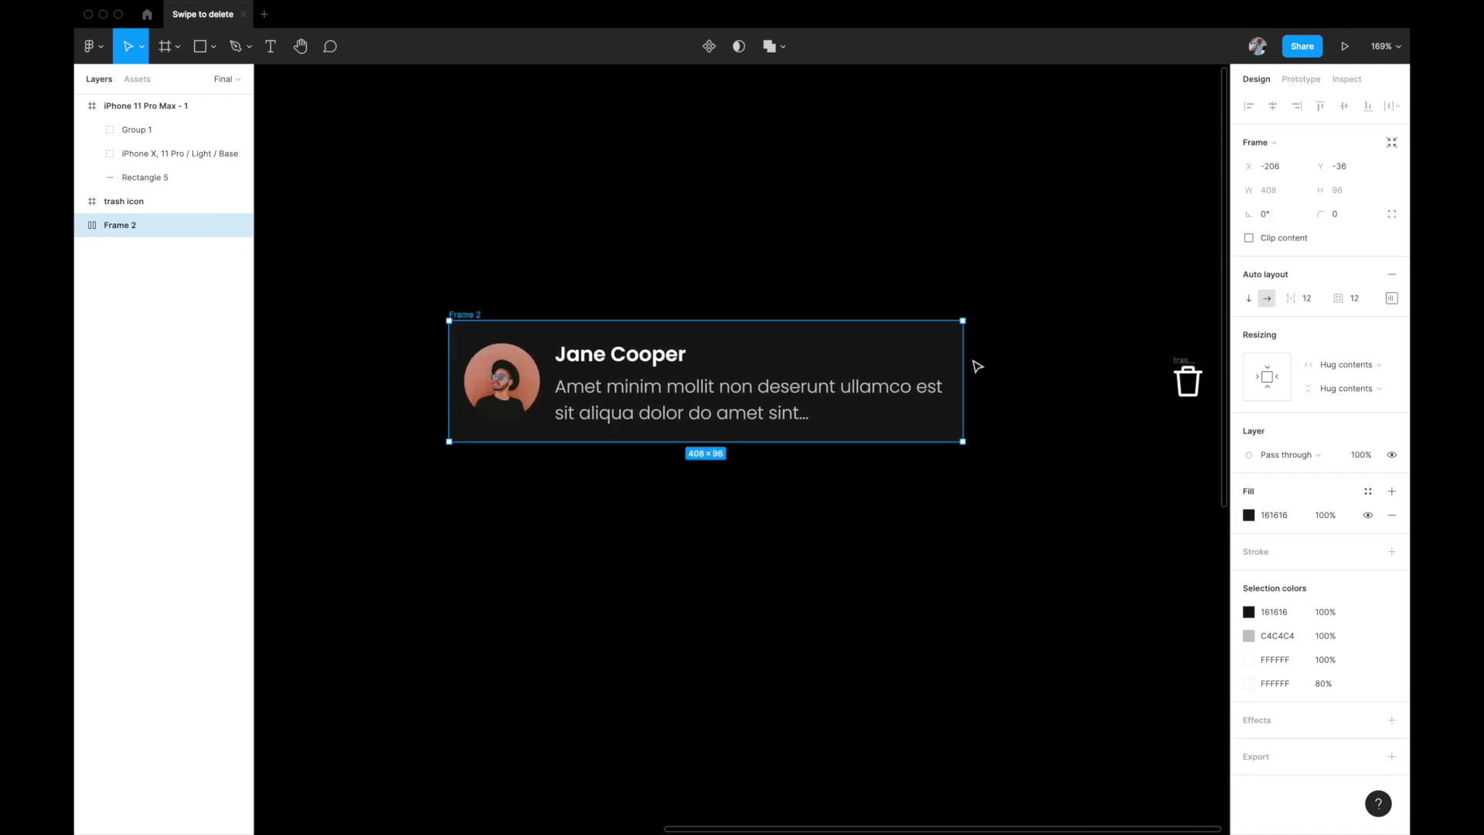
pyautogui.moveTo(966, 358)
pyautogui.mouseDown()
pyautogui.moveTo(871, 359)
pyautogui.moveTo(1014, 359)
pyautogui.moveTo(927, 362)
pyautogui.moveTo(878, 386)
pyautogui.moveTo(974, 378)
pyautogui.mouseUp()
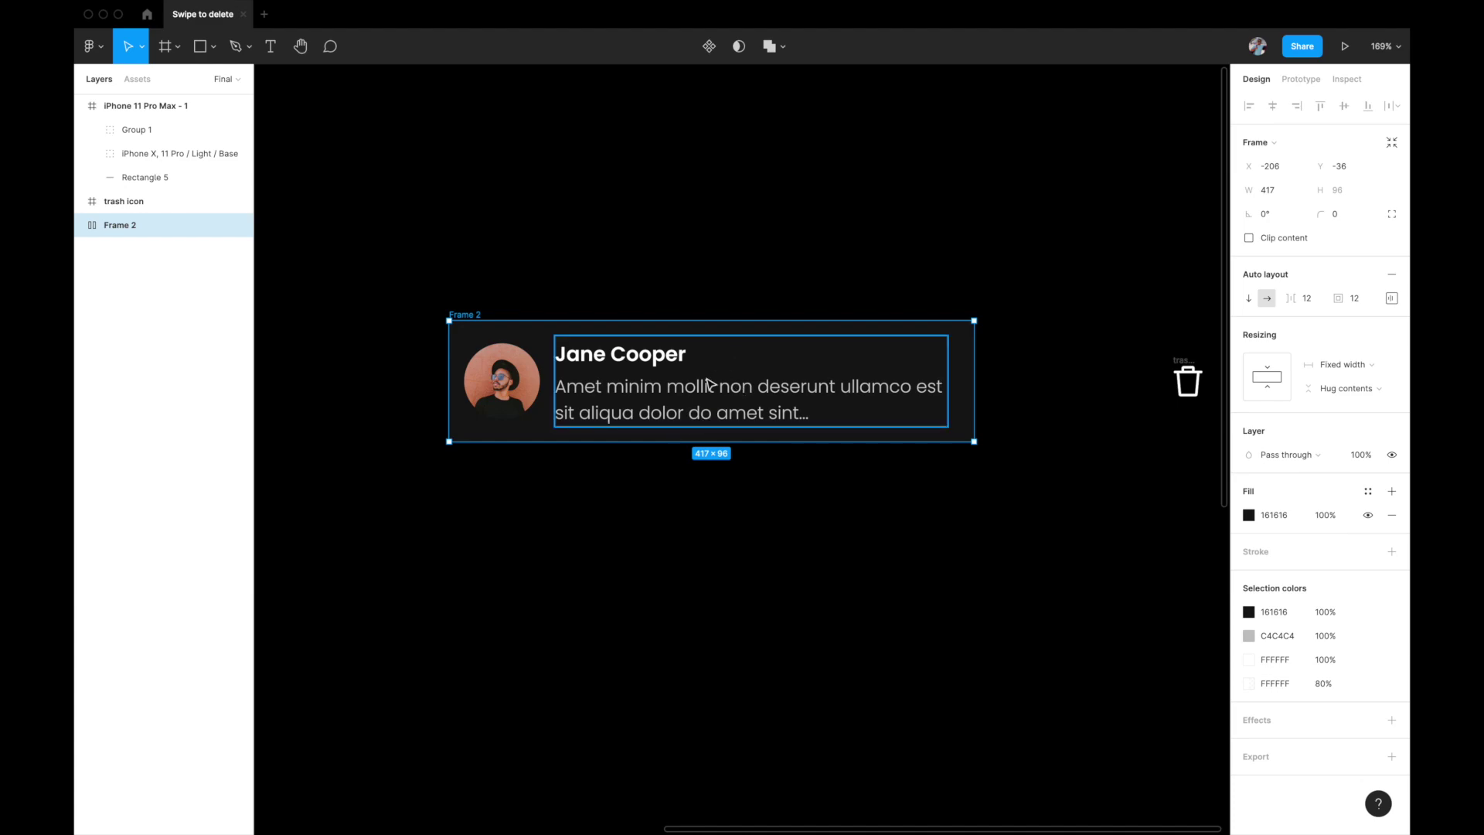
# Step: Set the nested text frame's horizontal resizing to fill the container
pyautogui.click(674, 381)
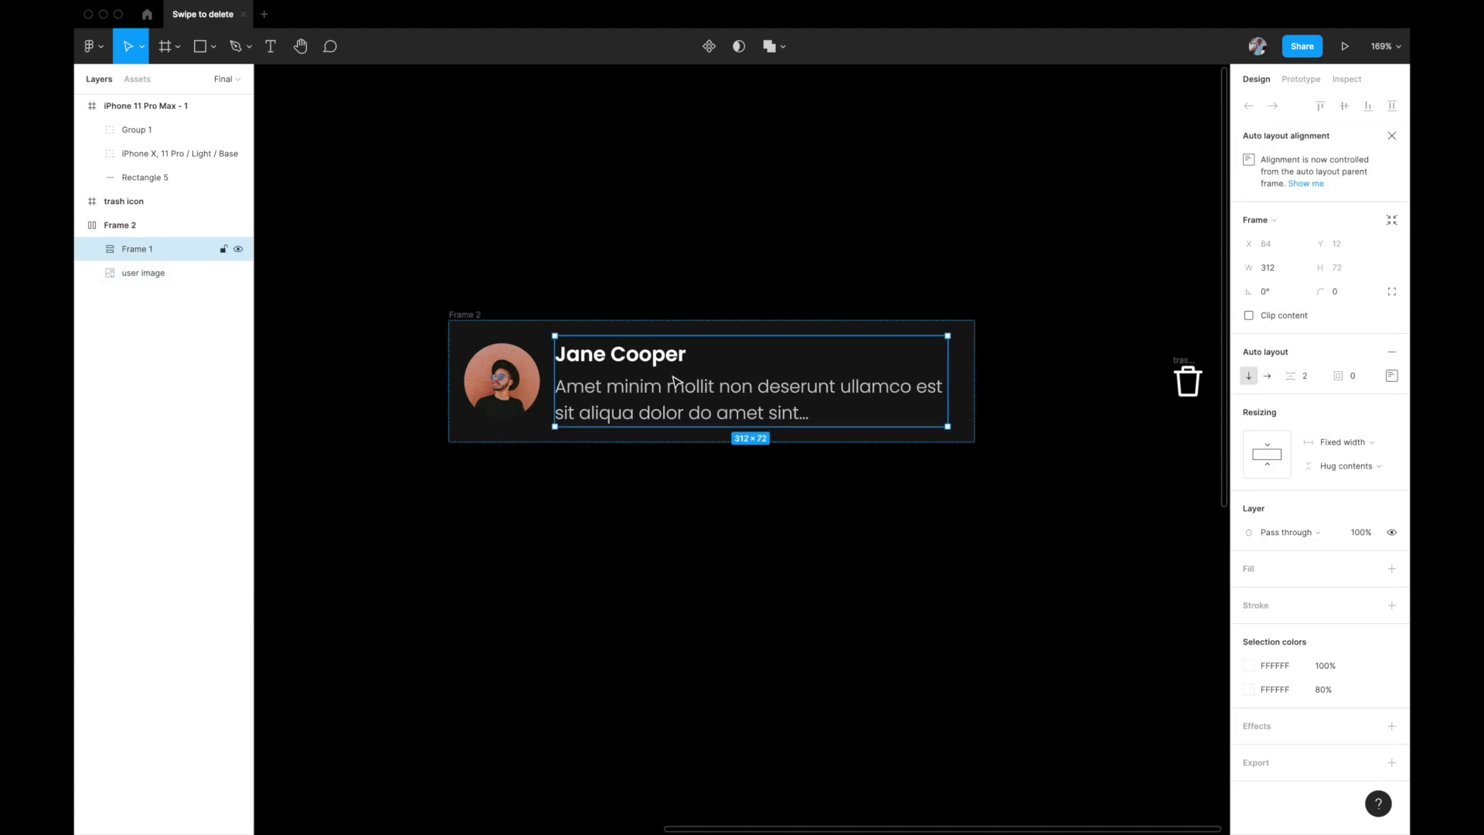
pyautogui.click(1359, 450)
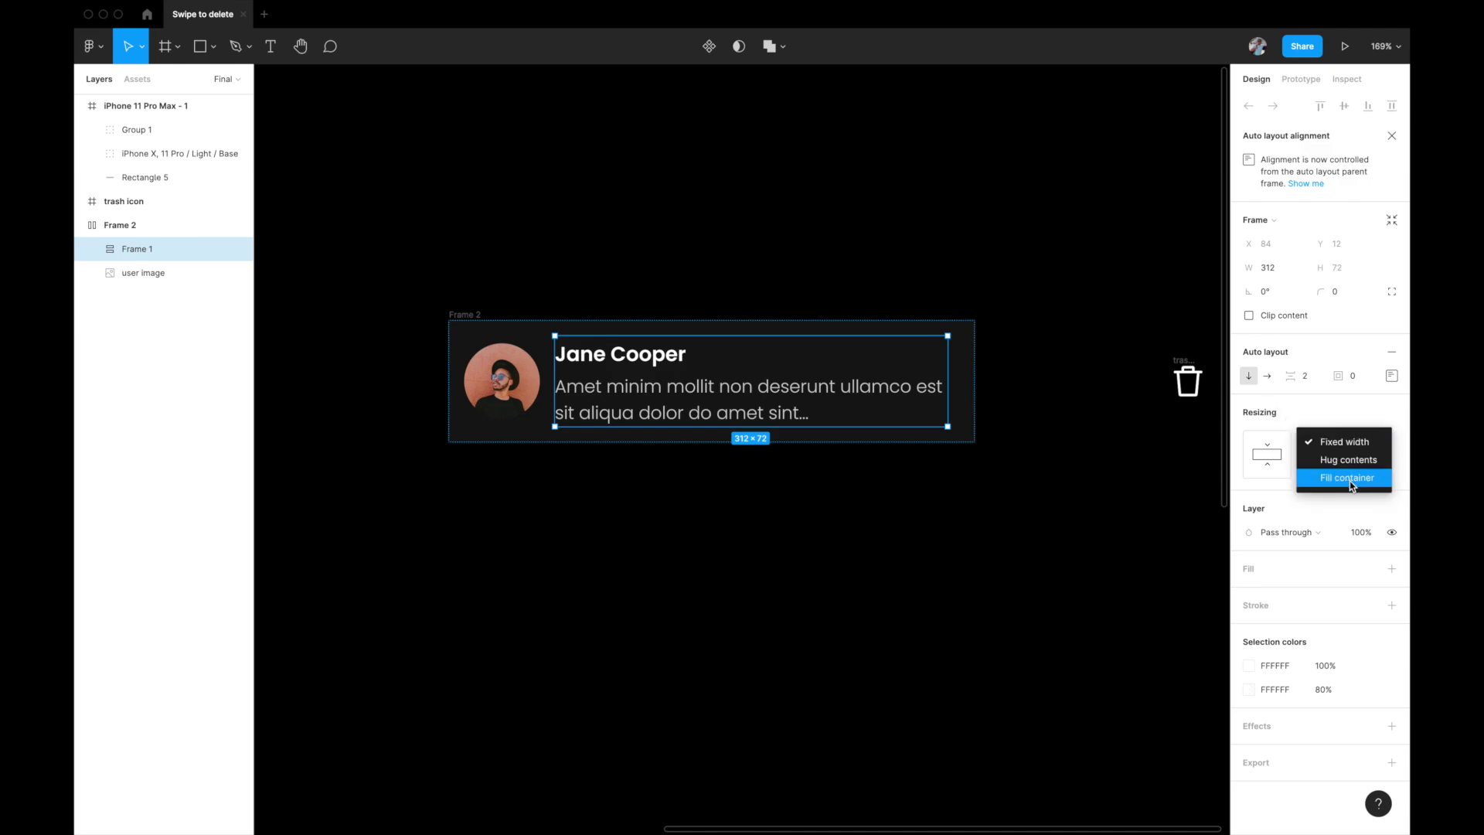
pyautogui.click(1351, 483)
pyautogui.click(898, 580)
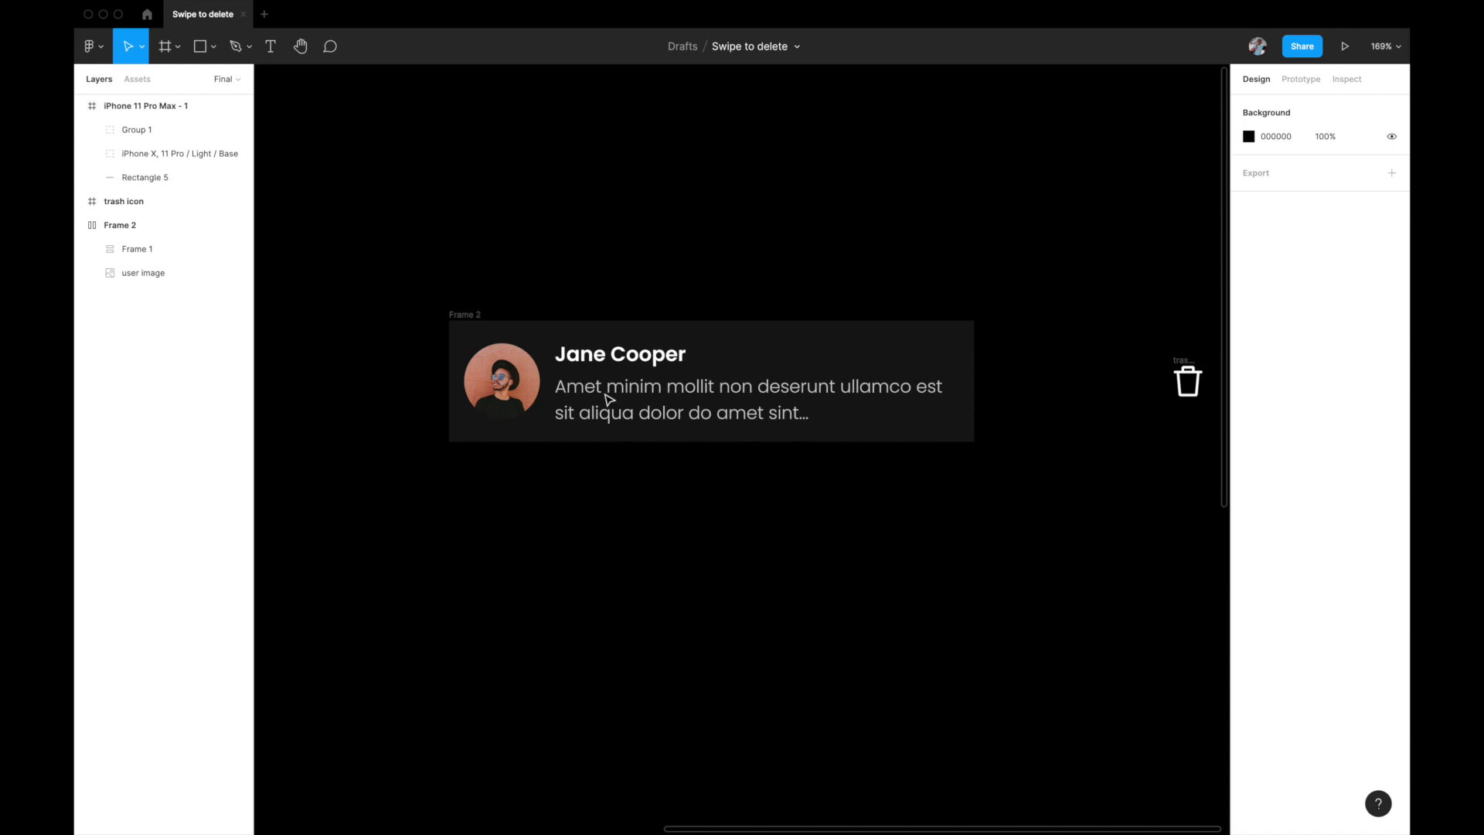
# Step: Stretch the message row frame to a width of 422 to test its resizing
pyautogui.click(473, 315)
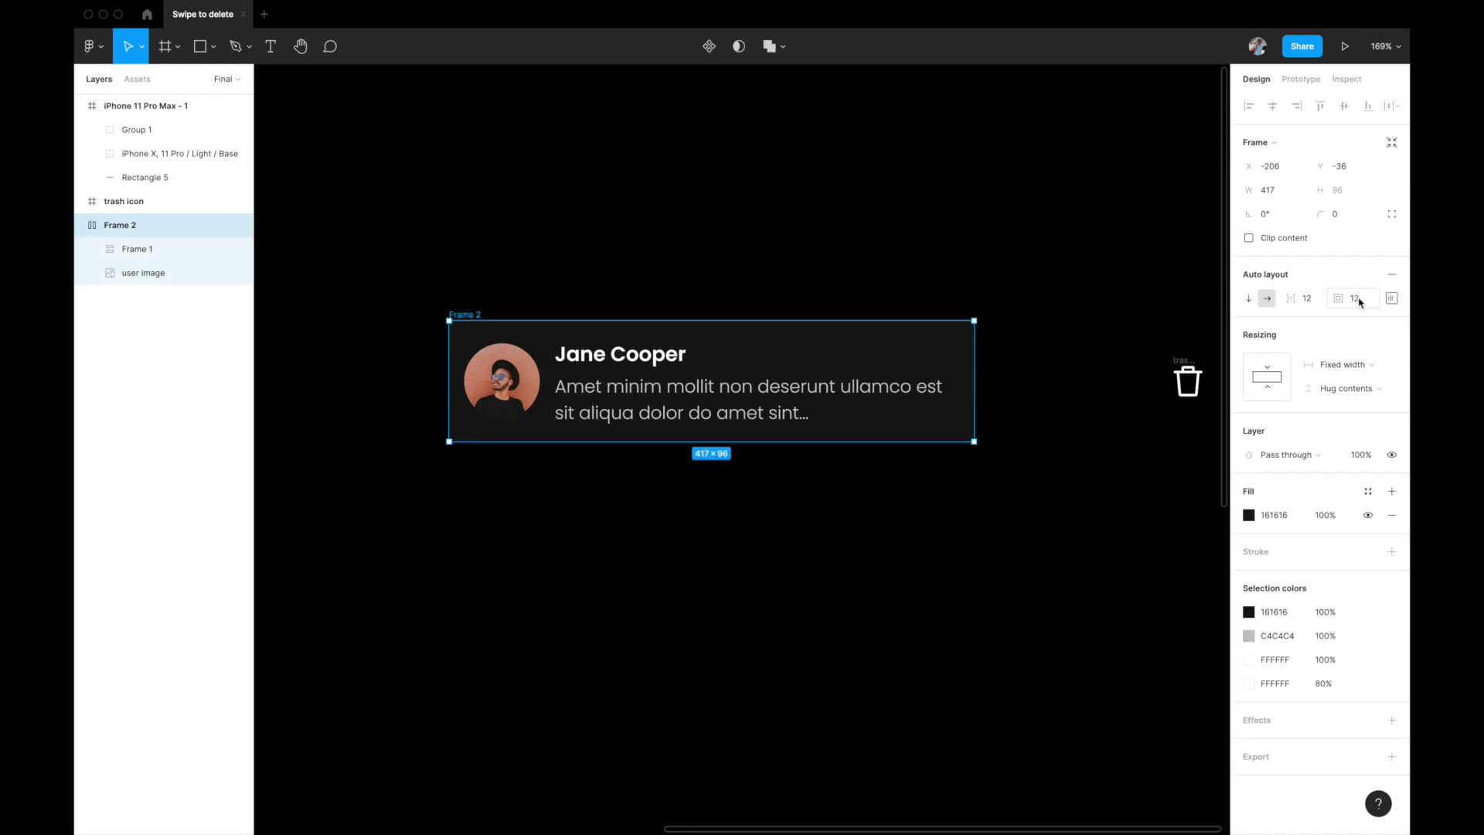
pyautogui.moveTo(977, 372)
pyautogui.mouseDown()
pyautogui.moveTo(843, 368)
pyautogui.moveTo(1047, 371)
pyautogui.moveTo(868, 397)
pyautogui.moveTo(980, 391)
pyautogui.mouseUp()
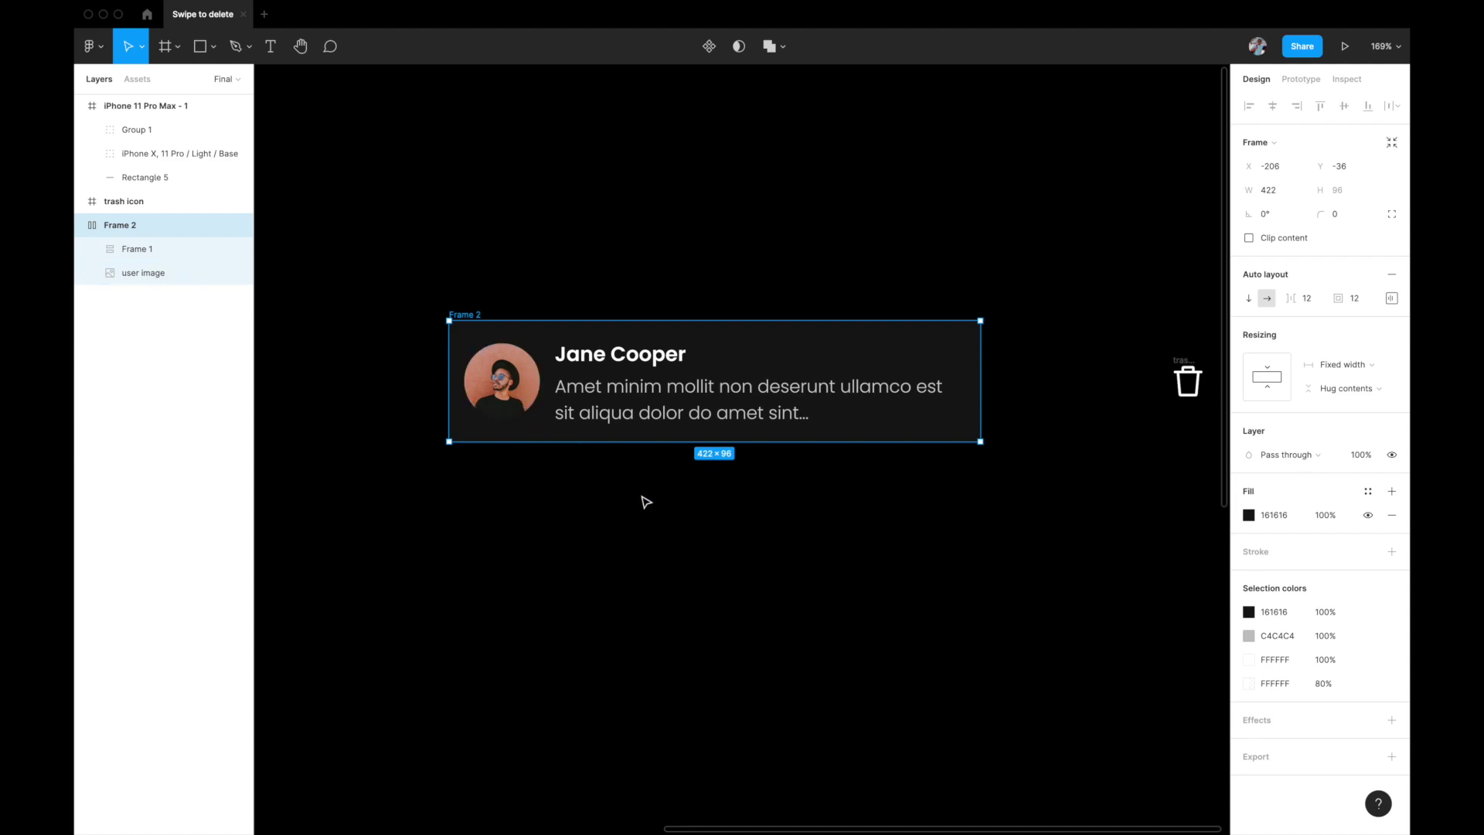
pyautogui.click(793, 607)
pyautogui.scroll(-3, 792, 607)
pyautogui.scroll(3, 792, 606)
pyautogui.scroll(2, 792, 607)
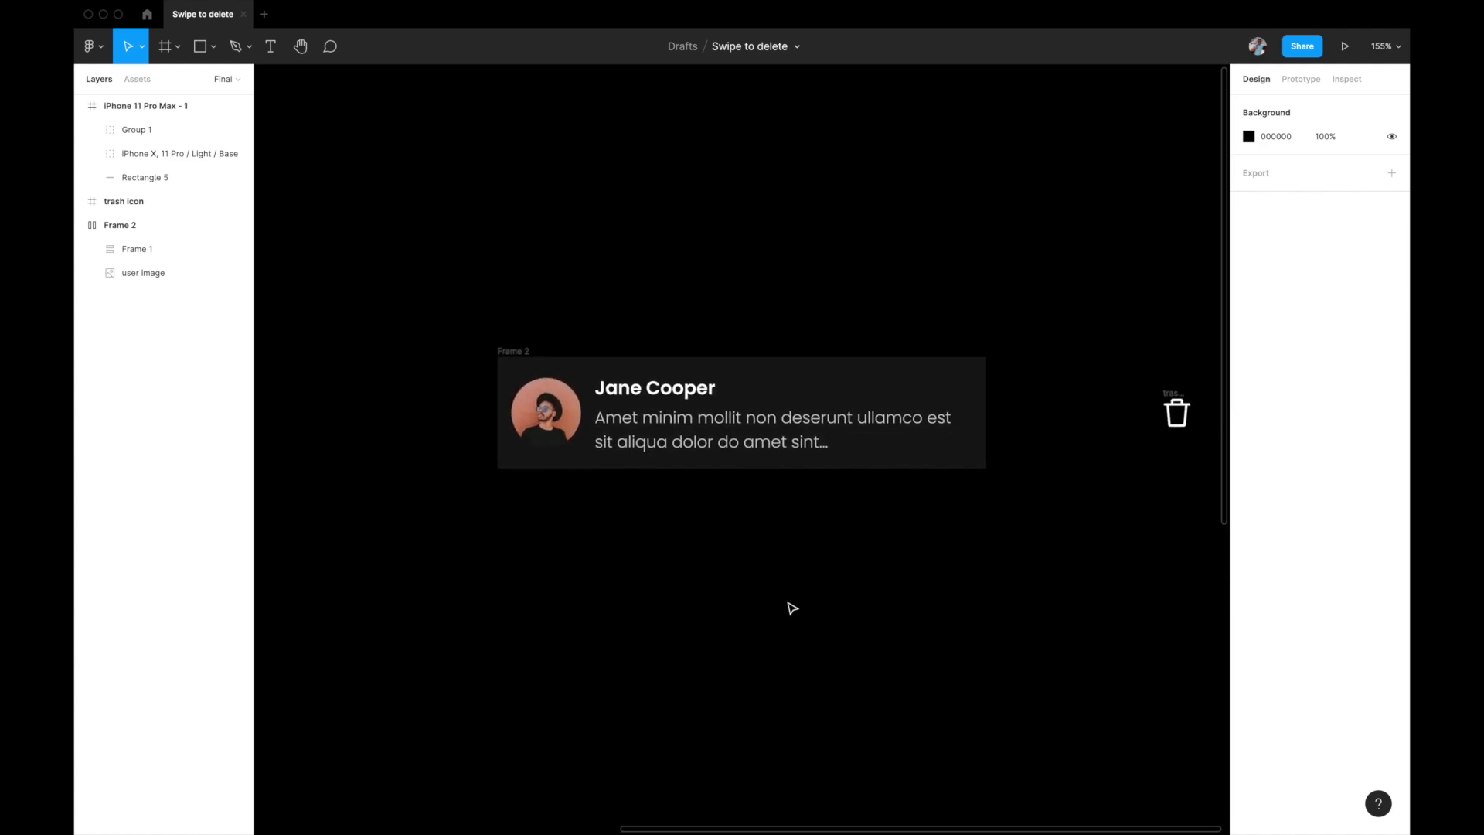
# Step: Set the message row frame's width to 414 to match the phone frame
pyautogui.click(512, 349)
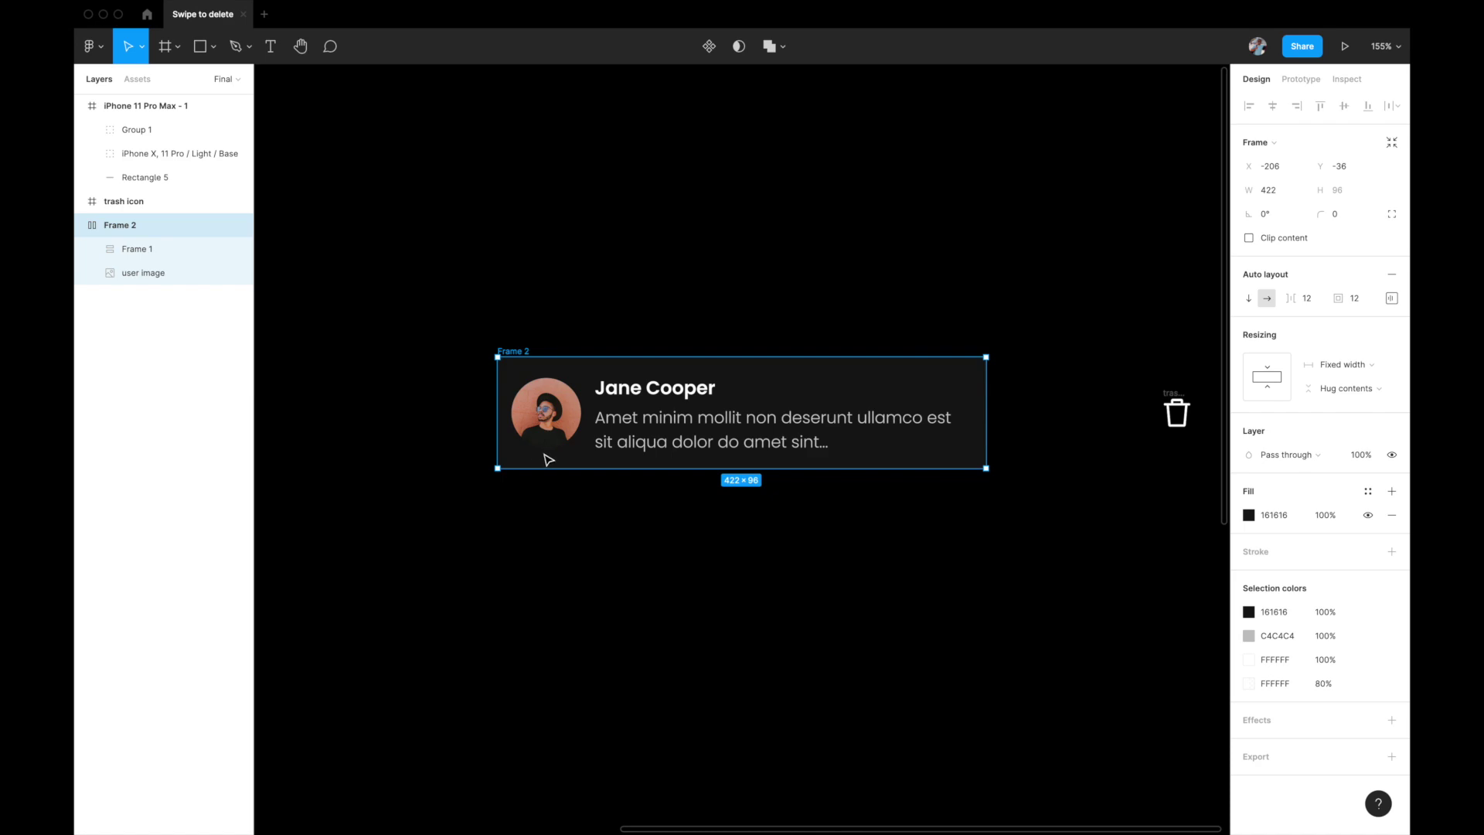
pyautogui.scroll(-5, 549, 459)
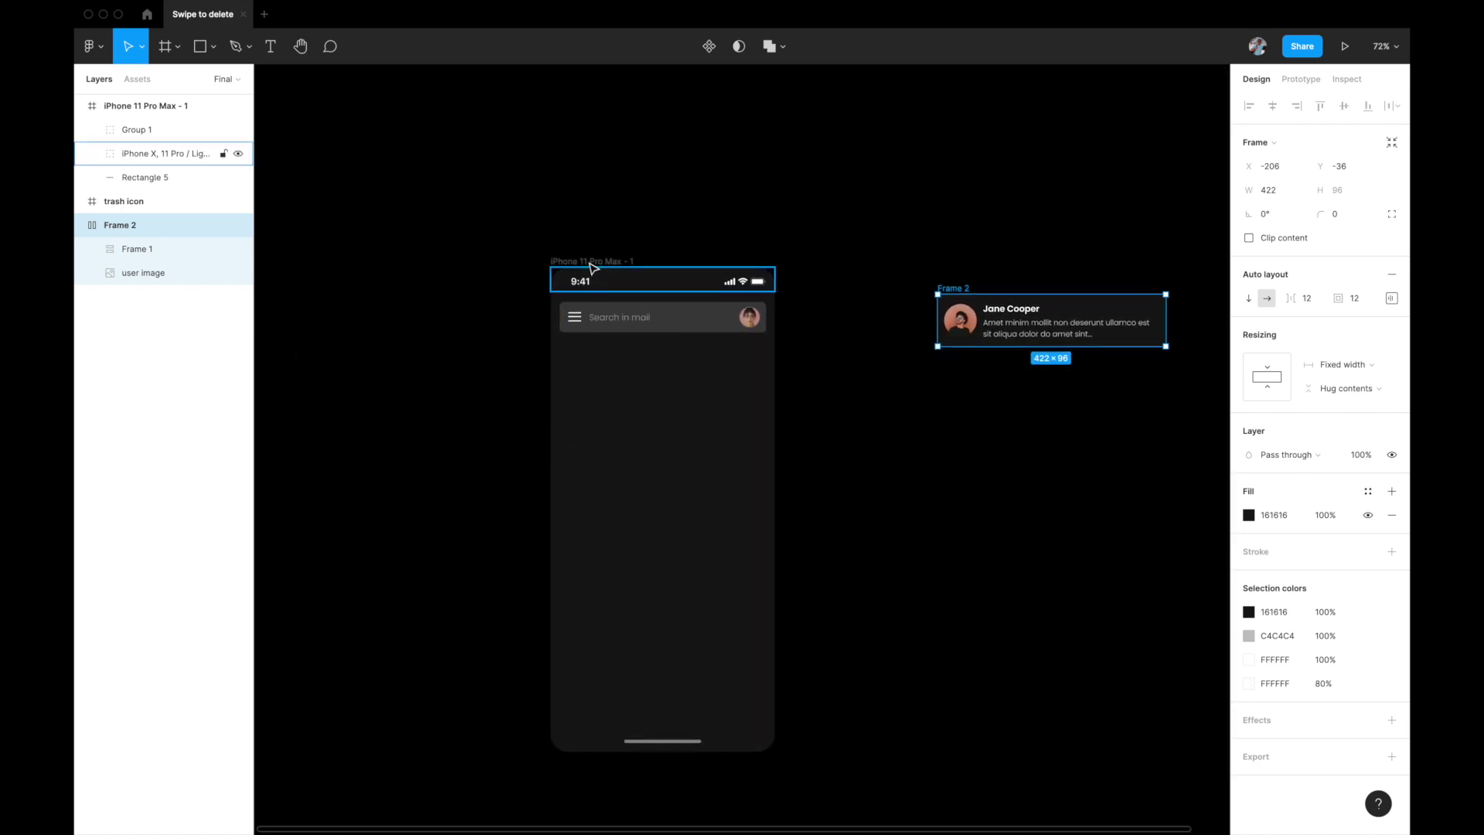
pyautogui.click(589, 263)
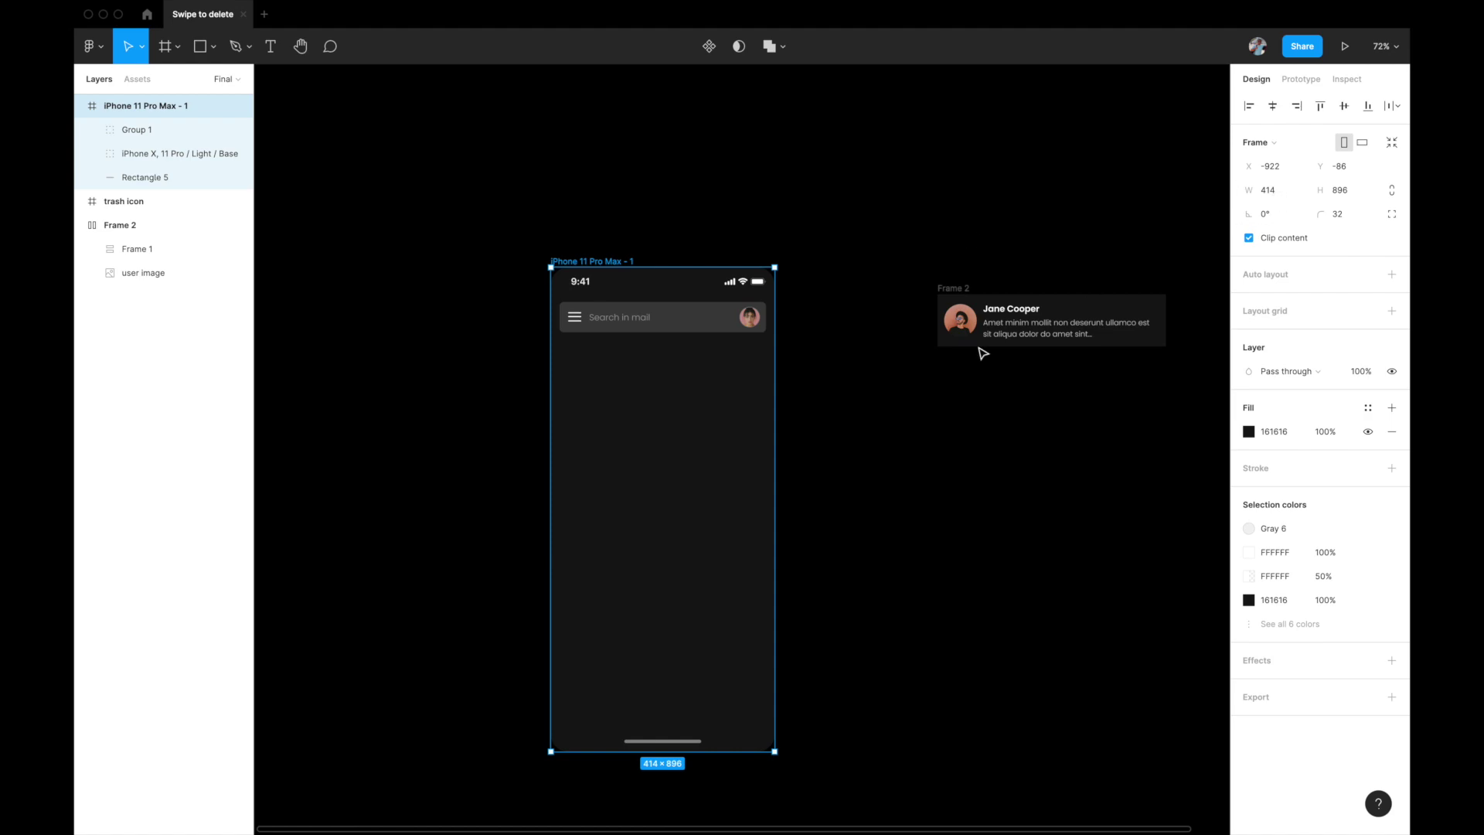
pyautogui.scroll(3, 966, 359)
pyautogui.click(864, 305)
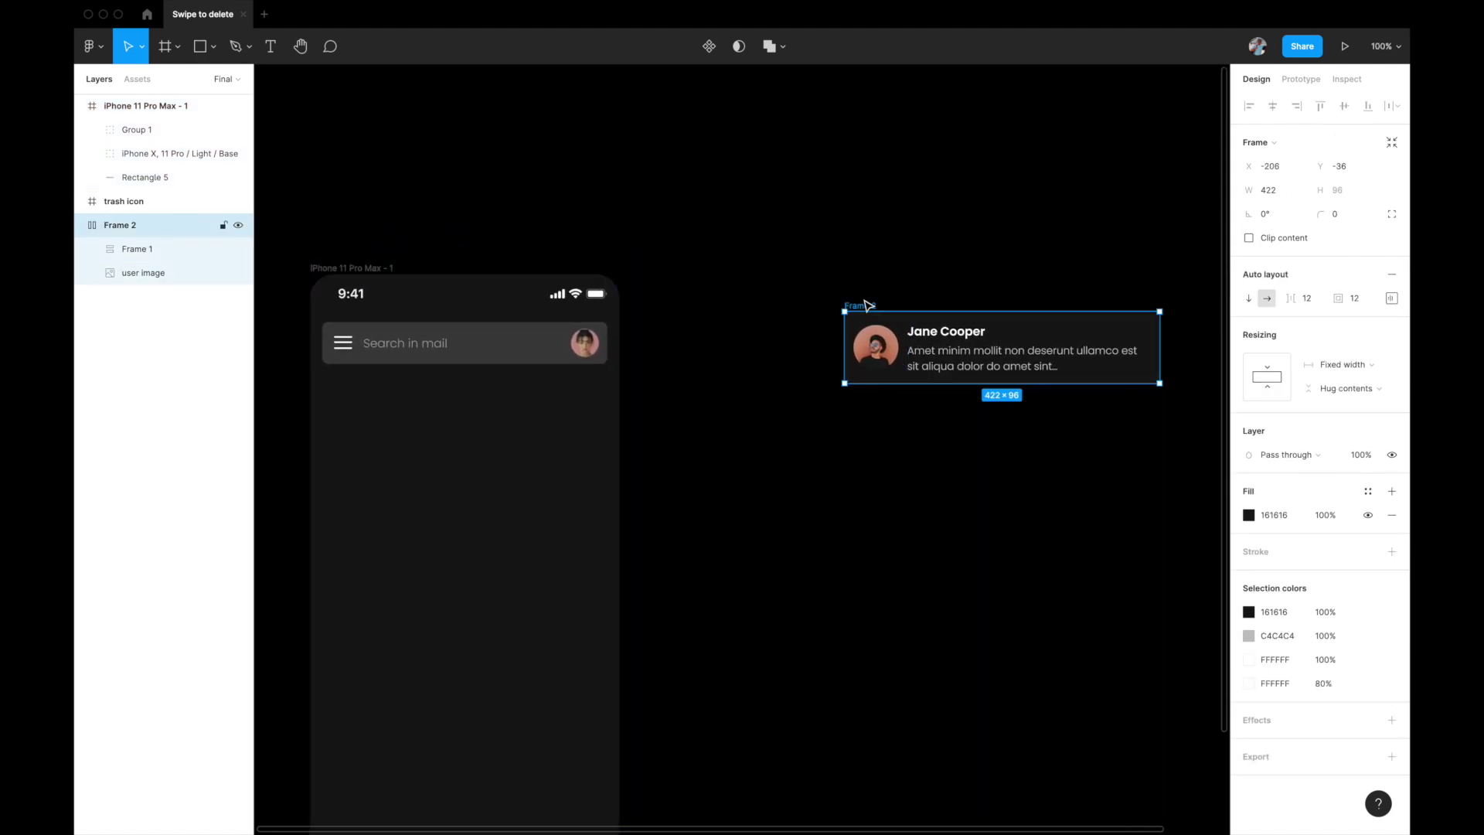
pyautogui.hscroll(2, 867, 305)
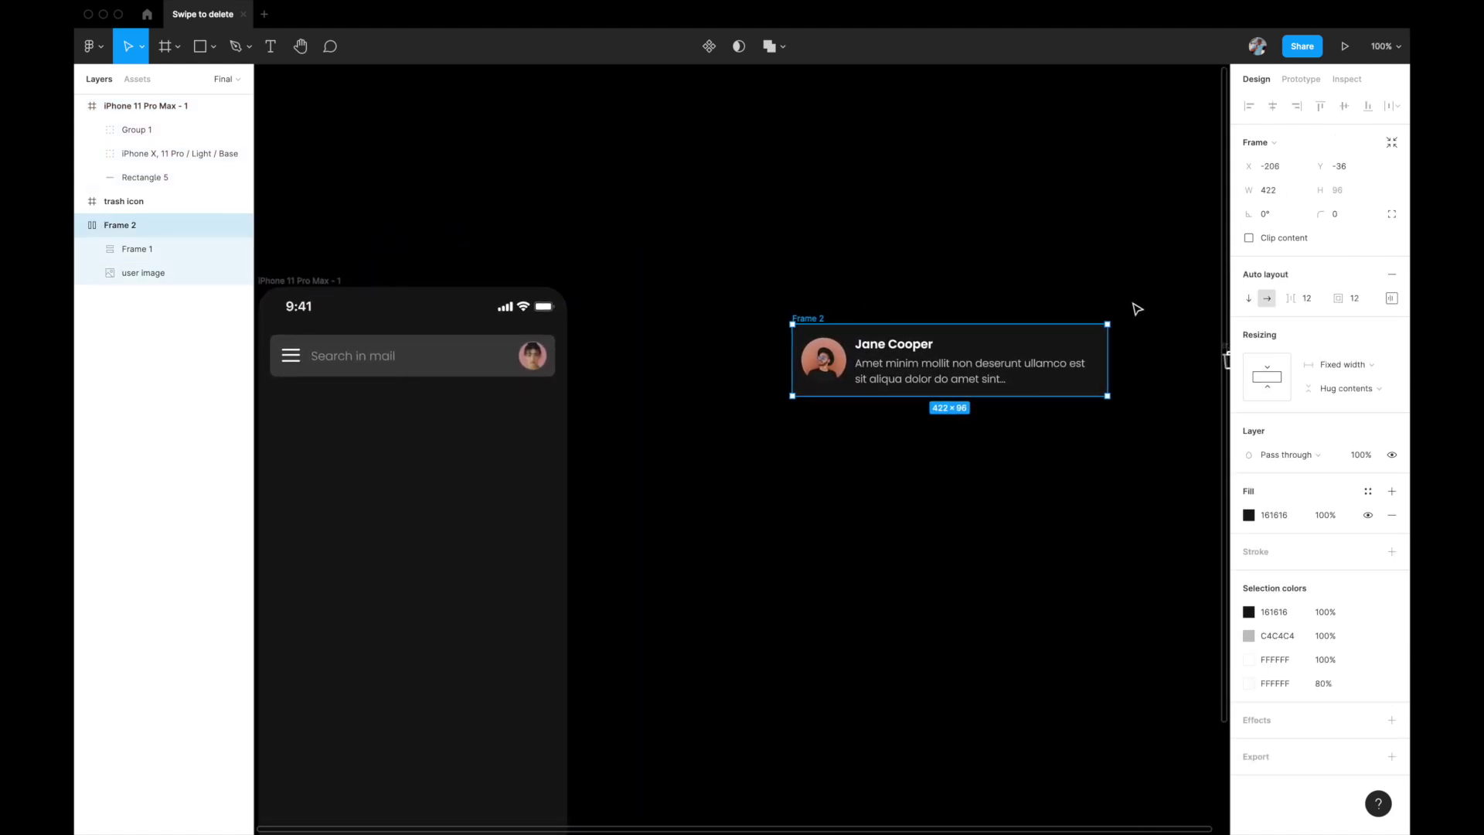
pyautogui.scroll(2, 1138, 309)
pyautogui.click(1281, 196)
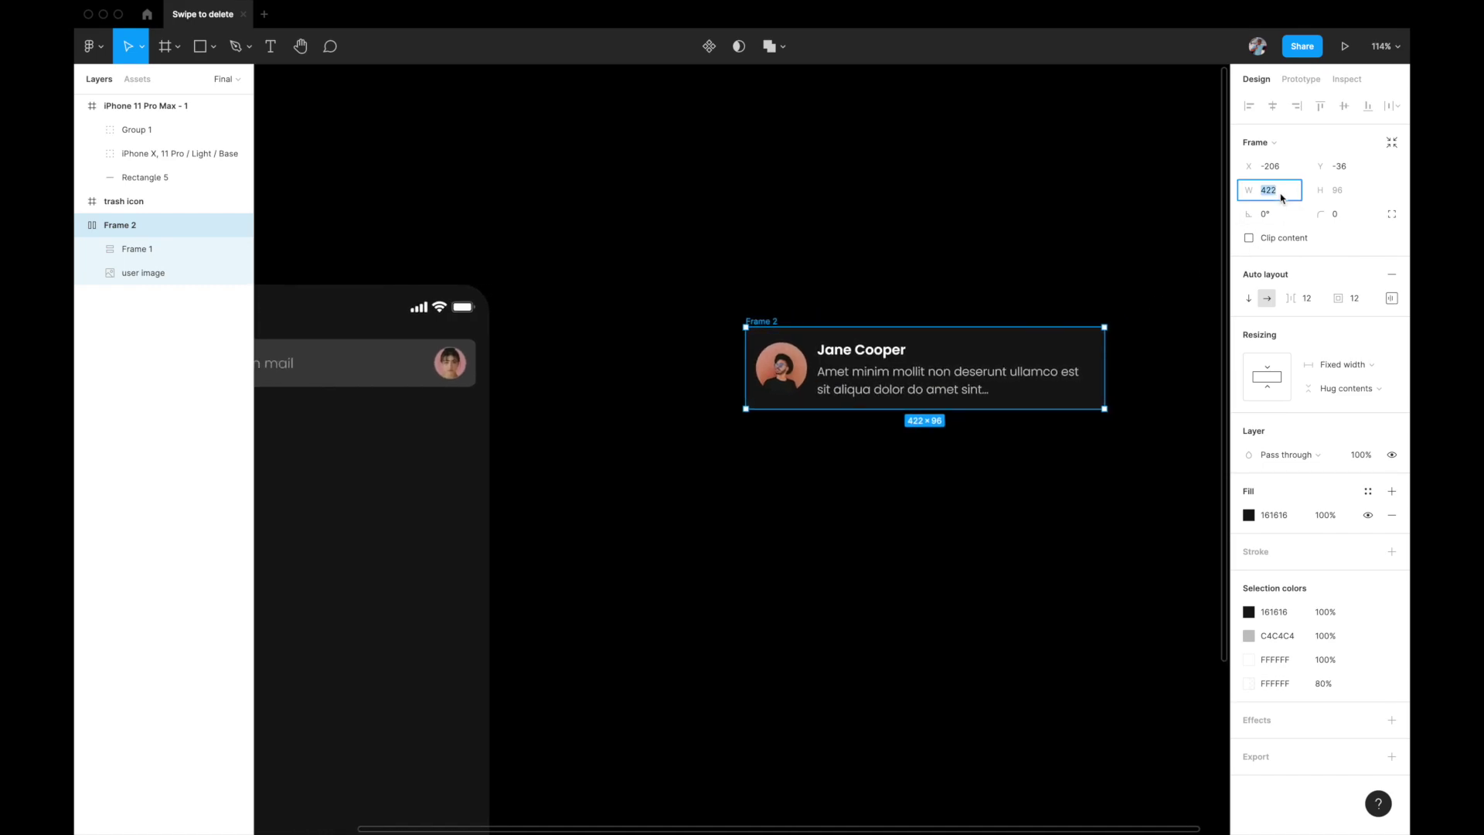
pyautogui.write('414')
pyautogui.press('Return')
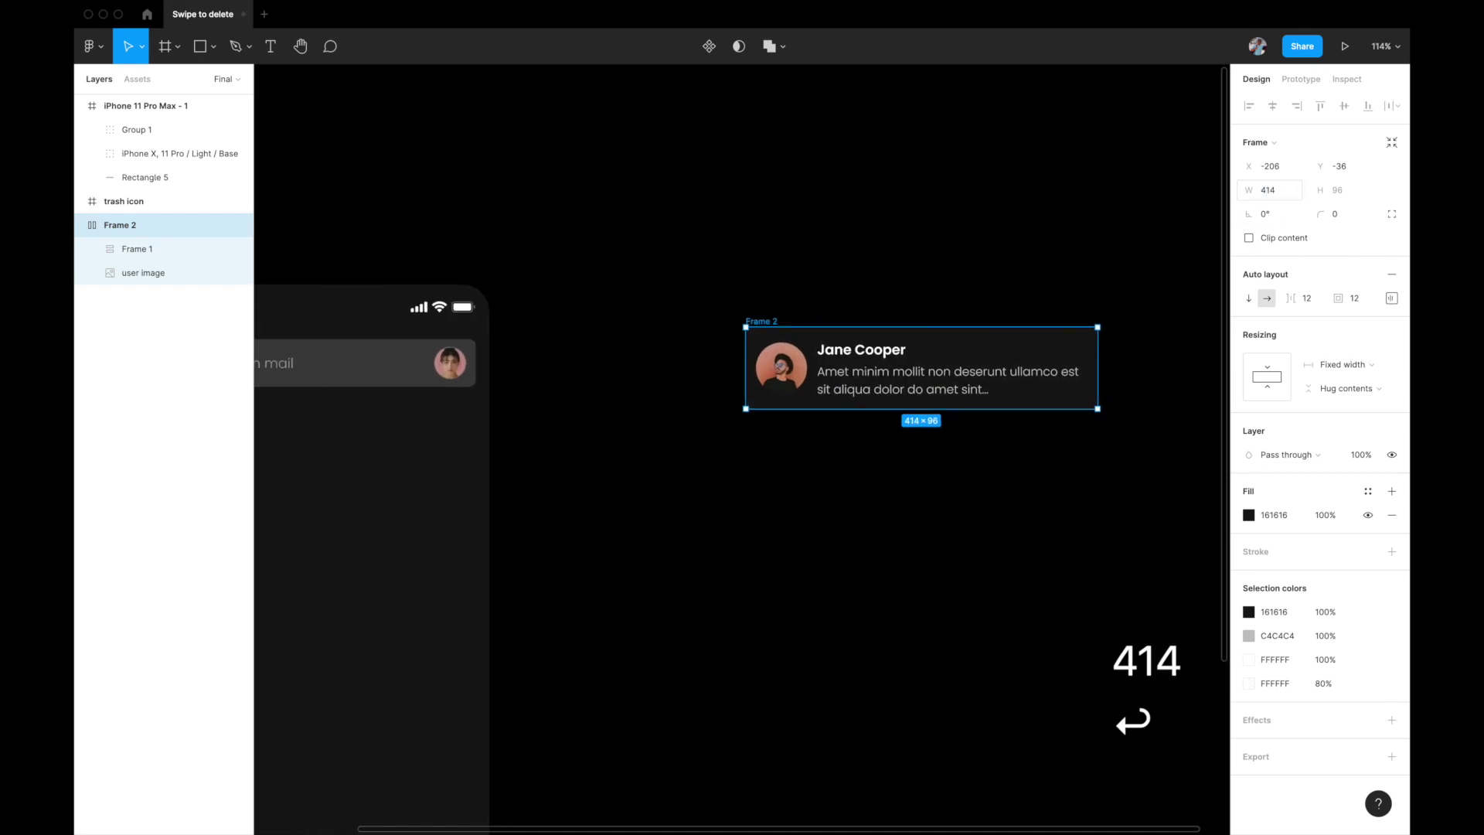
pyautogui.hotkey('shift', '1')
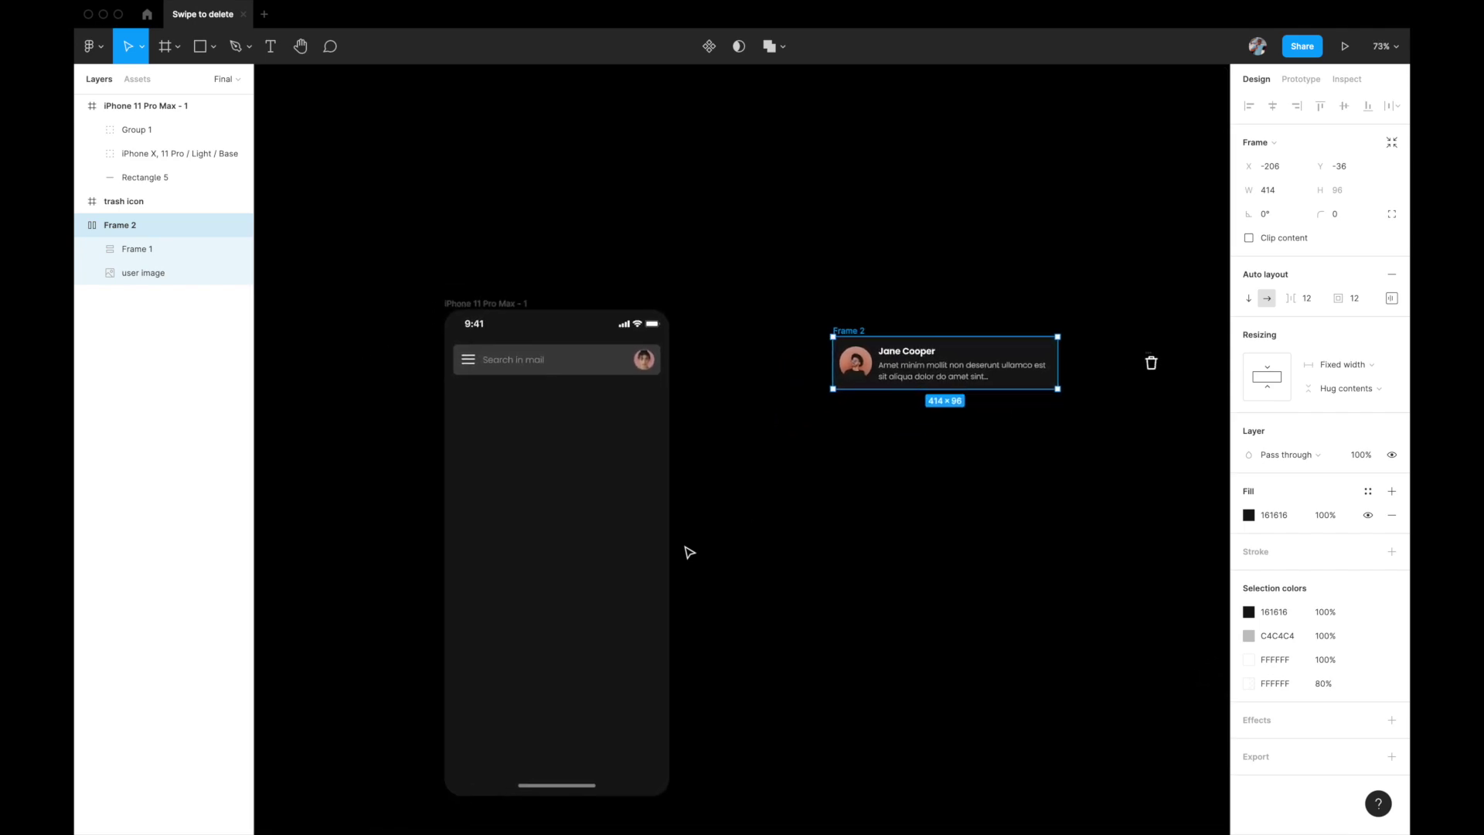
# Step: Locate the trash icon frame and inspect its dimensions
pyautogui.click(776, 484)
pyautogui.hscroll(1, 779, 485)
pyautogui.scroll(3, 778, 485)
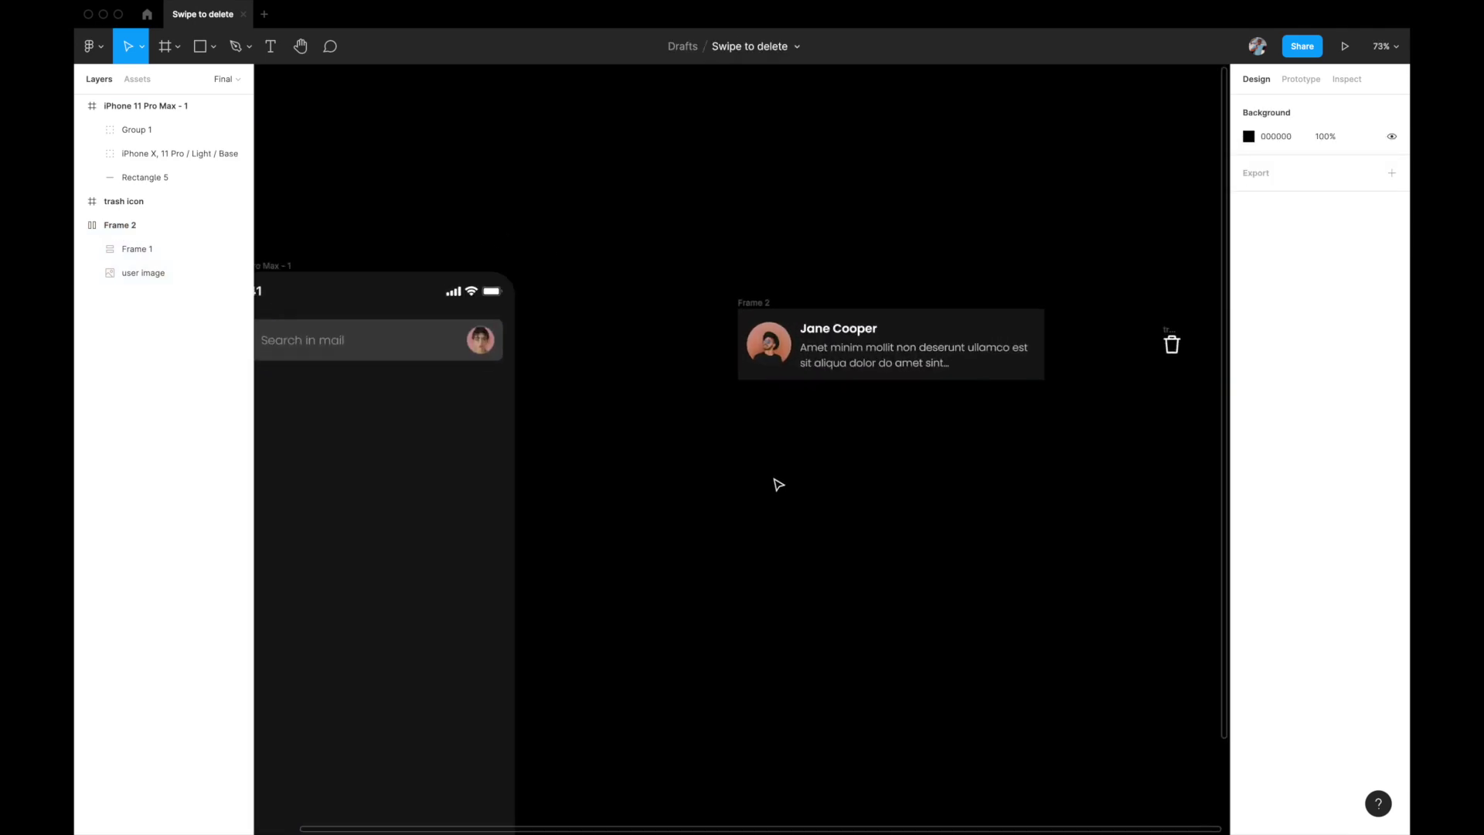
pyautogui.scroll(2, 667, 378)
pyautogui.hscroll(3, 667, 378)
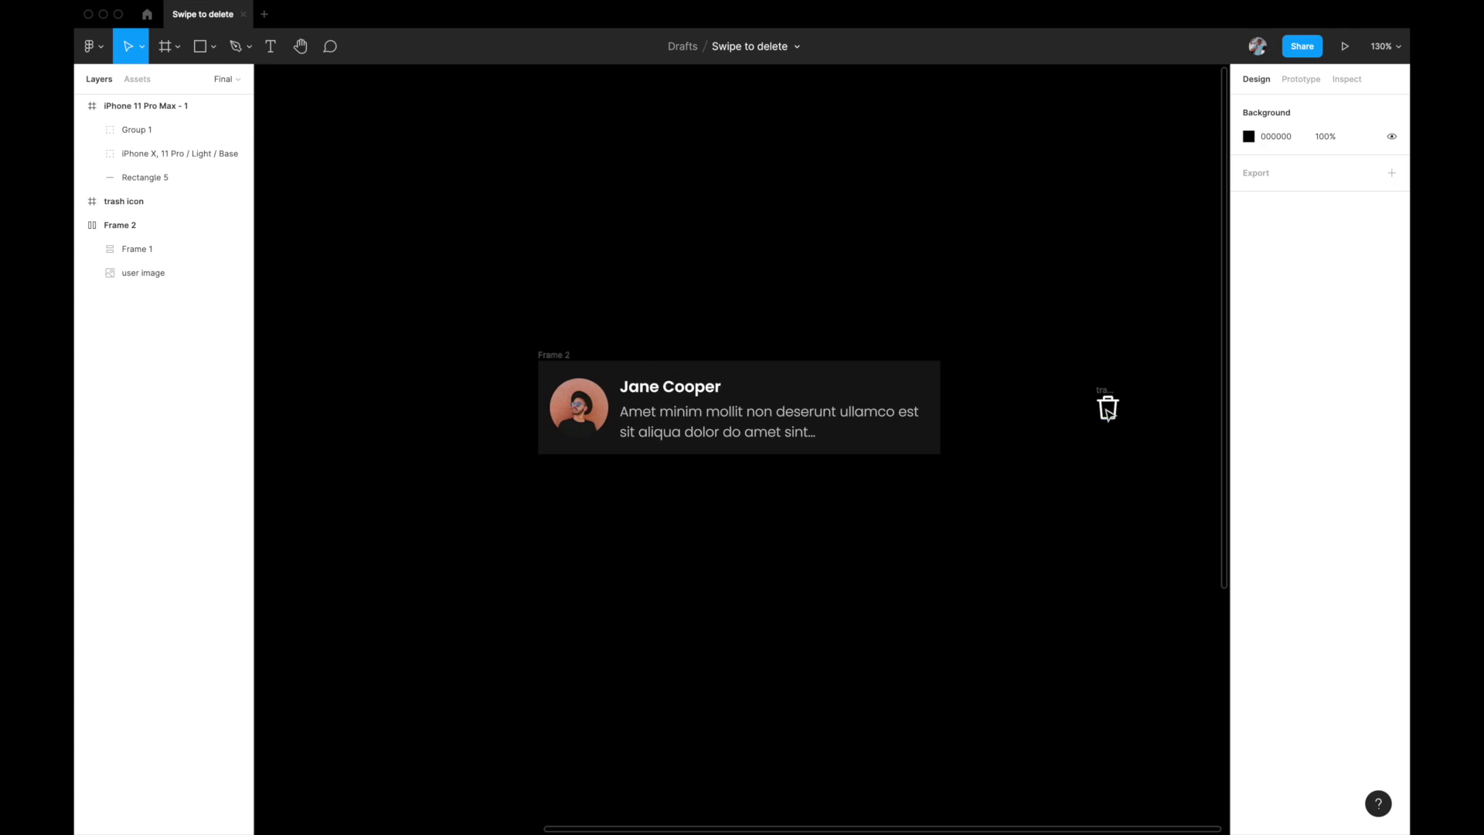
pyautogui.scroll(3, 1108, 413)
pyautogui.click(861, 389)
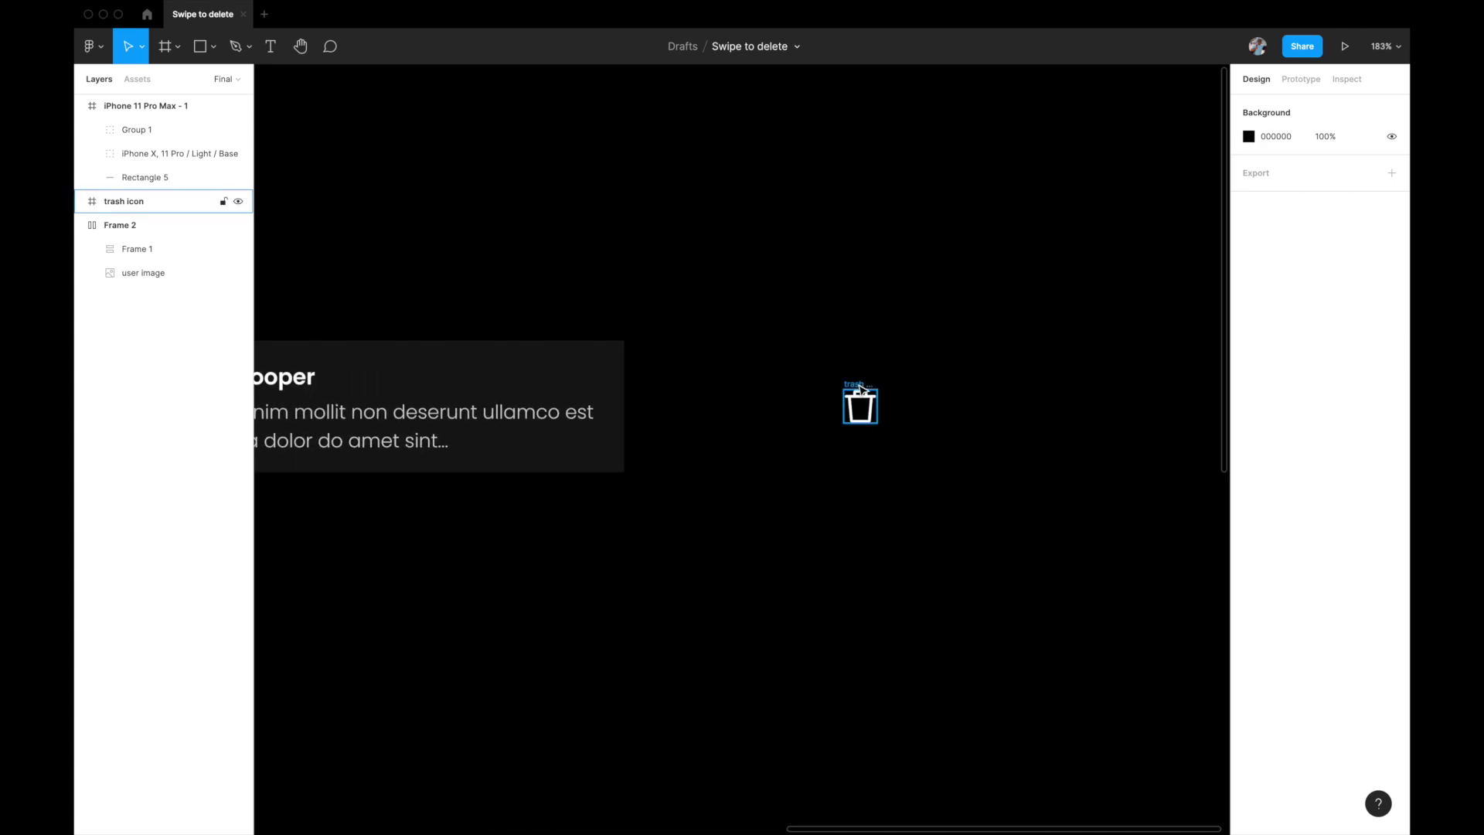
pyautogui.click(861, 389)
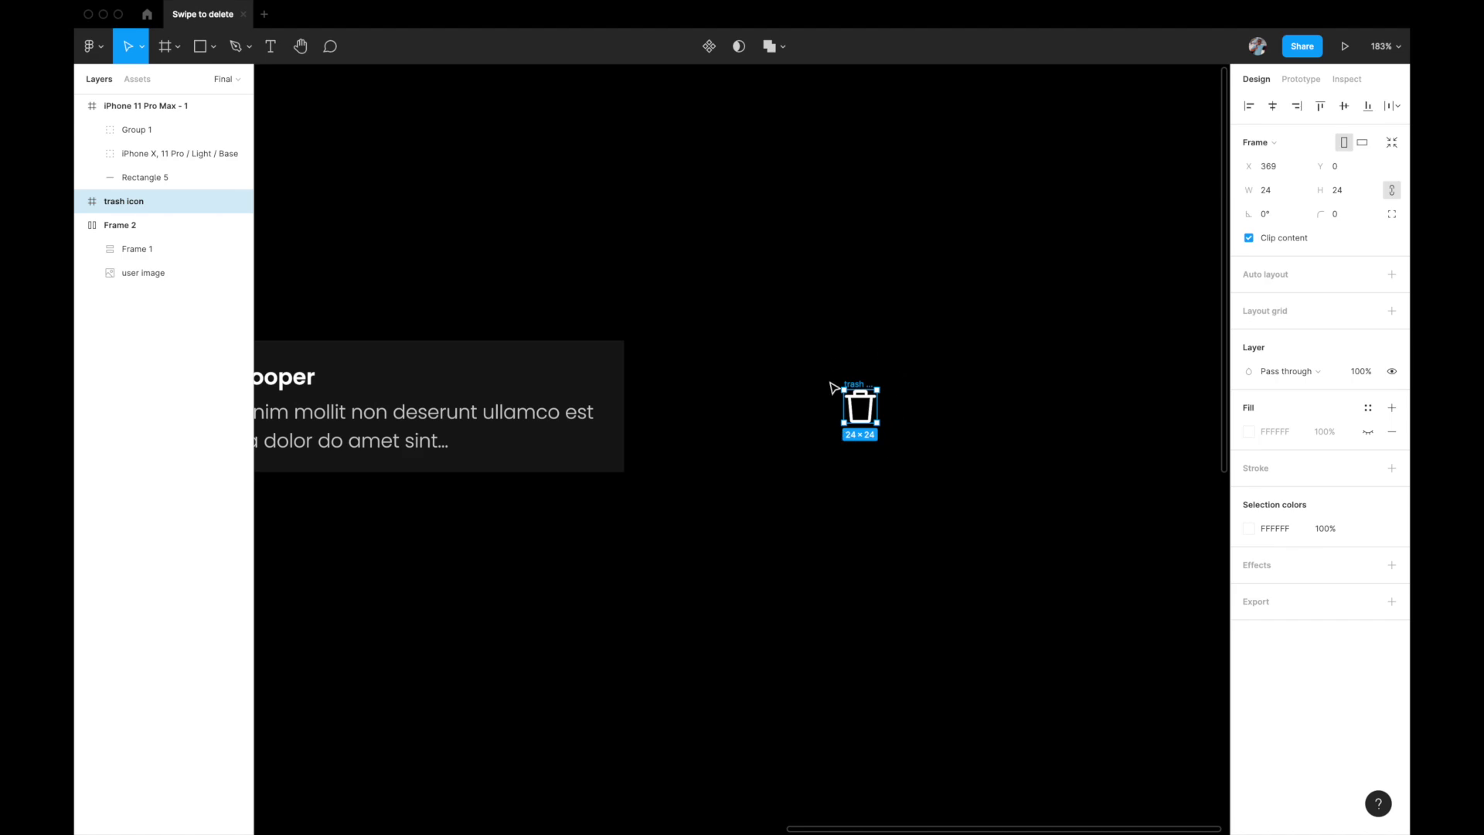
# Step: Draw a new frame about 108 by 86 beside the trash icon
pyautogui.scroll(-1, 902, 352)
pyautogui.hscroll(1, 904, 354)
pyautogui.scroll(1, 905, 353)
pyautogui.hscroll(1, 905, 354)
pyautogui.click(901, 370)
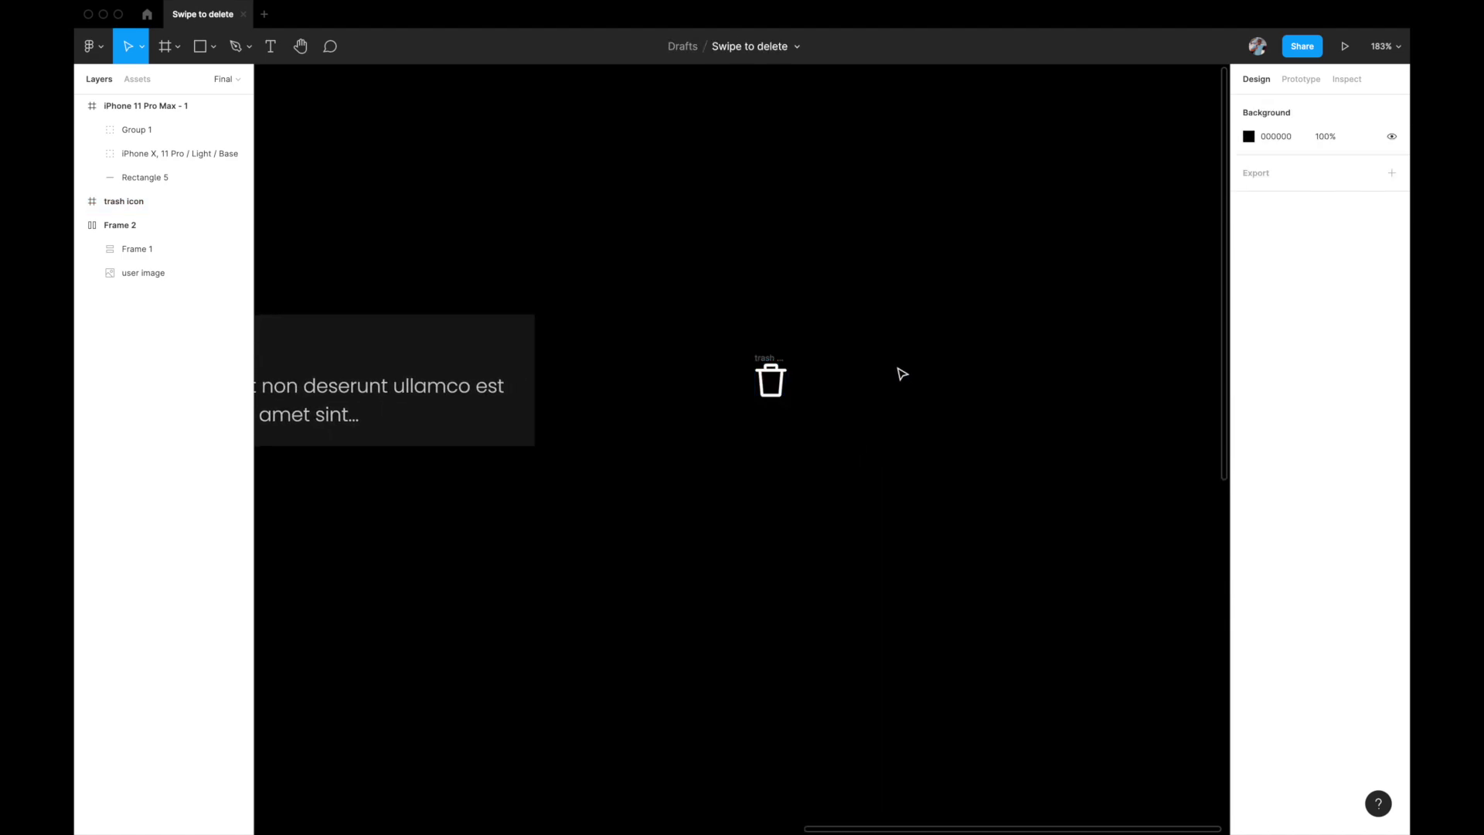
pyautogui.press('f')
pyautogui.moveTo(869, 311); pyautogui.dragTo(1022, 435)
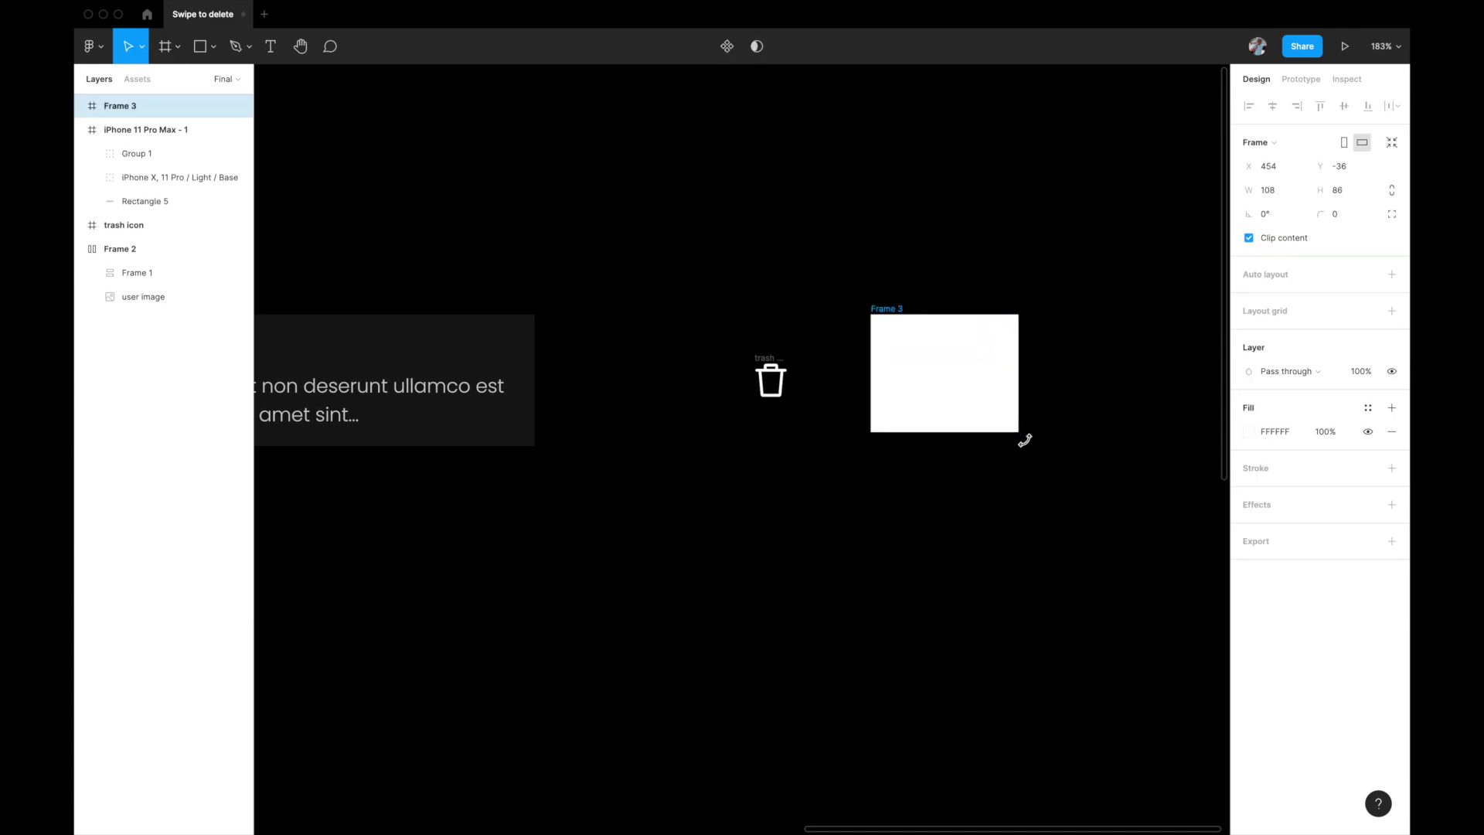
pyautogui.click(961, 503)
# Step: Resize the new white frame to 120 wide and 96 high, matching the message row's height
pyautogui.scroll(-2, 961, 503)
pyautogui.hscroll(-1, 961, 504)
pyautogui.hscroll(-2, 749, 494)
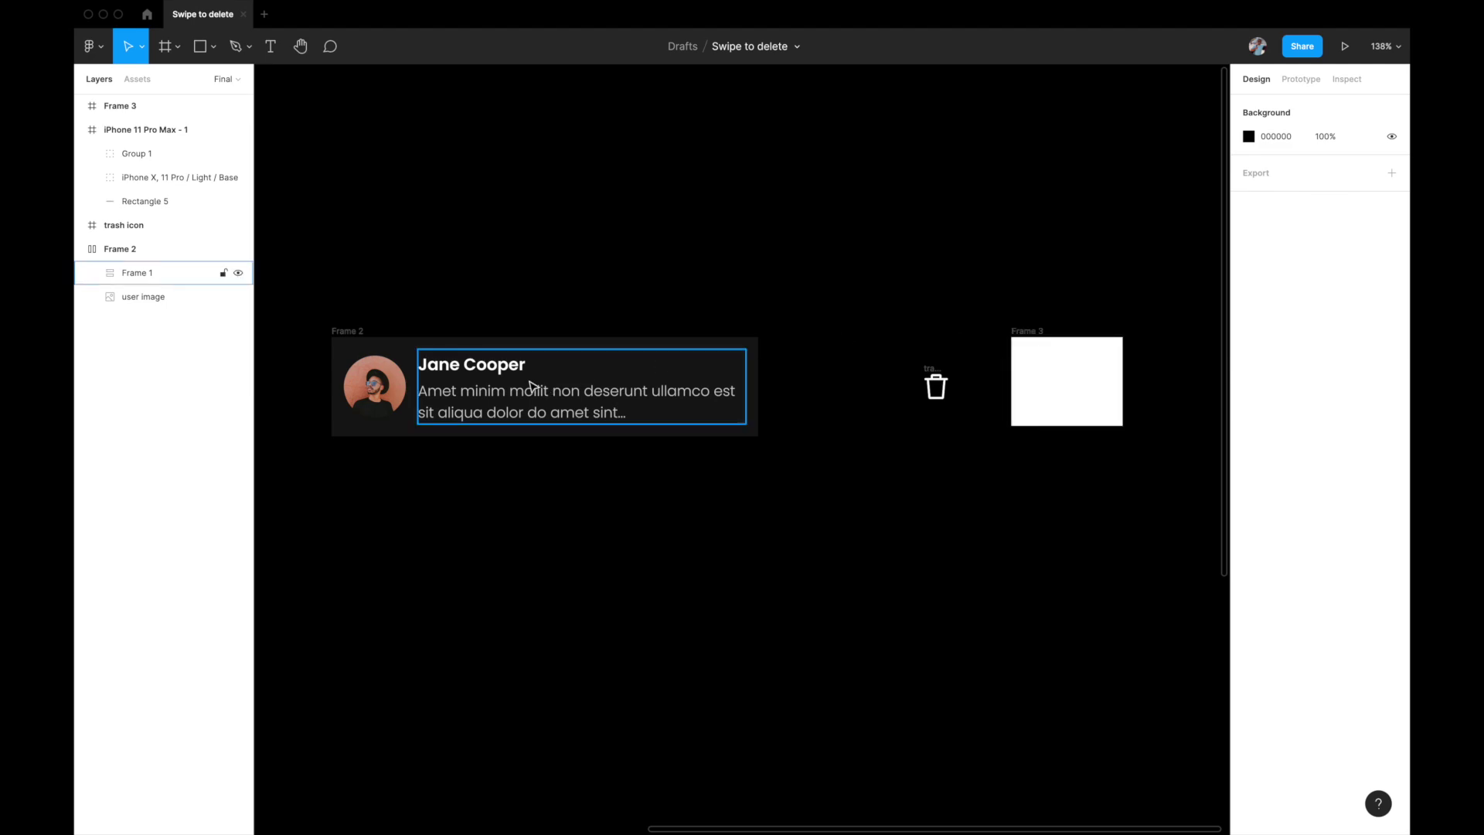
pyautogui.click(358, 333)
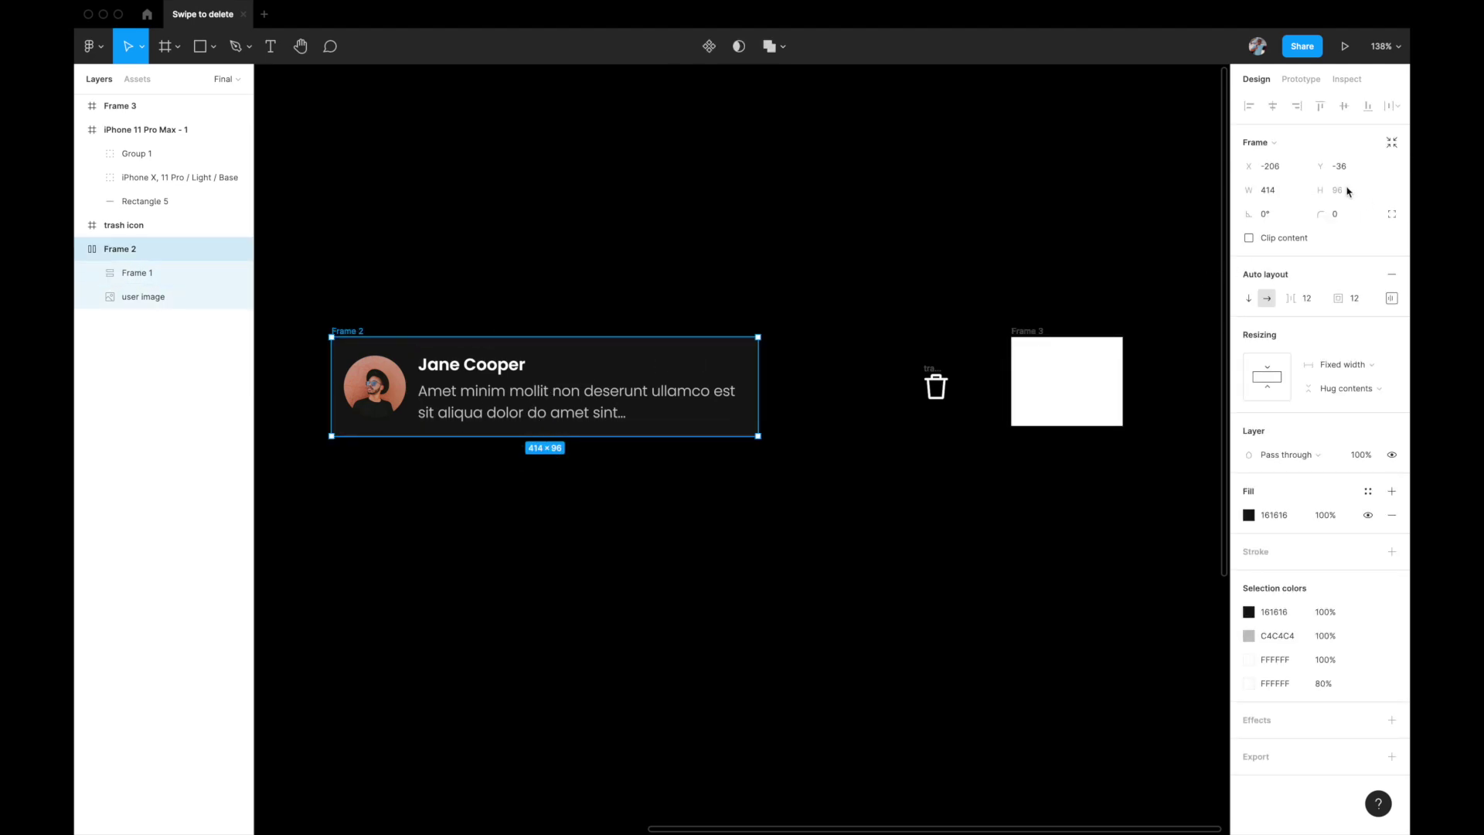
pyautogui.hscroll(2, 1024, 332)
pyautogui.click(973, 338)
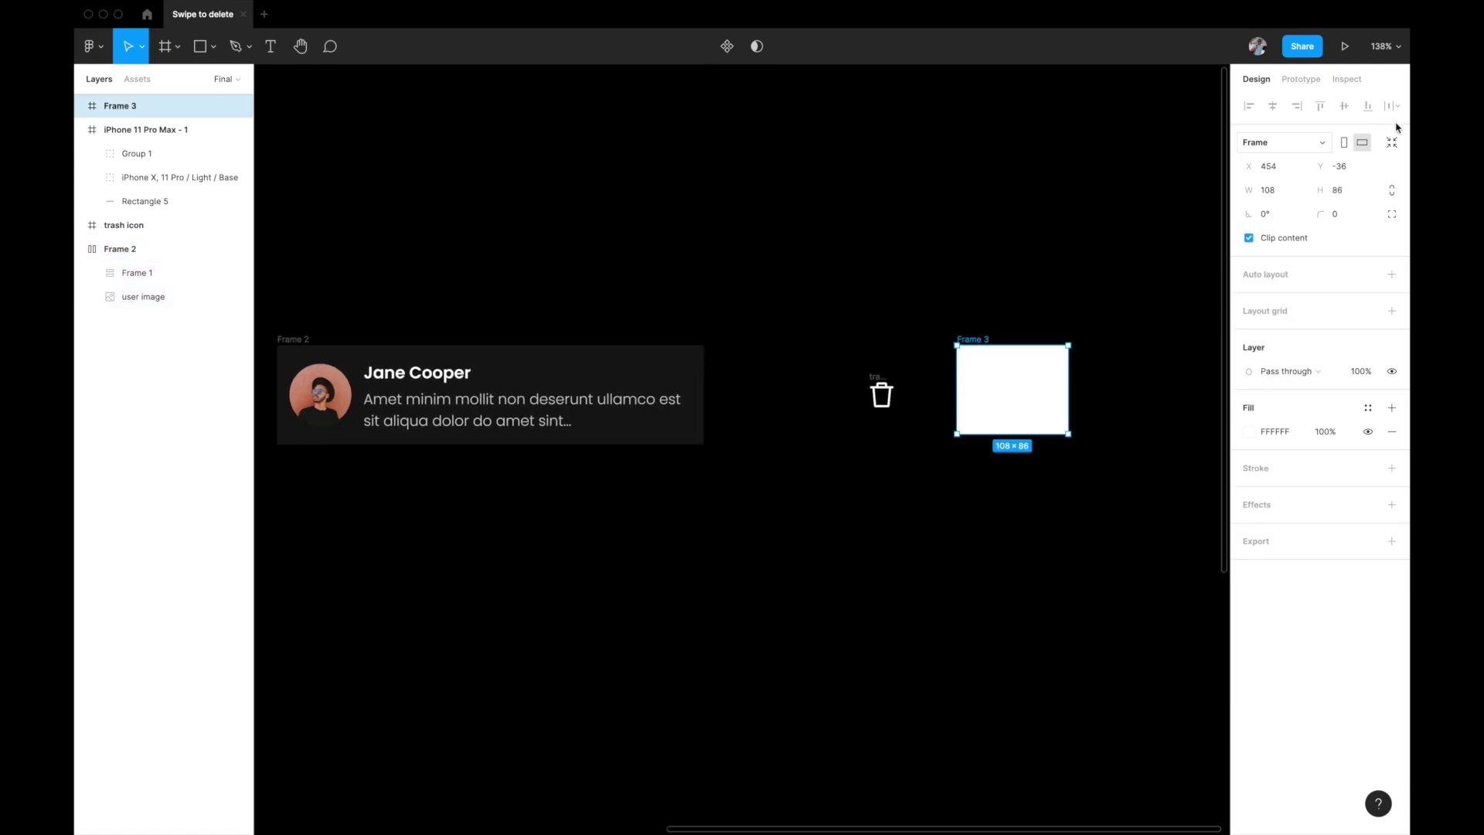
pyautogui.click(1355, 190)
pyautogui.press('Return')
pyautogui.click(1281, 194)
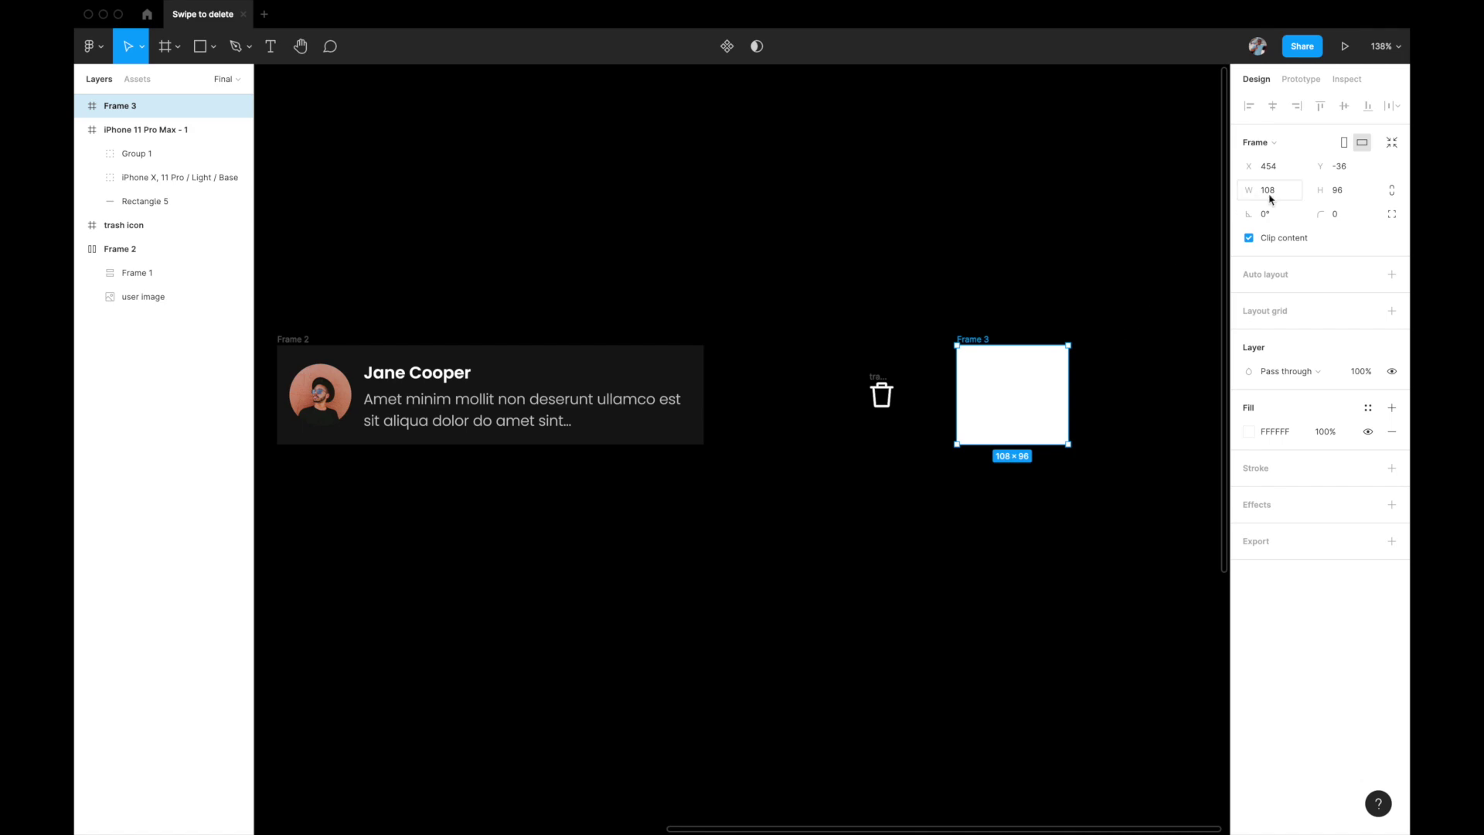
pyautogui.write('120')
pyautogui.press('Return')
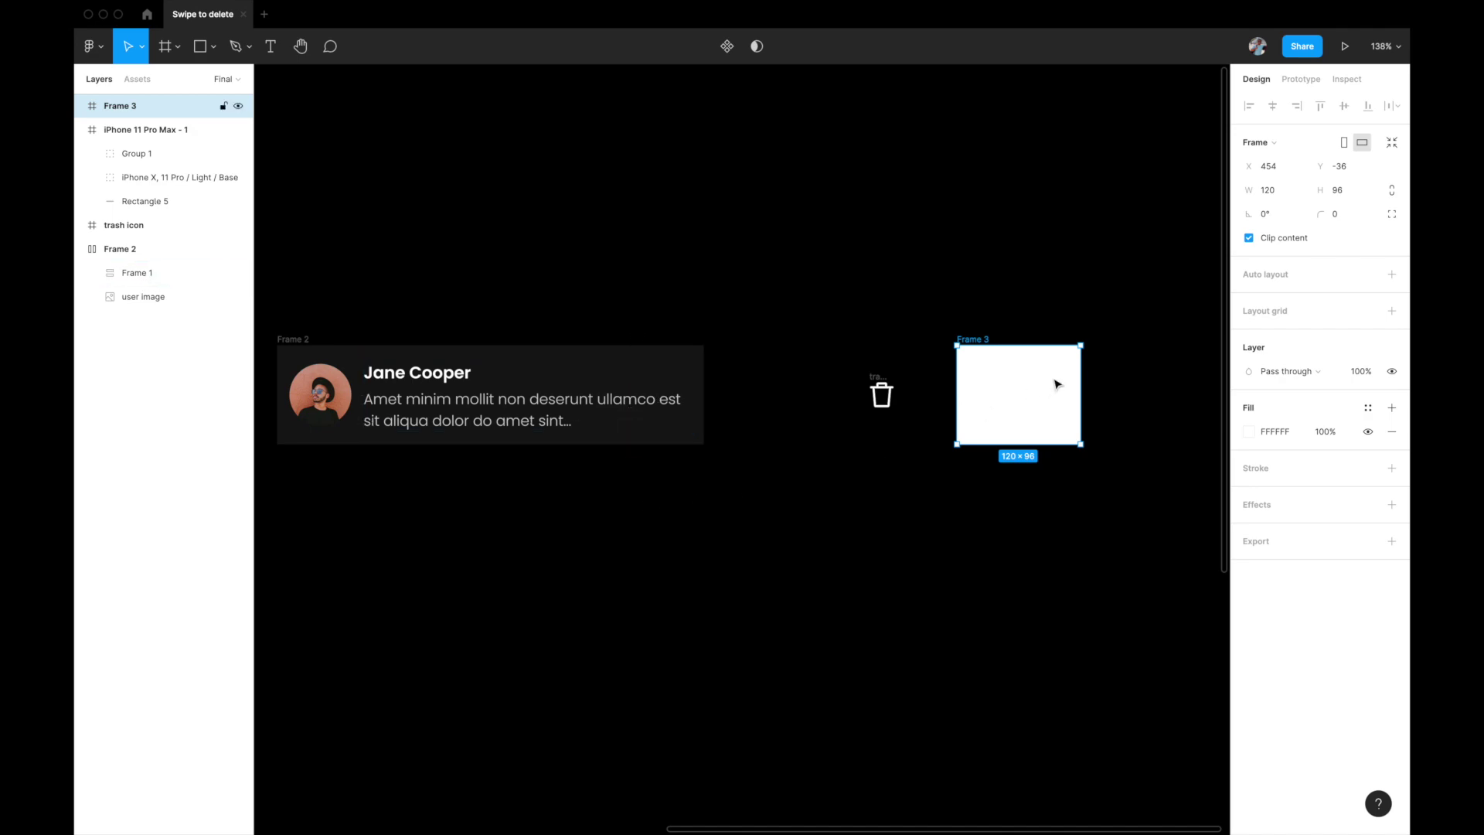
# Step: Change the new frame's fill to red, FF3737
pyautogui.hscroll(3, 610, 442)
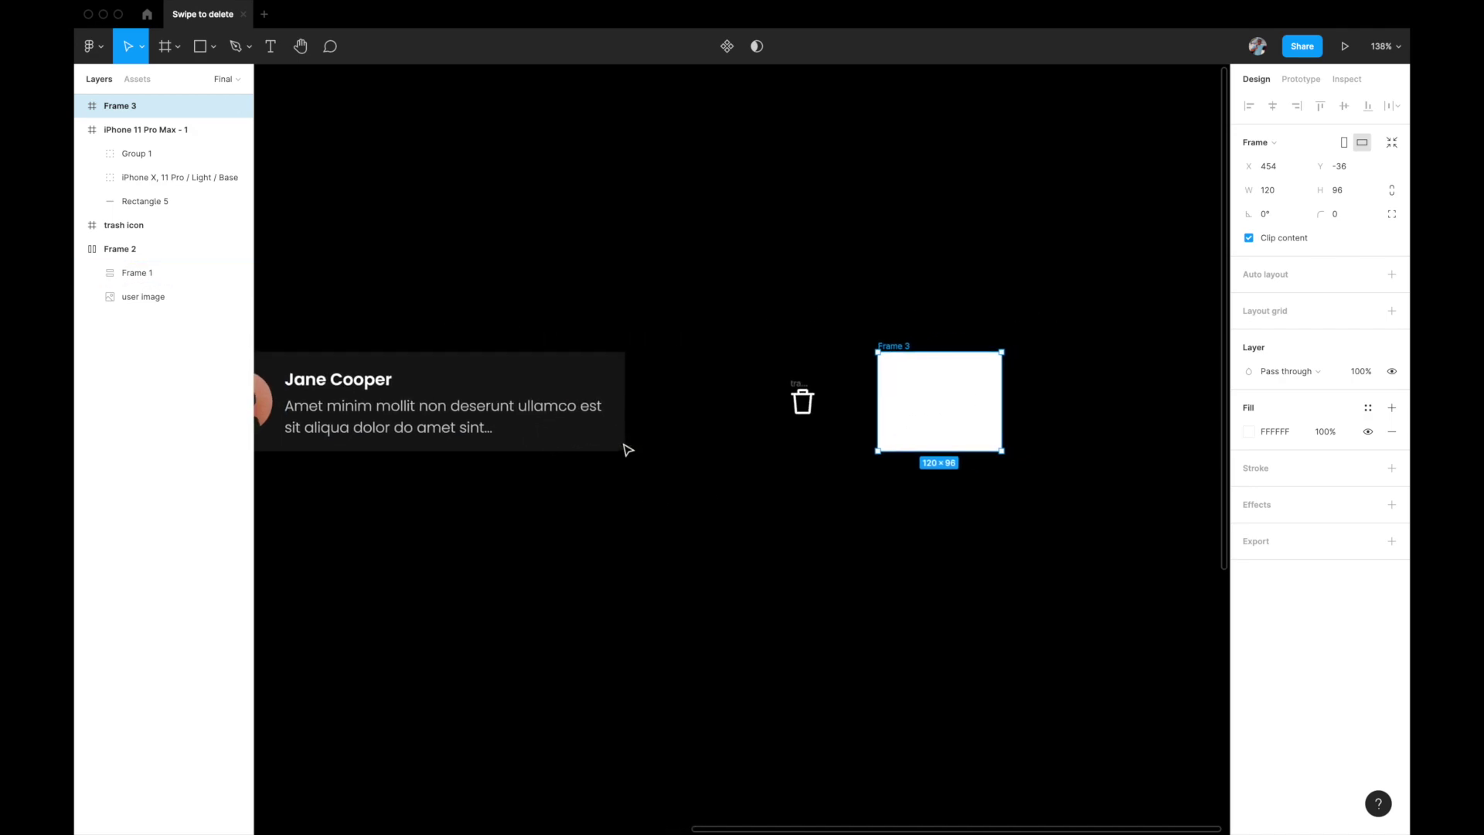
pyautogui.click(1247, 437)
pyautogui.write('FF3F3F')
pyautogui.press('Return')
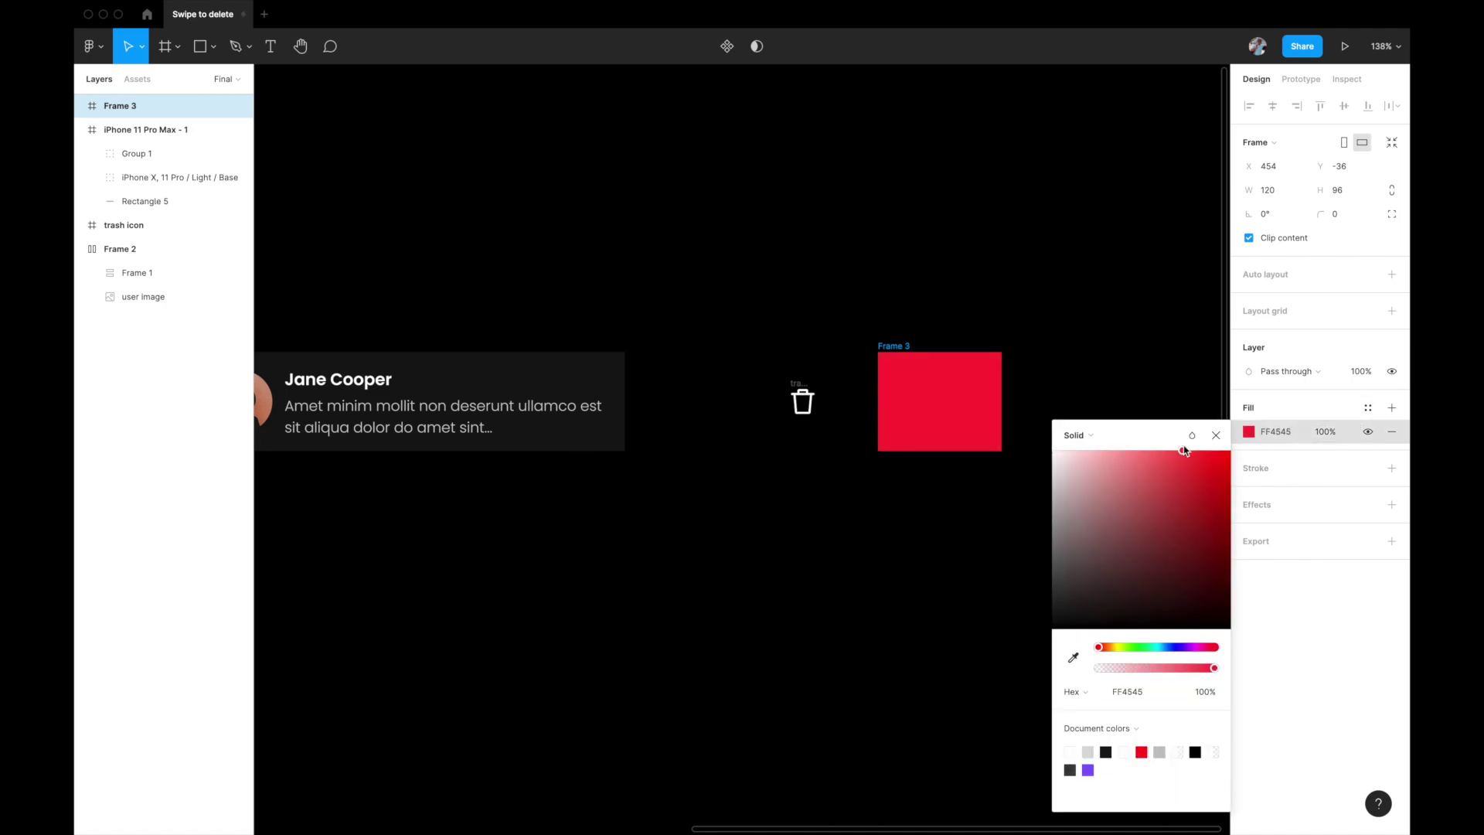
pyautogui.click(1216, 435)
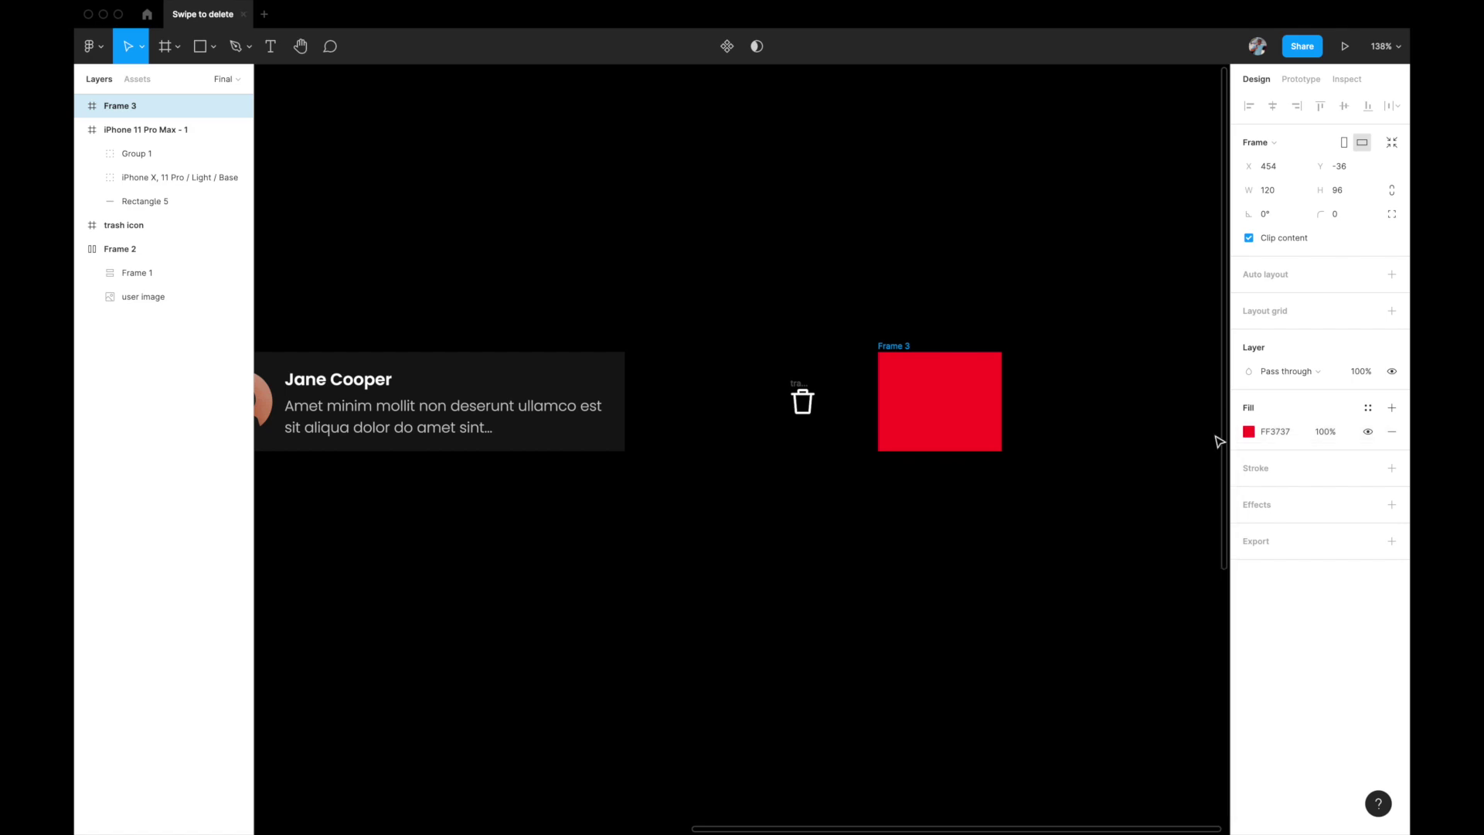
pyautogui.click(1064, 464)
# Step: Place the trash icon in the middle of the red frame with centre constraints horizontally and vertically
pyautogui.moveTo(786, 384); pyautogui.dragTo(938, 390)
pyautogui.hscroll(2, 934, 389)
pyautogui.hscroll(1, 933, 388)
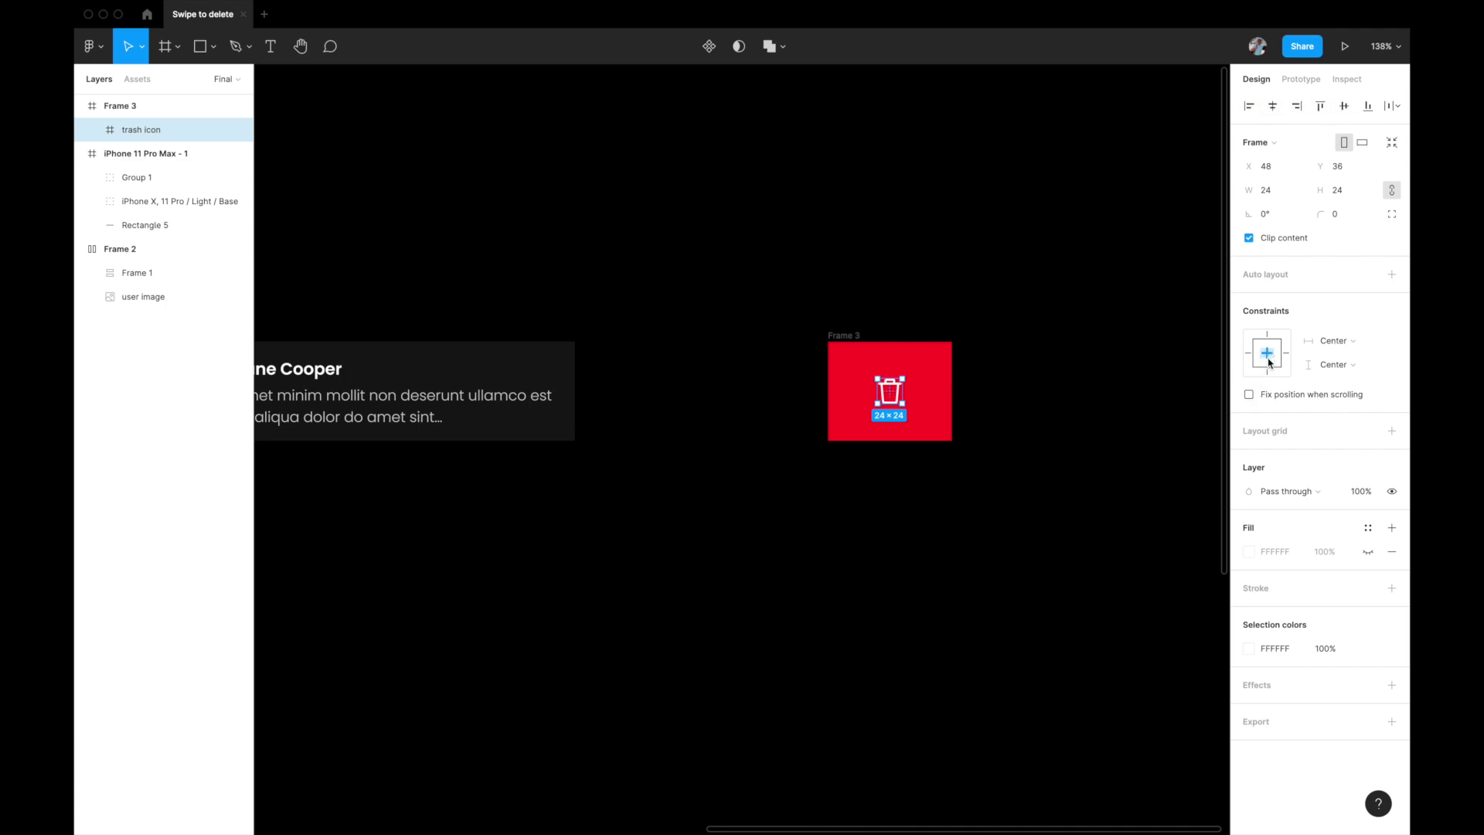
# Step: Rename the red trash icon frame as "delete"
pyautogui.hscroll(-2, 965, 486)
pyautogui.scroll(1, 966, 486)
pyautogui.click(965, 486)
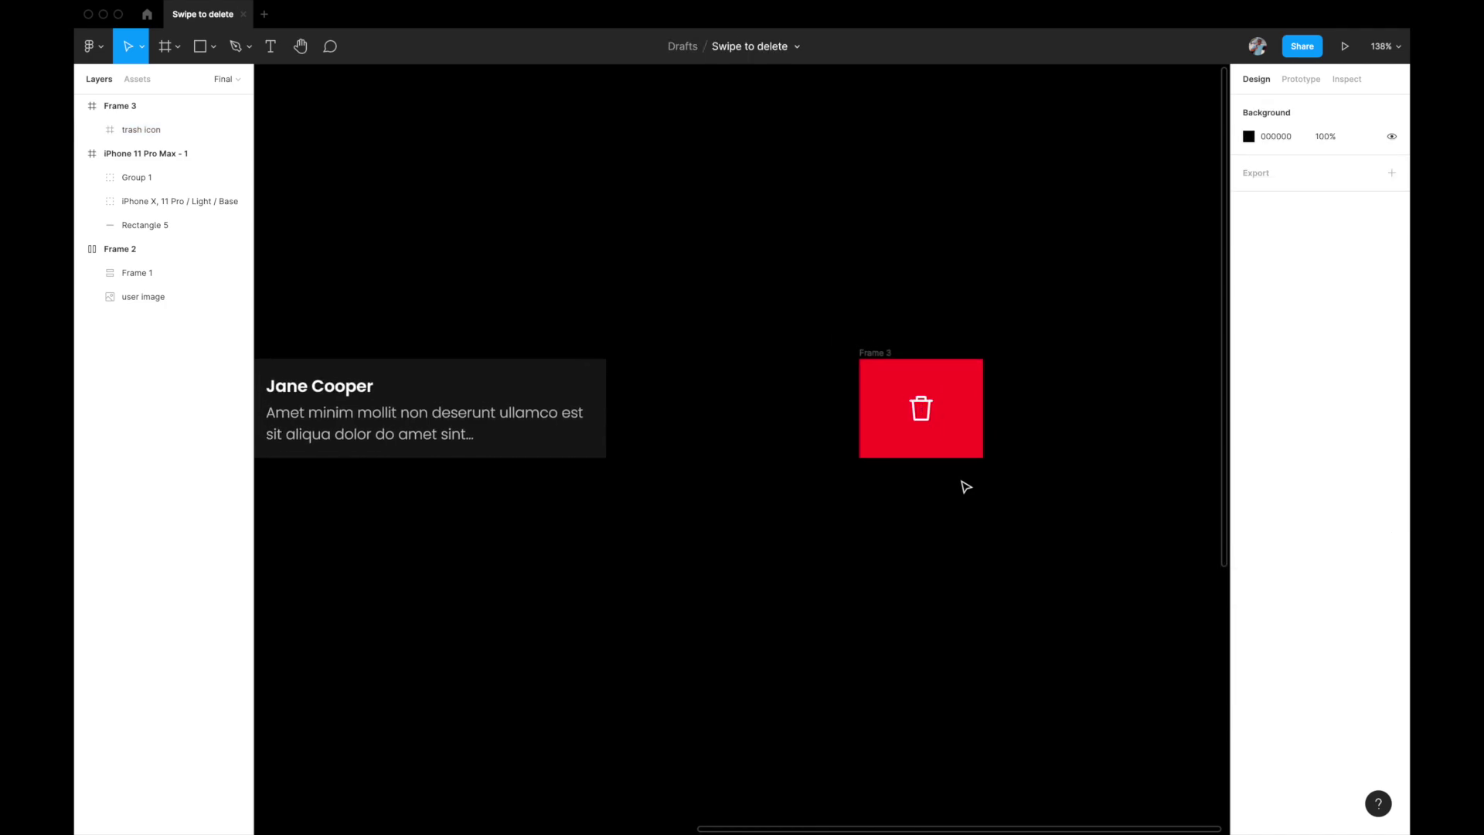
pyautogui.click(874, 353)
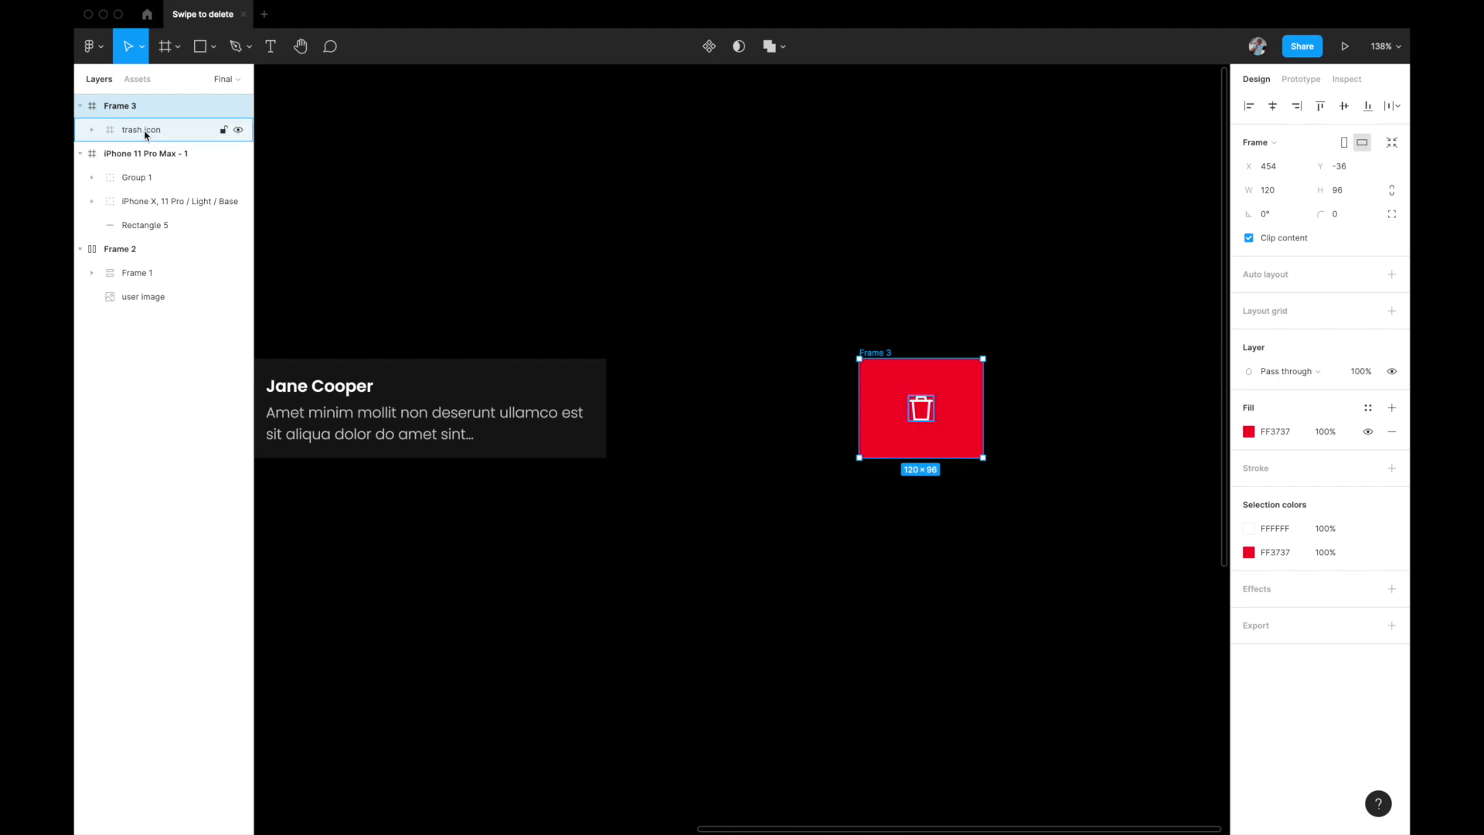
pyautogui.doubleClick(123, 109)
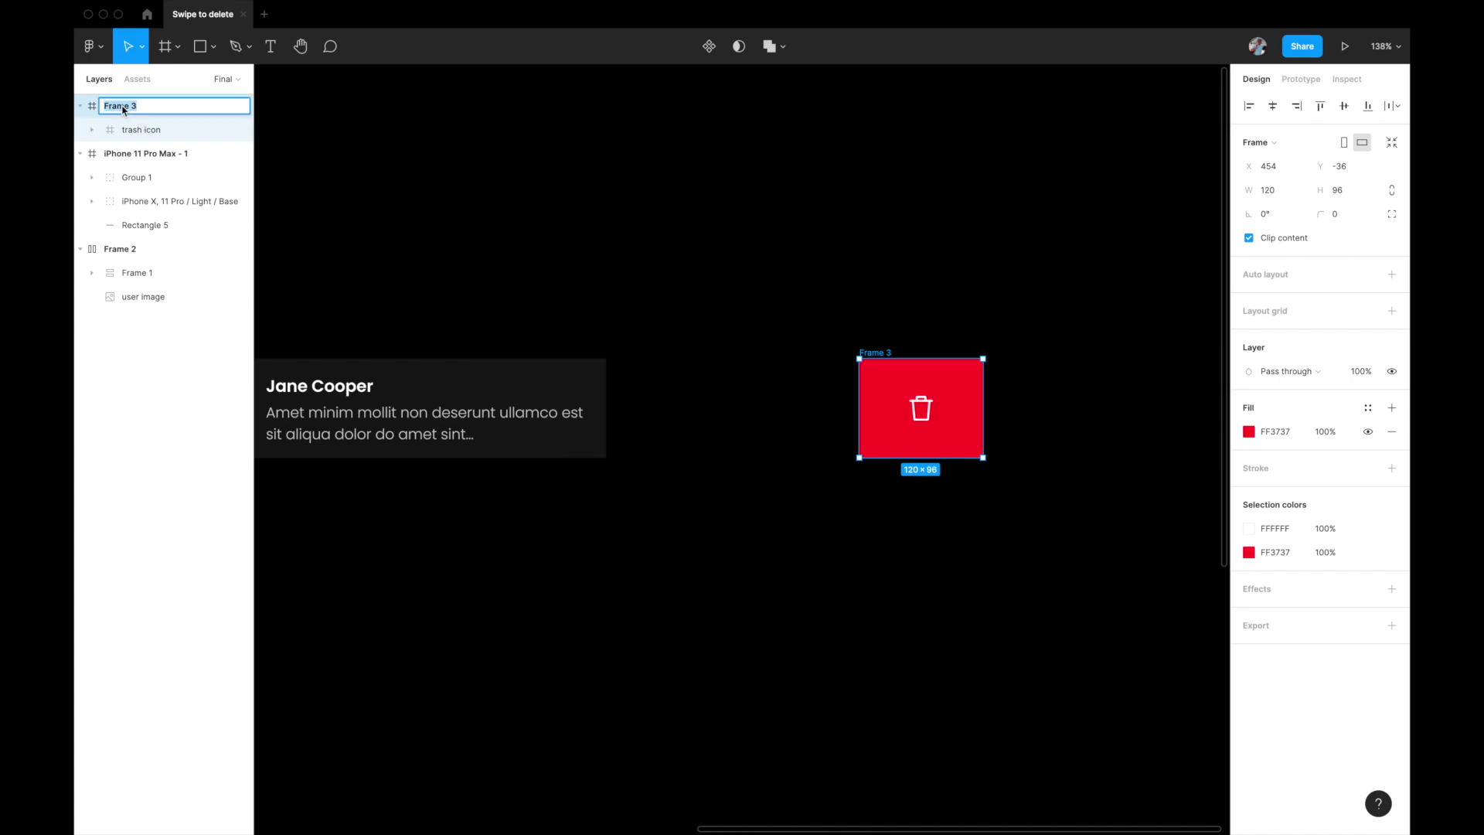
pyautogui.write('dele')
pyautogui.press('Return')
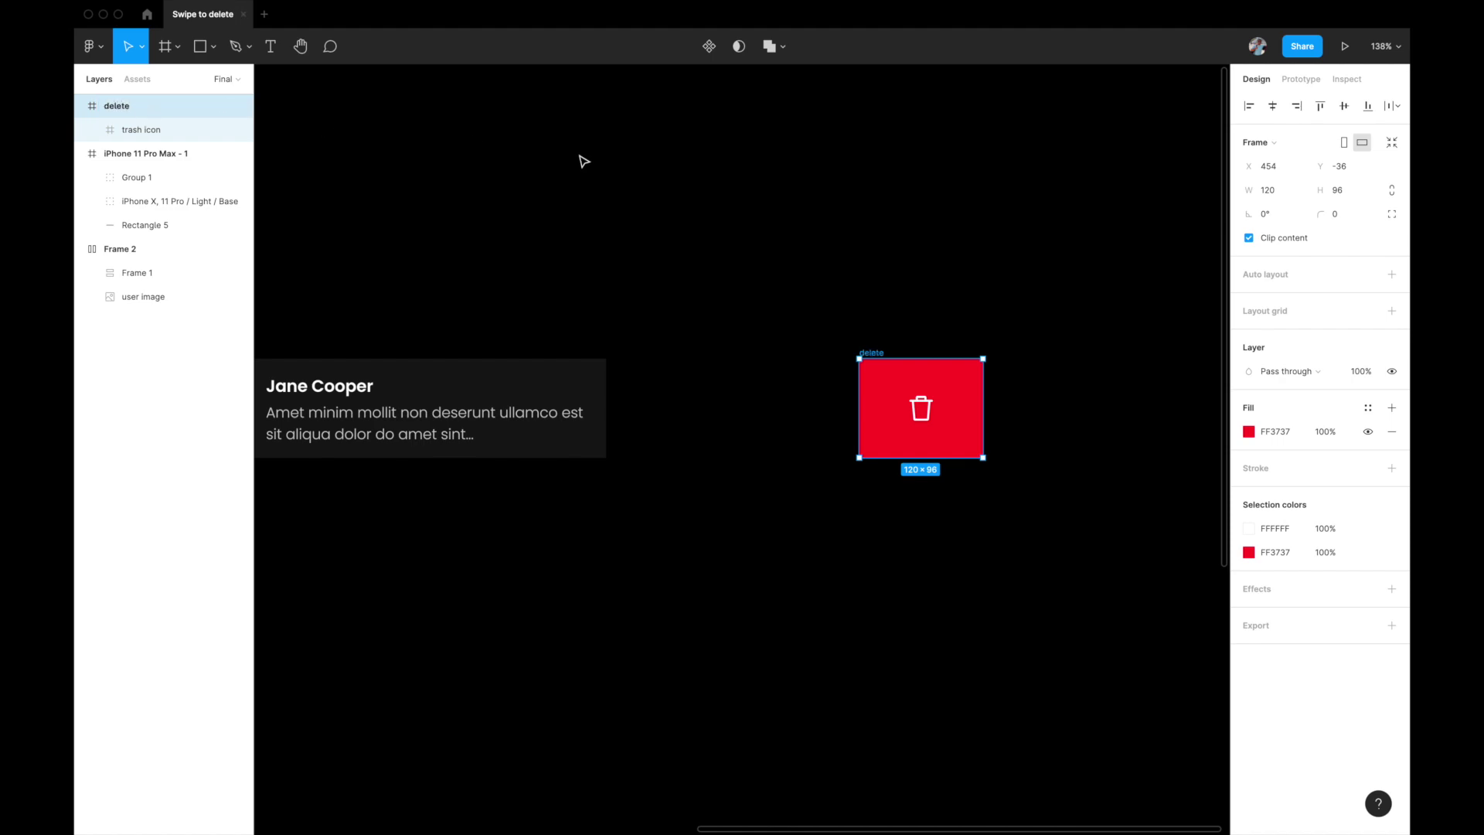
# Step: Rename the message row's outer frame as "body"
pyautogui.click(579, 159)
pyautogui.hscroll(-5, 580, 159)
pyautogui.click(425, 355)
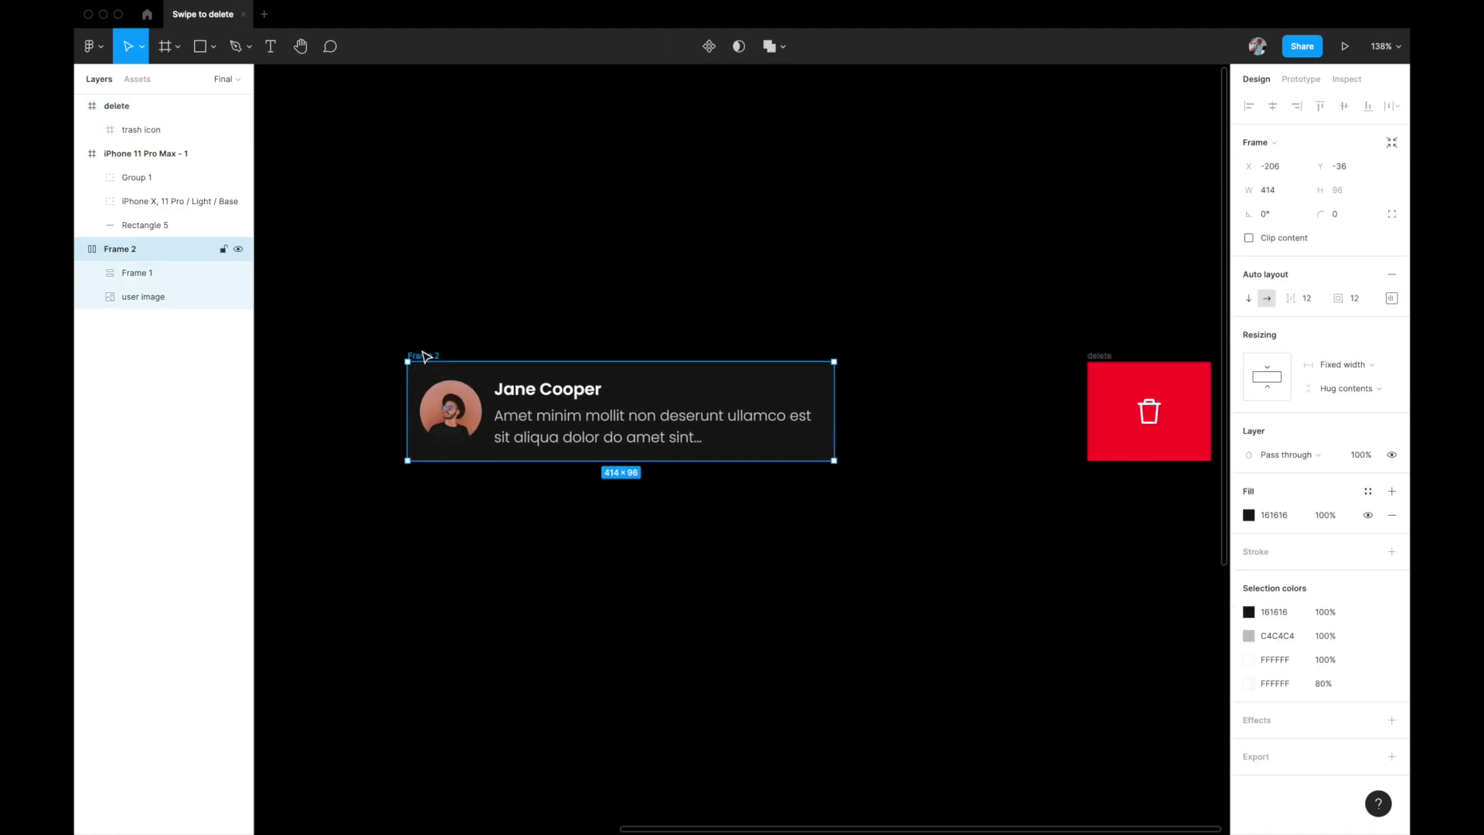
pyautogui.doubleClick(128, 250)
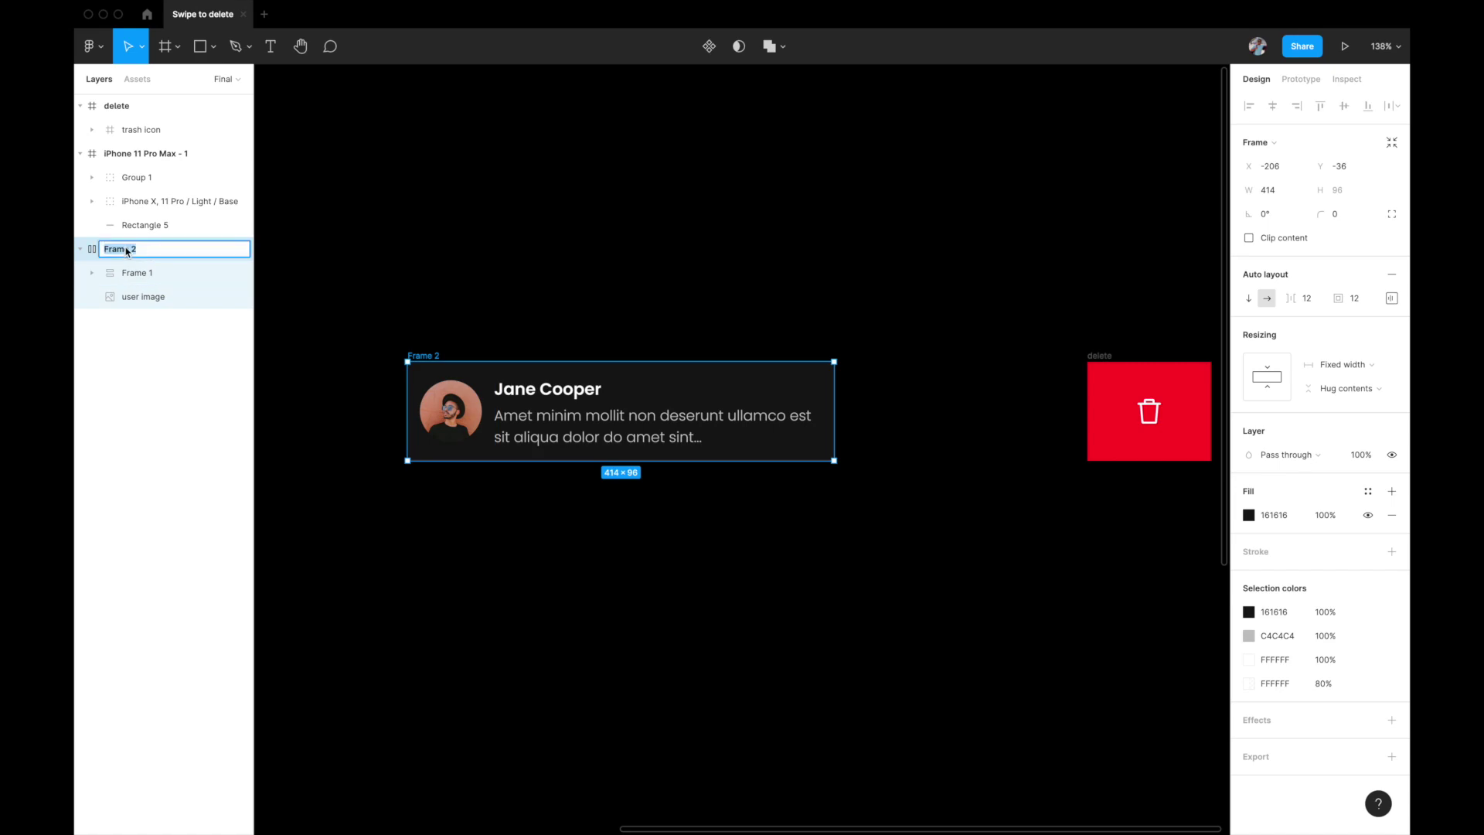
pyautogui.write('body')
pyautogui.press('Return')
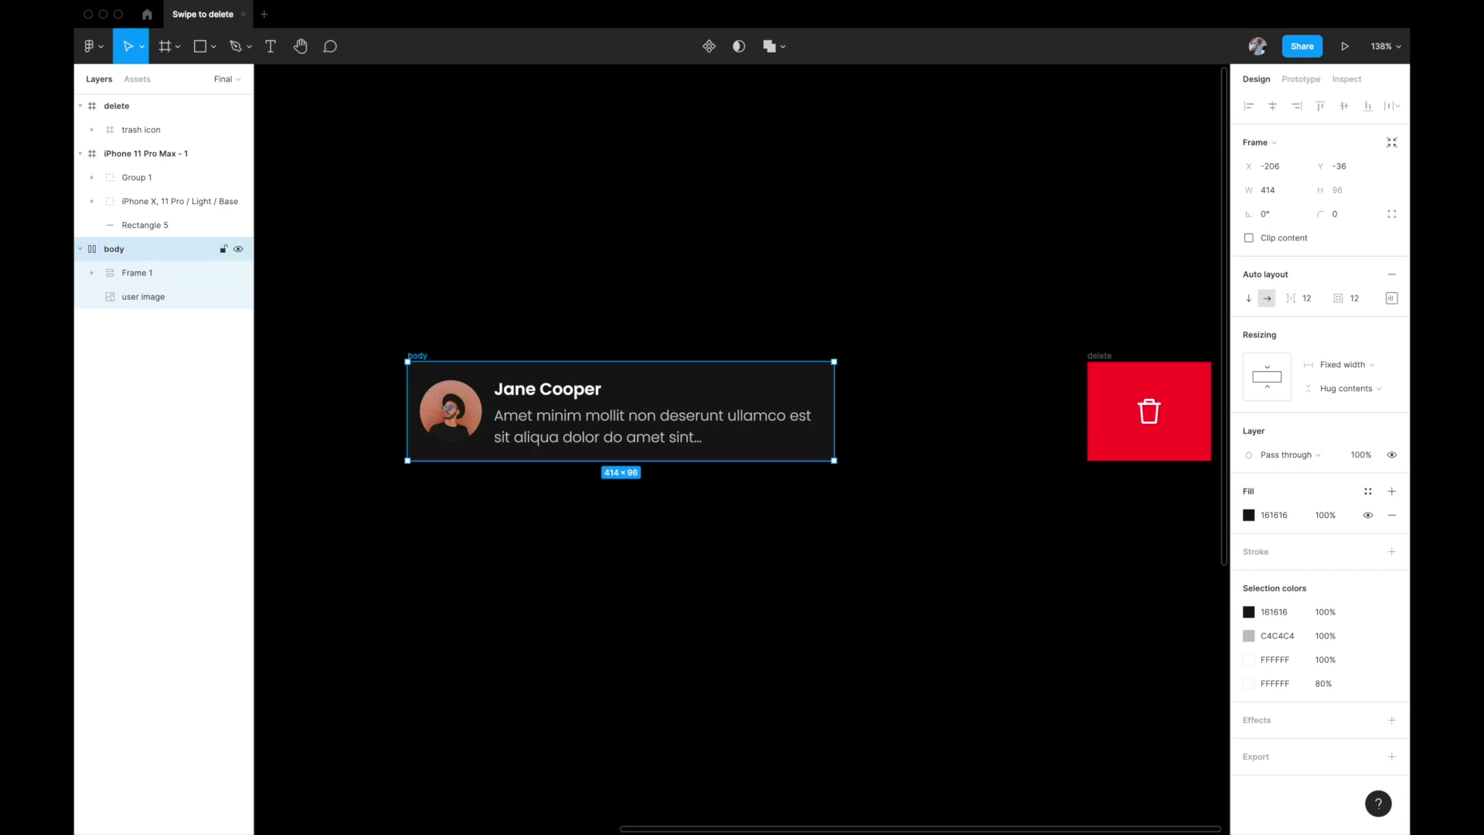
pyautogui.click(485, 330)
# Step: Wrap the body and delete frames together in a new frame named "mail-default"
pyautogui.scroll(-3, 485, 329)
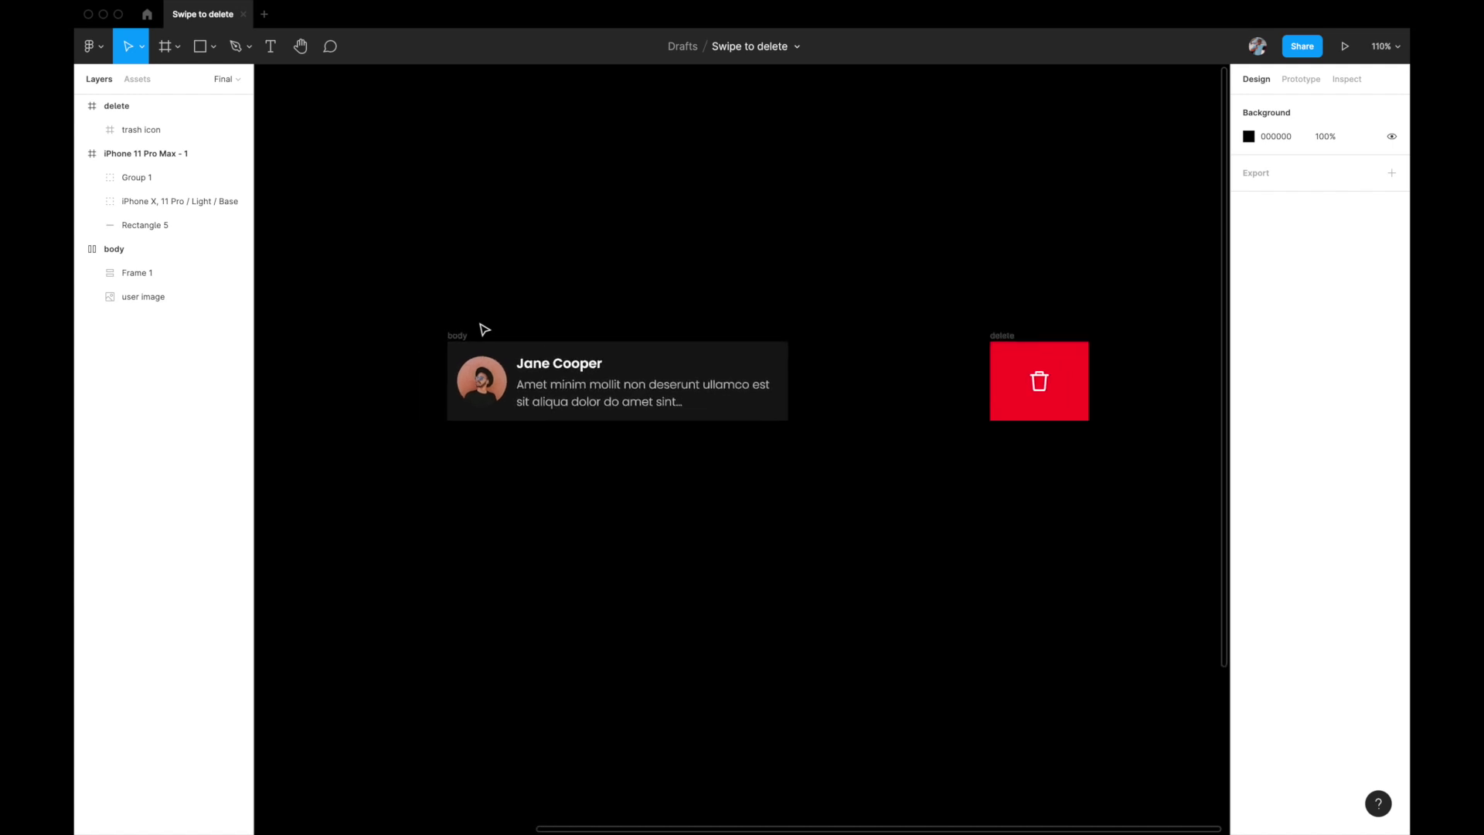
pyautogui.click(995, 335)
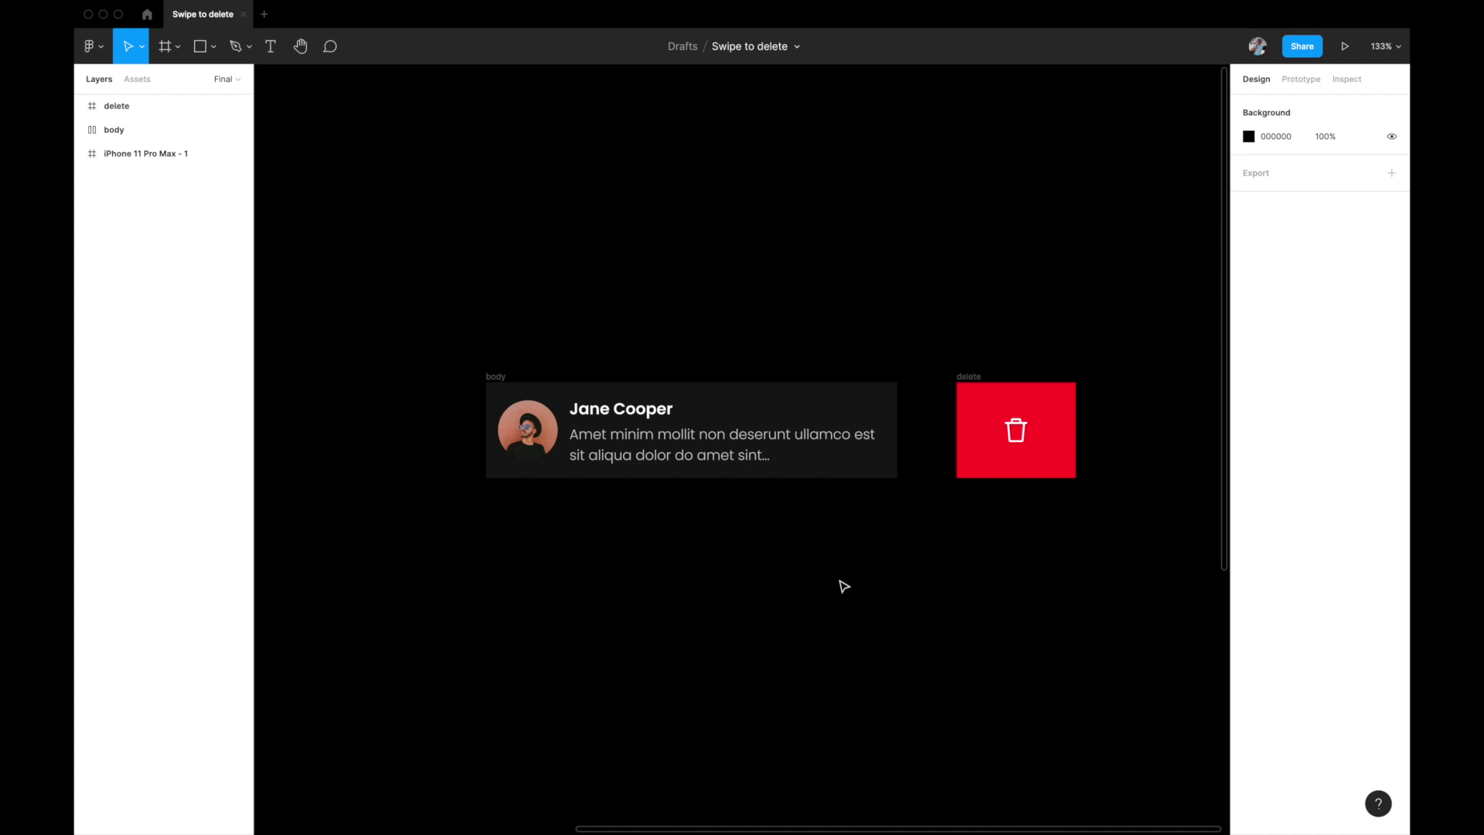
pyautogui.click(497, 377)
pyautogui.keyDown('shift'); pyautogui.click(970, 377); pyautogui.keyUp('shift')
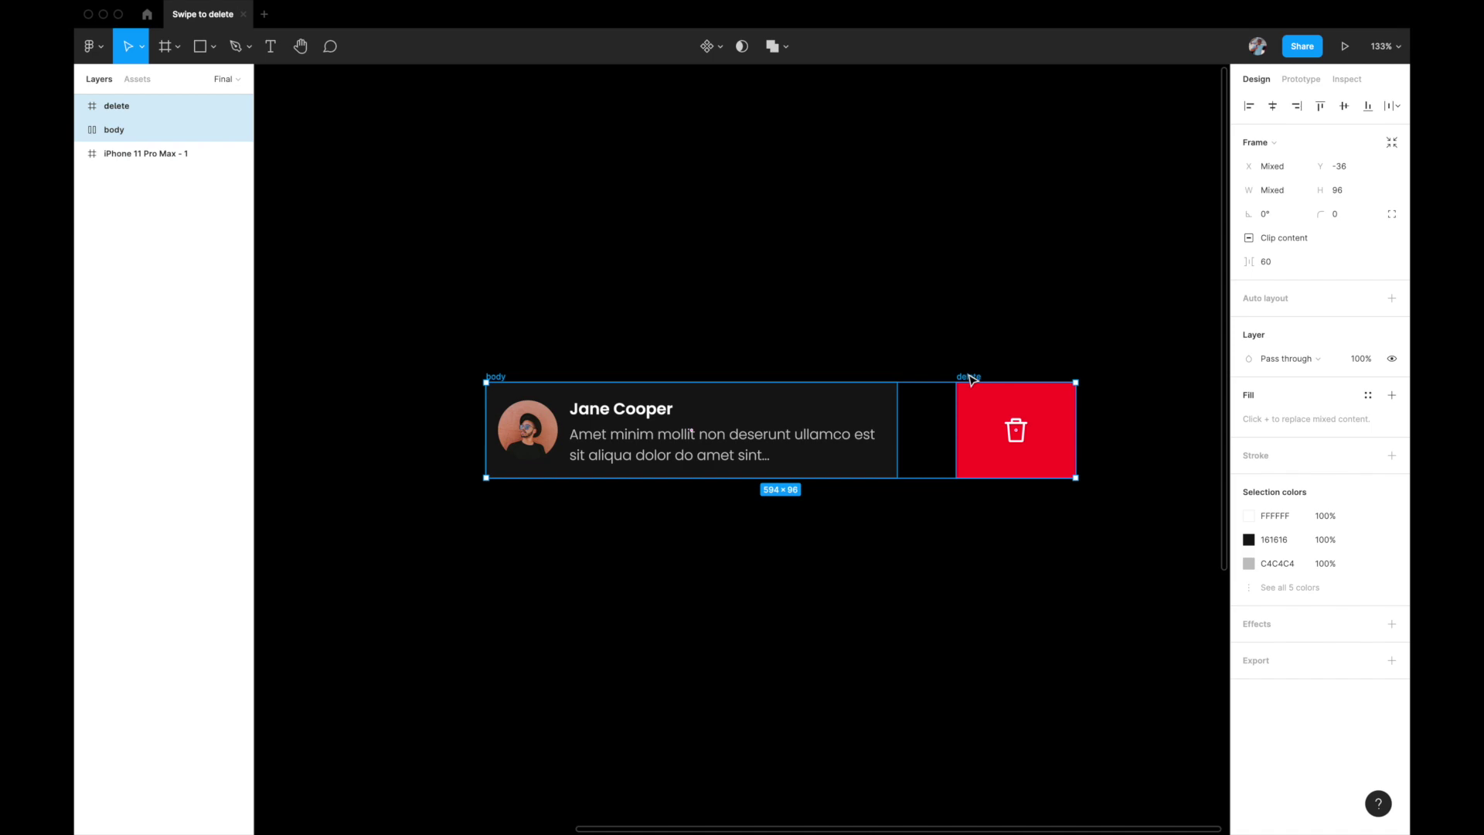
pyautogui.press('alt+super+g')
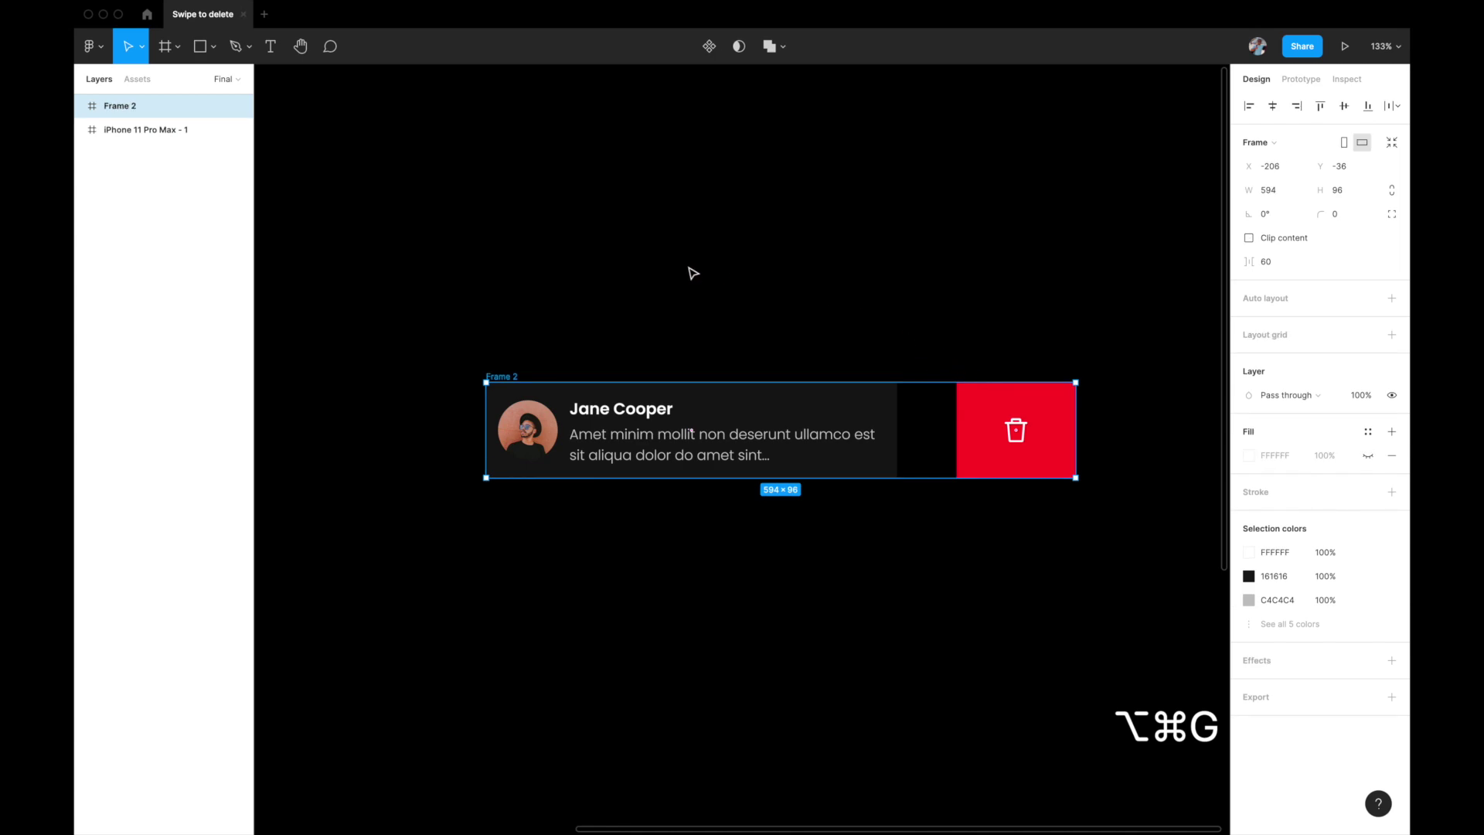
pyautogui.doubleClick(114, 107)
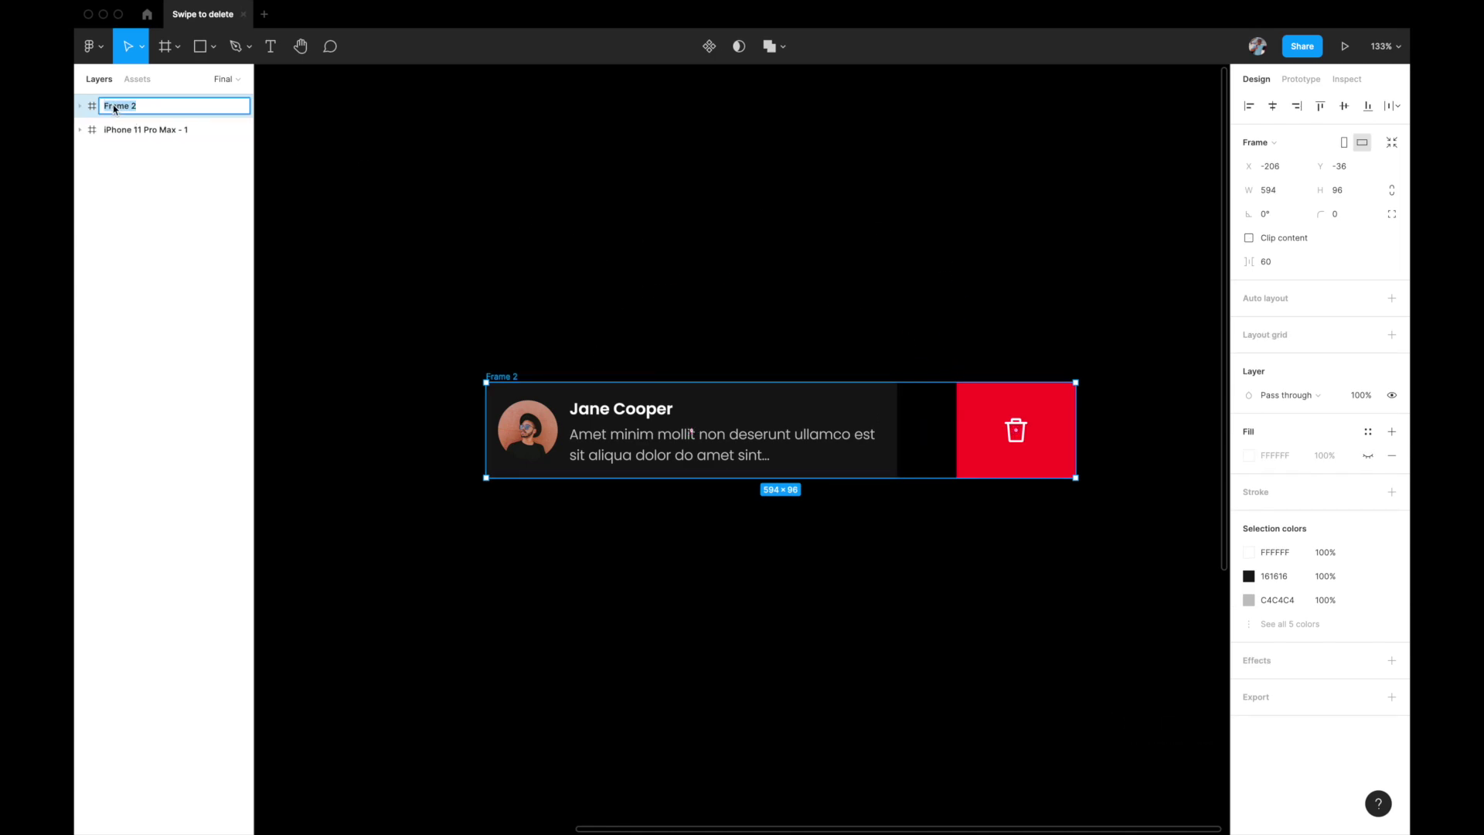
pyautogui.write('mail-default')
pyautogui.press('Return')
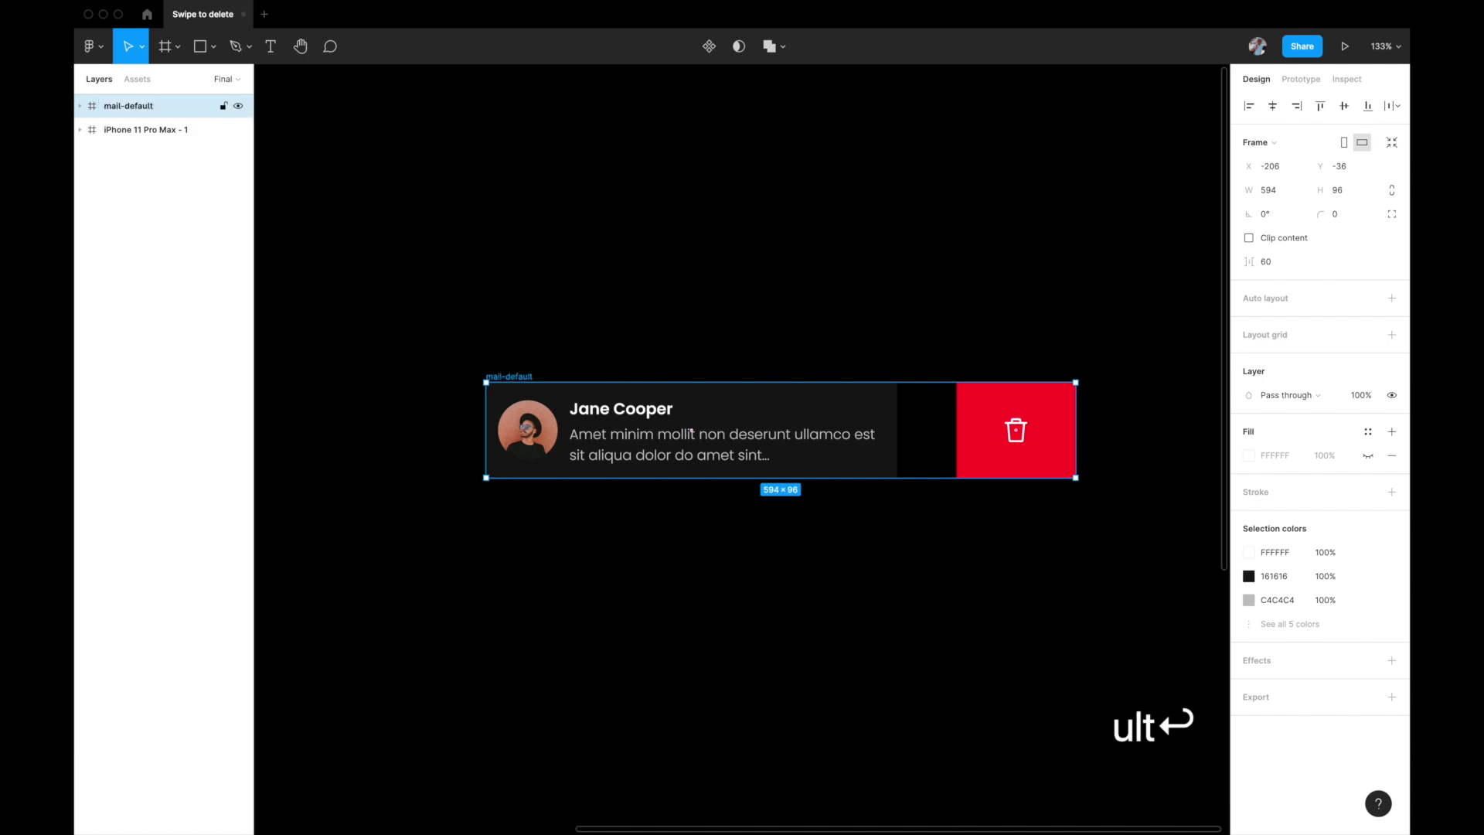
pyautogui.click(500, 219)
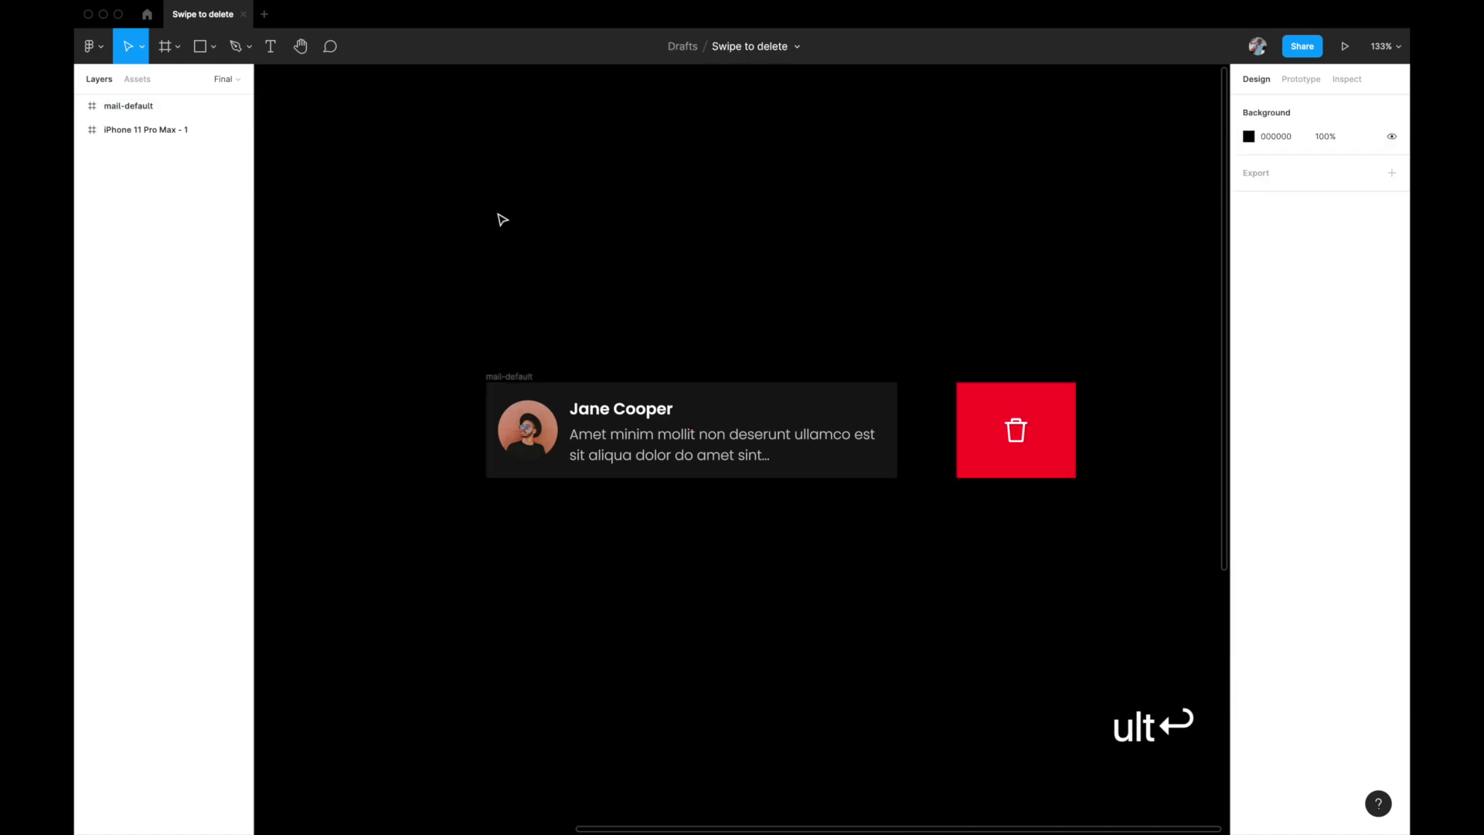
# Step: Shift the delete frame left to X 294 inside mail-default, so it overlaps the body and their right edges align
pyautogui.click(514, 377)
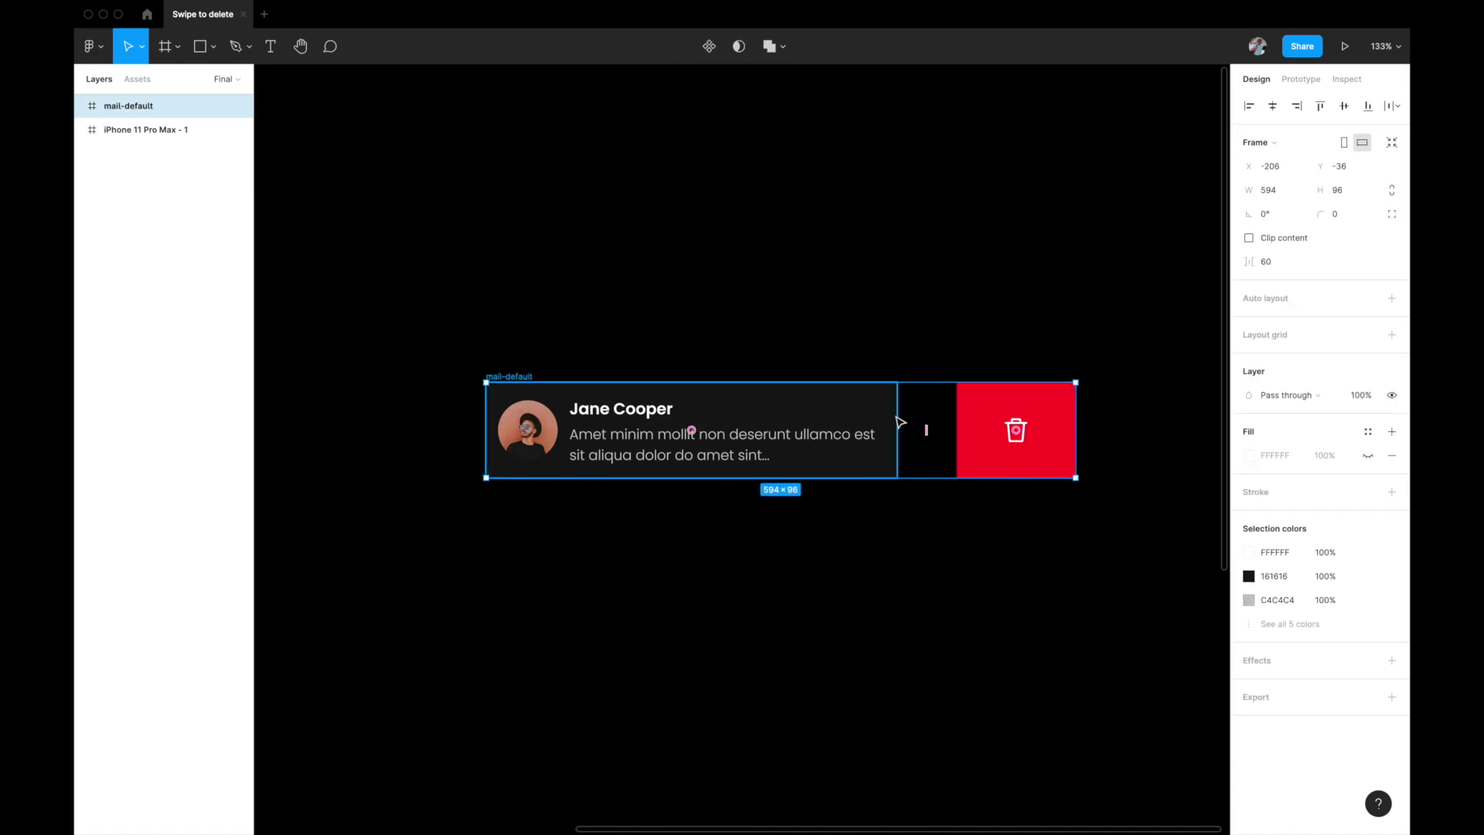
pyautogui.click(1004, 401)
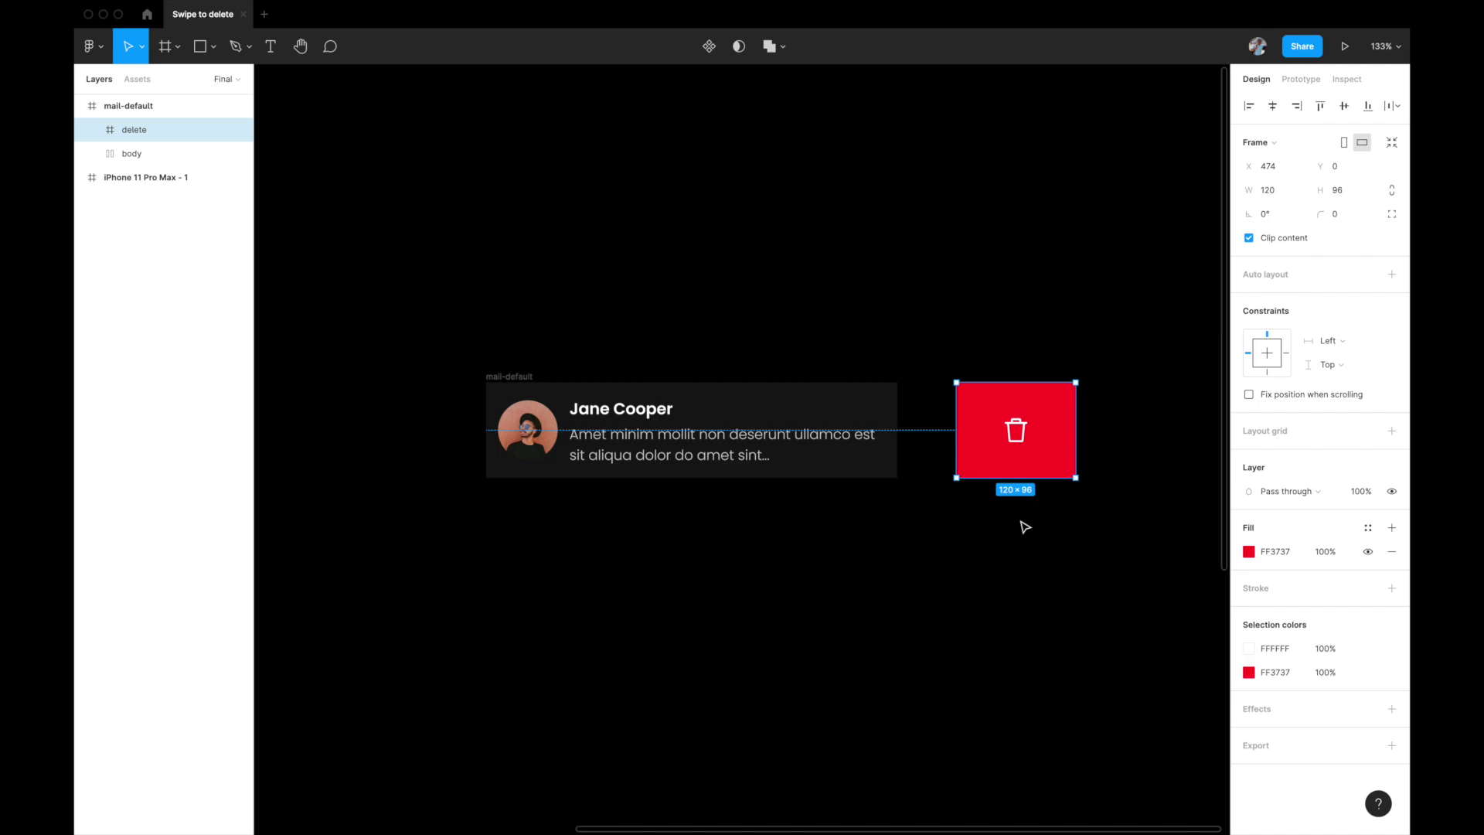
pyautogui.hotkey('shift', 'Left')
pyautogui.hotkey('shift', 'Left')
pyautogui.hotkey('shift', 'Left')
pyautogui.hotkey('shift', 'Left')
pyautogui.hotkey('shift', 'Left')
pyautogui.hotkey('shift', 'Left')
pyautogui.hotkey('shift', 'Left')
pyautogui.hotkey('shift', 'Left')
pyautogui.hotkey('shift', 'Left')
pyautogui.hotkey('shift', 'Left')
pyautogui.hotkey('shift', 'Left')
pyautogui.hotkey('shift', 'Left')
pyautogui.hotkey('shift', 'Left')
pyautogui.hotkey('shift', 'Left')
pyautogui.hotkey('shift', 'Left')
pyautogui.hotkey('shift', 'Left')
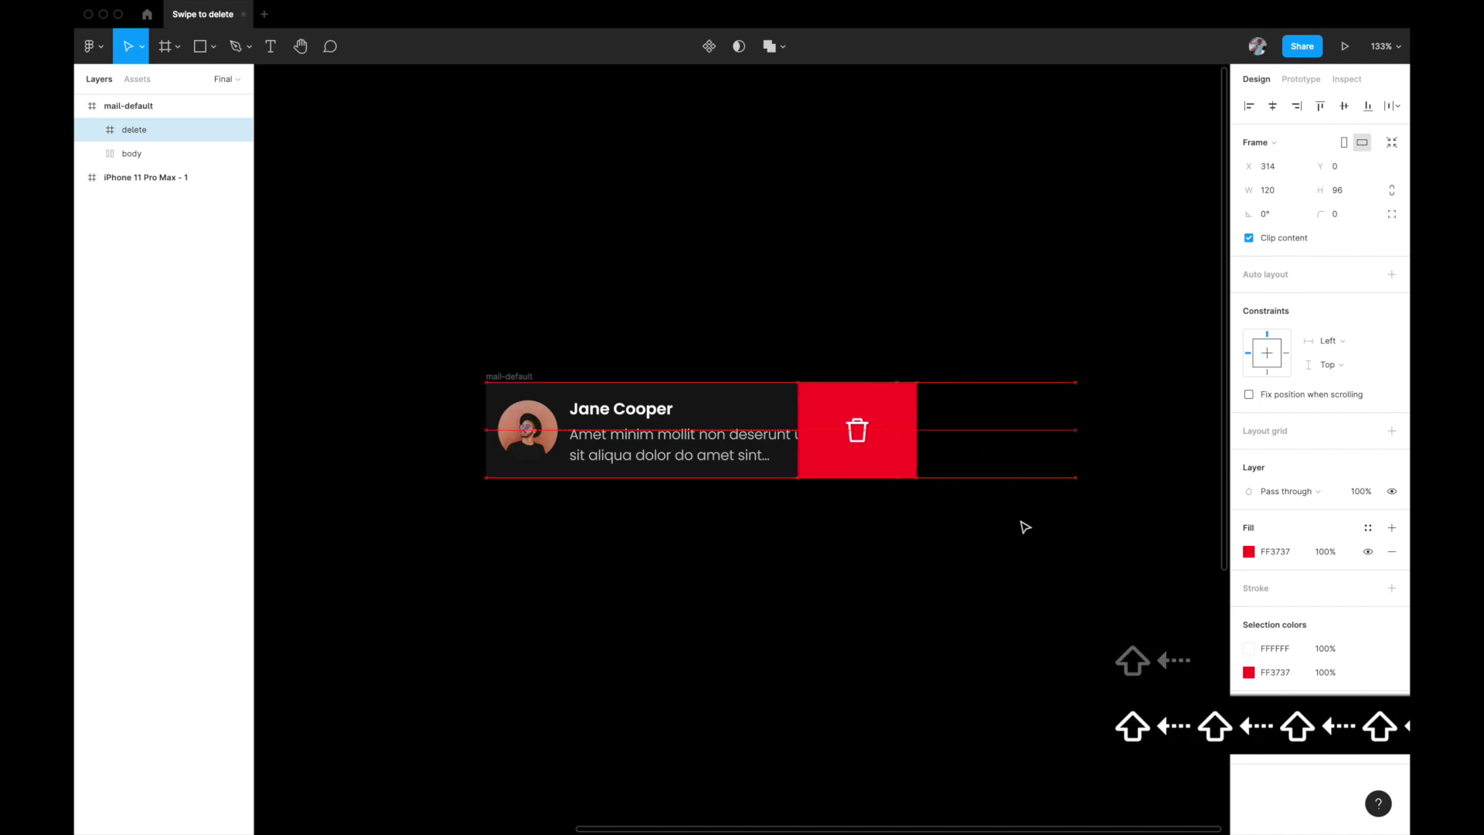
pyautogui.hotkey('shift', 'Left')
pyautogui.hotkey('shift', 'Left')
pyautogui.hotkey('shift', 'Left')
pyautogui.hotkey('shift', 'Right')
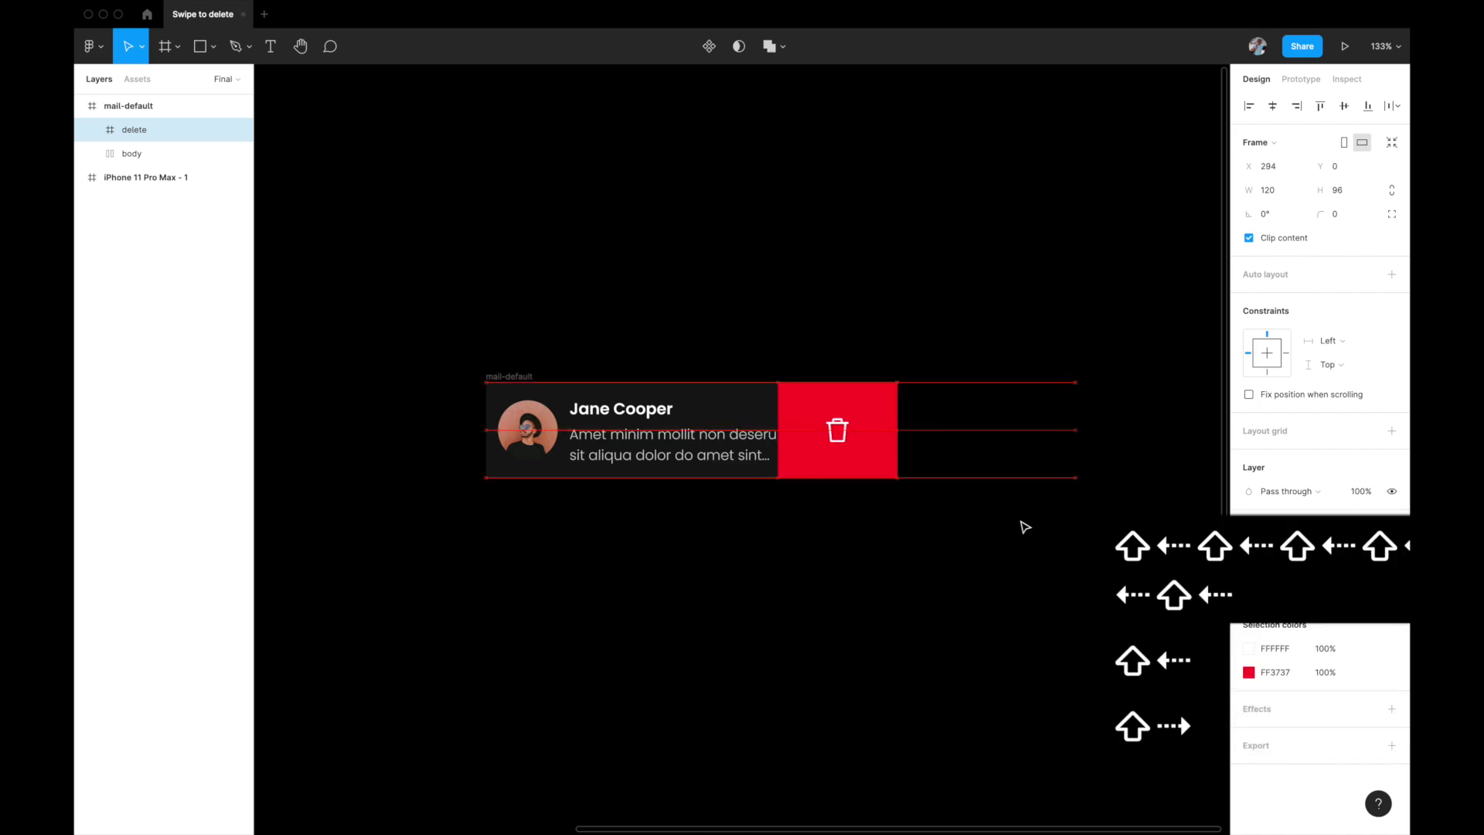
# Step: Resize the mail-default frame to fit its contents, 414 wide by 96 high
pyautogui.click(510, 378)
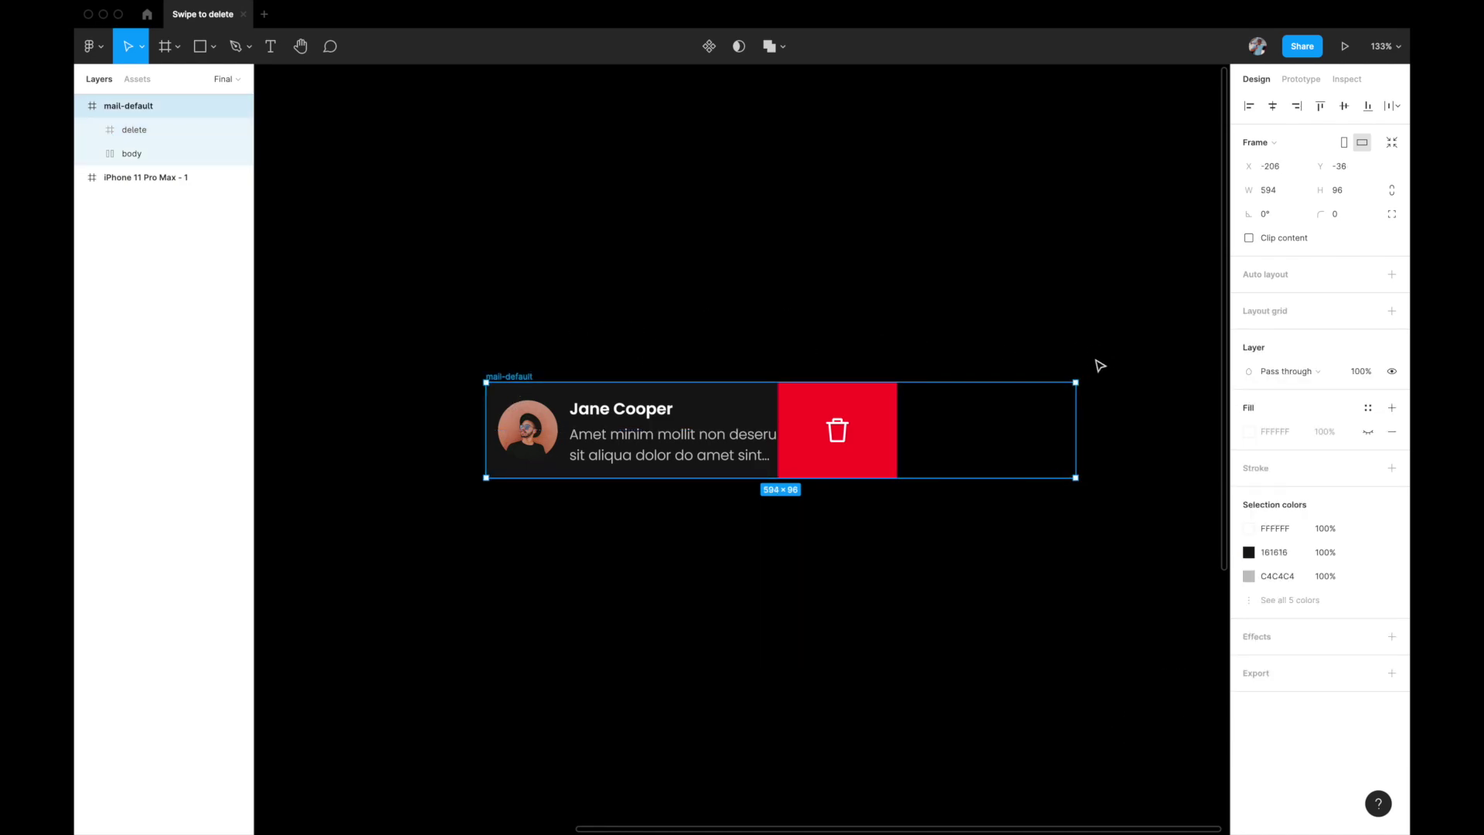
pyautogui.click(1395, 144)
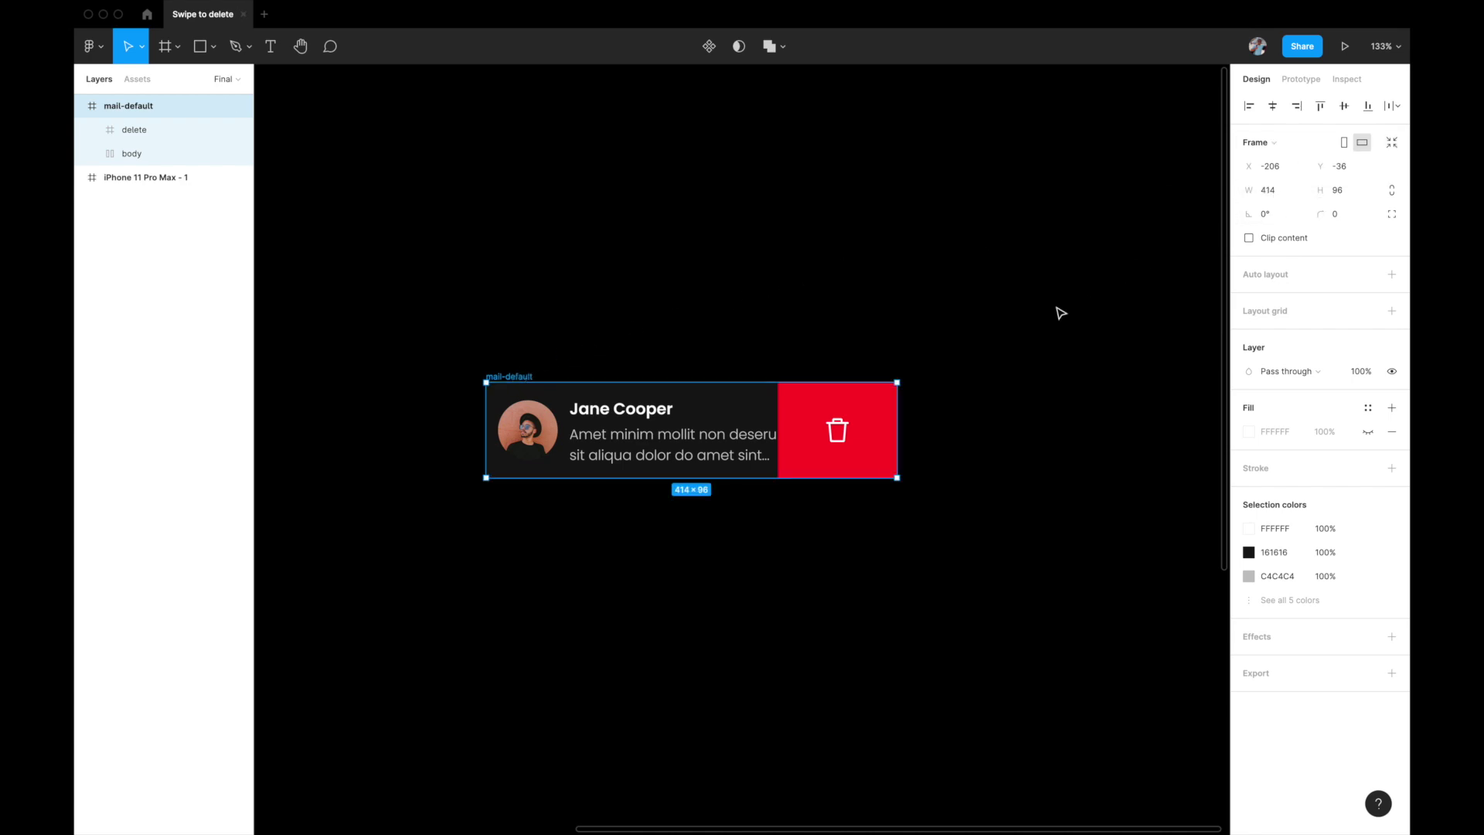
pyautogui.scroll(-5, 1010, 335)
pyautogui.hscroll(-2, 1013, 334)
pyautogui.scroll(-2, 441, 372)
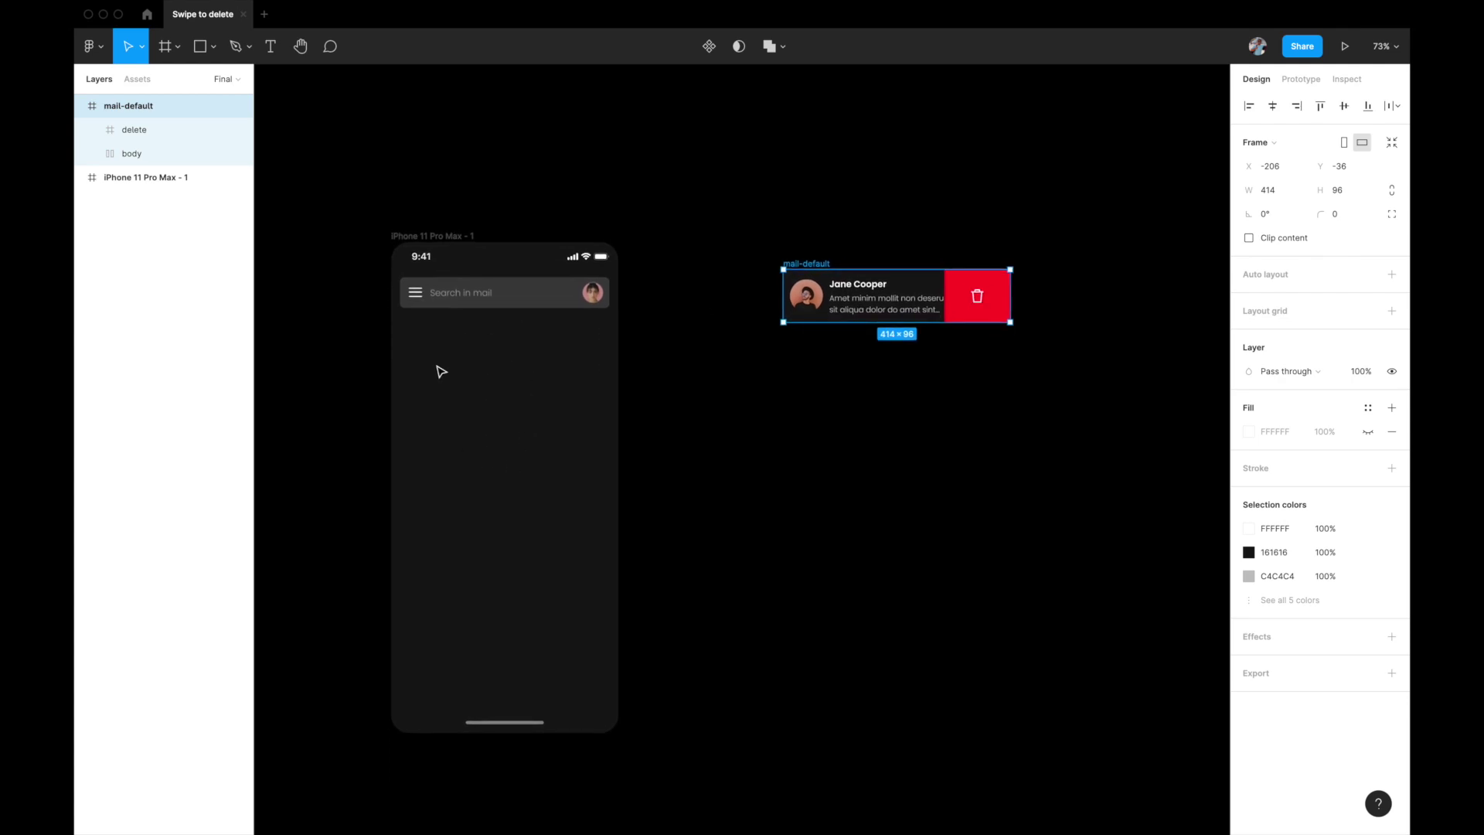
# Step: Reorder the body layer above delete in mail-default, and briefly hide and show the body to check the red frame beneath
pyautogui.scroll(3, 812, 384)
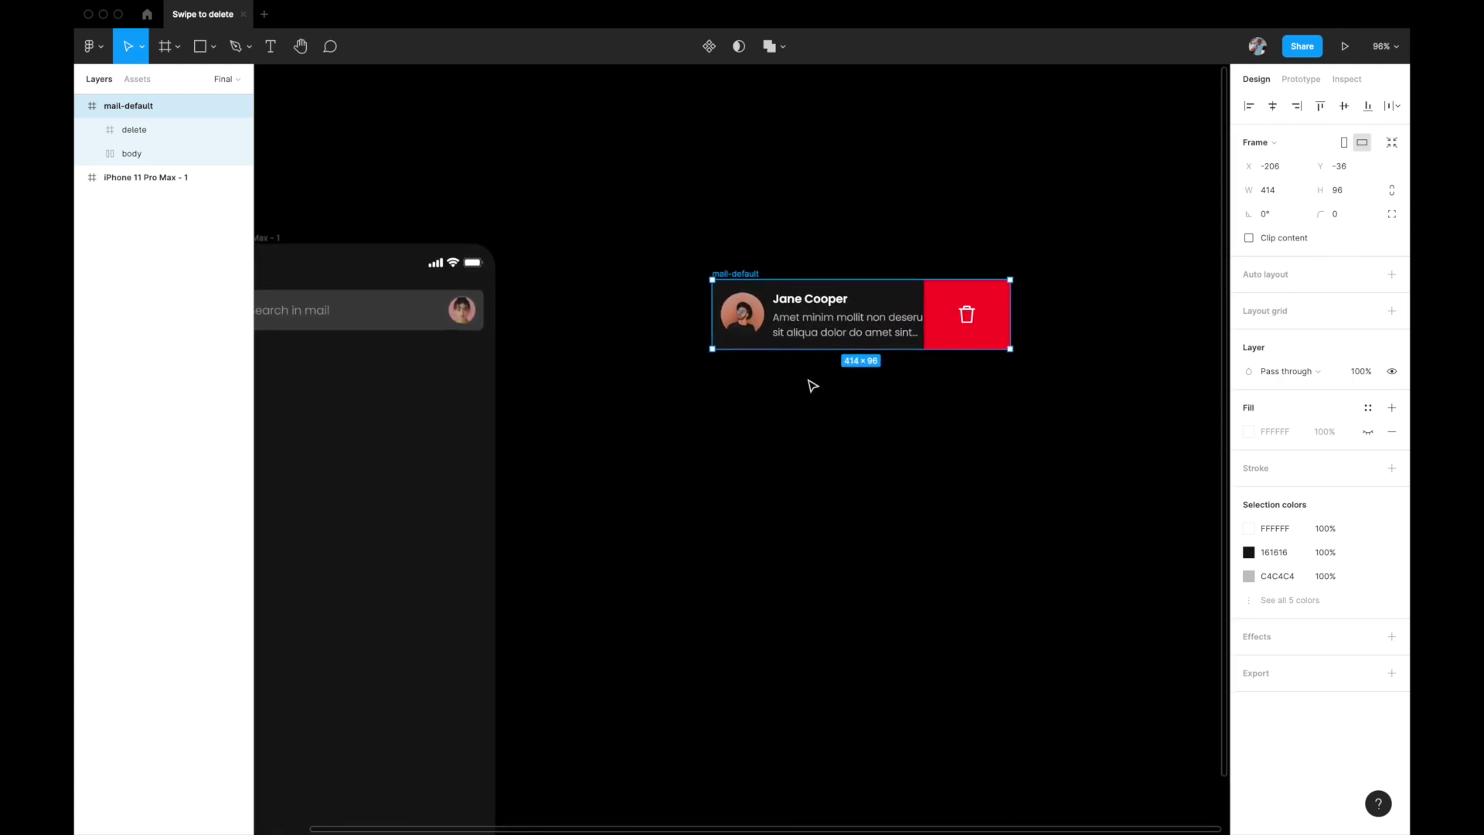
pyautogui.scroll(4, 812, 385)
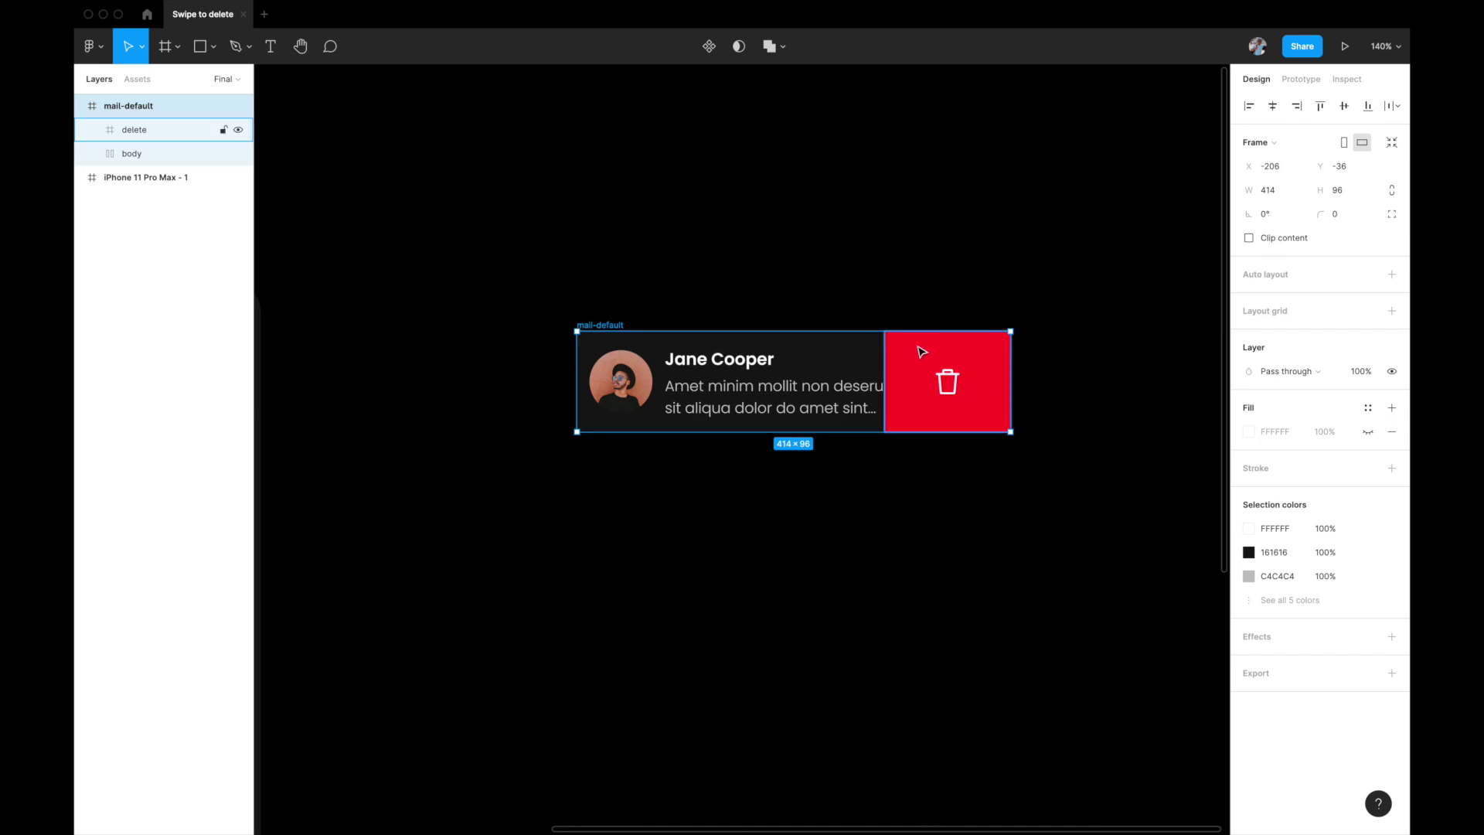
pyautogui.click(132, 154)
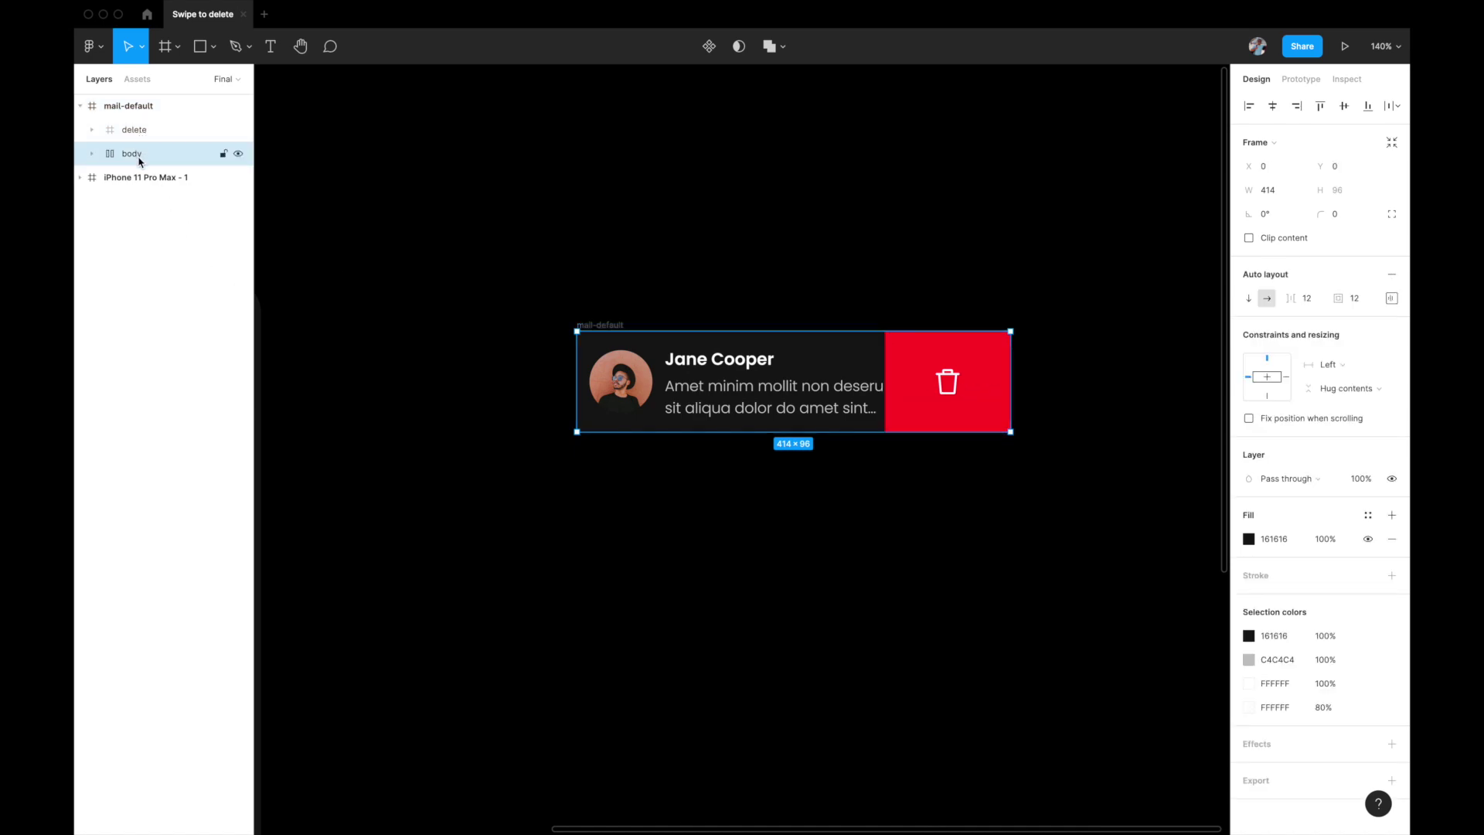
pyautogui.moveTo(141, 159); pyautogui.dragTo(140, 126)
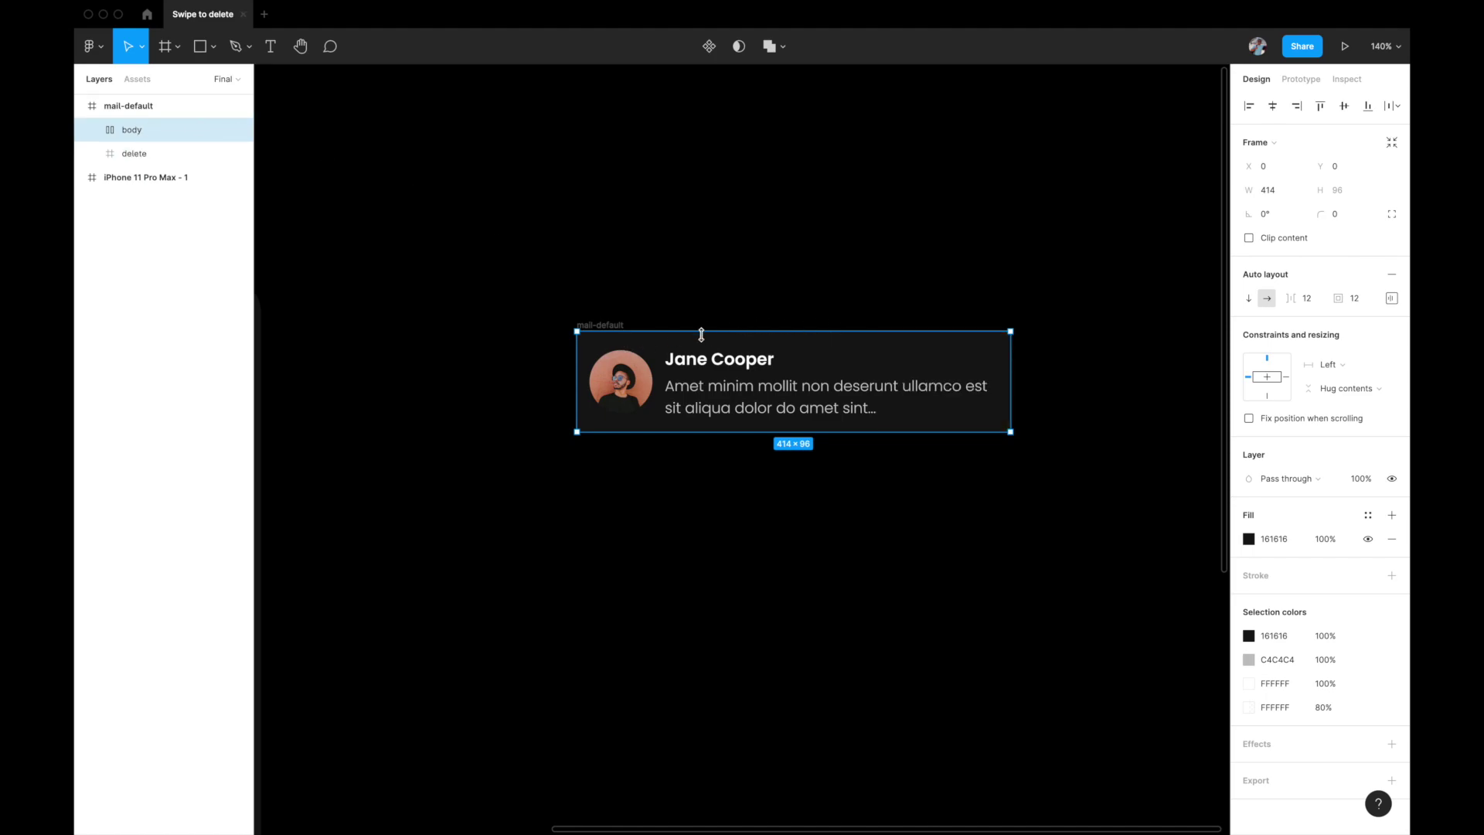
pyautogui.click(239, 131)
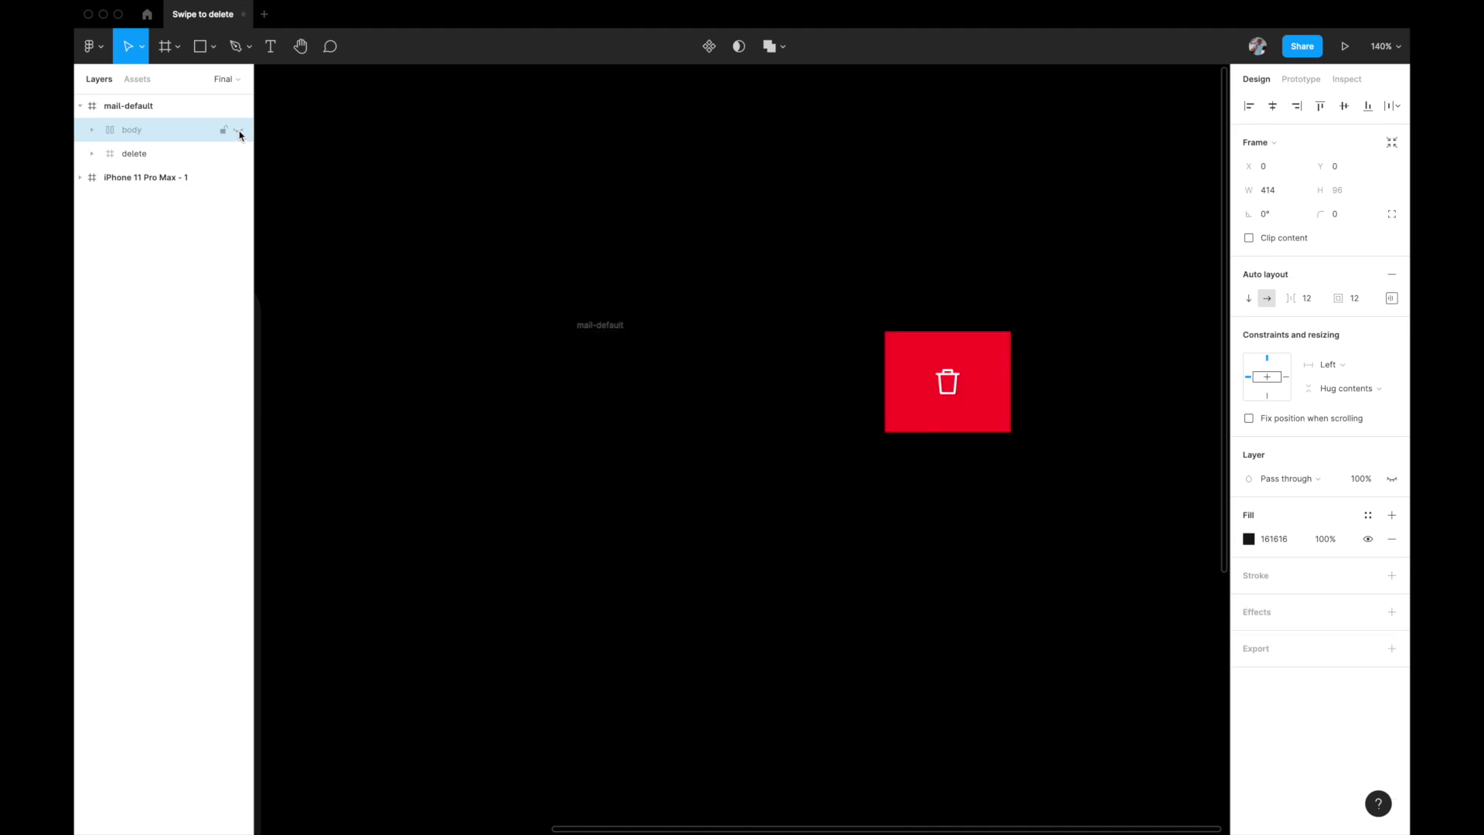
pyautogui.click(239, 130)
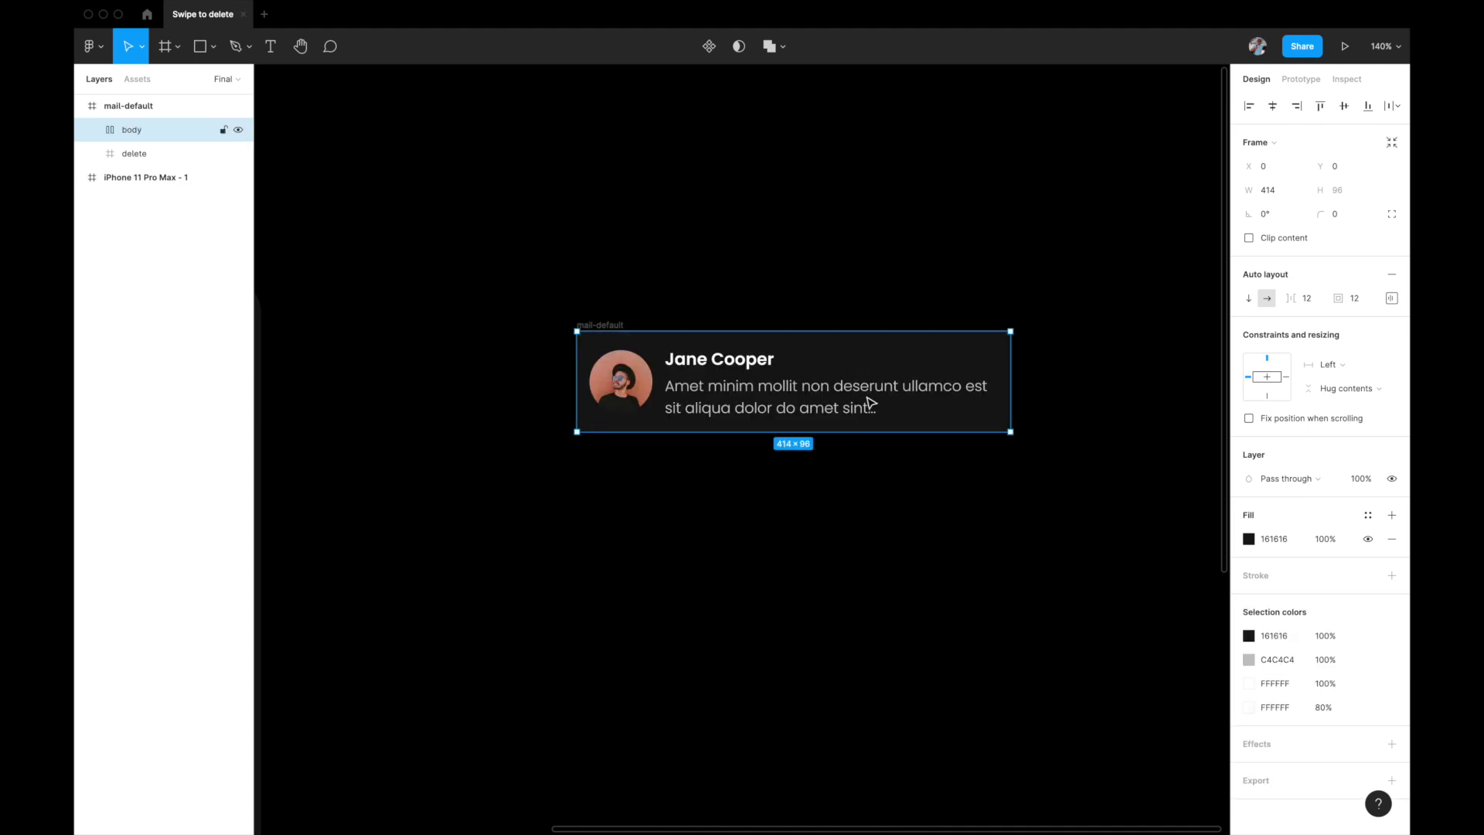
pyautogui.click(1007, 490)
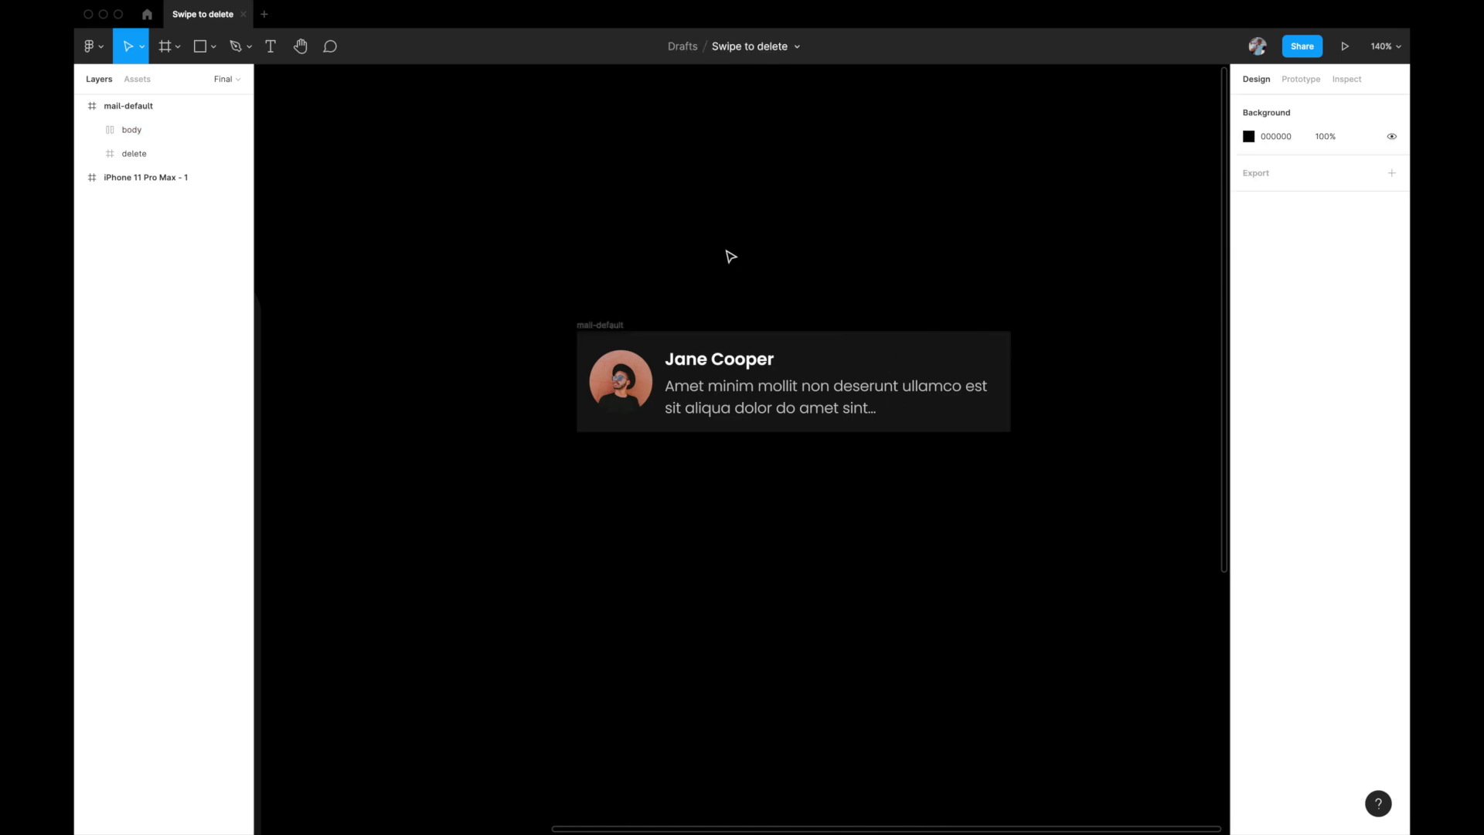
# Step: Duplicate the mail-default frame directly below the original at Y 99
pyautogui.click(608, 323)
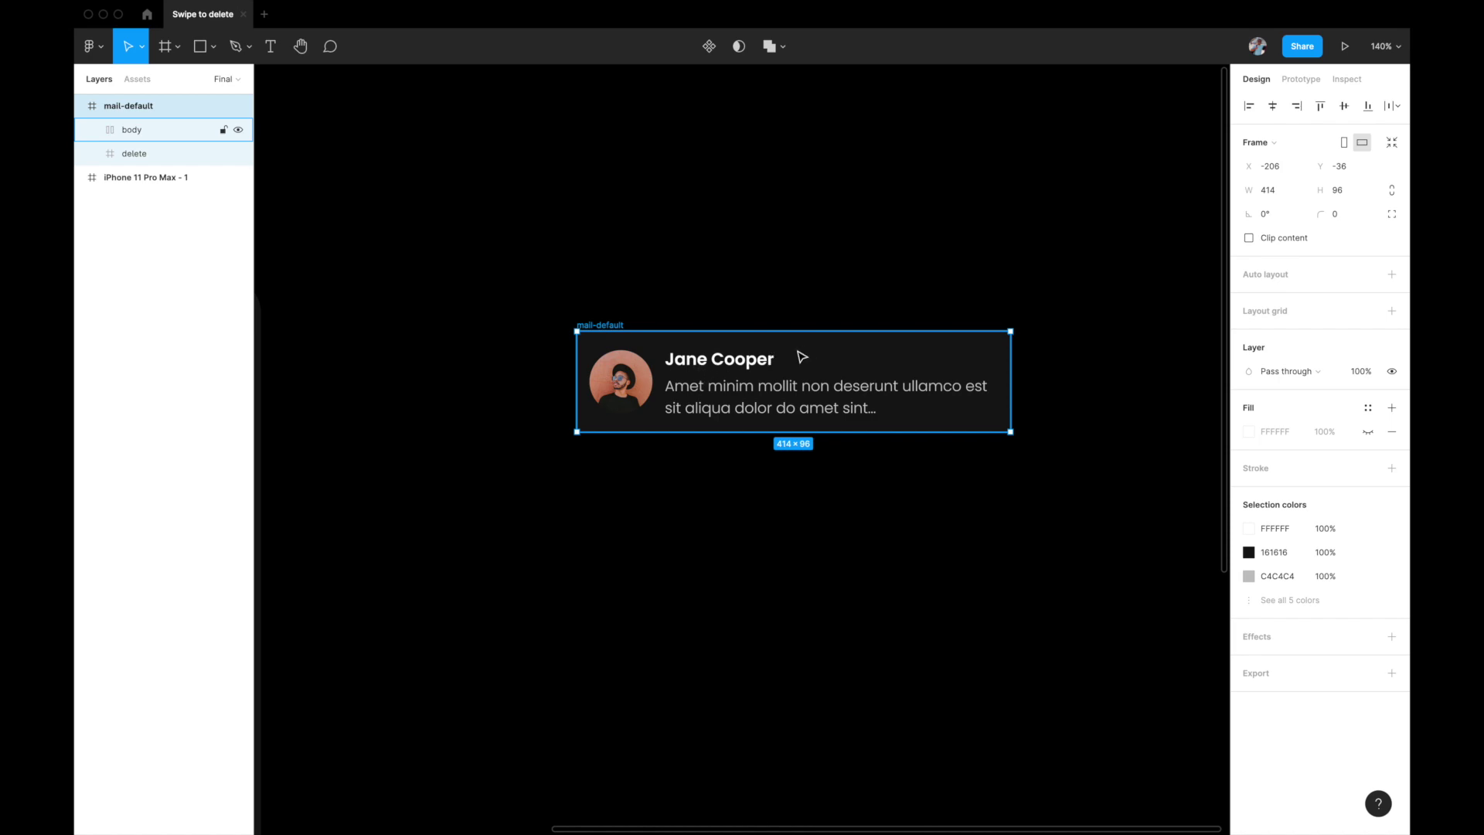
pyautogui.moveTo(809, 355); pyautogui.dragTo(803, 496)
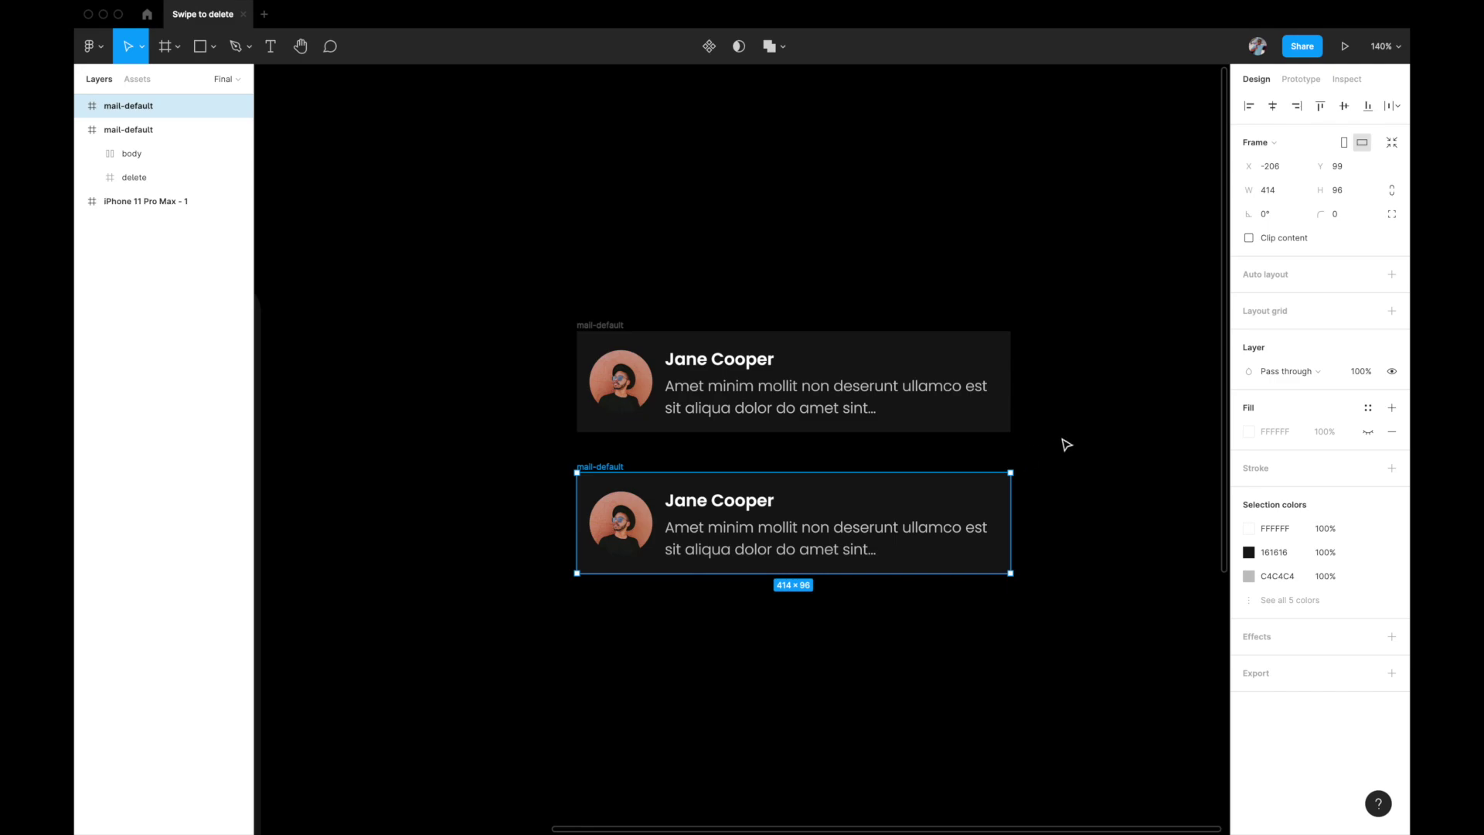
pyautogui.keyDown('super'); pyautogui.click(911, 499); pyautogui.keyUp('super')
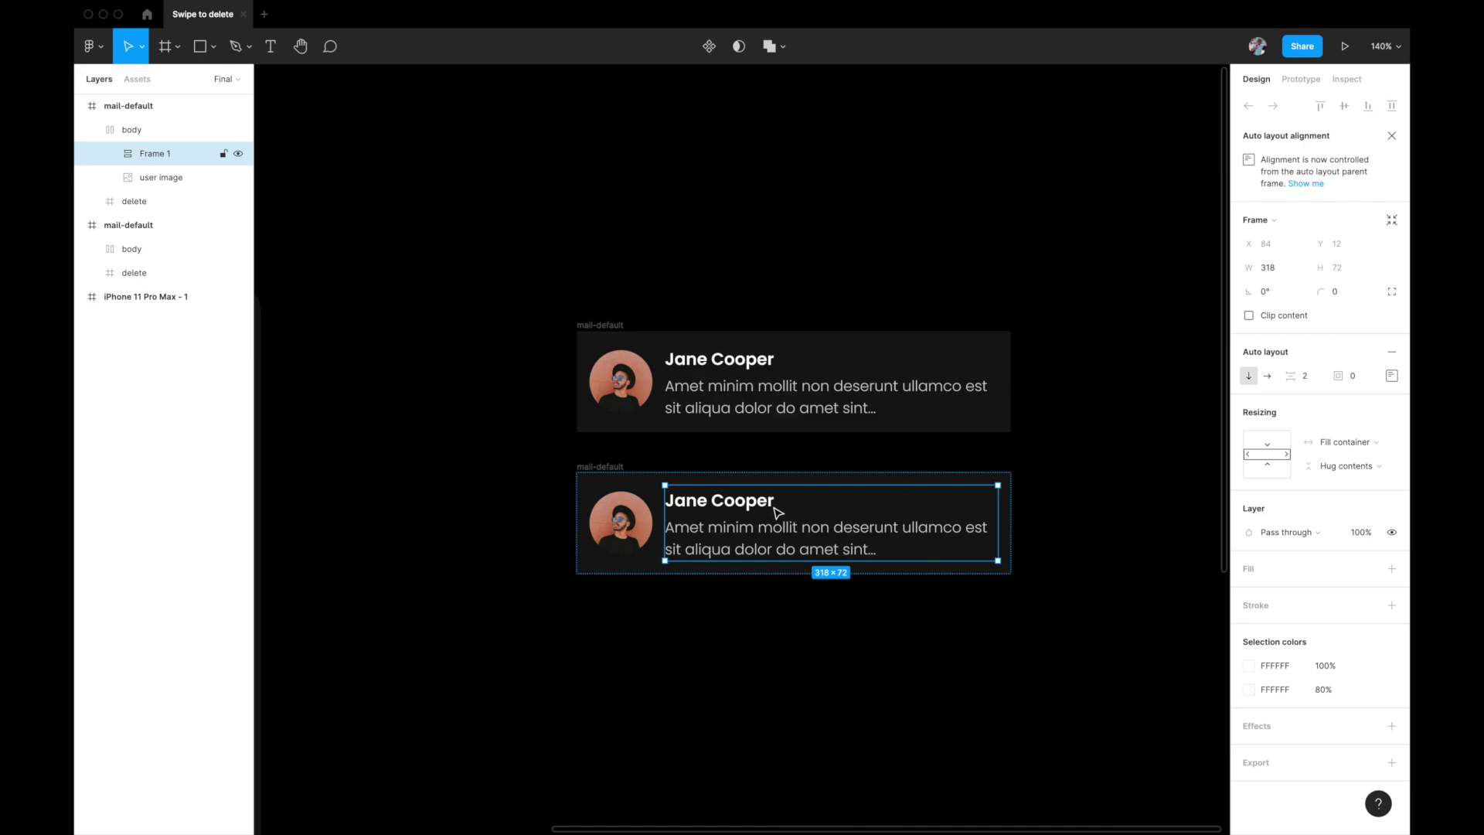
pyautogui.click(540, 500)
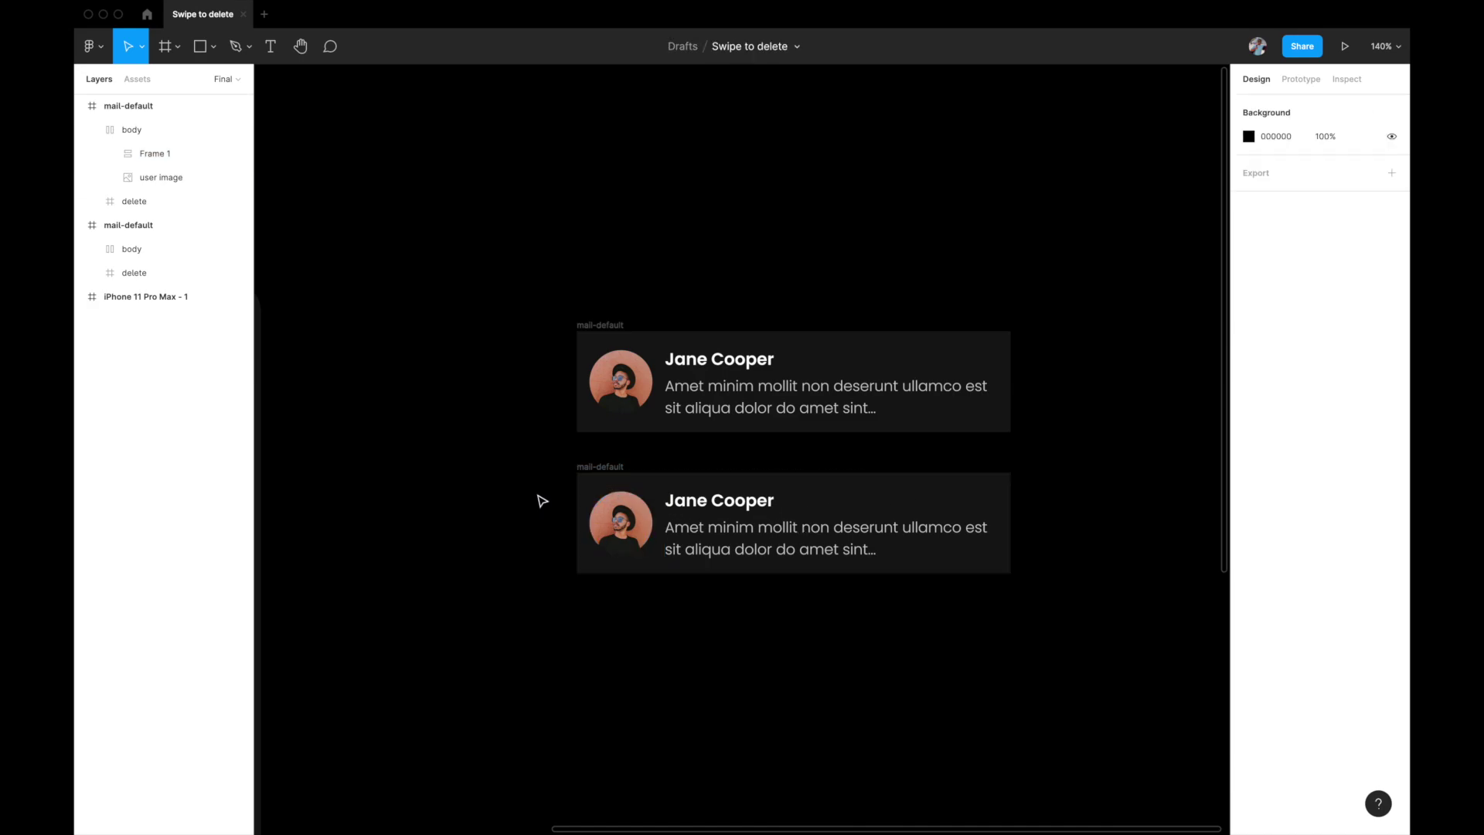
# Step: Rename the lower copy of the mail-default frame as "mail-swiped"
pyautogui.click(603, 494)
pyautogui.click(92, 130)
pyautogui.click(128, 130)
pyautogui.doubleClick(152, 109)
pyautogui.click(129, 109)
pyautogui.doubleClick(140, 109)
pyautogui.write('swiped')
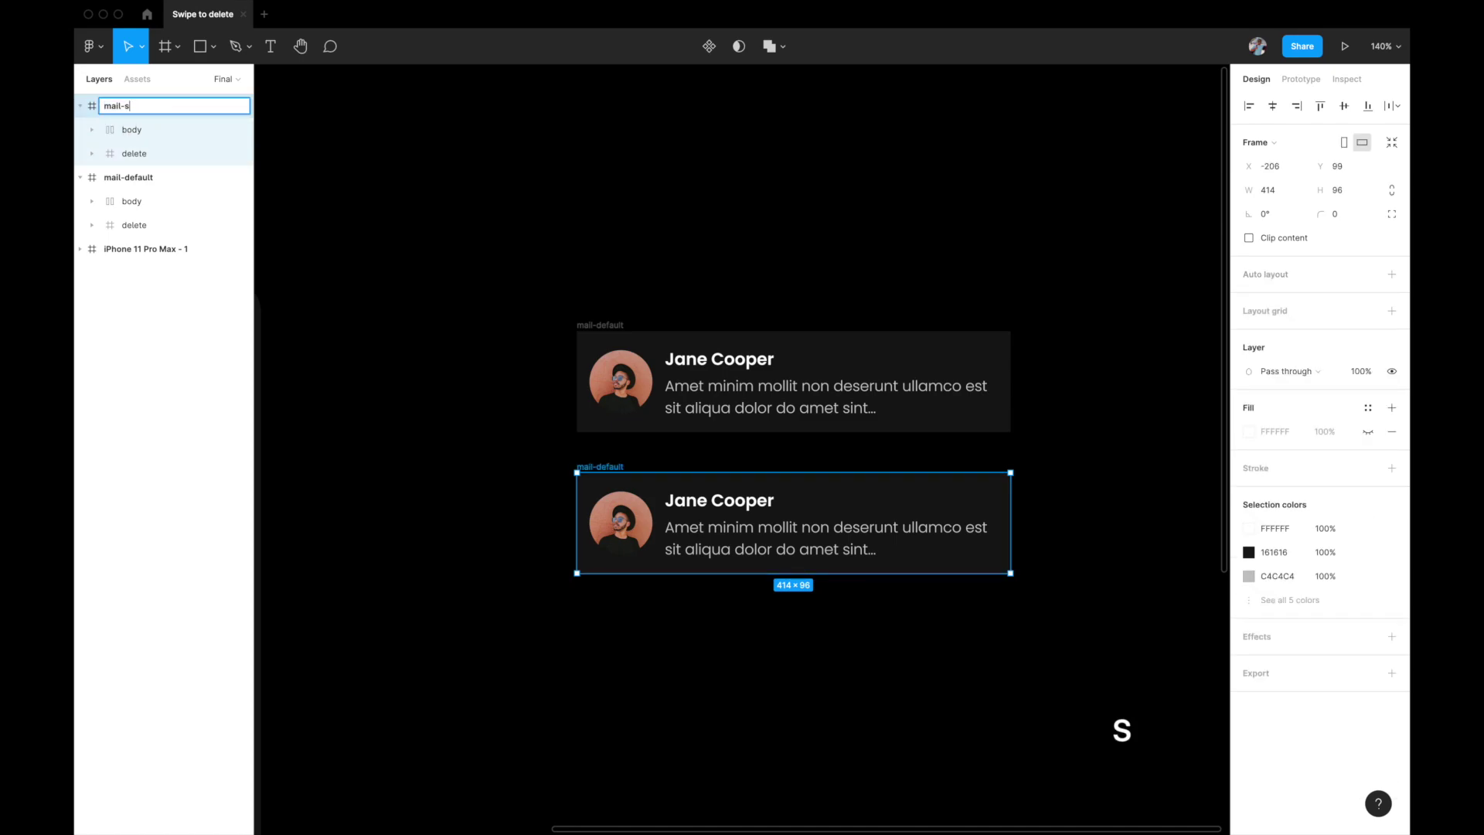
pyautogui.press('Return')
# Step: Shift the body layer inside mail-swiped left to X -120 so it uncovers the red delete frame
pyautogui.click(696, 479)
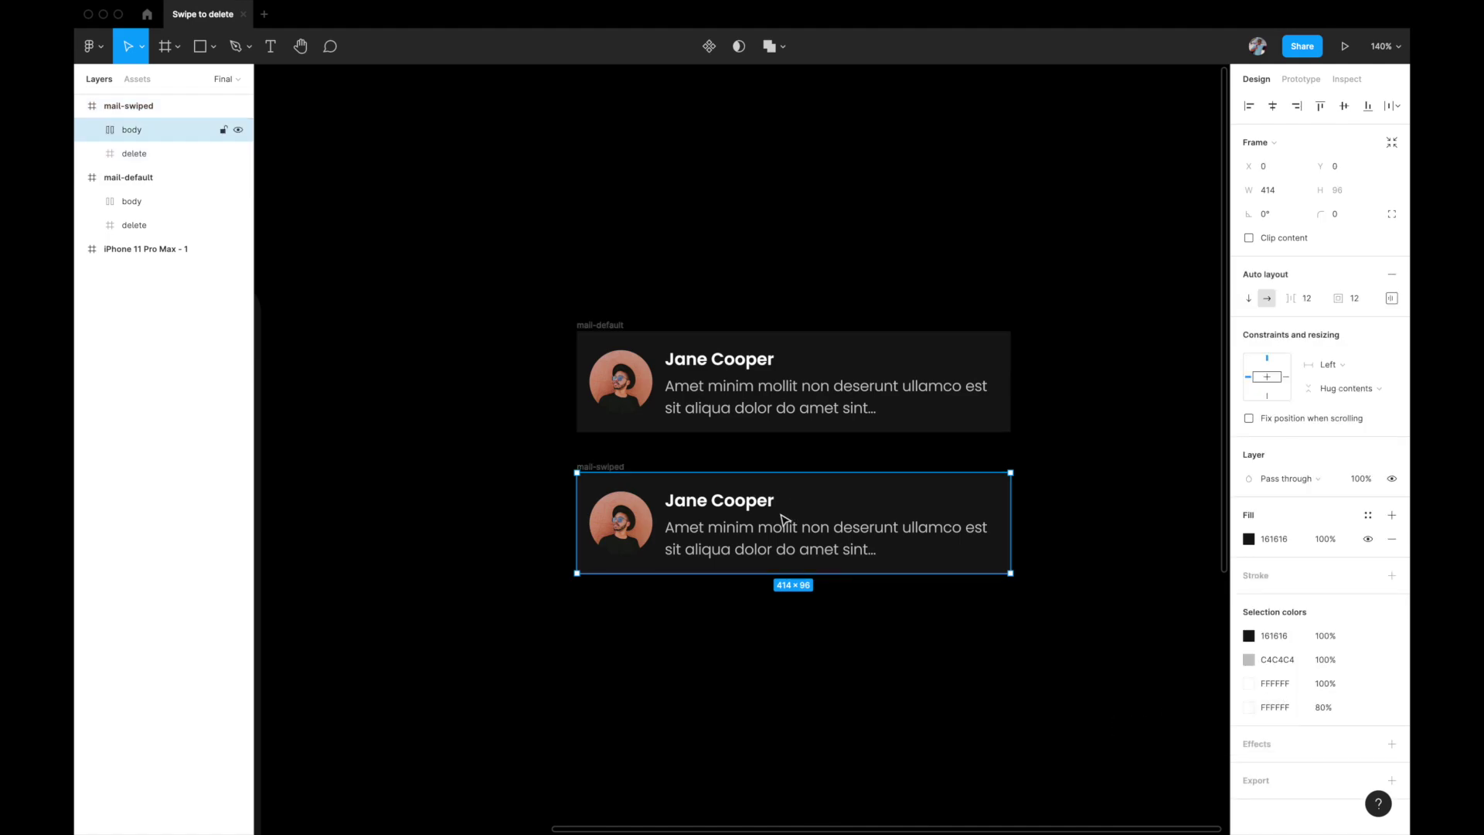
pyautogui.hotkey('shift', 'Left')
pyautogui.hotkey('shift', 'Left')
pyautogui.hotkey('shift', 'Left')
pyautogui.hotkey('shift', 'Left')
pyautogui.hotkey('shift', 'Left')
pyautogui.hotkey('shift', 'Left')
pyautogui.hotkey('shift', 'Left')
pyautogui.hotkey('shift', 'Left')
pyautogui.hotkey('shift', 'Left')
pyautogui.hotkey('shift', 'Left')
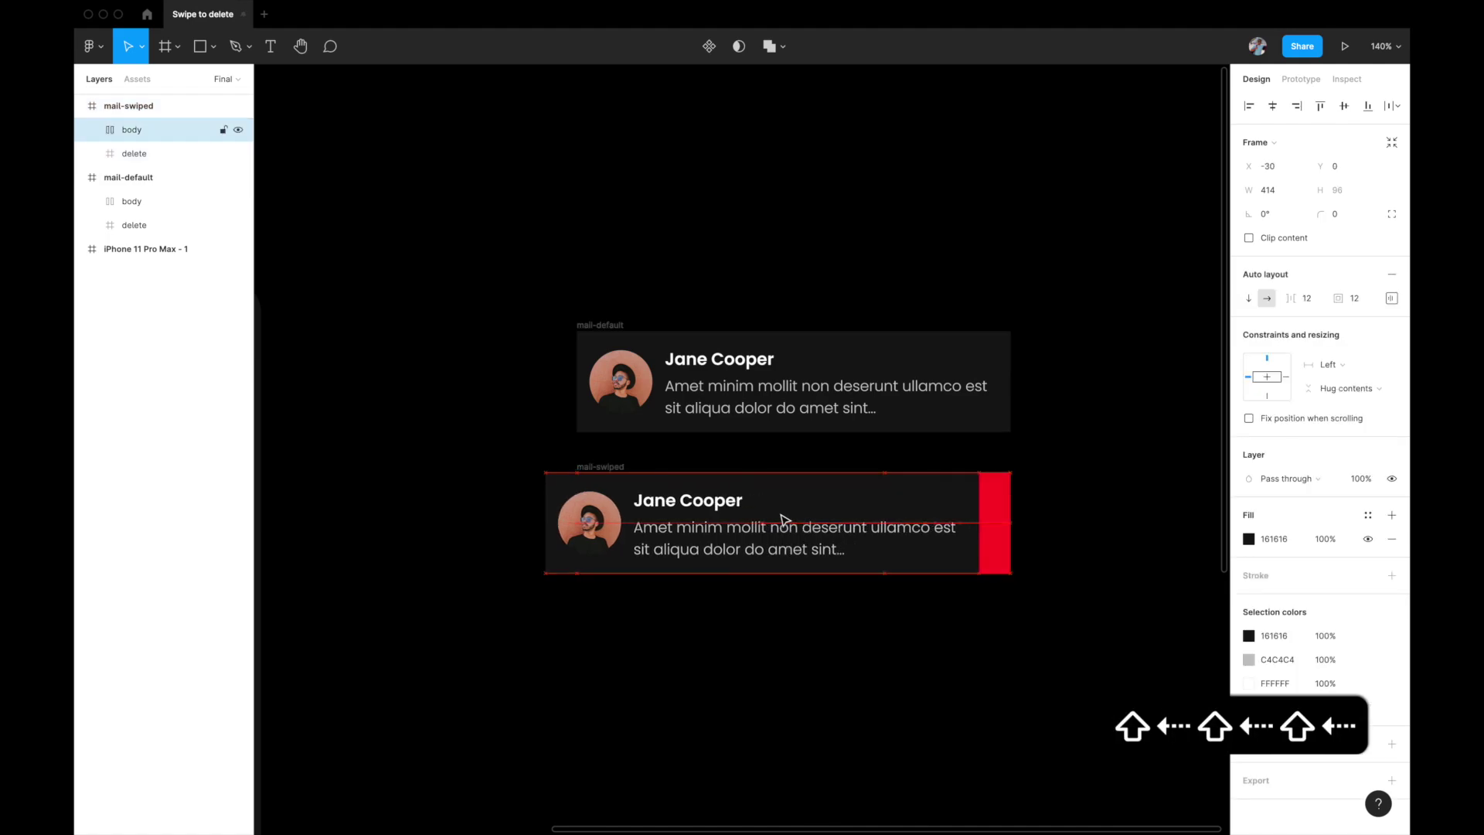
pyautogui.hotkey('shift', 'Left')
pyautogui.hotkey('shift', 'Left')
pyautogui.hotkey('shift', 'Left')
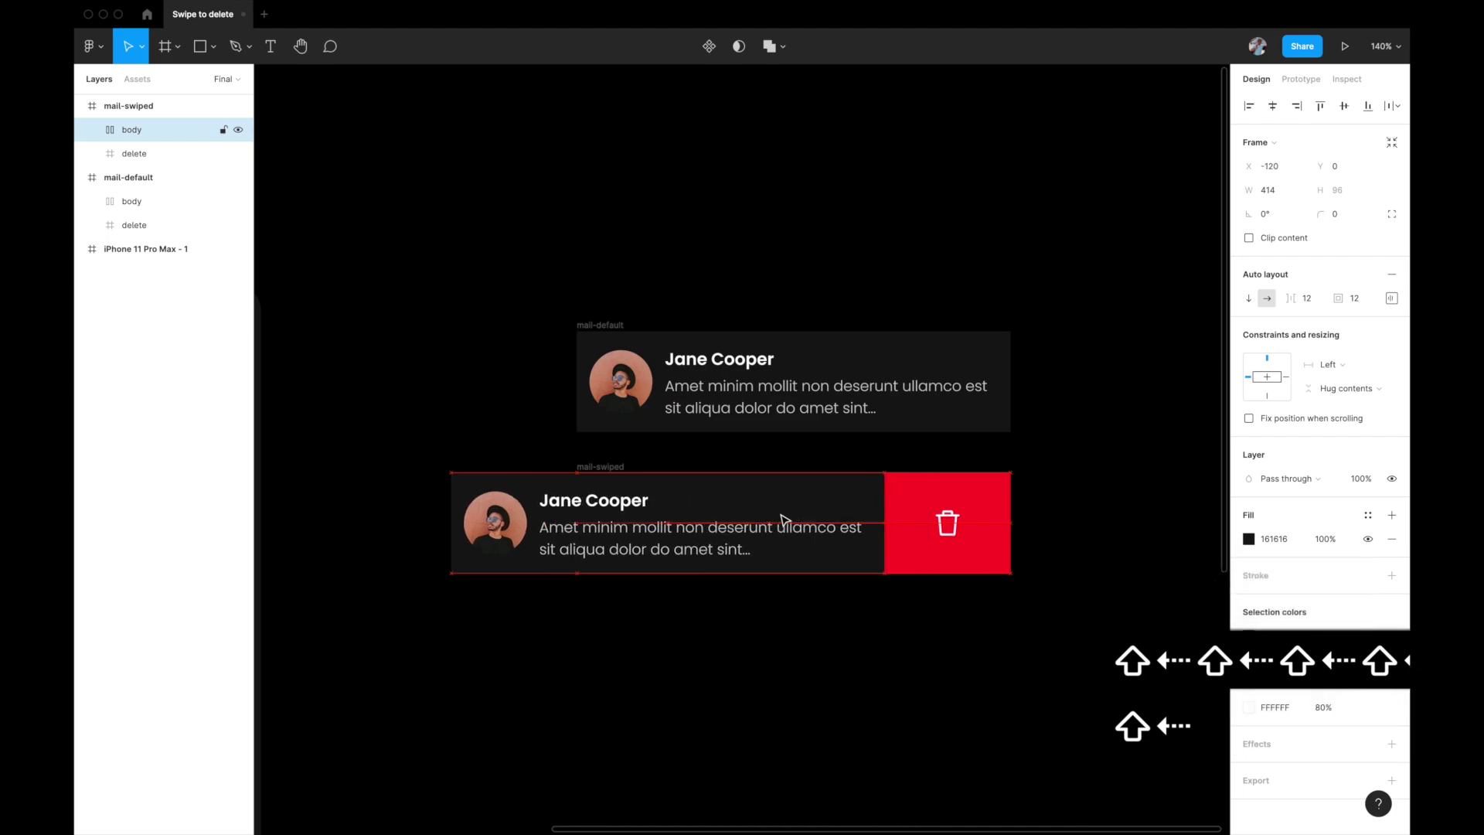
pyautogui.press('Right')
pyautogui.press('Right')
pyautogui.press('Right')
pyautogui.press('Right')
pyautogui.press('Right')
pyautogui.press('Right')
pyautogui.press('Right')
pyautogui.press('Right')
pyautogui.press('Right')
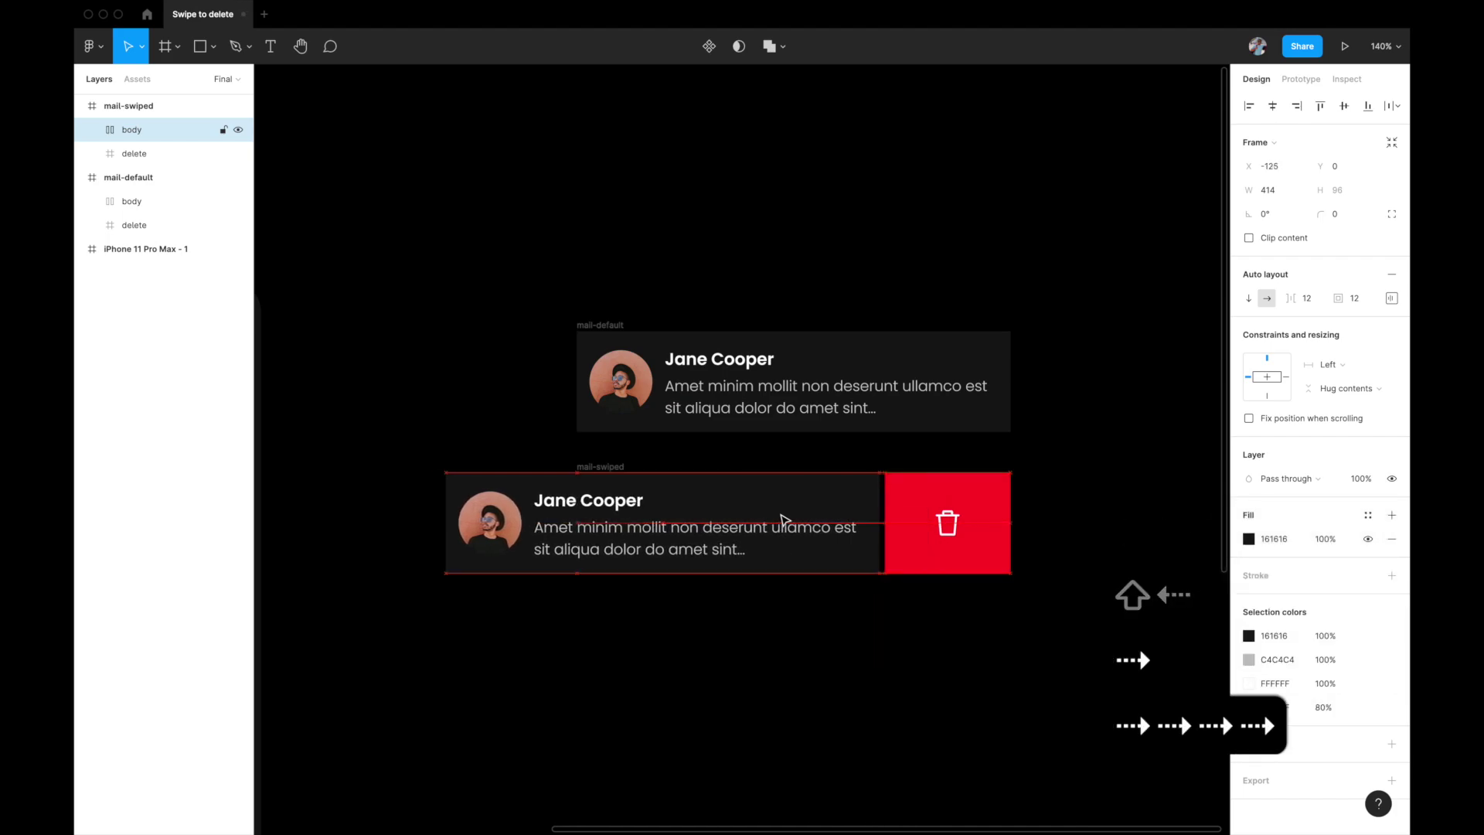
pyautogui.press('Right')
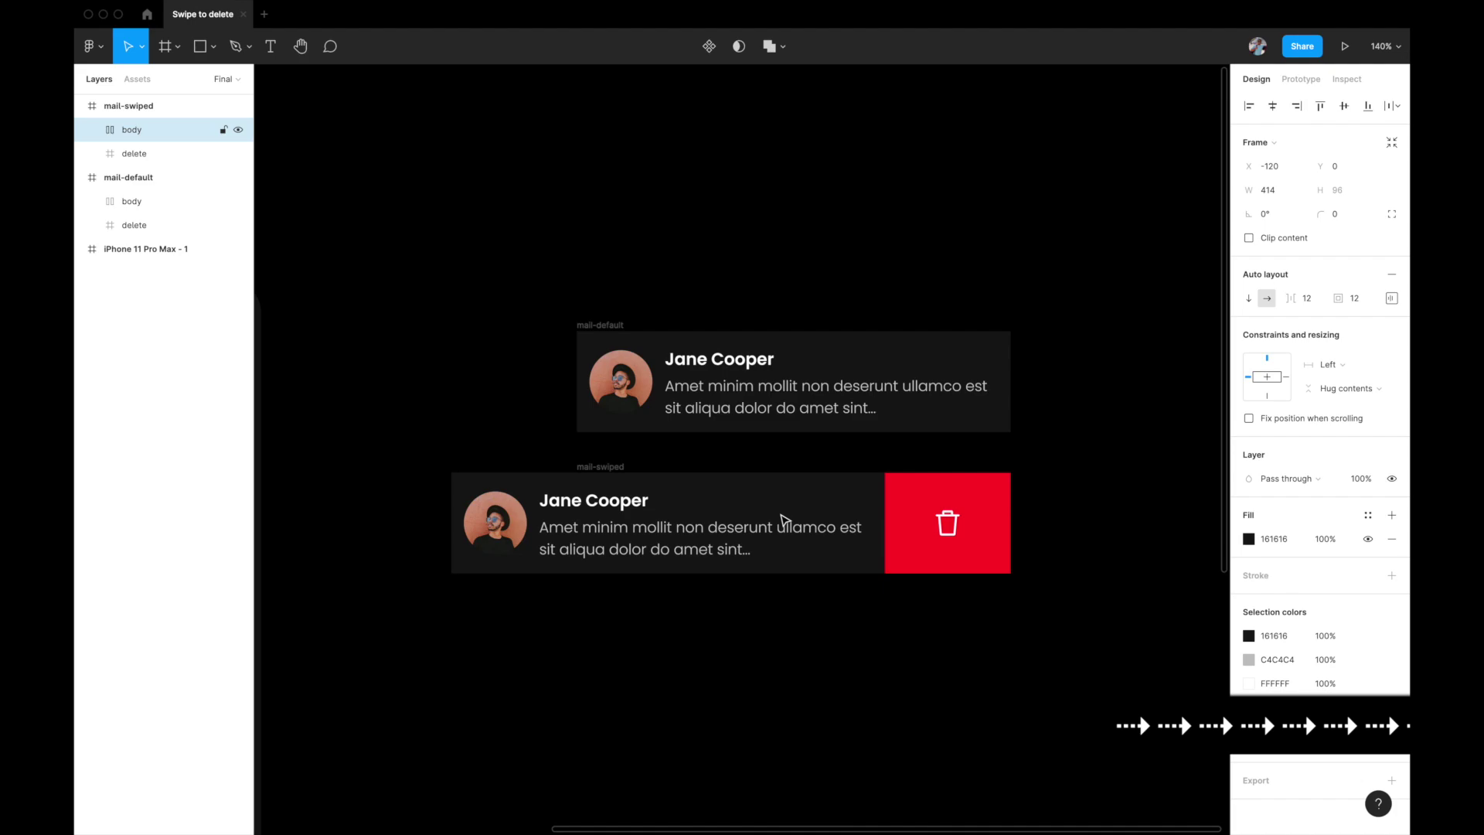
# Step: Enable Clip content on both the mail-swiped and mail-default frames
pyautogui.click(602, 468)
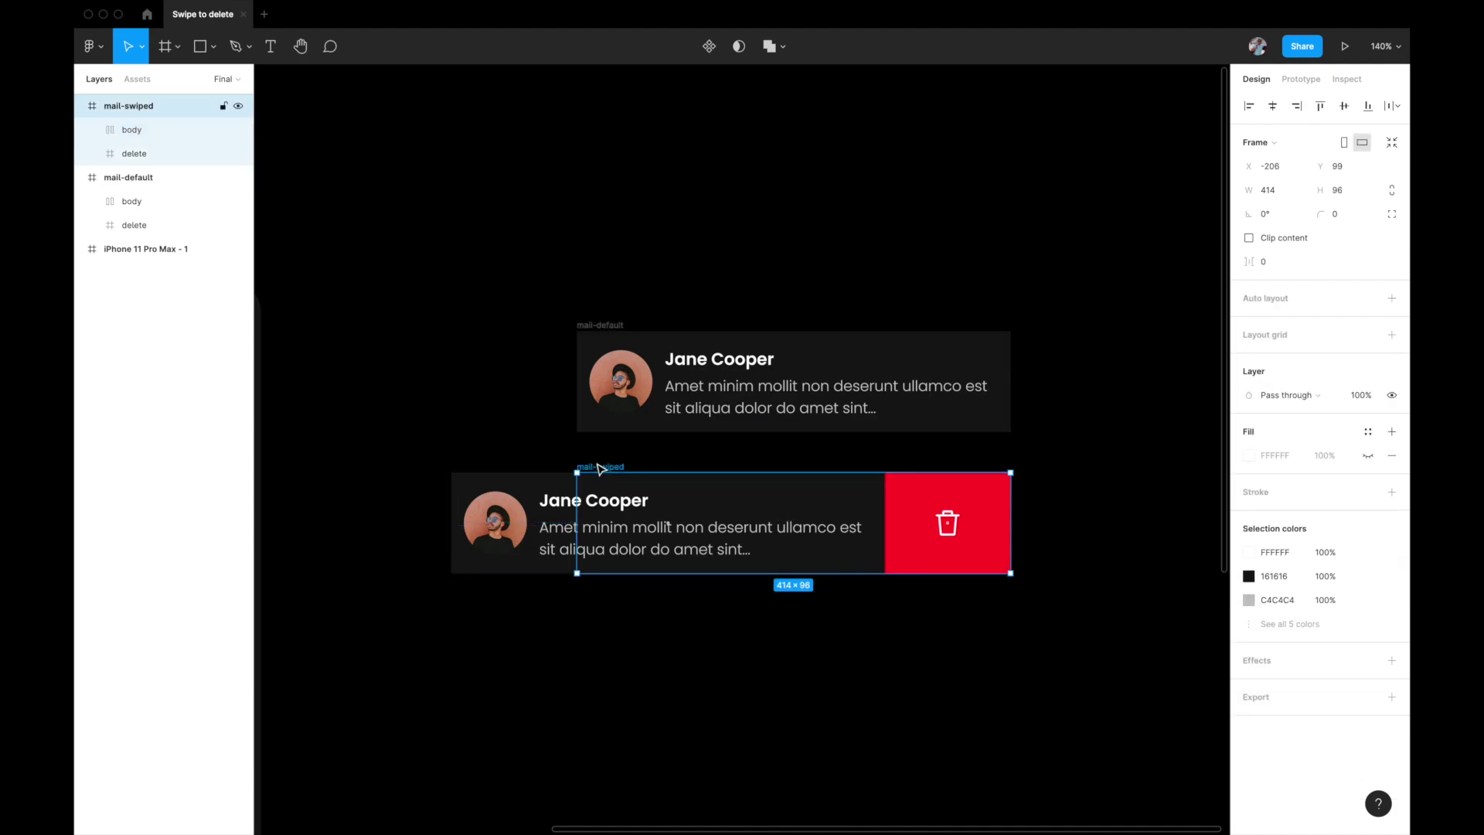
pyautogui.click(1249, 239)
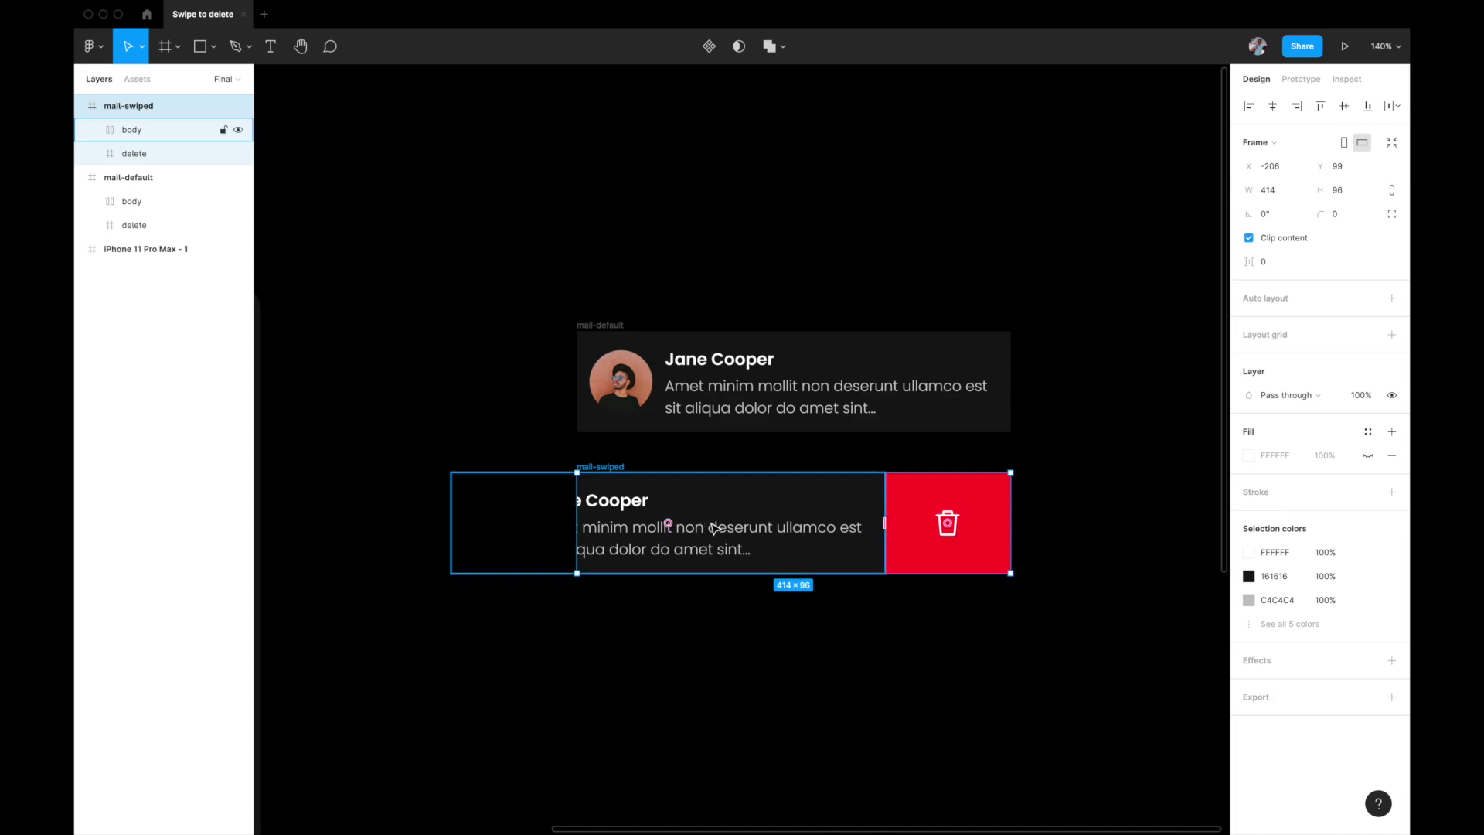
pyautogui.click(600, 326)
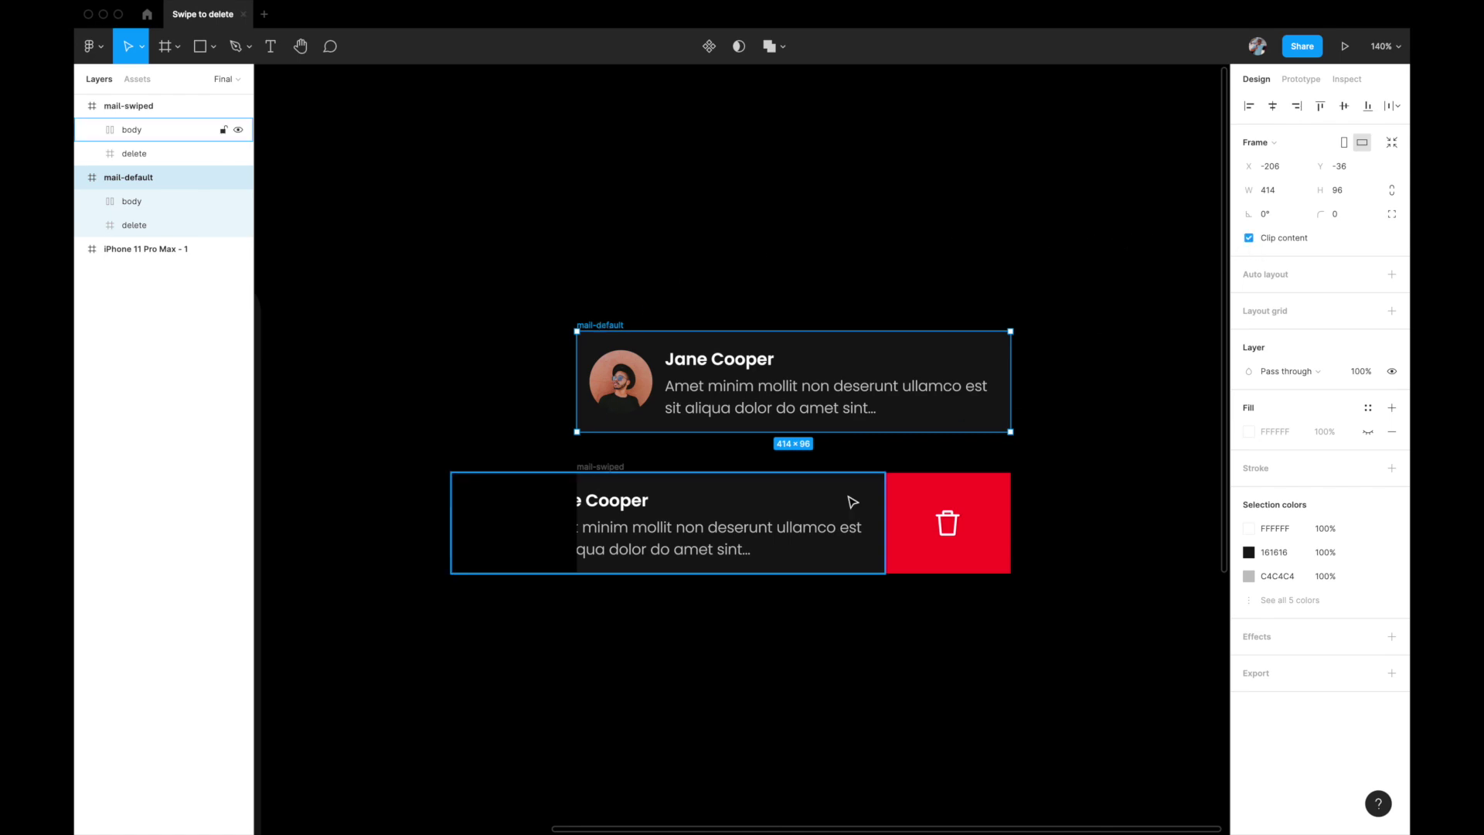
pyautogui.click(796, 630)
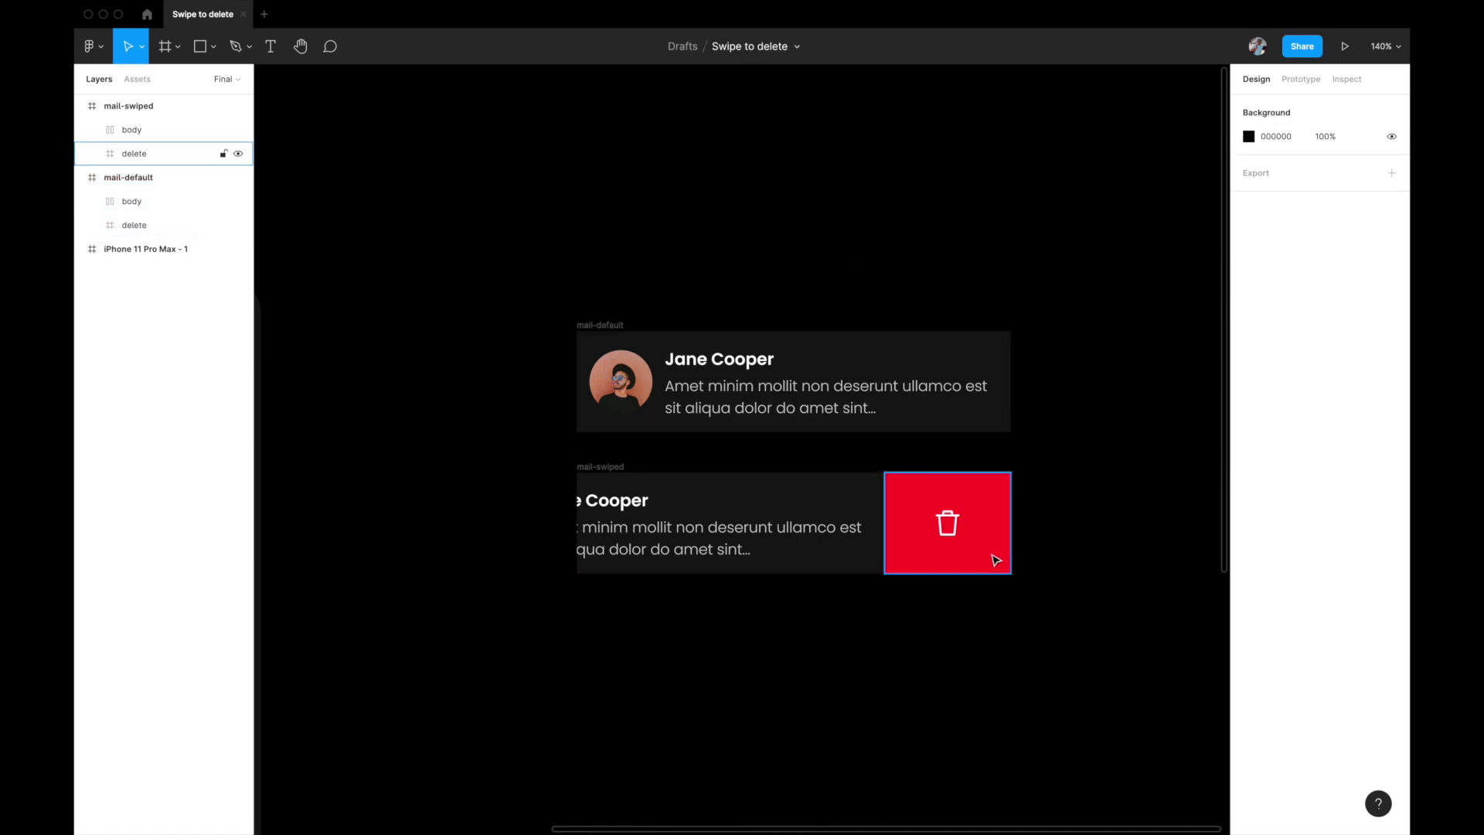
# Step: Turn the mail-default and mail-swiped frames into separate components and combine them as variants
pyautogui.scroll(-1, 712, 681)
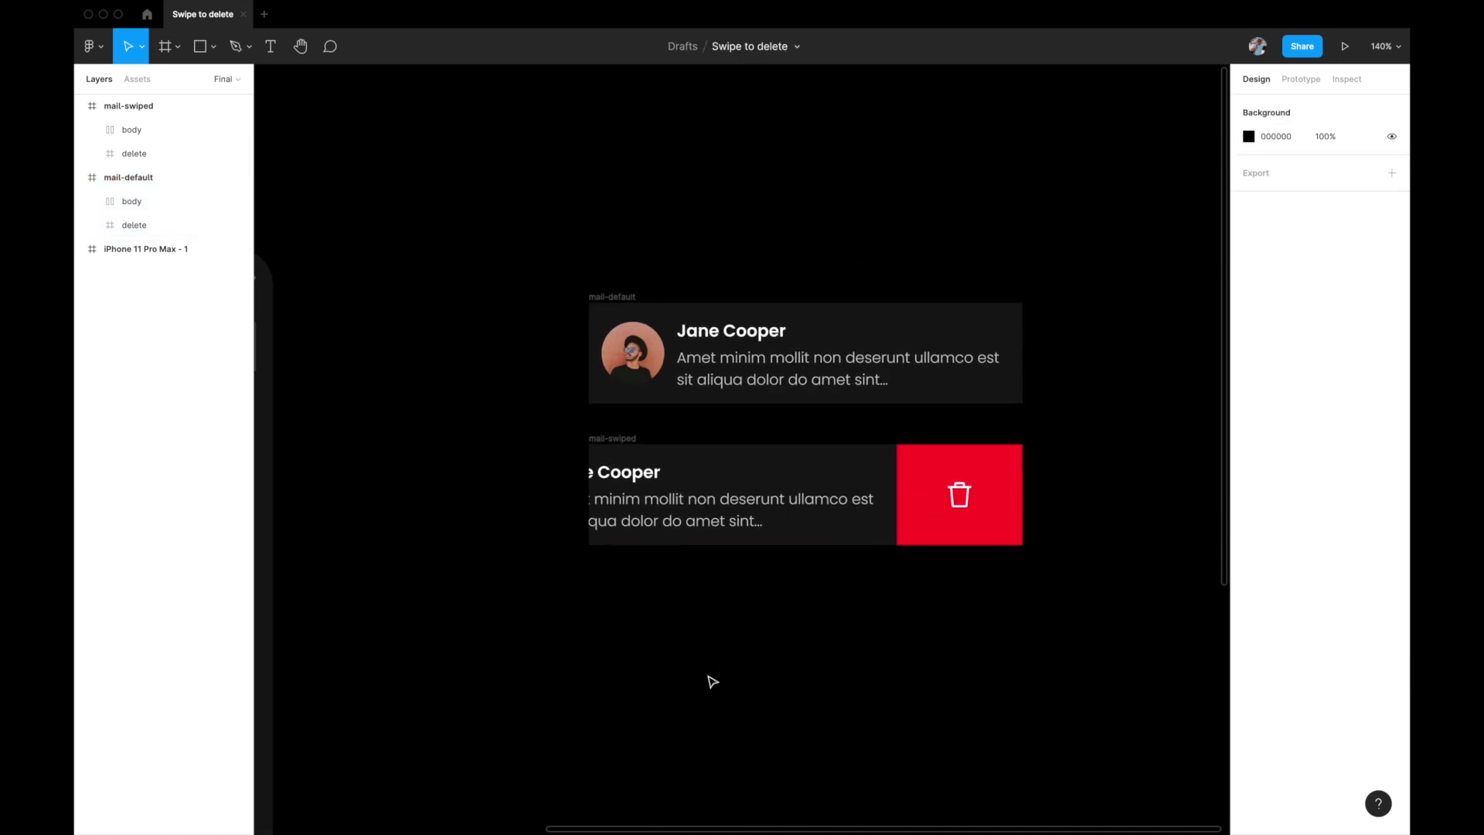
pyautogui.click(597, 439)
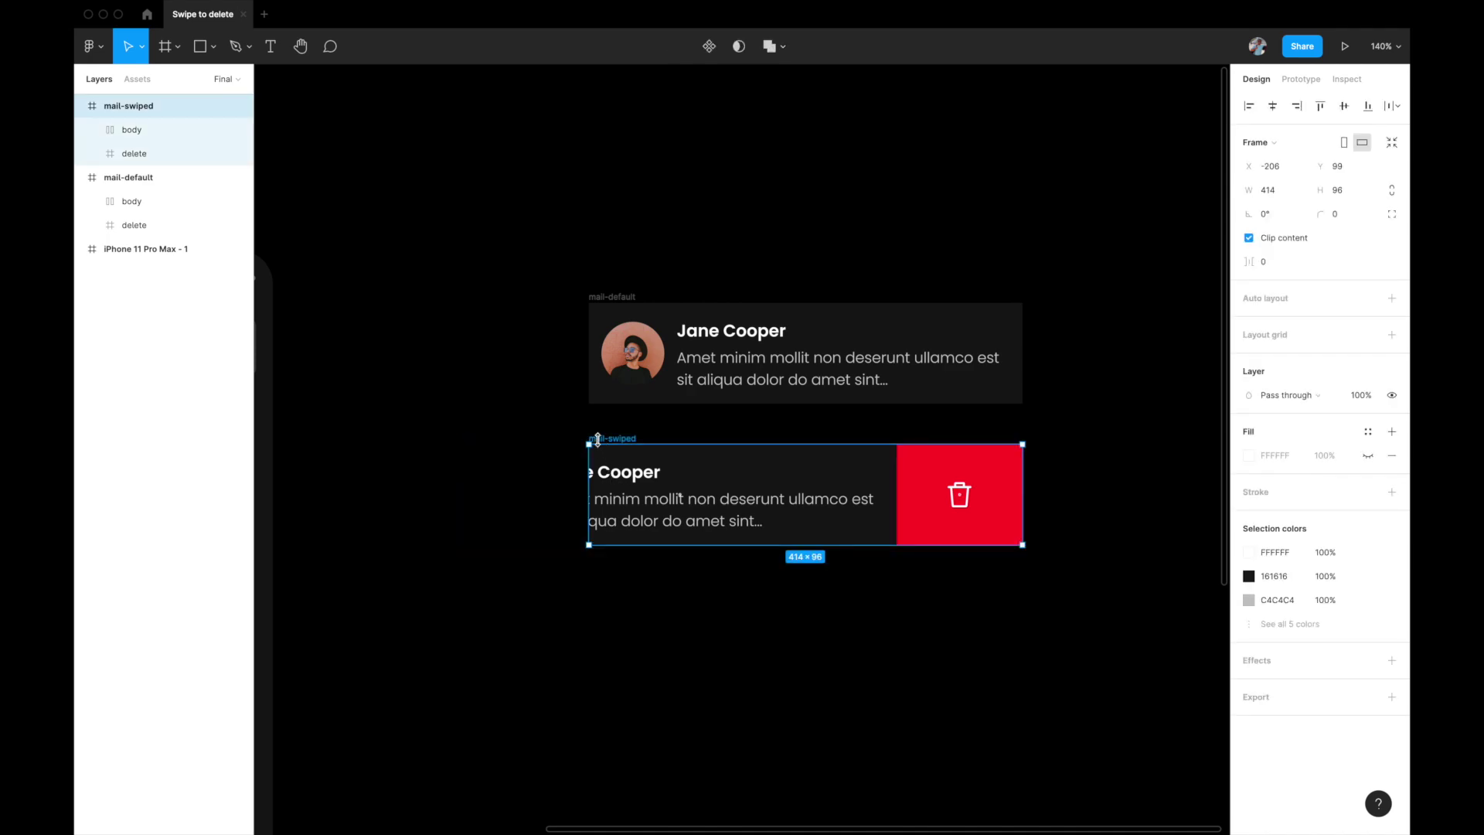
pyautogui.keyDown('shift'); pyautogui.click(605, 297); pyautogui.keyUp('shift')
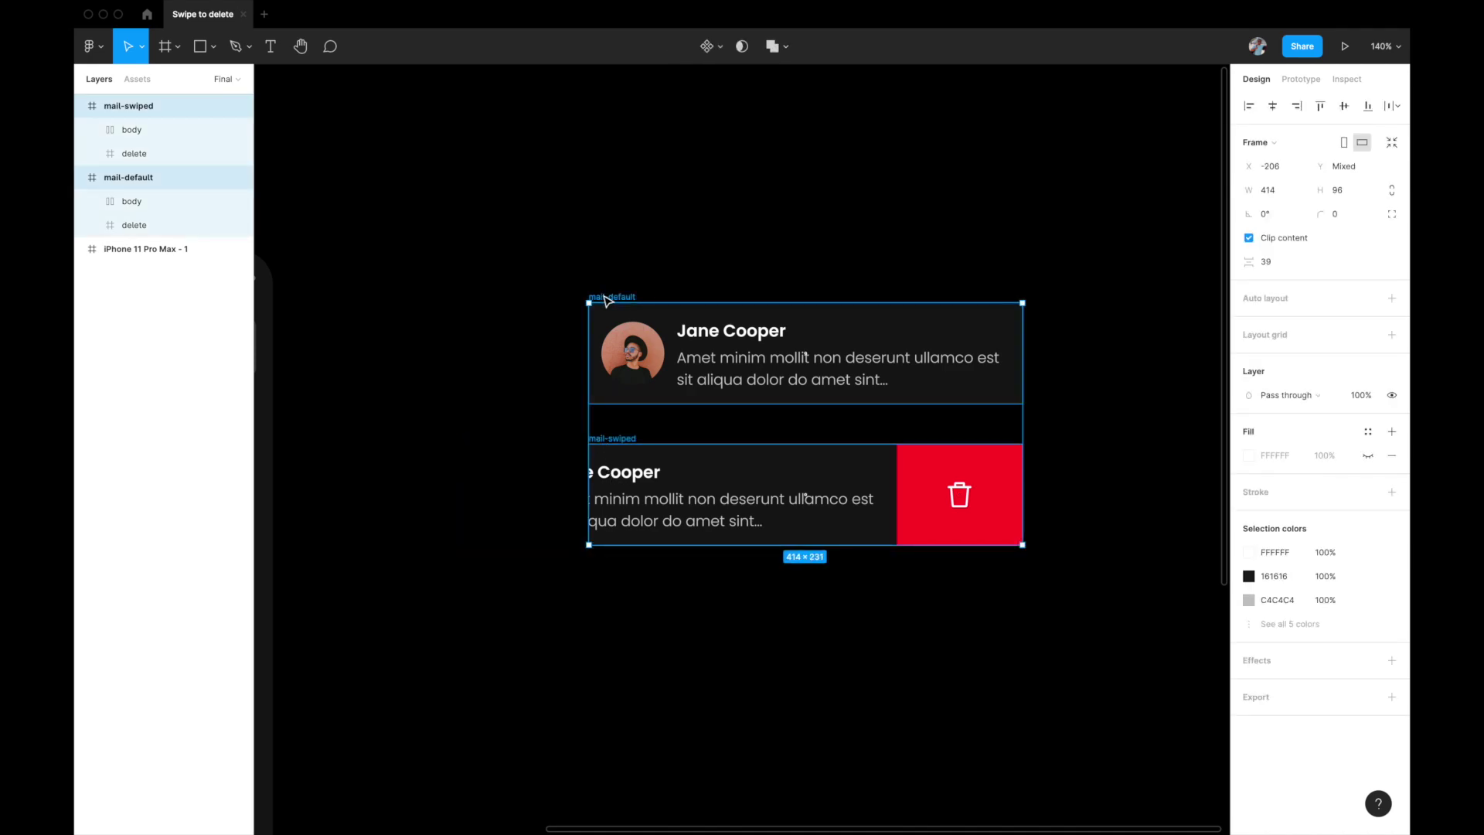
pyautogui.click(720, 48)
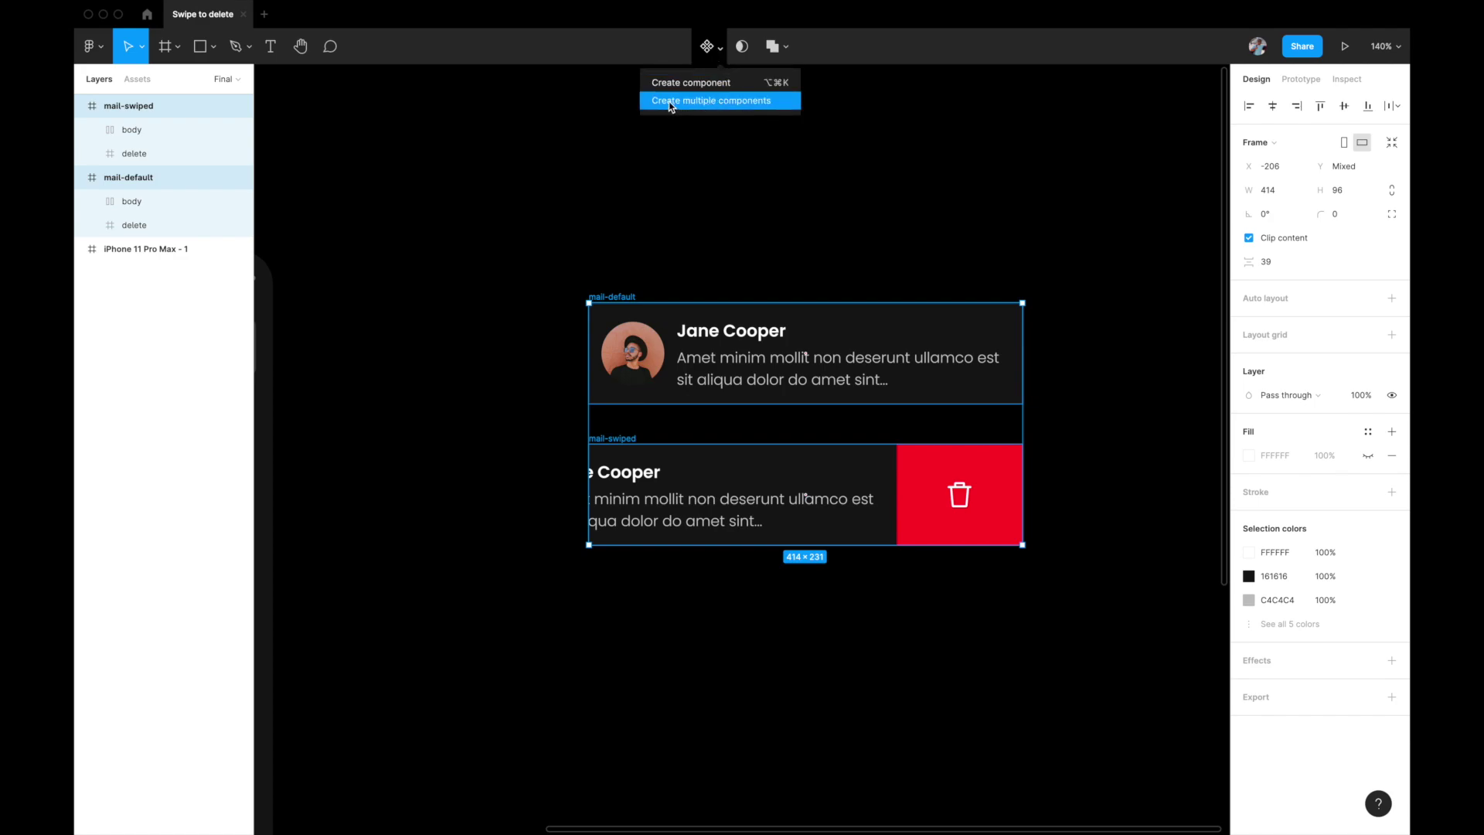
pyautogui.click(722, 103)
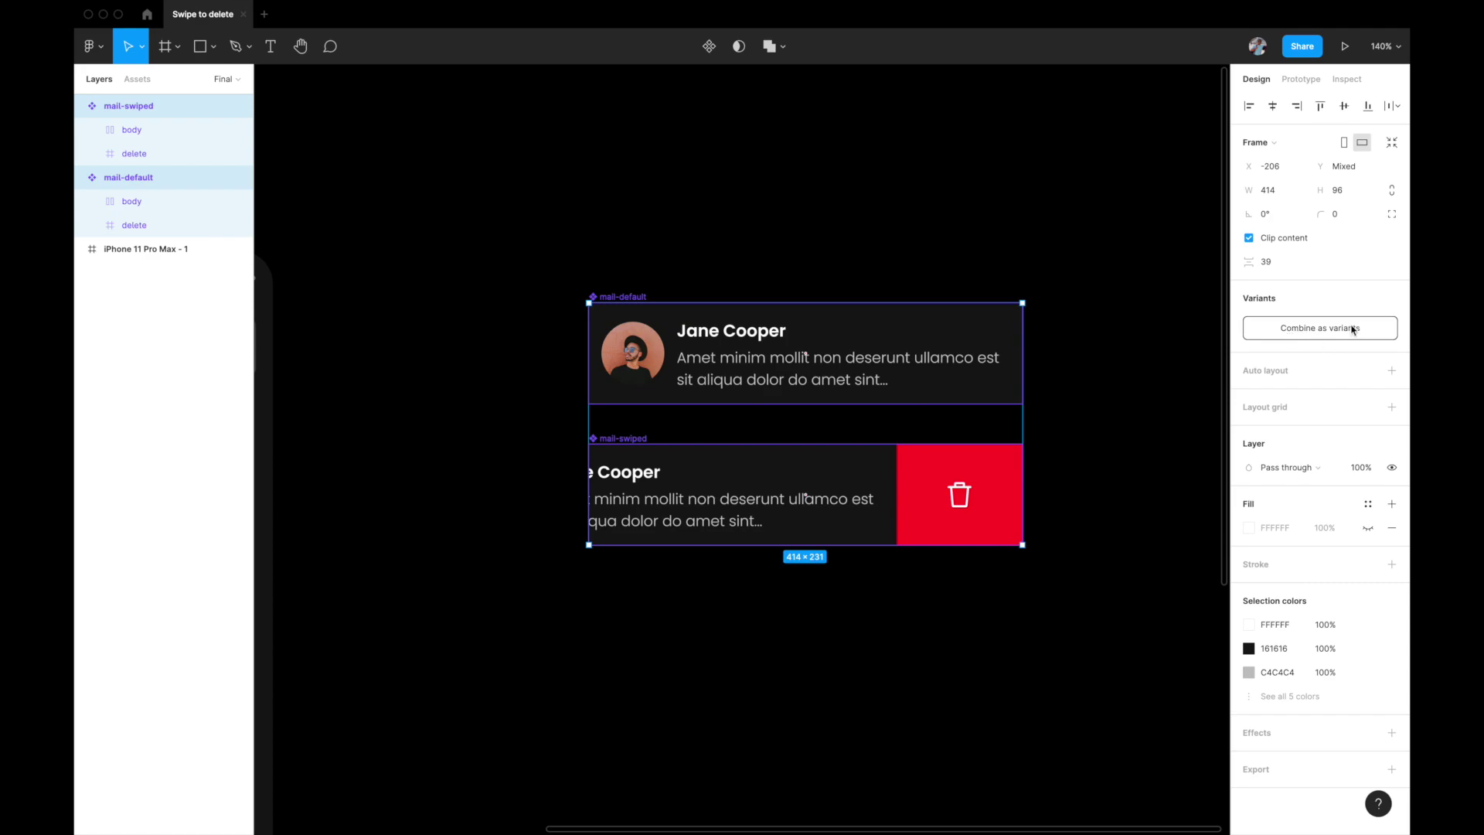
pyautogui.click(1264, 335)
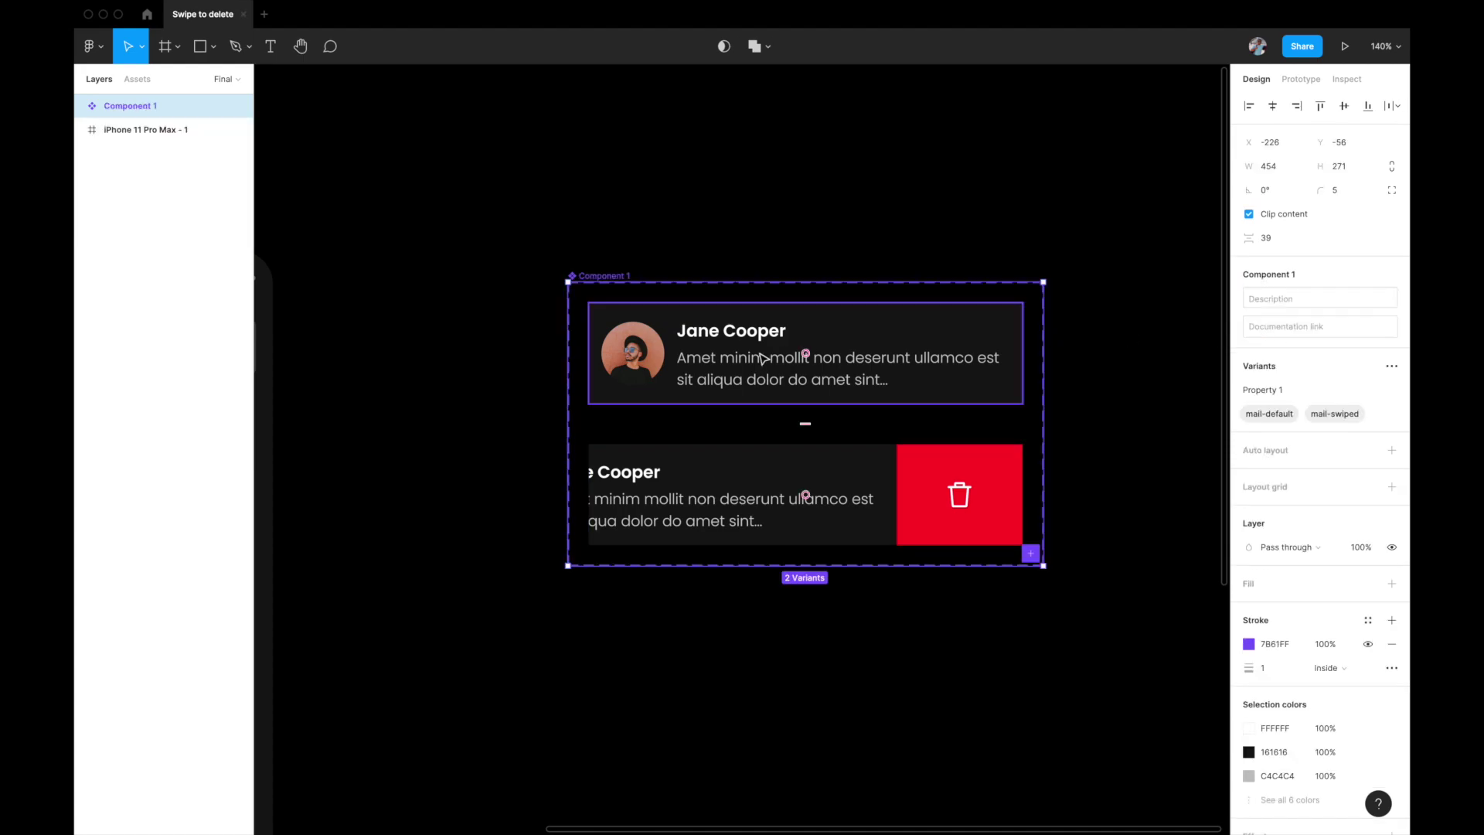
# Step: Collapse both variants in the layer list and reorder mail-default above mail-swiped within Component 1
pyautogui.click(640, 369)
pyautogui.click(674, 492)
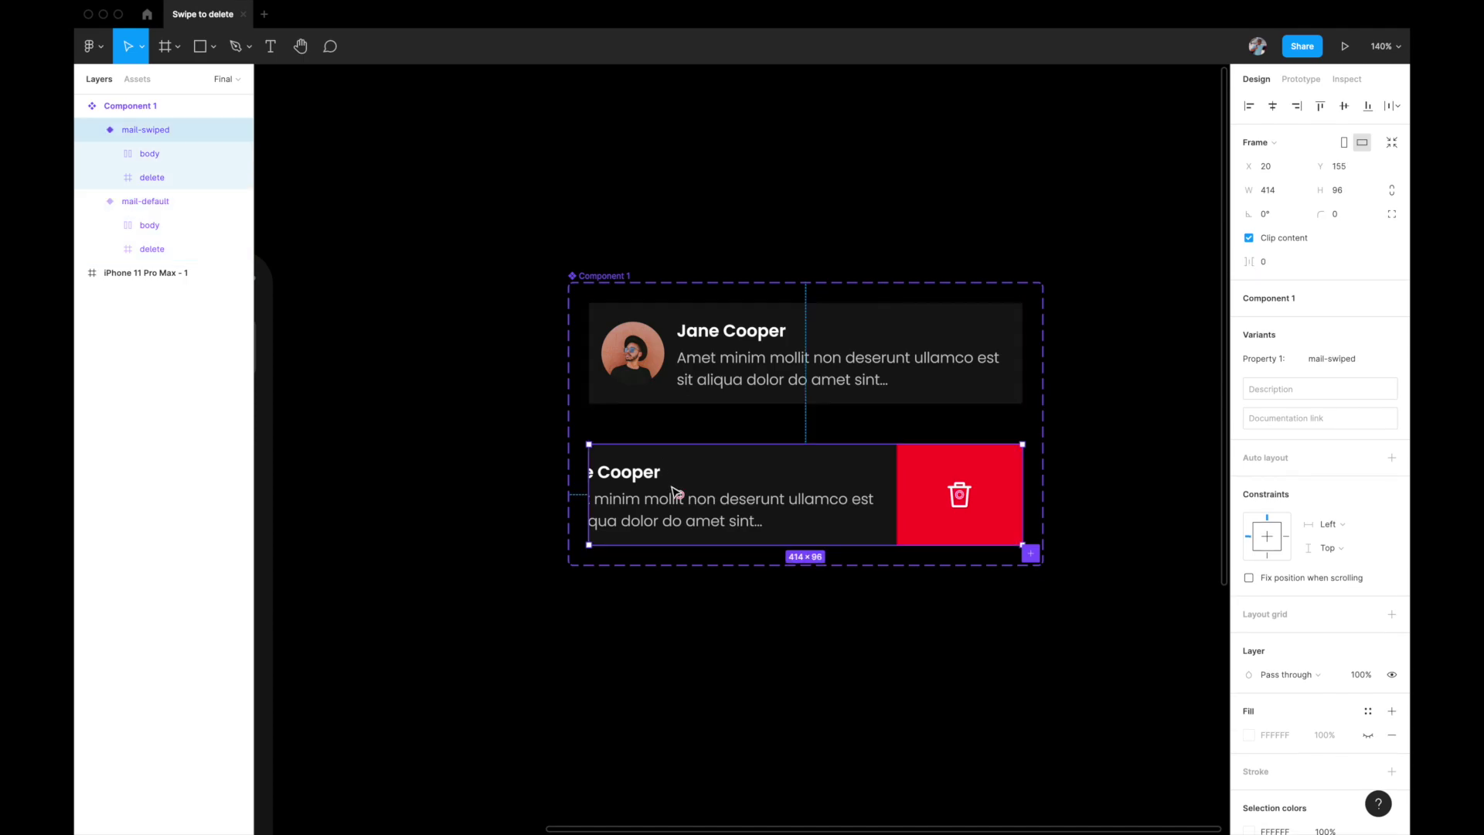
pyautogui.click(163, 201)
pyautogui.click(92, 203)
pyautogui.click(92, 129)
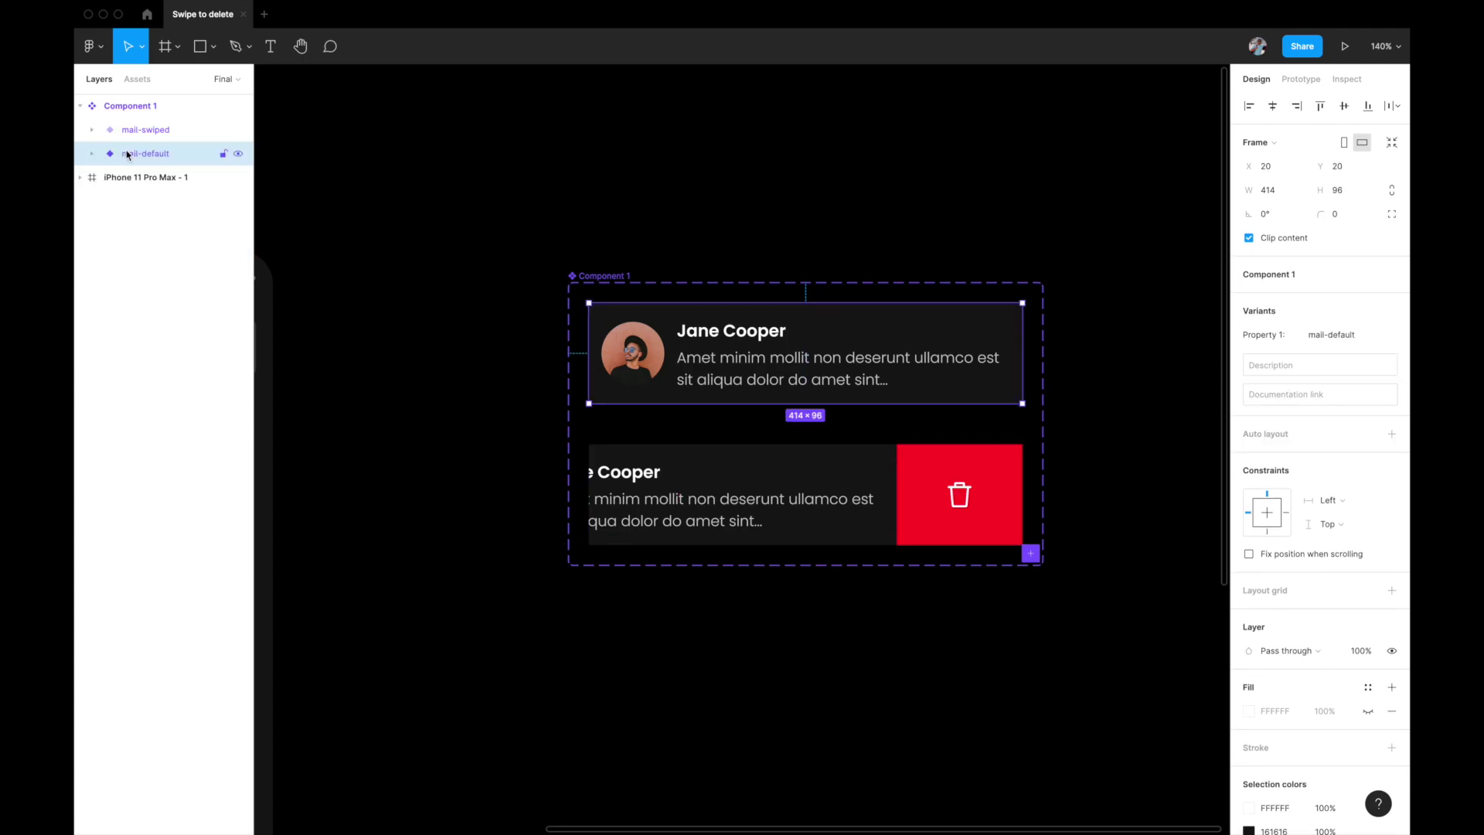
pyautogui.click(420, 271)
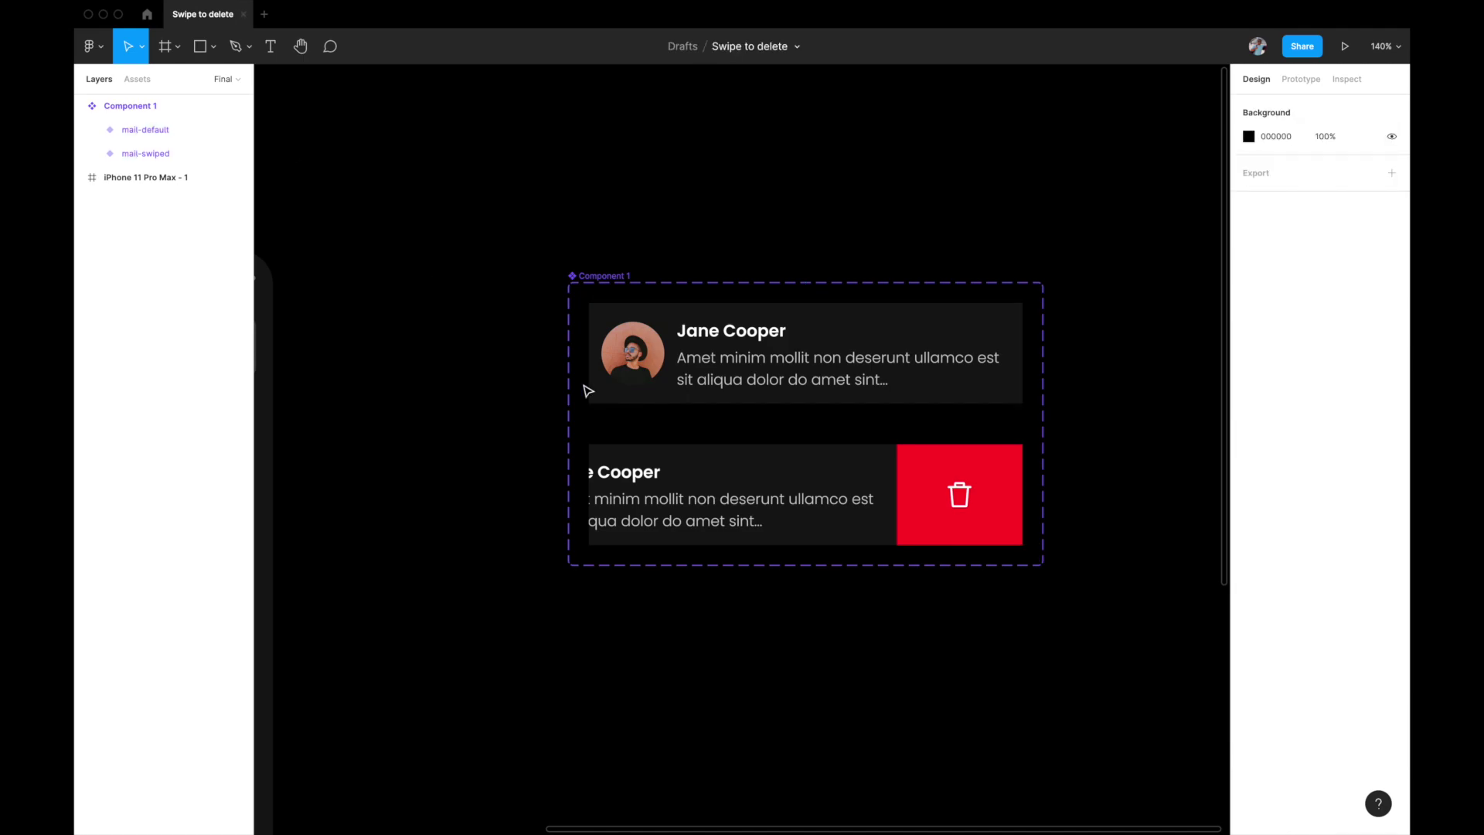
# Step: Try placing an instance of Component 1 on the iPhone 11 Pro Max - 1 frame, centred horizontally, and delete it
pyautogui.scroll(-3, 588, 390)
pyautogui.hscroll(-5, 587, 390)
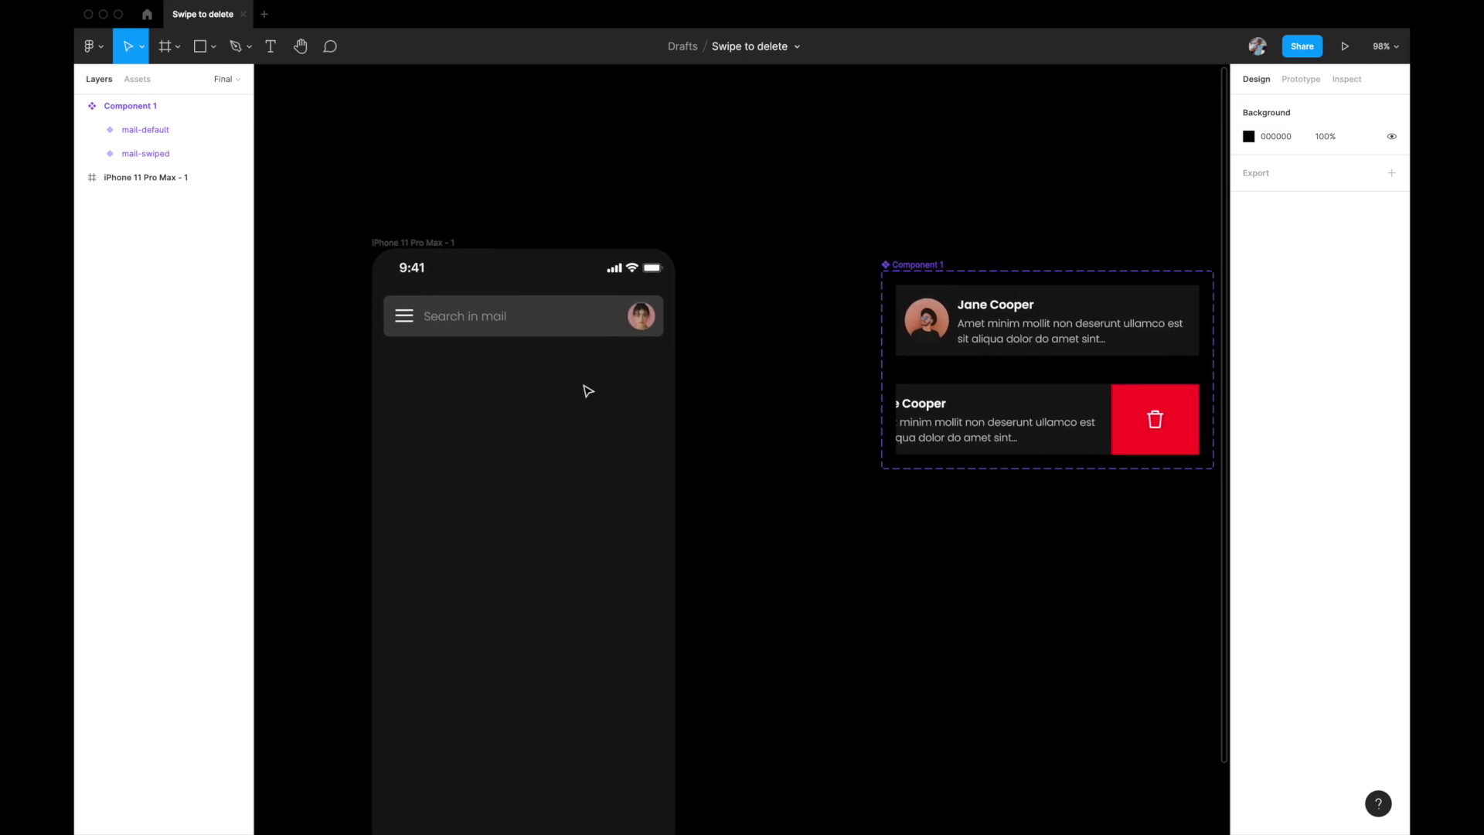
pyautogui.scroll(-2, 587, 390)
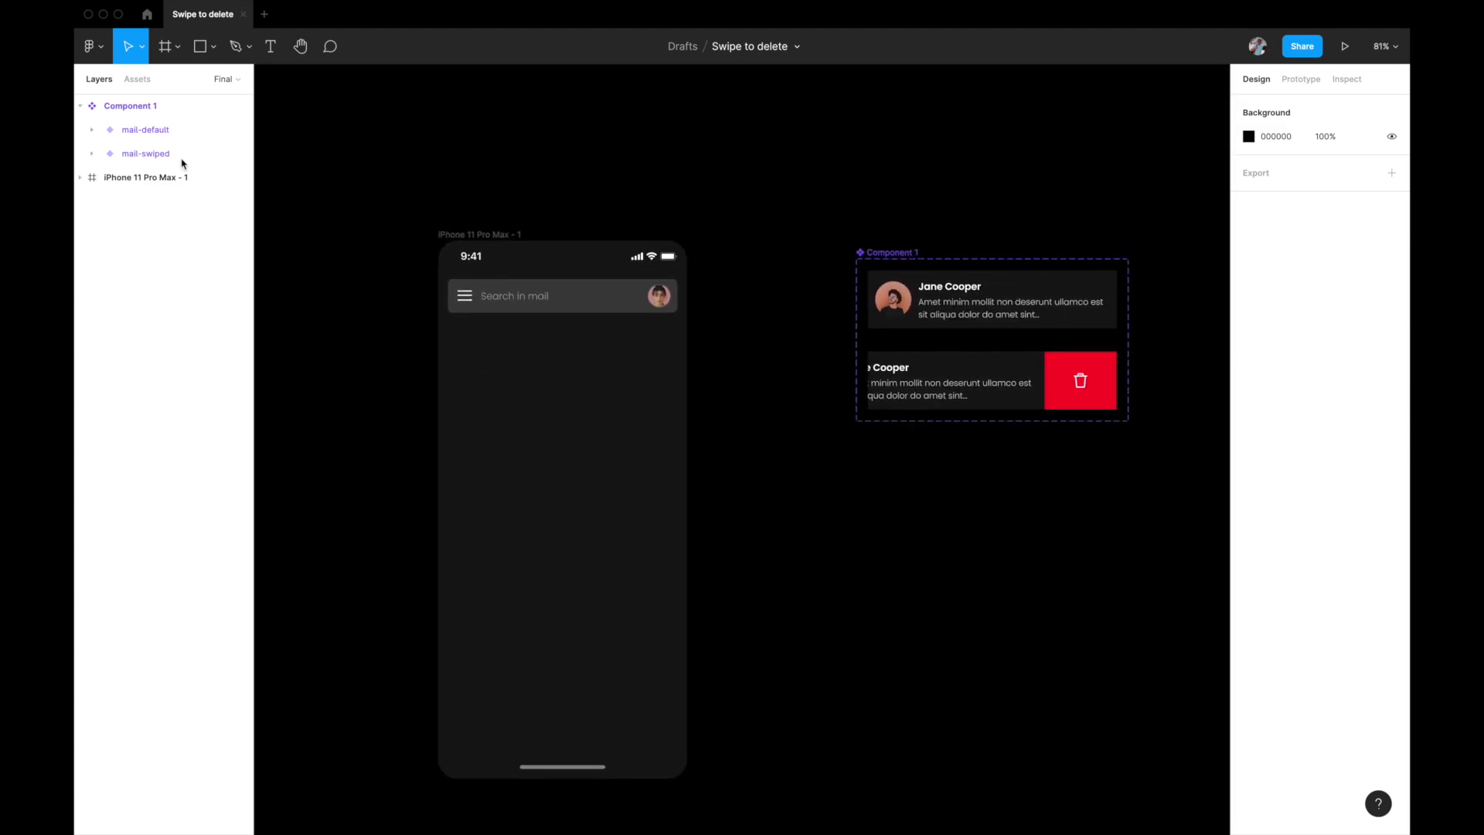
pyautogui.click(136, 86)
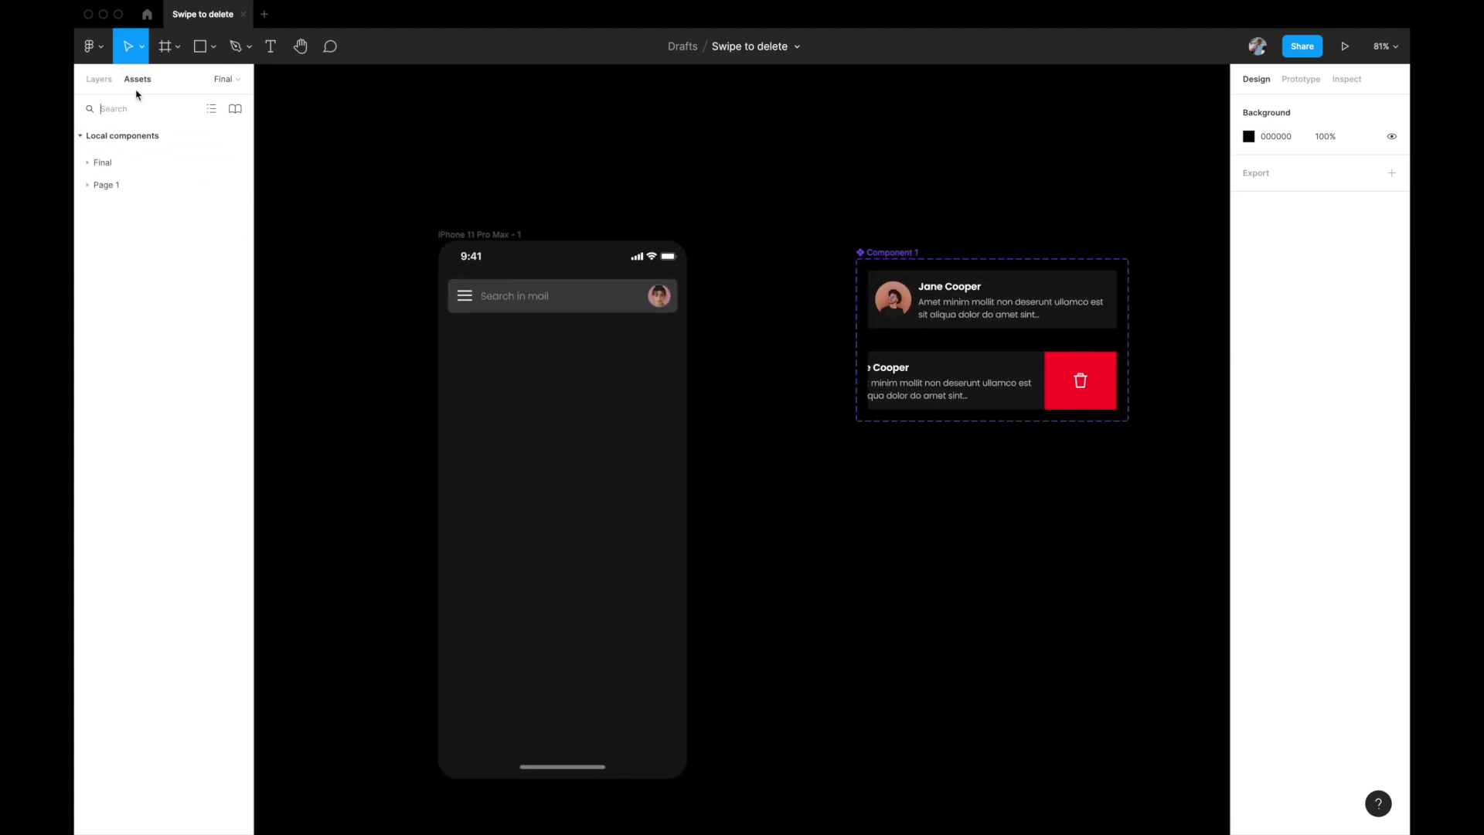
pyautogui.click(88, 163)
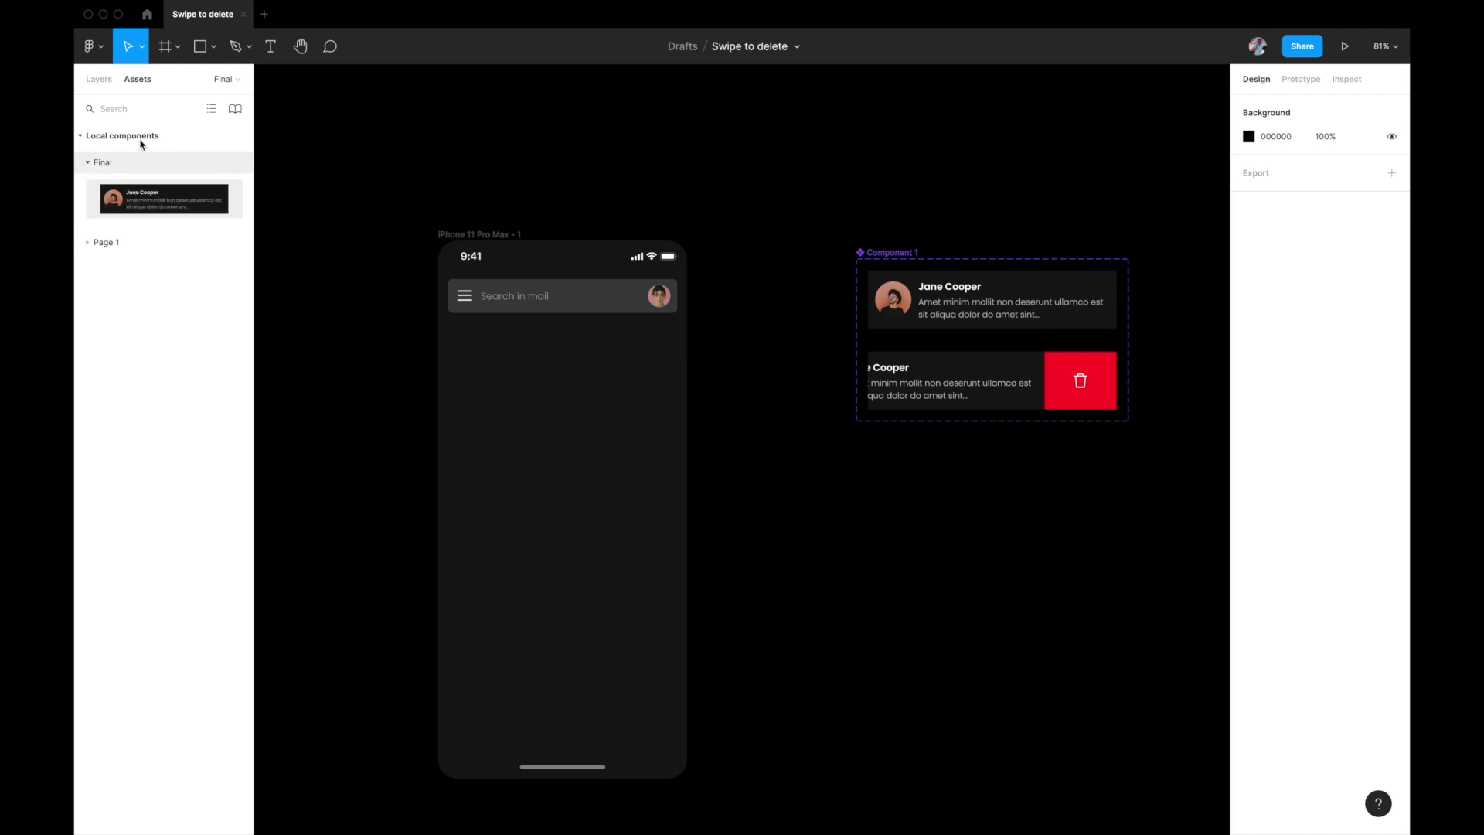
pyautogui.moveTo(149, 201); pyautogui.dragTo(497, 393)
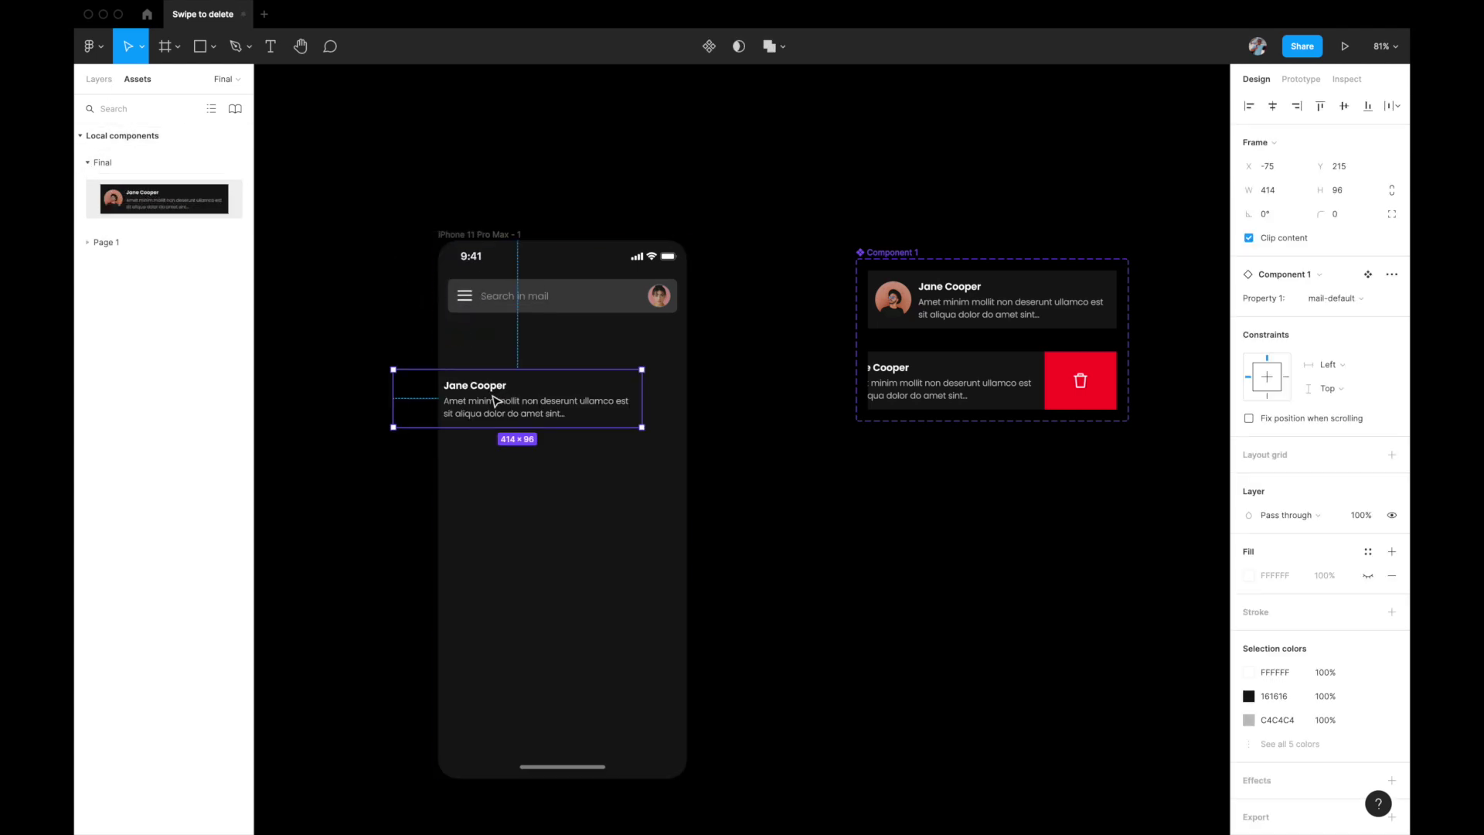
pyautogui.click(1272, 106)
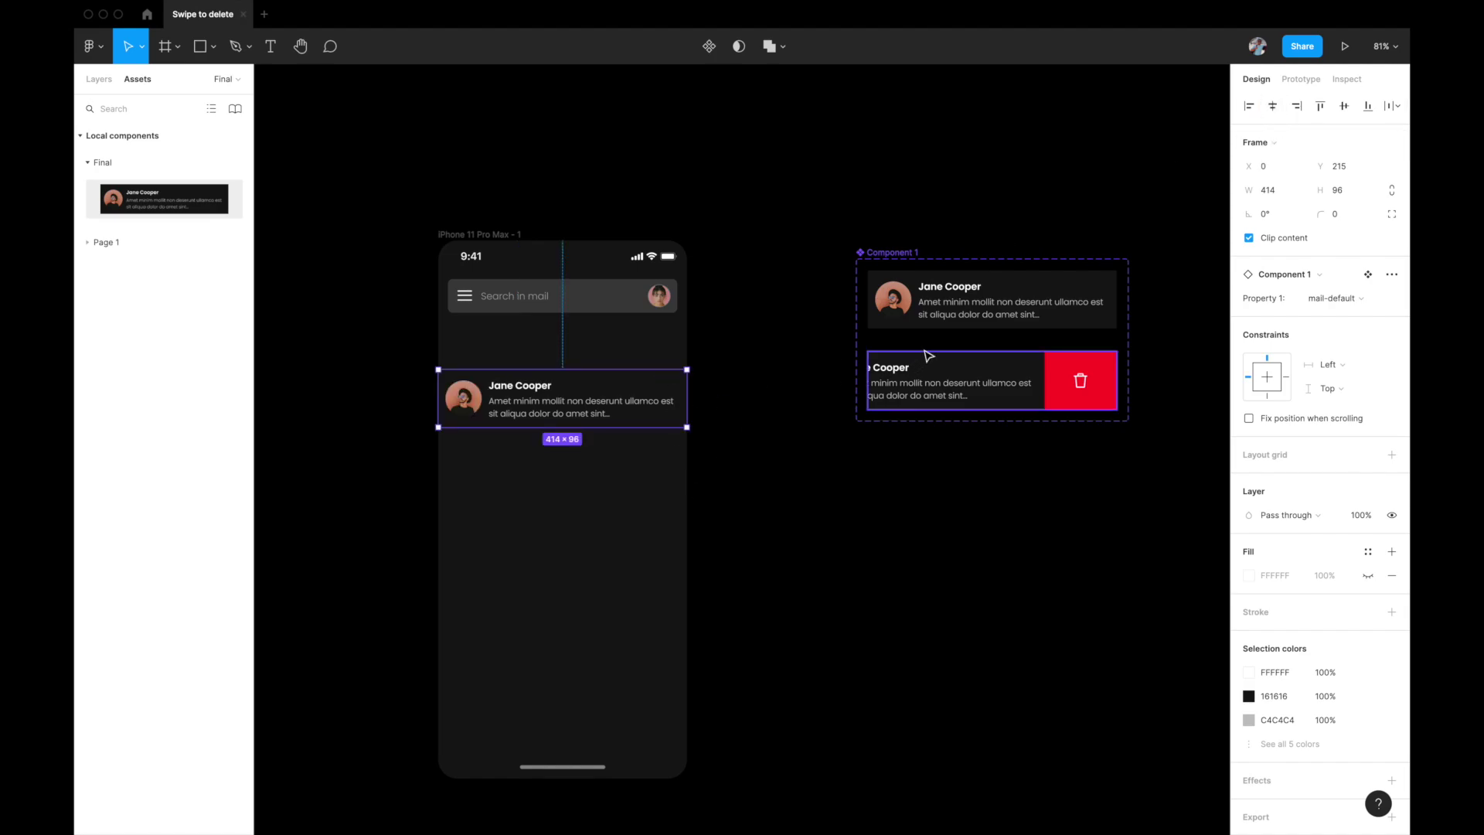
pyautogui.hscroll(-2, 544, 403)
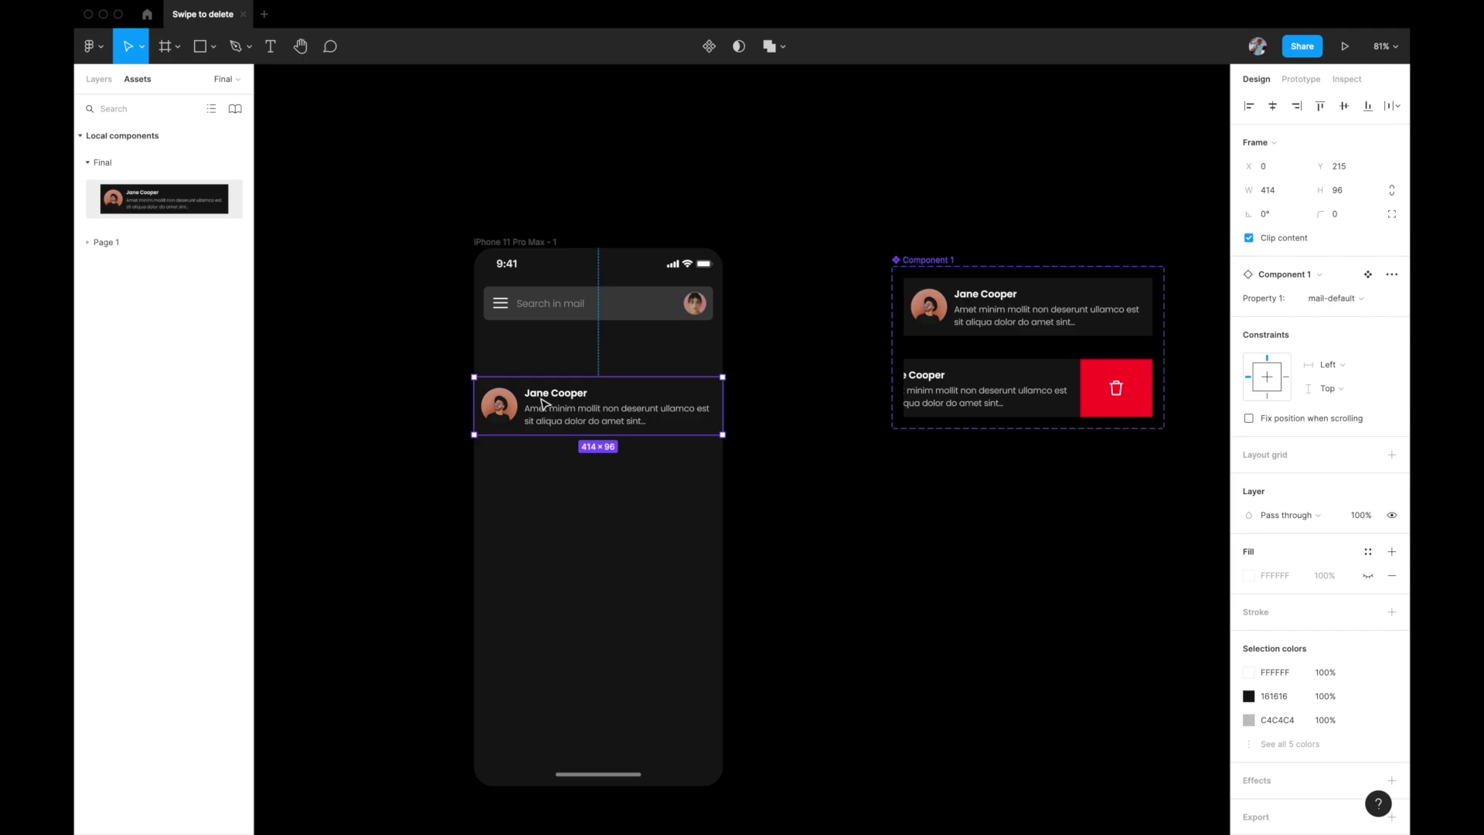
pyautogui.press('BackSpace')
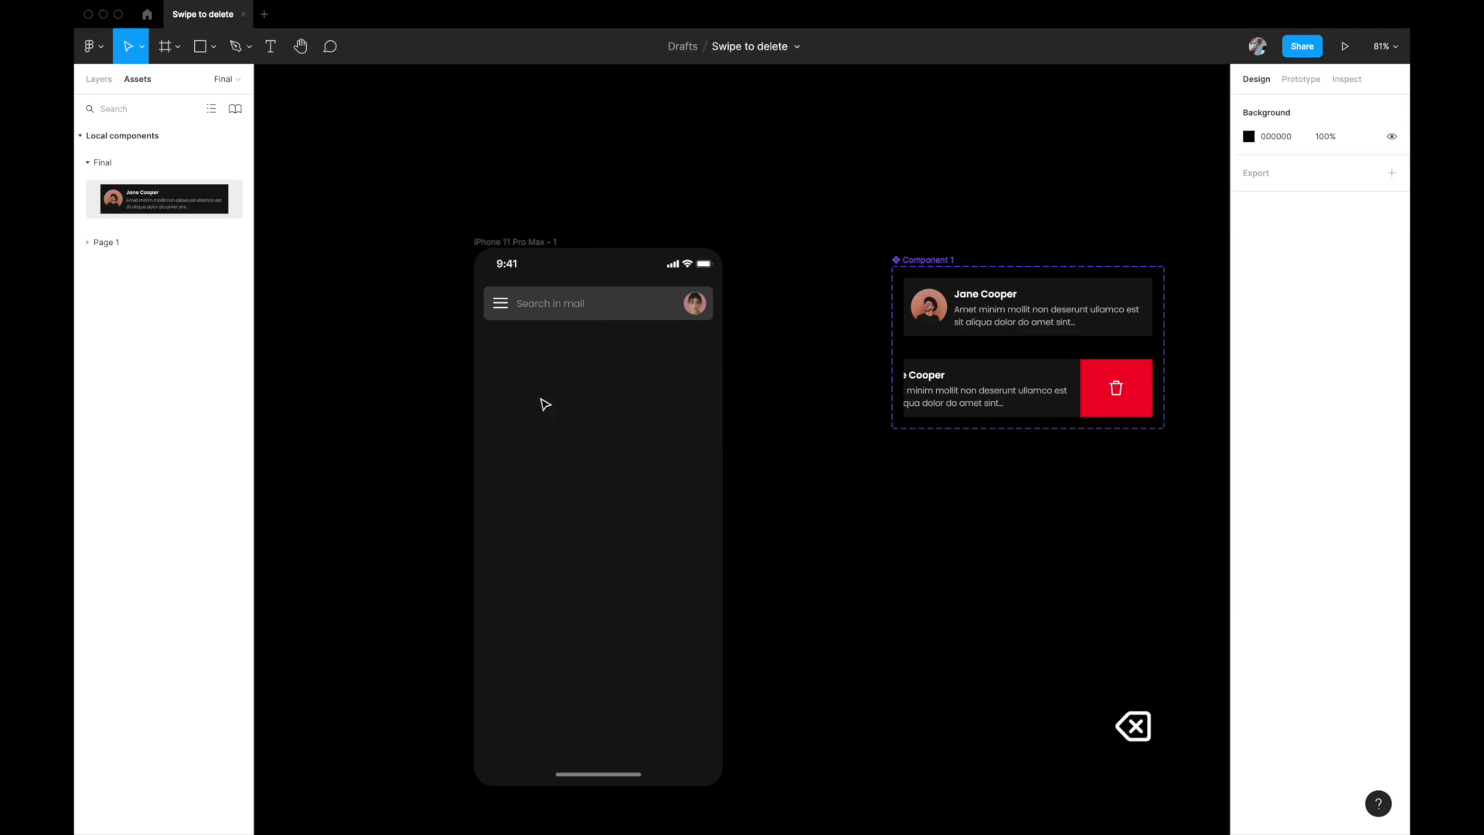
# Step: Connect the body layer of mail-default to the mail-swiped variant with a Change to interaction triggered On drag
pyautogui.click(103, 83)
pyautogui.scroll(5, 904, 381)
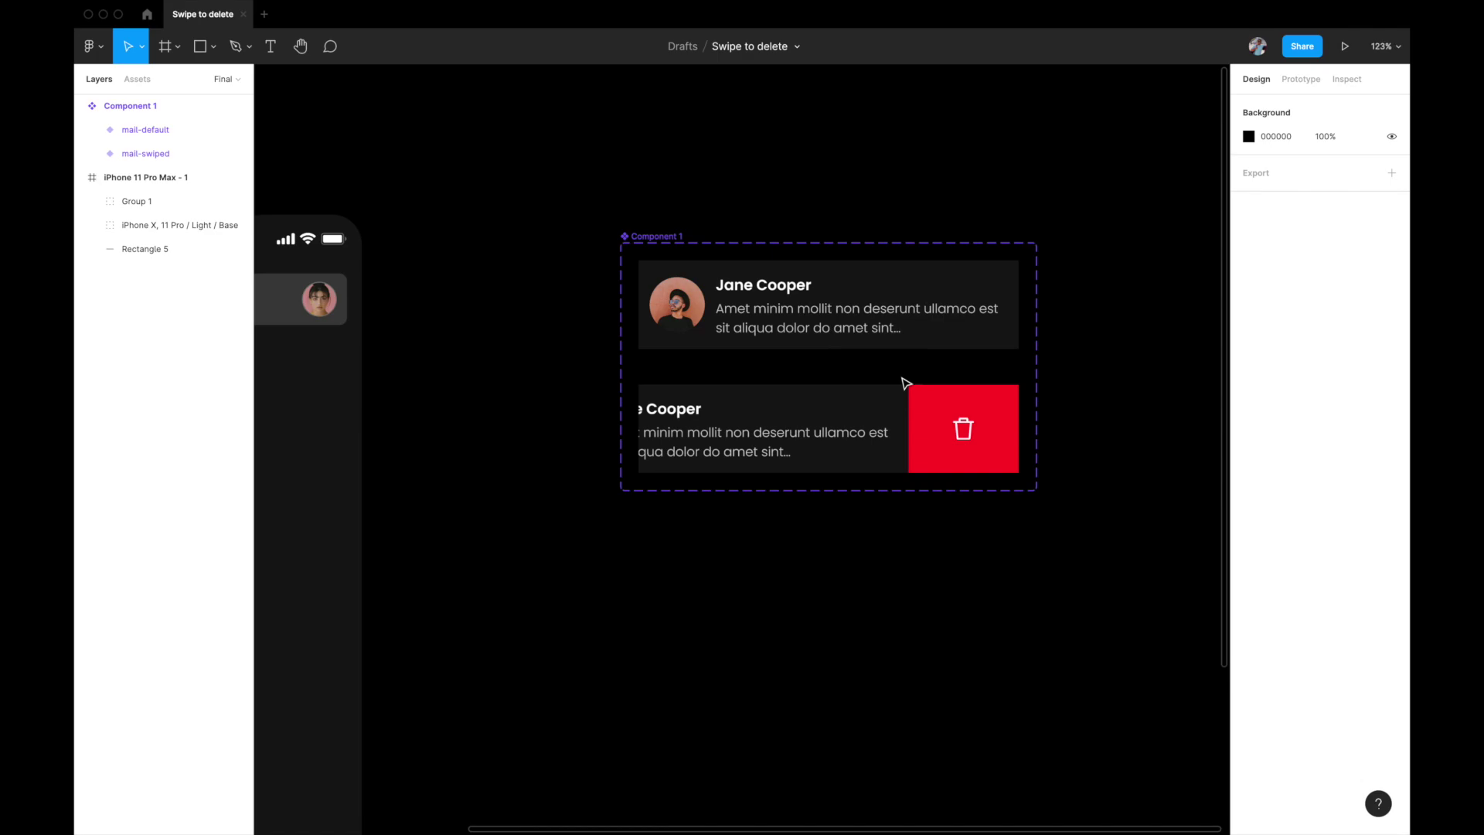
pyautogui.scroll(2, 905, 381)
pyautogui.hscroll(1, 904, 381)
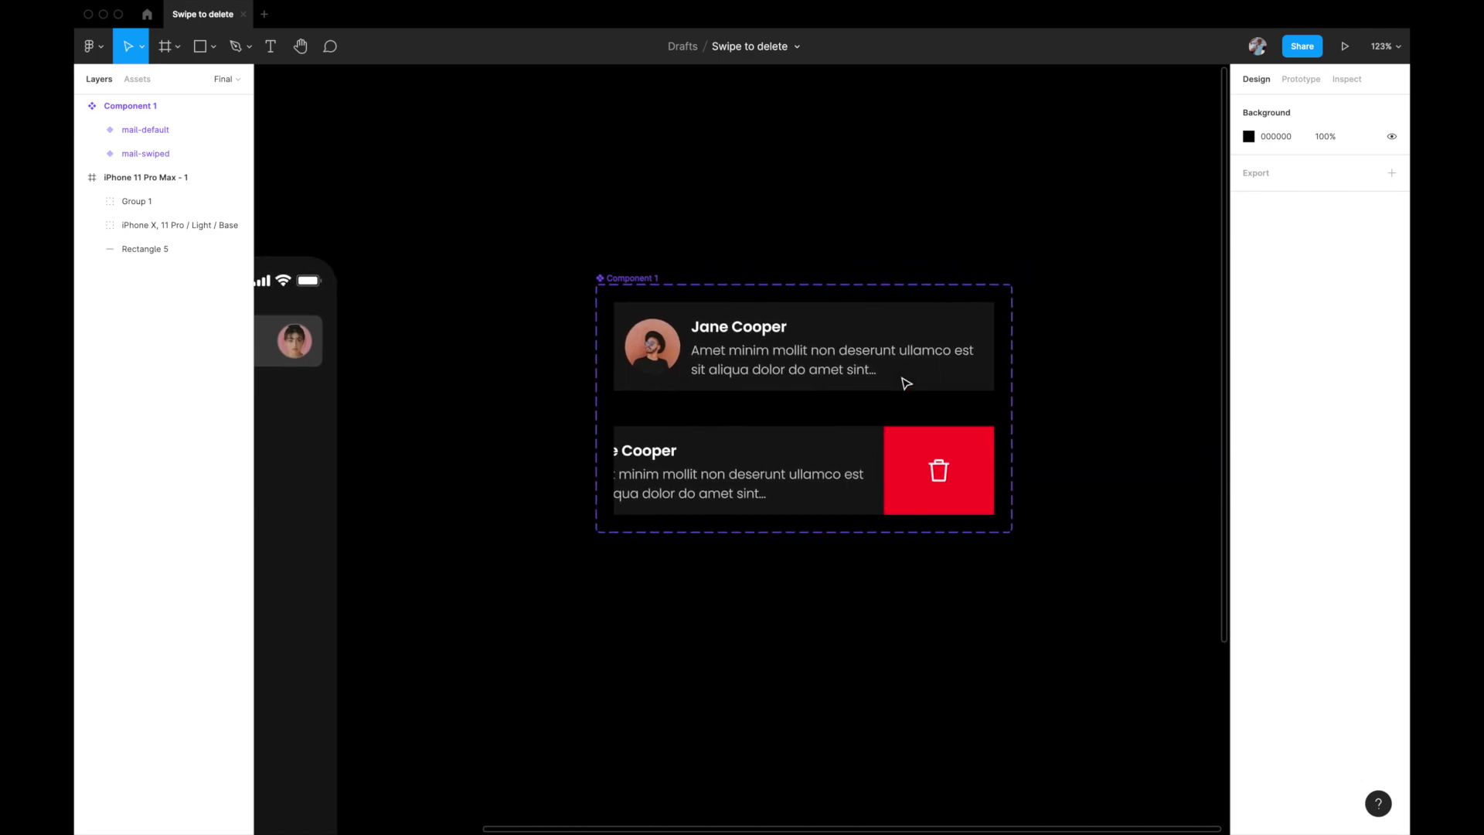
pyautogui.scroll(3, 906, 383)
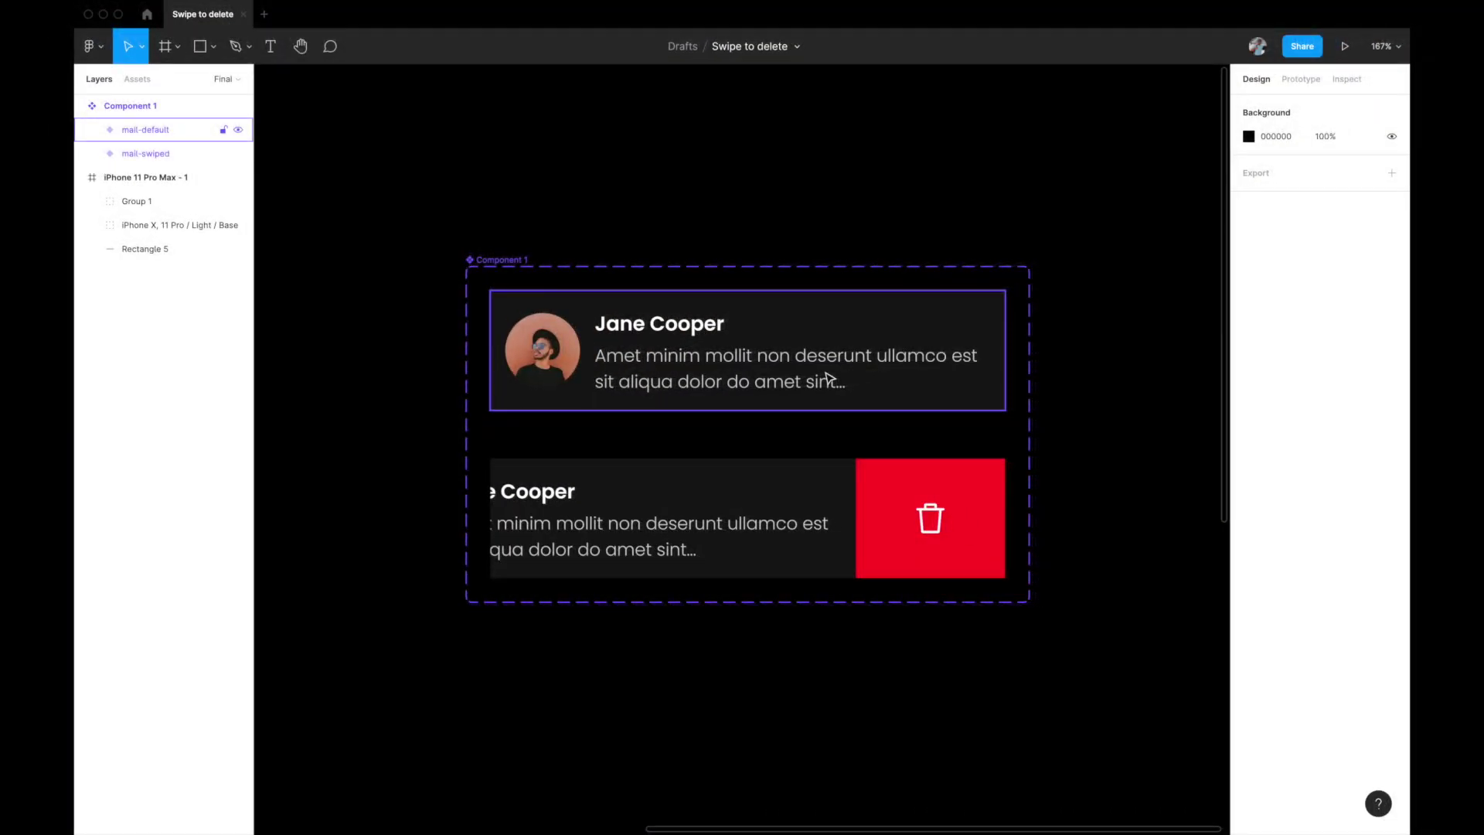
pyautogui.click(864, 336)
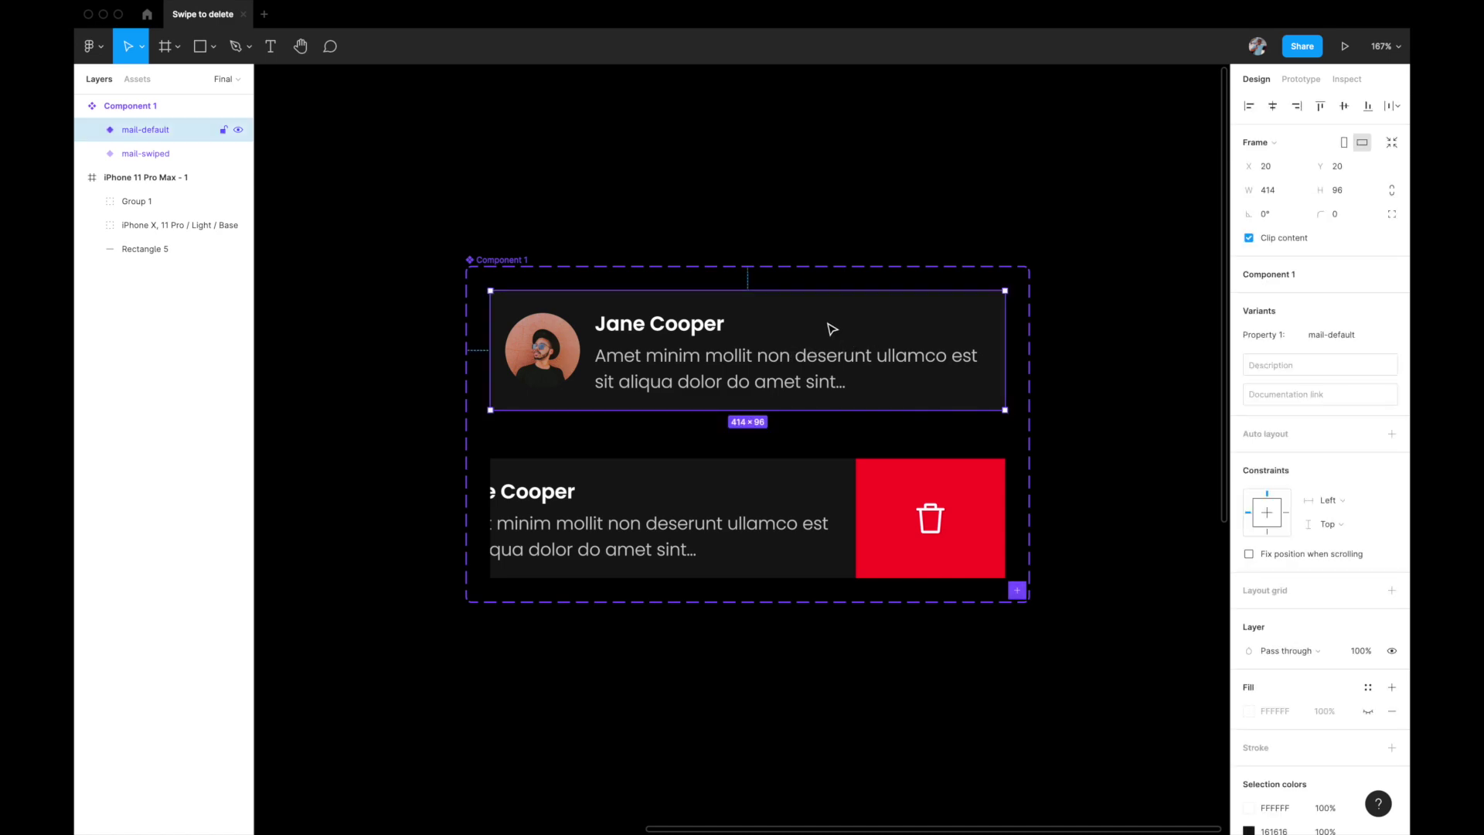
pyautogui.doubleClick(832, 327)
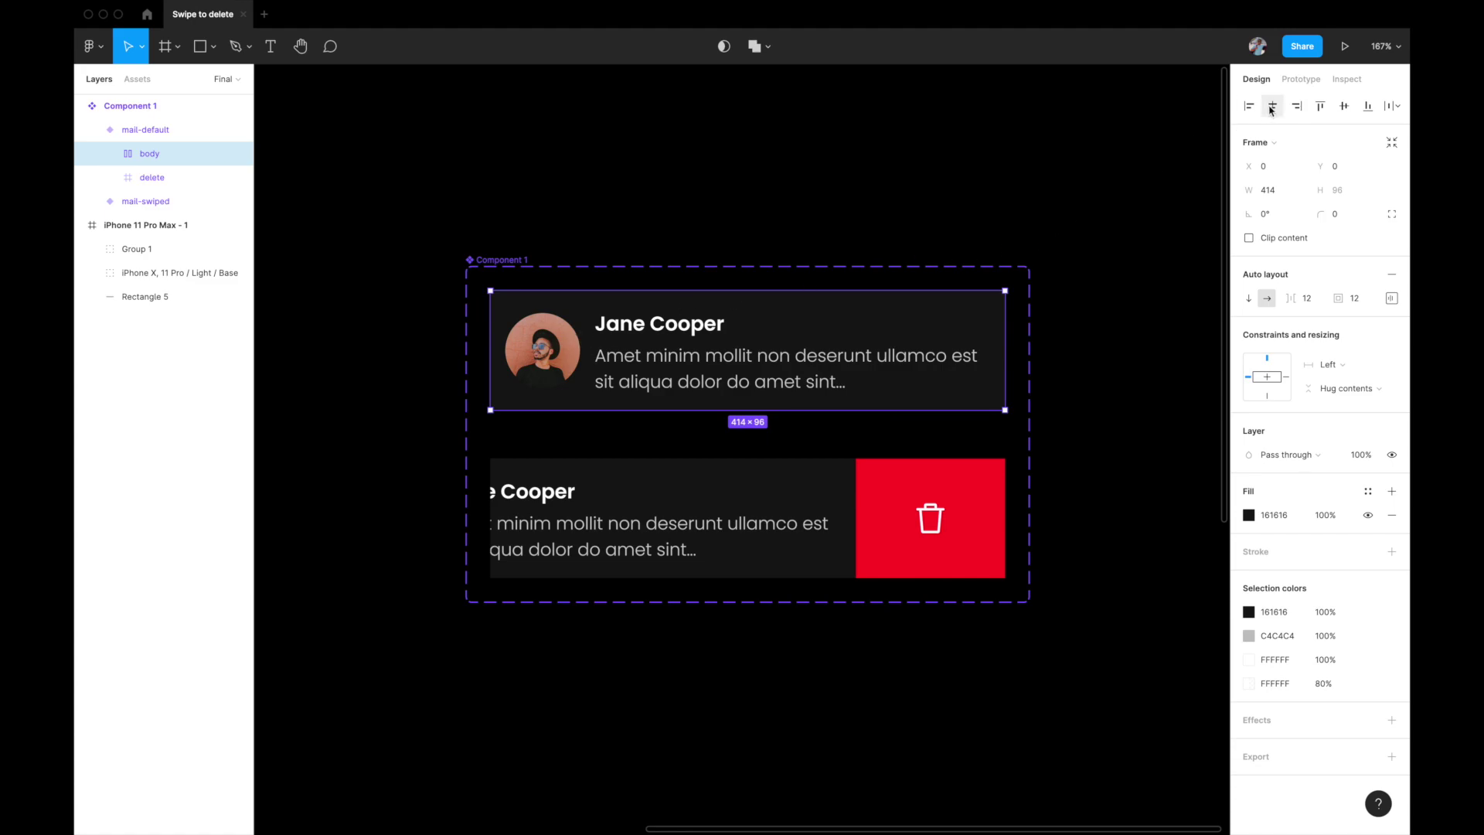
pyautogui.click(1299, 82)
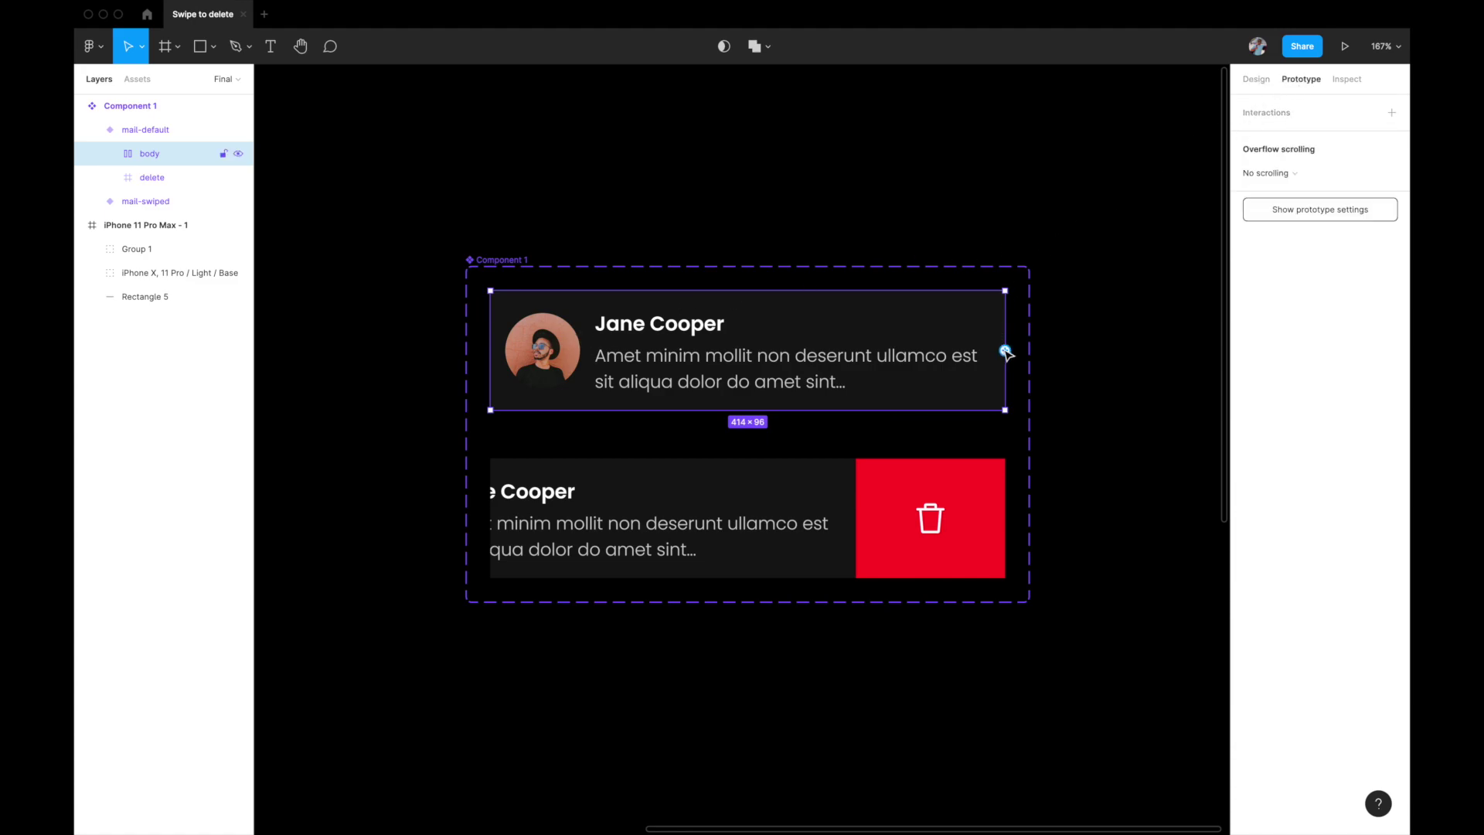
pyautogui.moveTo(1005, 350); pyautogui.dragTo(745, 473)
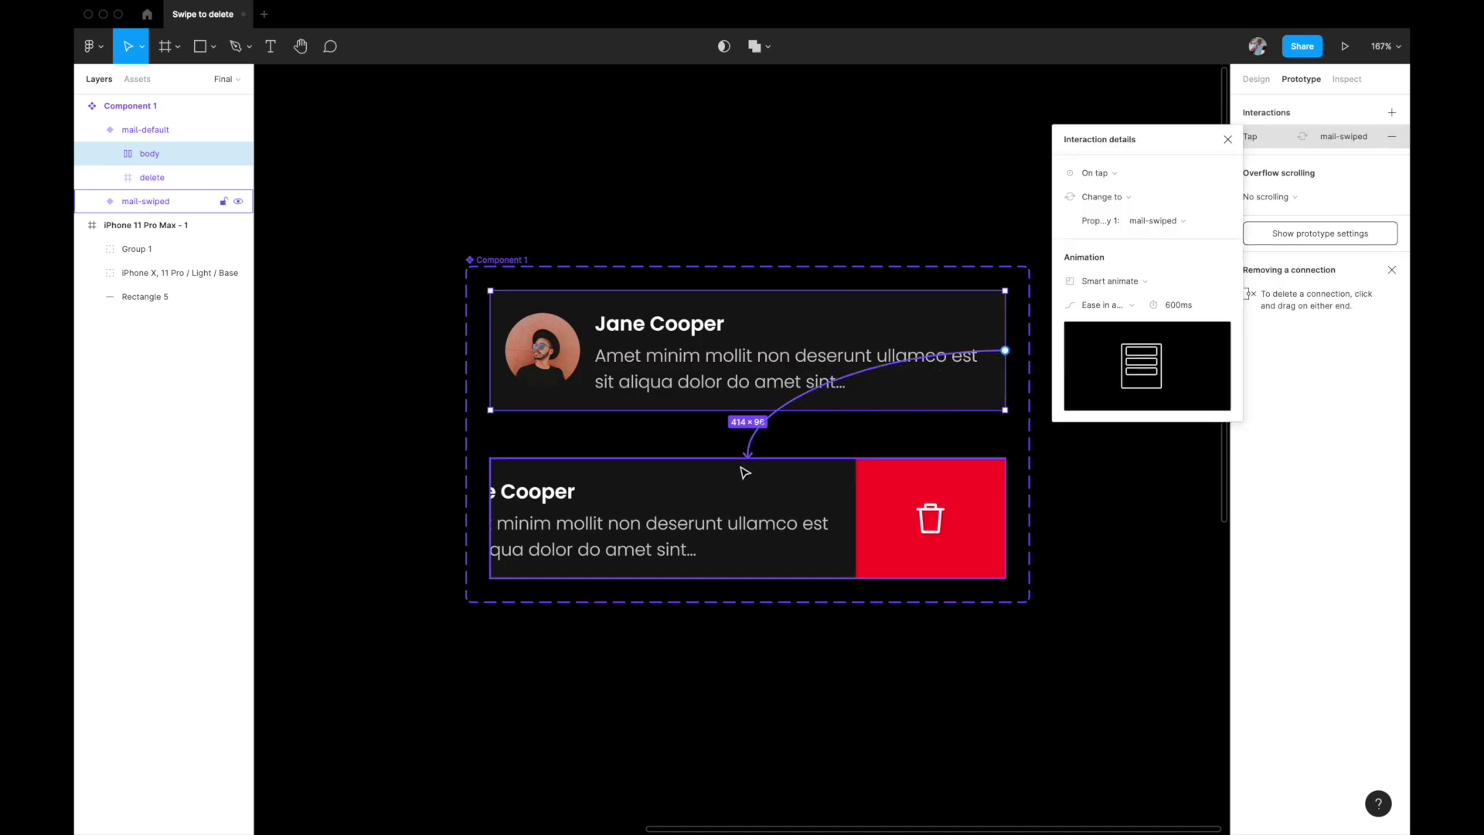
pyautogui.click(1106, 175)
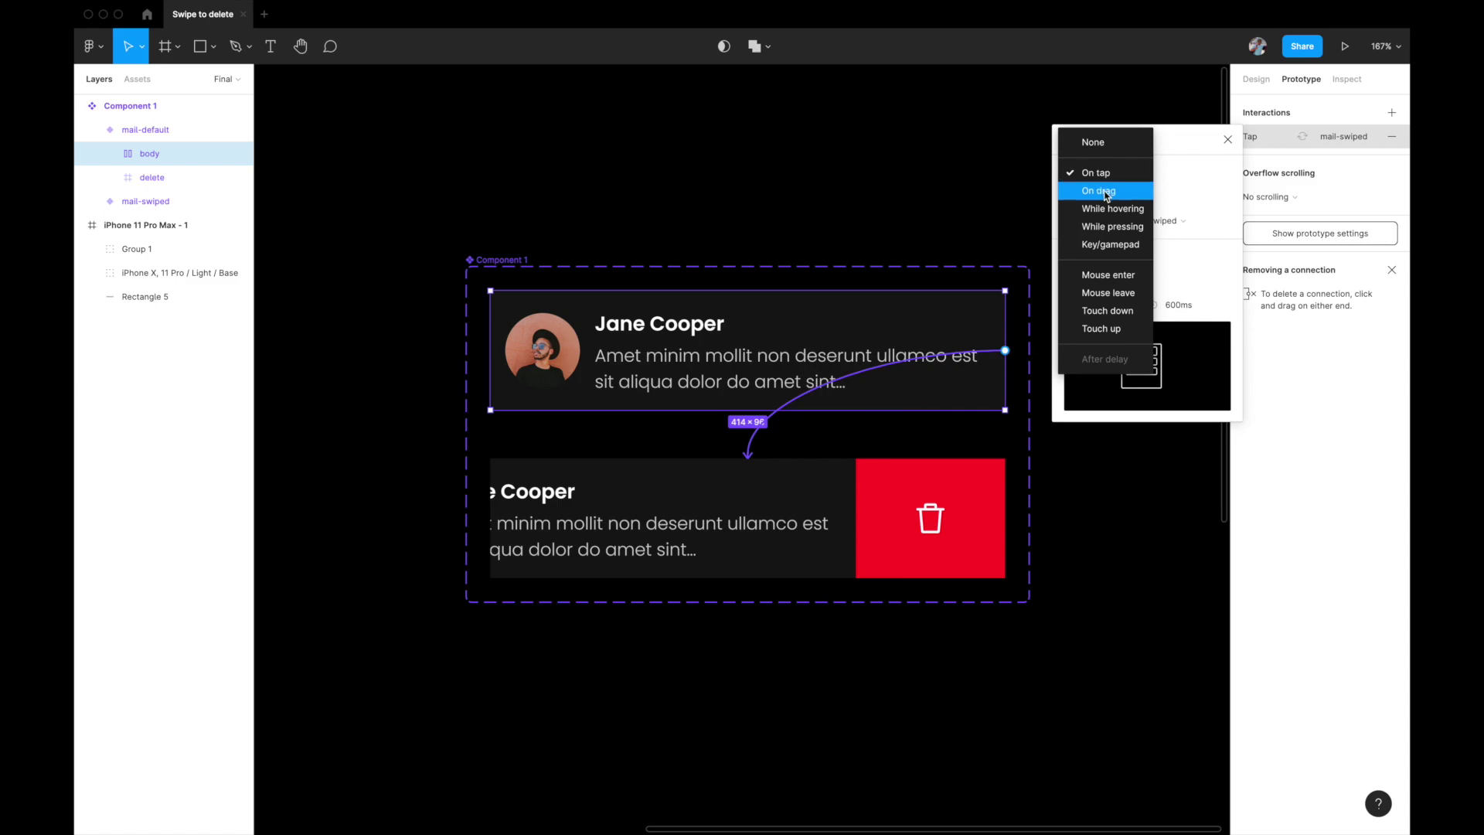
pyautogui.click(1108, 192)
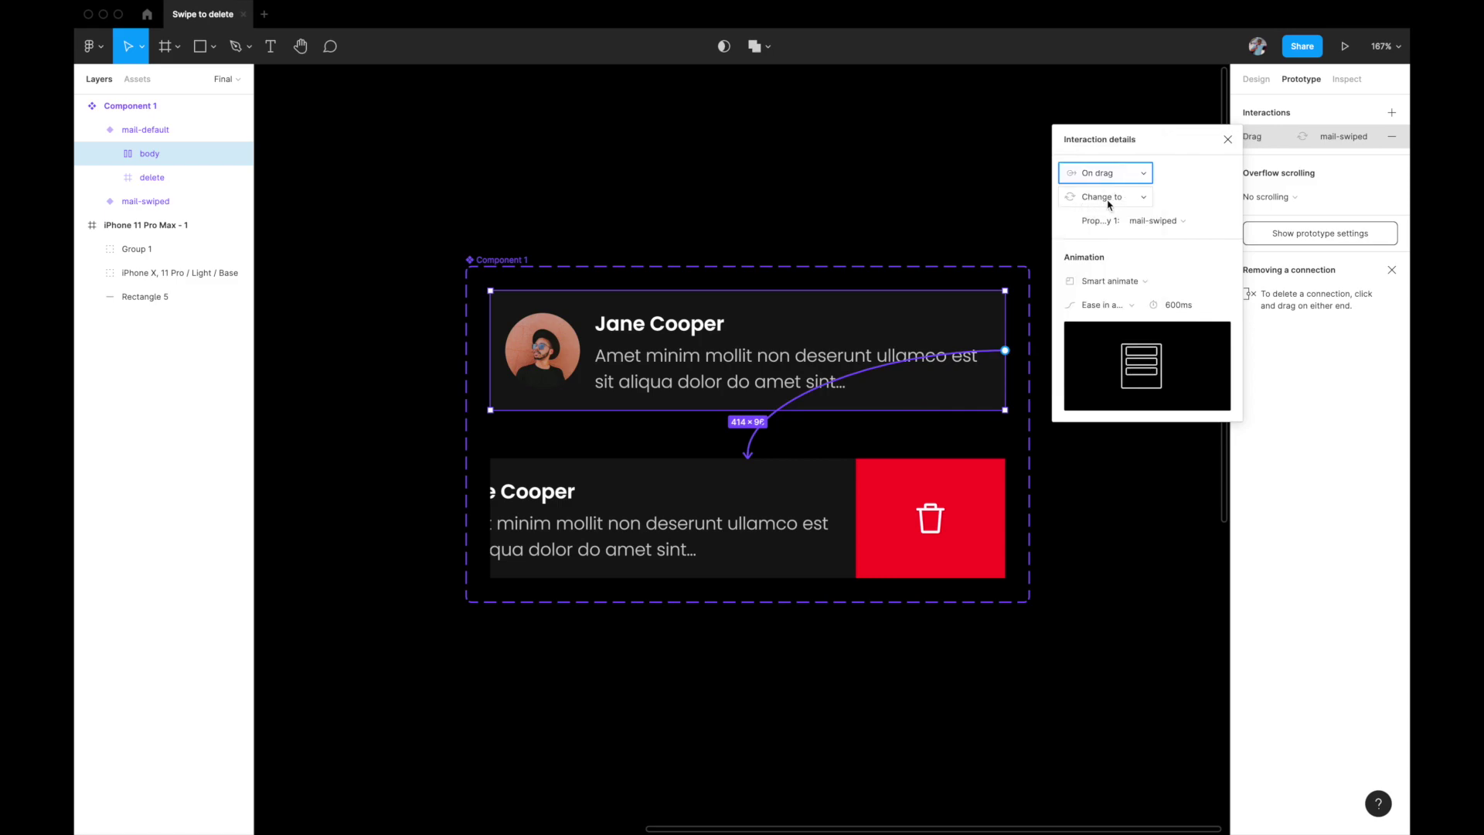
# Step: Keep the Change to action on mail-default's drag interaction and set its Smart animate easing to Ease out back
pyautogui.click(1094, 198)
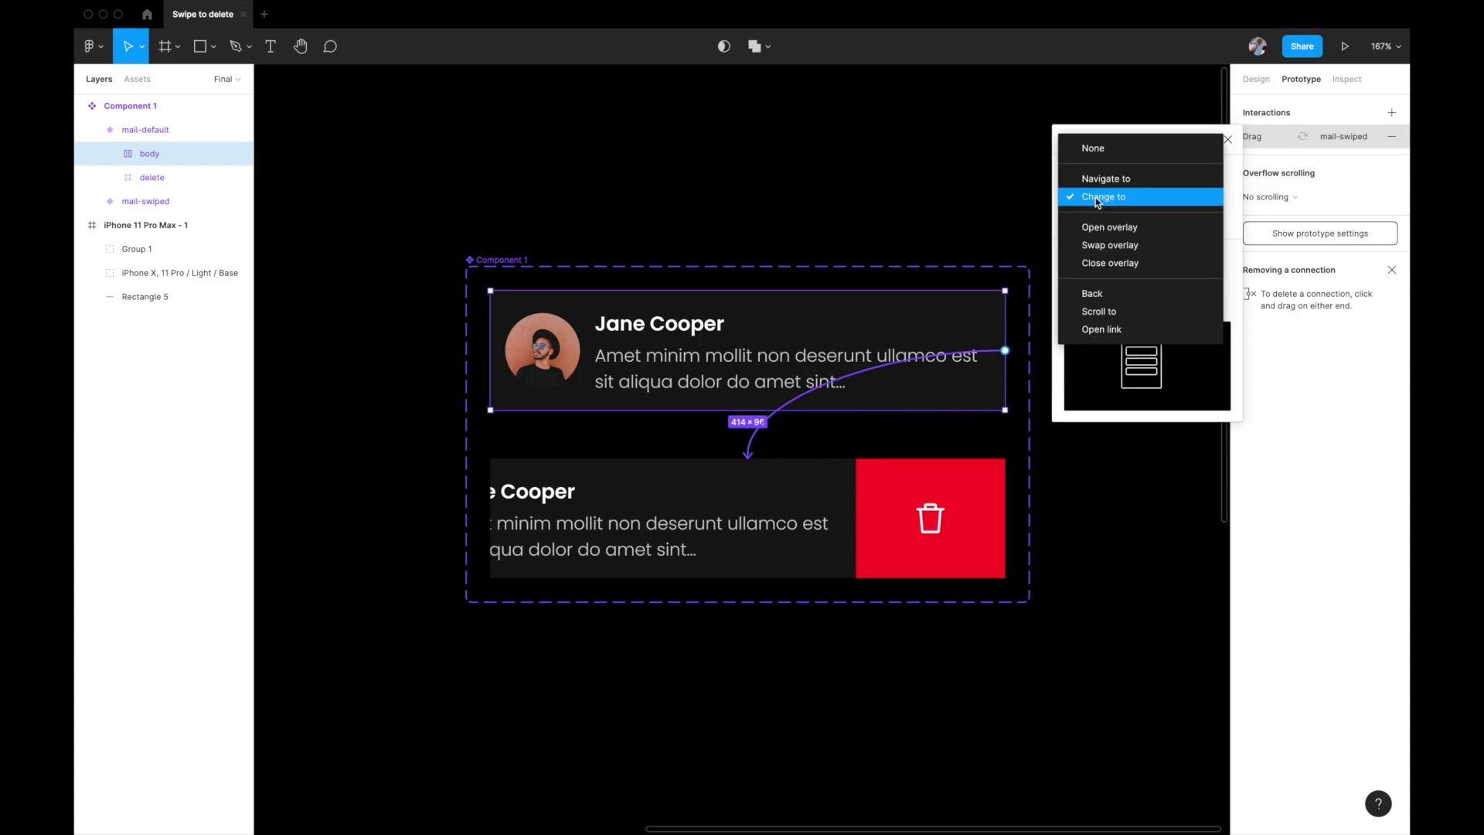
pyautogui.click(1096, 199)
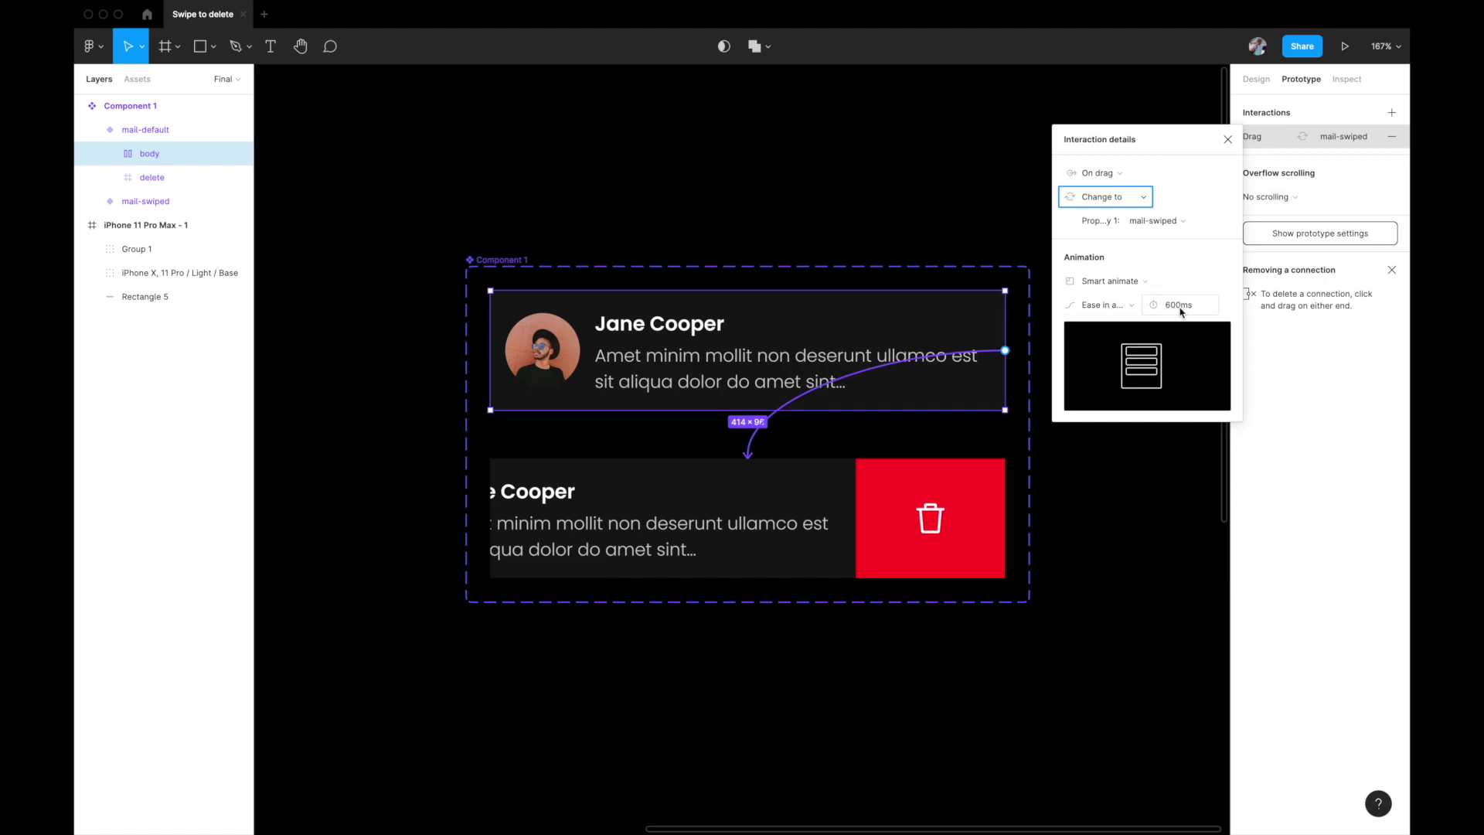
pyautogui.click(1133, 308)
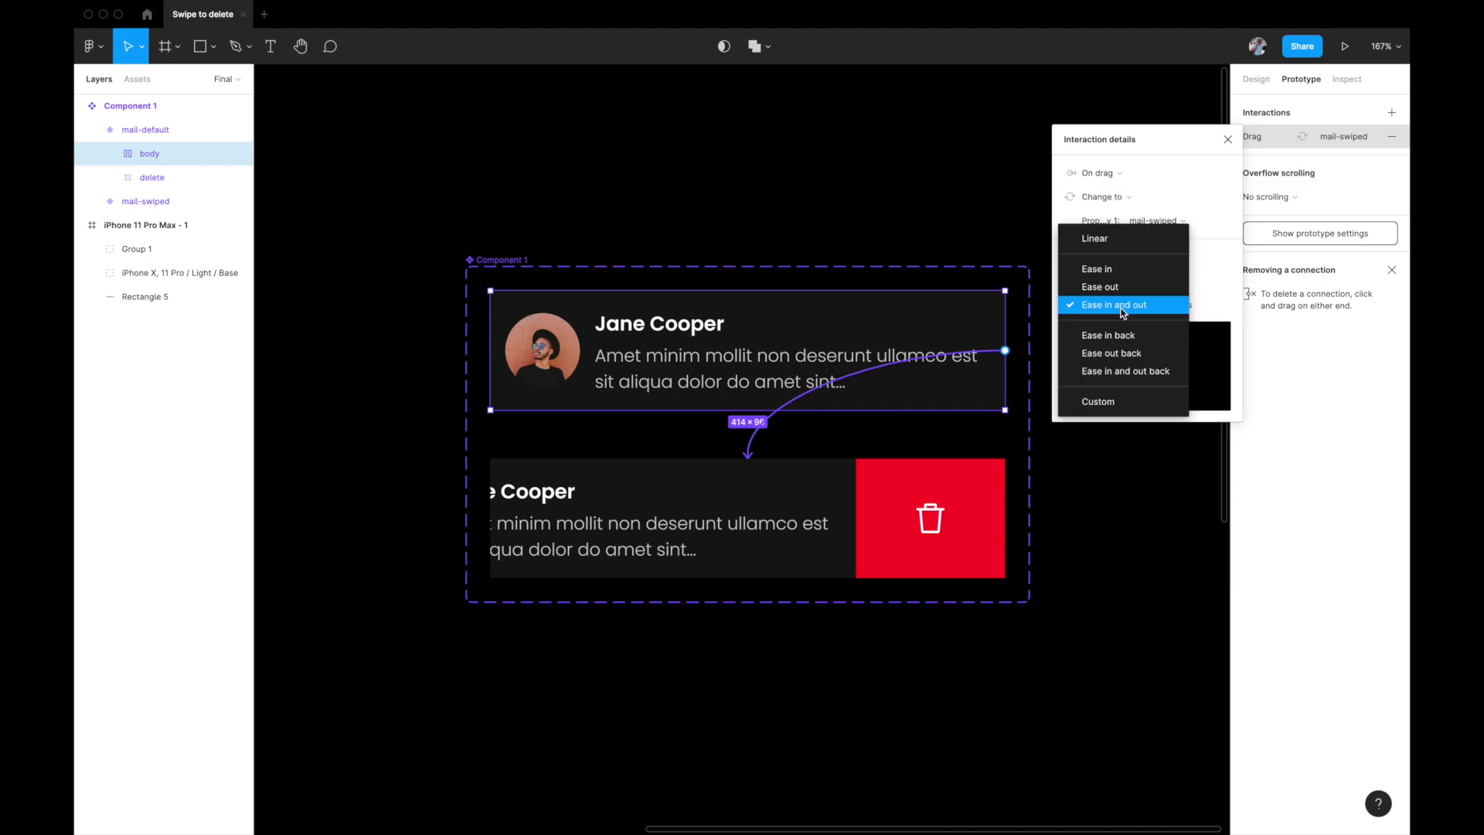
pyautogui.click(1145, 359)
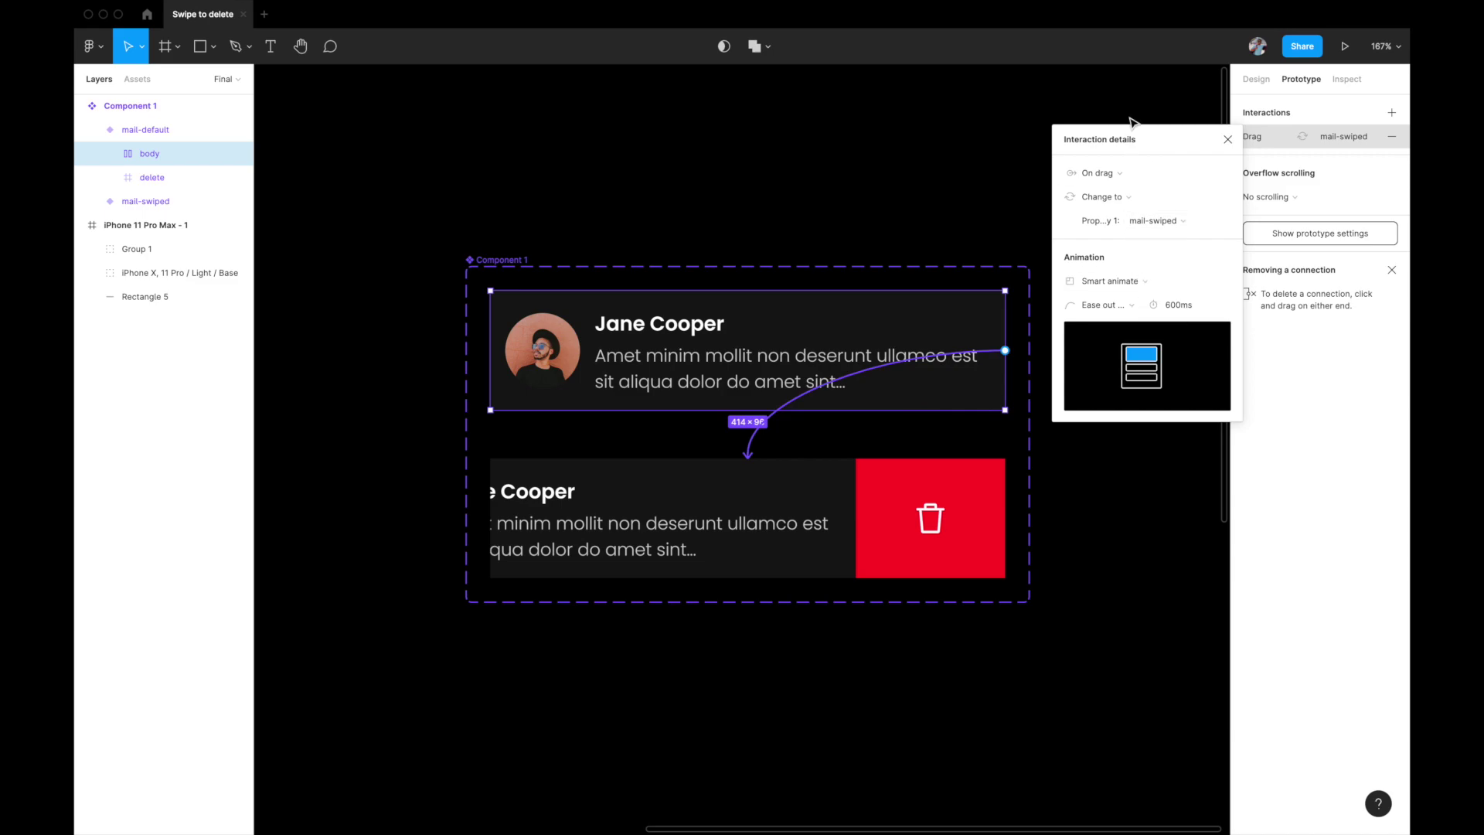
pyautogui.click(1228, 144)
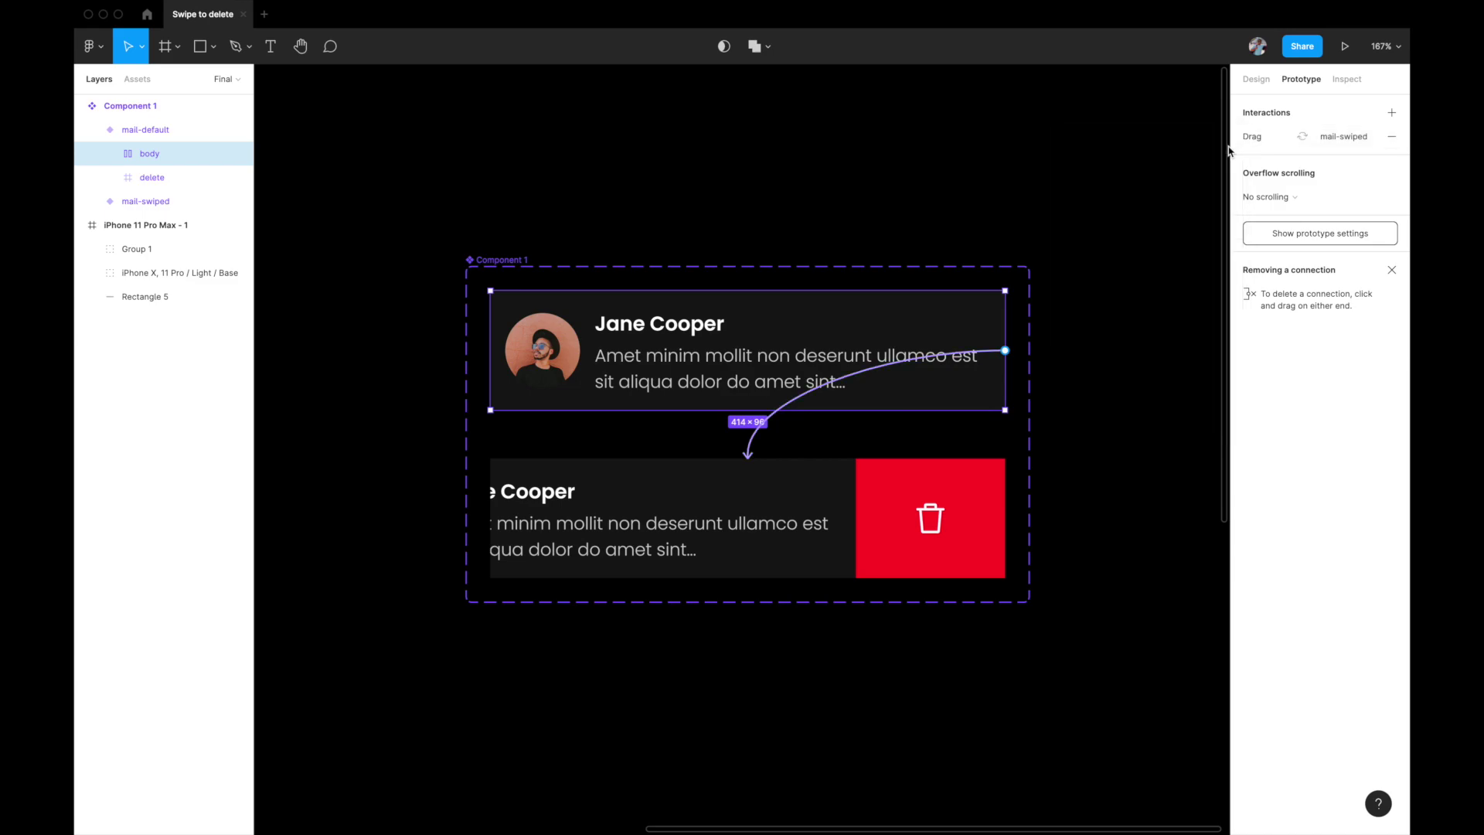
# Step: Connect the body layer of mail-swiped back to the mail-default variant with a Change to interaction triggered On drag
pyautogui.click(684, 492)
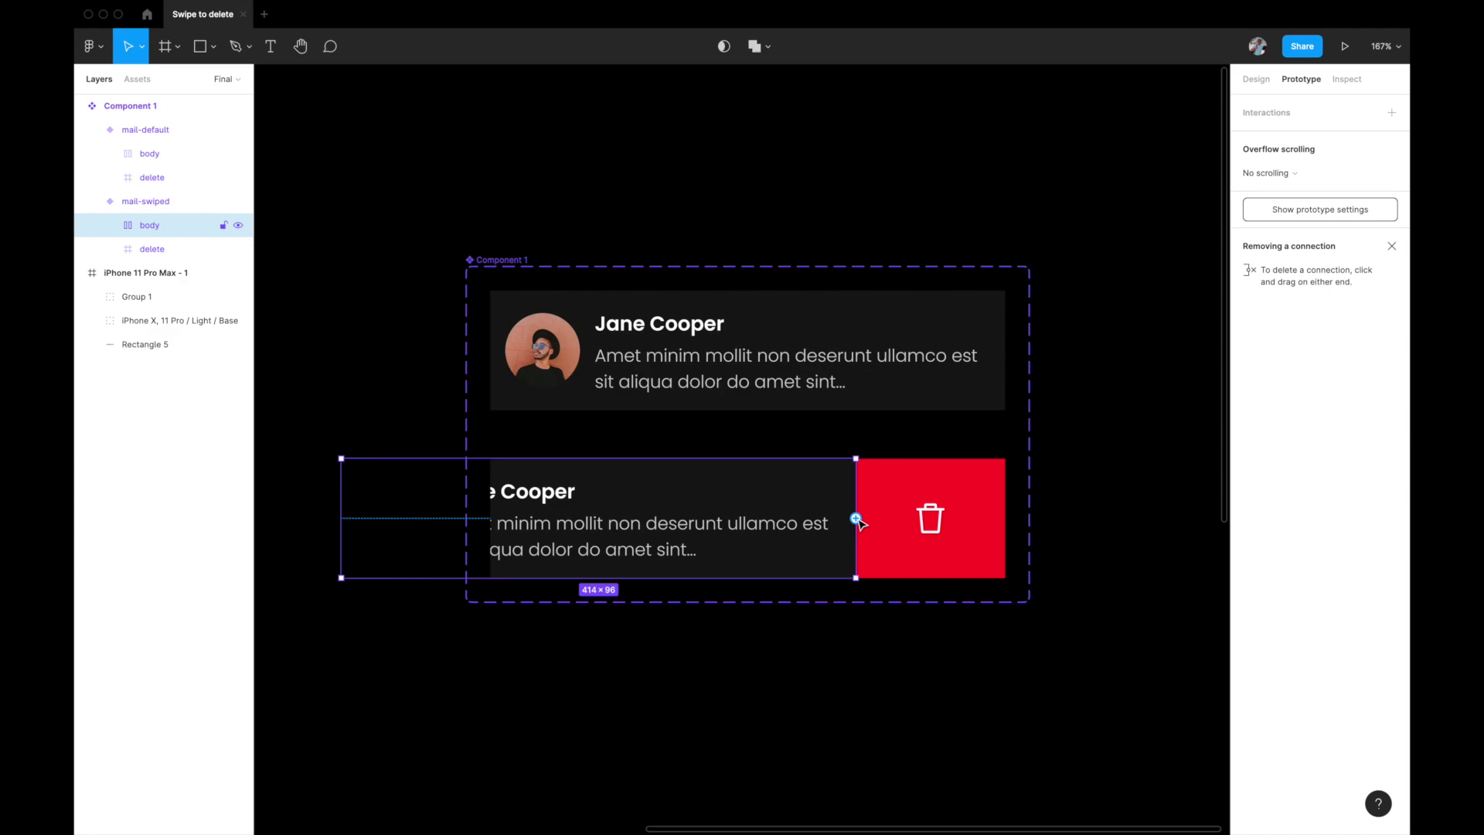
pyautogui.moveTo(856, 518); pyautogui.dragTo(835, 411)
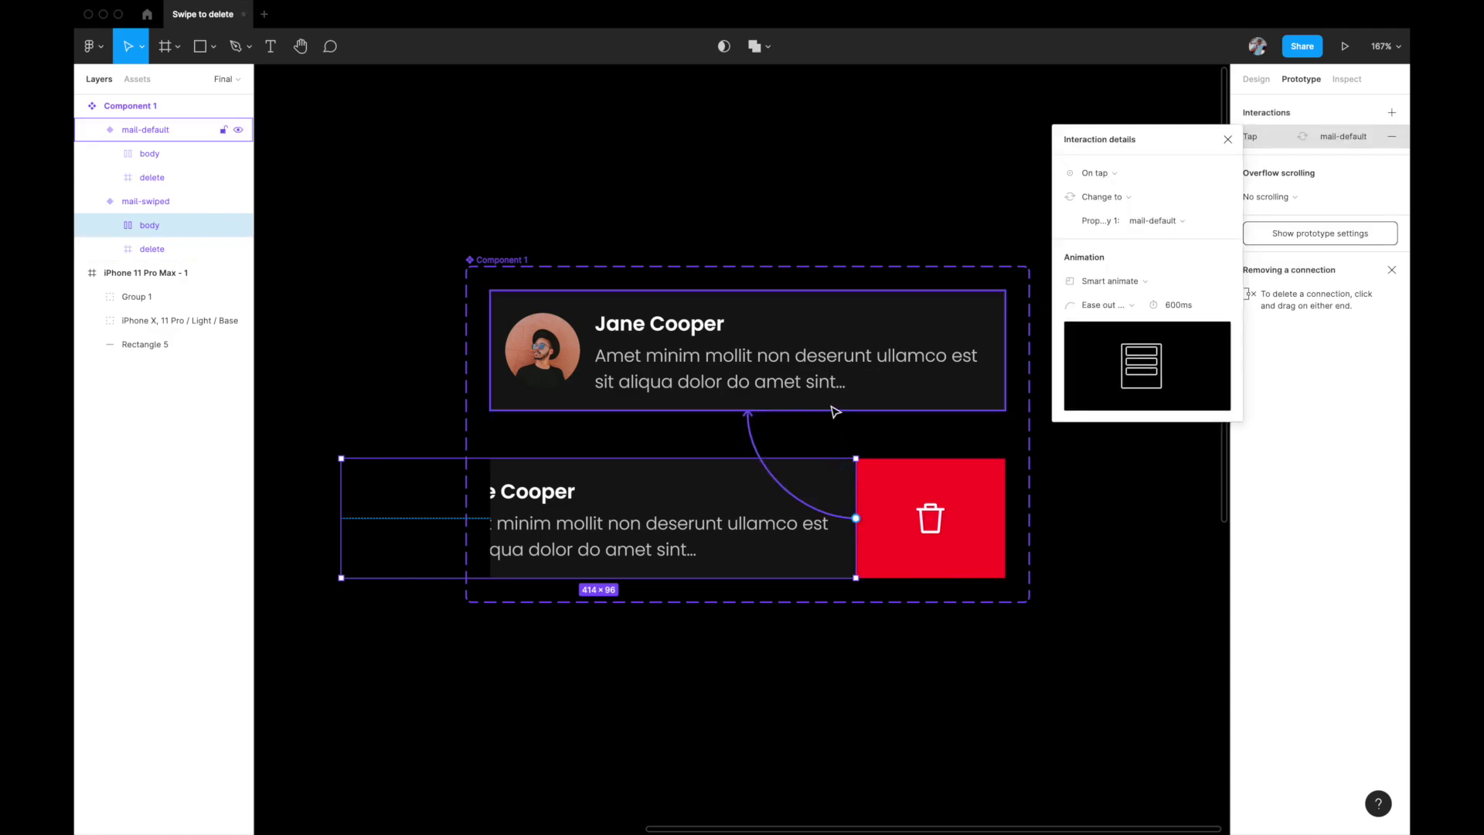
pyautogui.click(1125, 172)
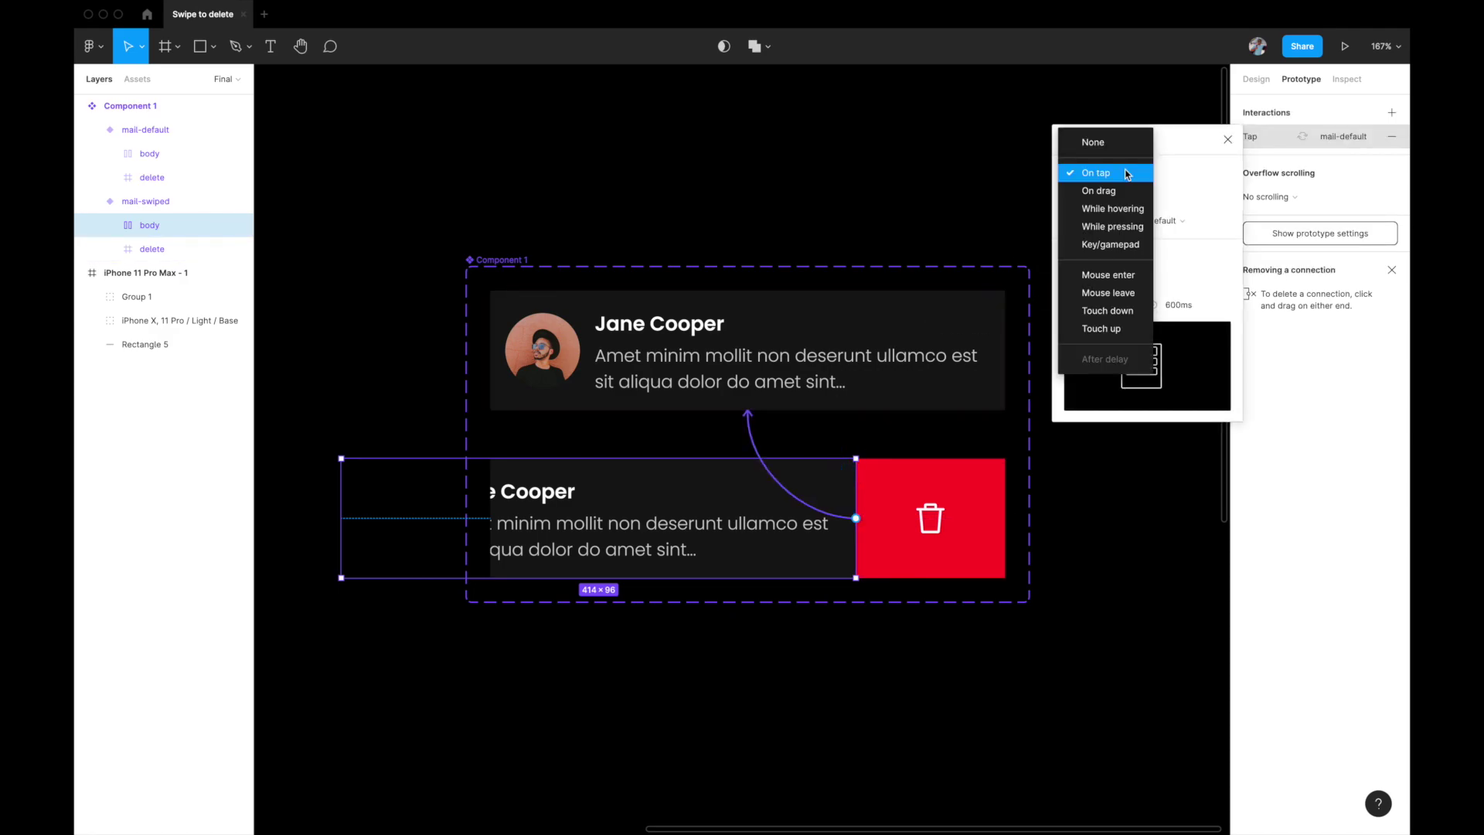
pyautogui.click(1117, 191)
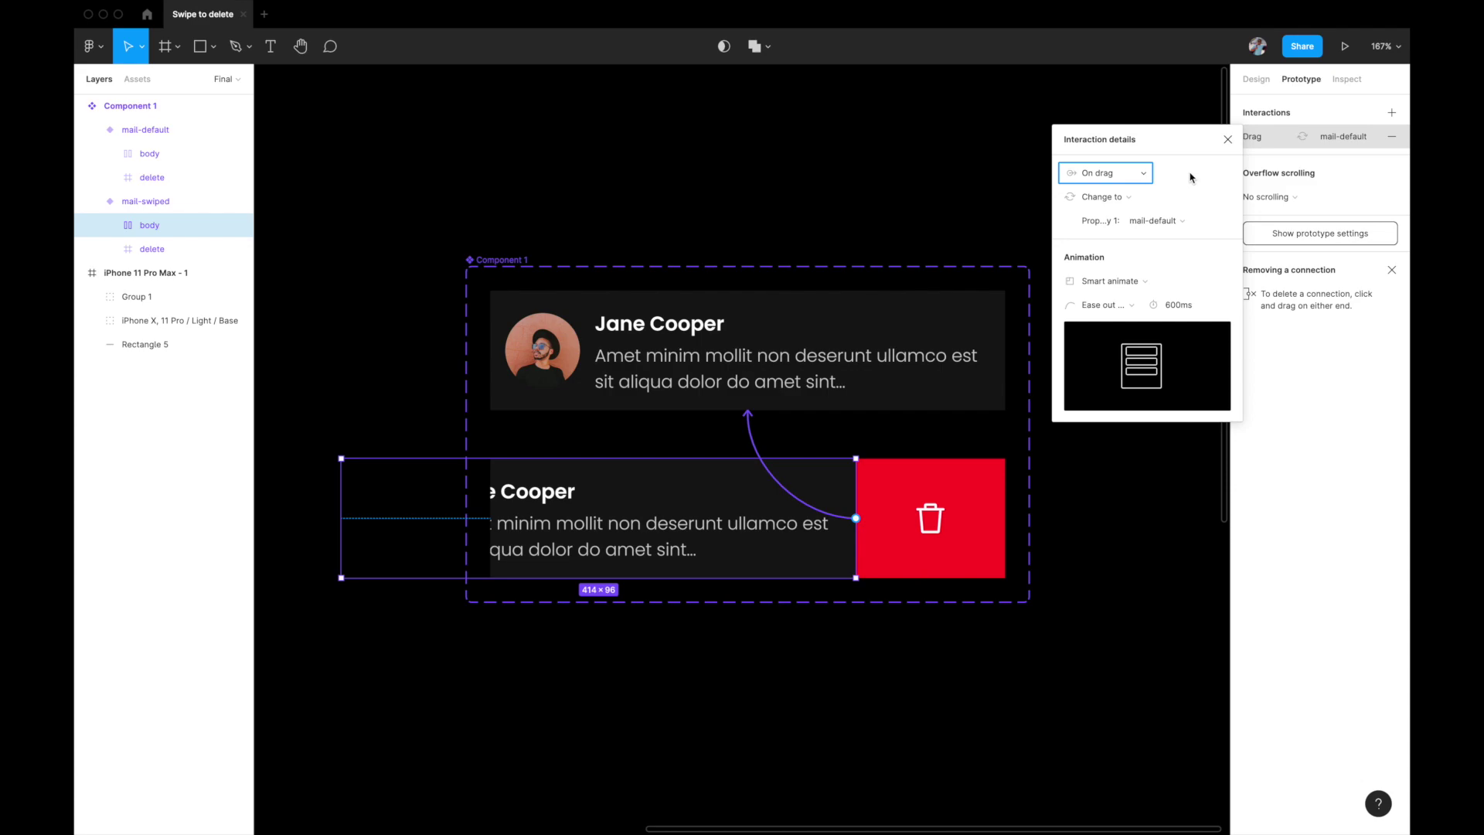
pyautogui.click(1227, 139)
pyautogui.click(1014, 193)
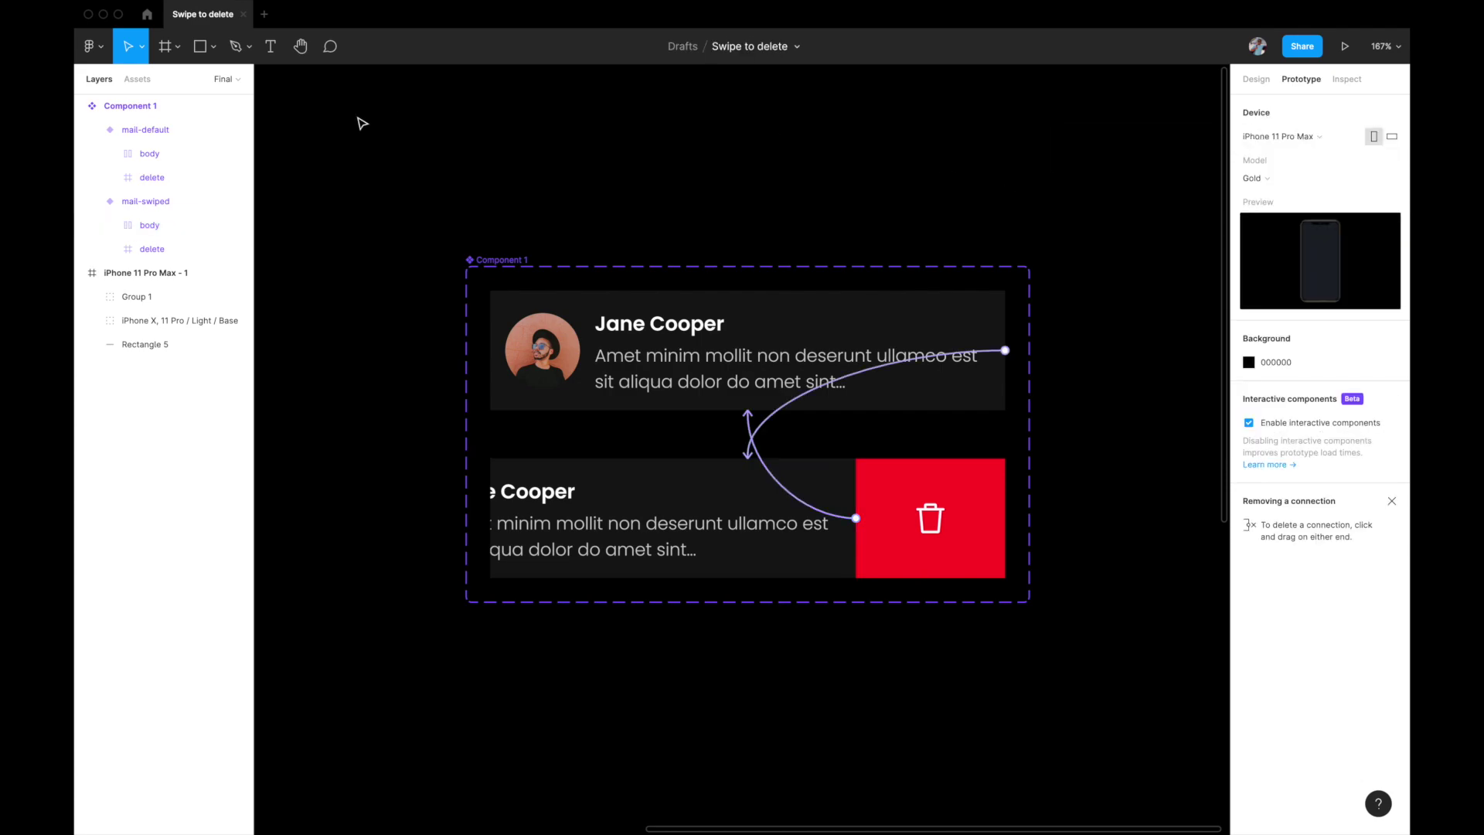
# Step: Place an instance of Component 1 below the search bar on the iPhone 11 Pro Max - 1 frame and centre it horizontally
pyautogui.click(136, 79)
pyautogui.press('n')
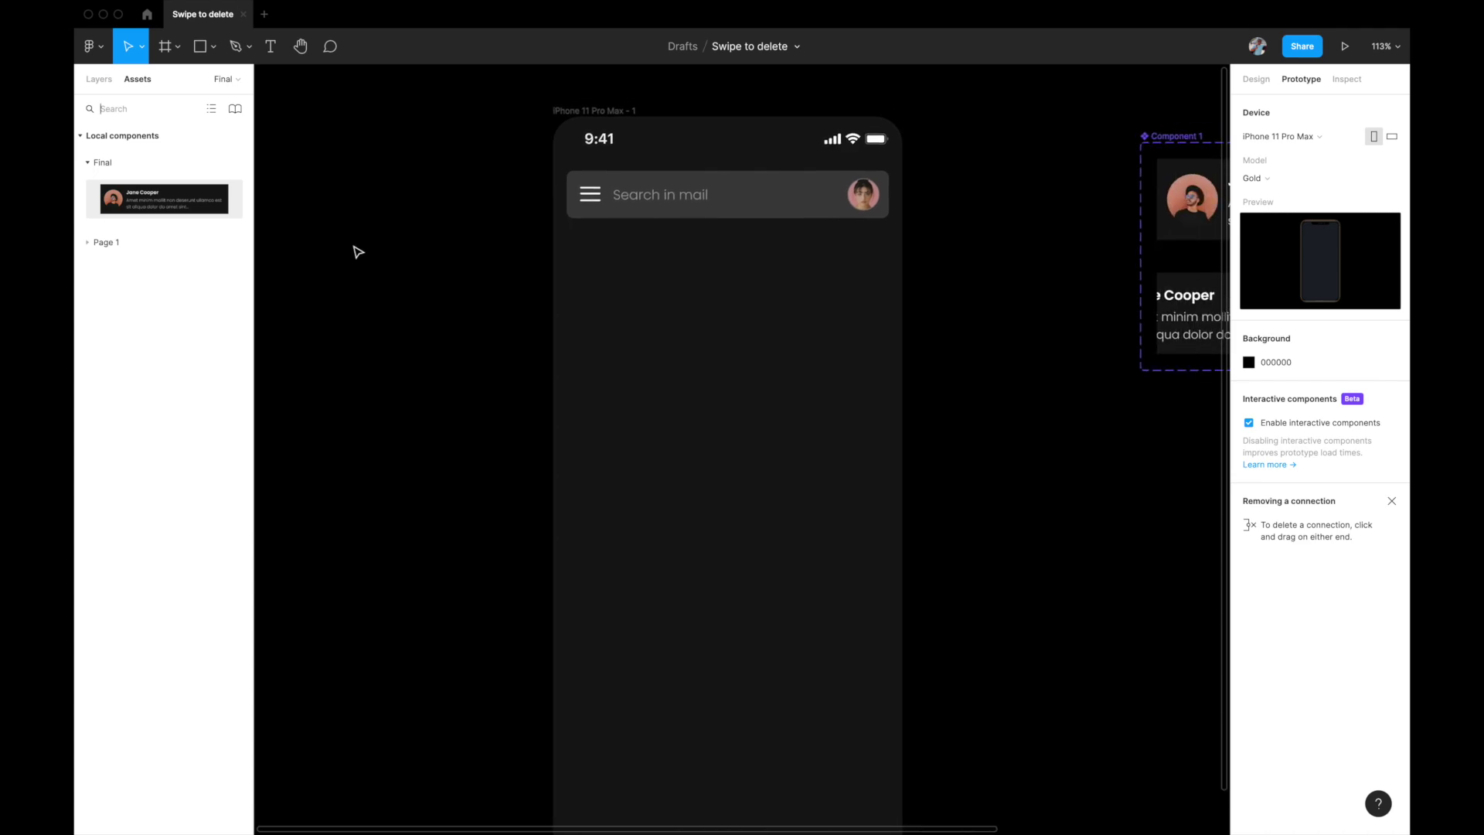
pyautogui.moveTo(140, 193); pyautogui.dragTo(641, 301)
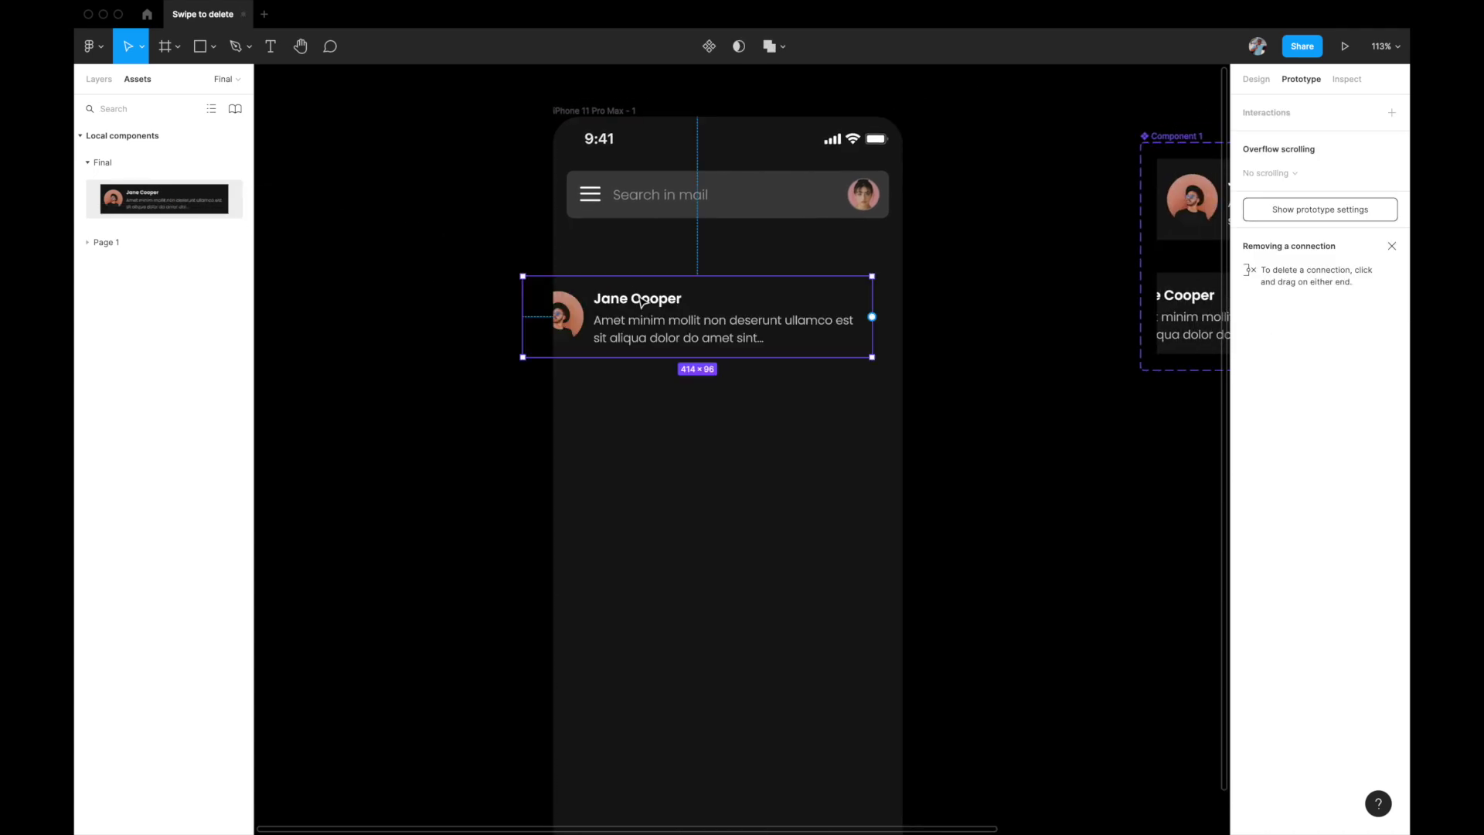
pyautogui.click(1256, 80)
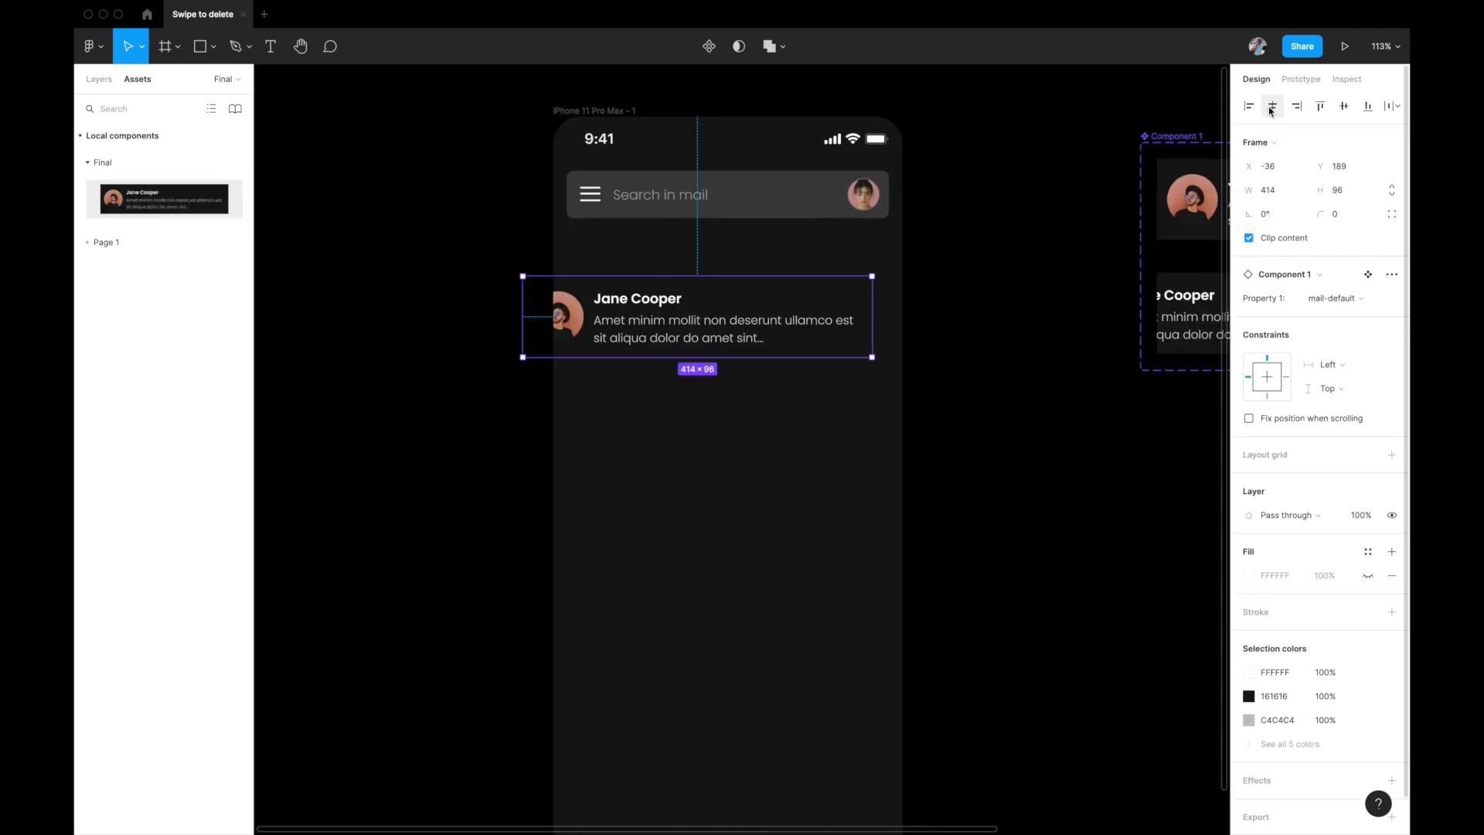
pyautogui.click(1272, 105)
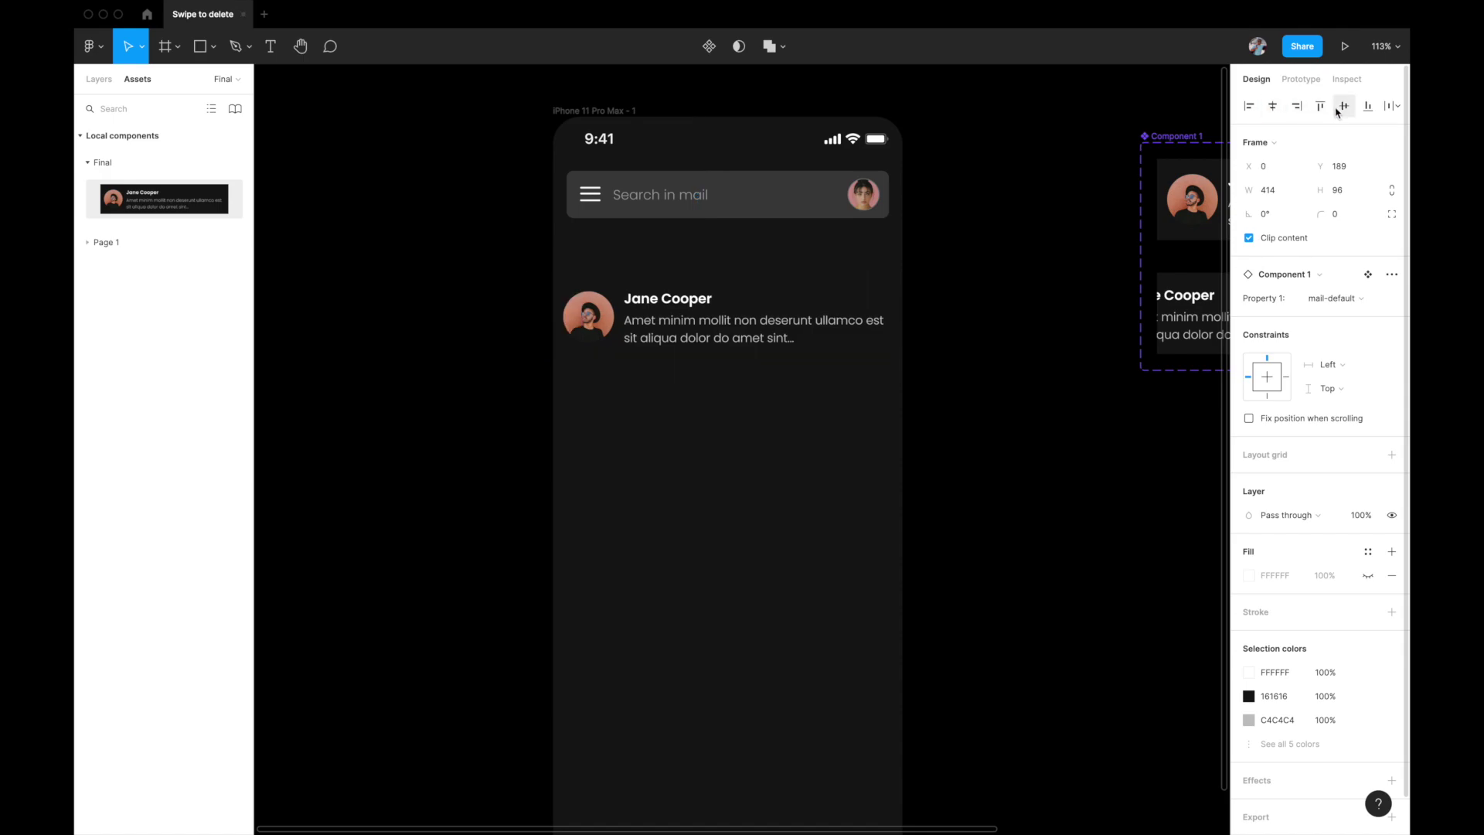
# Step: Preview the iPhone 11 Pro Max - 1 frame as a prototype and test swiping the mail row
pyautogui.click(616, 111)
pyautogui.click(1344, 48)
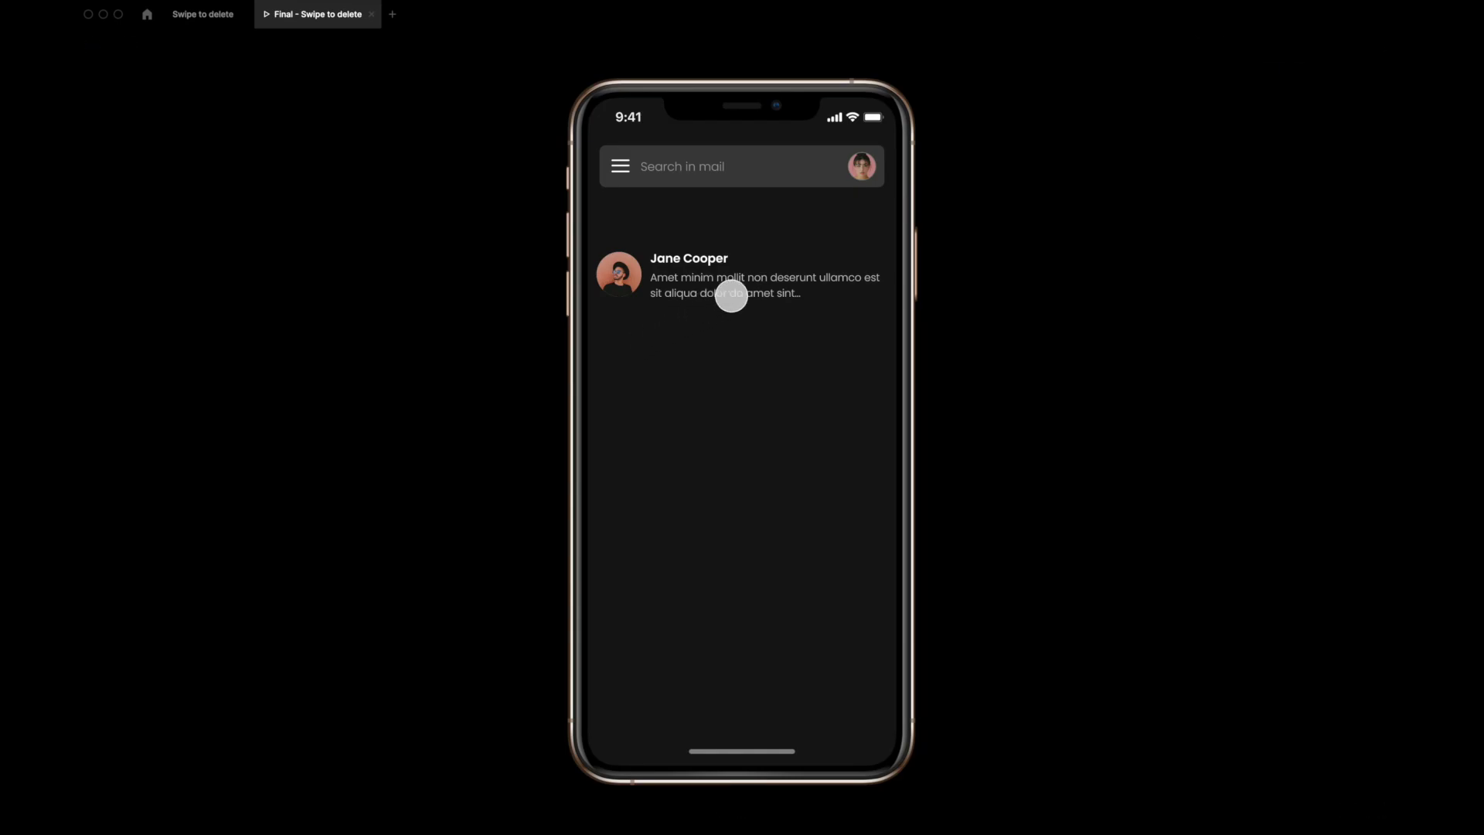
pyautogui.moveTo(729, 288); pyautogui.dragTo(825, 278)
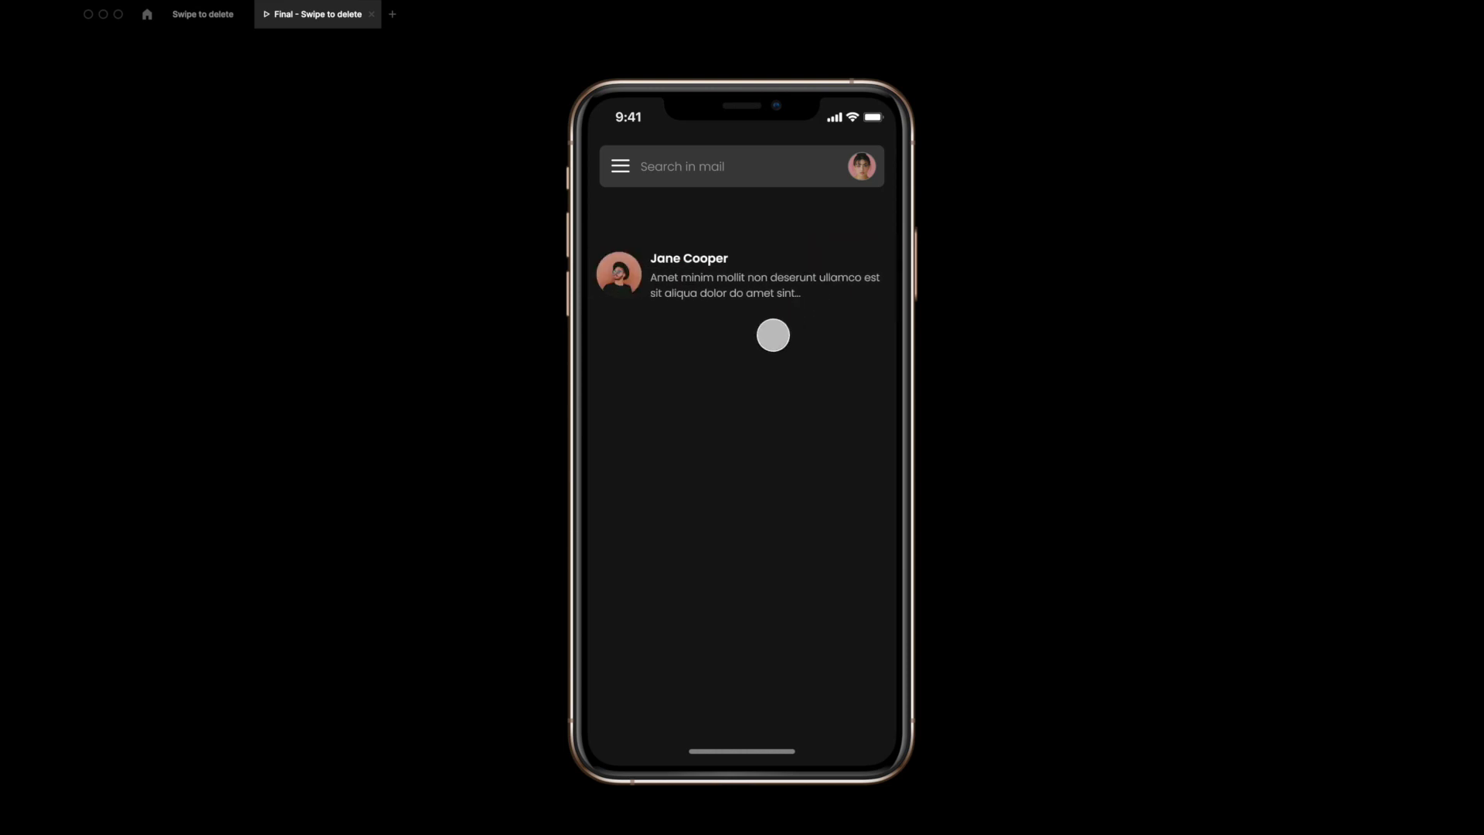
# Step: Return to the Swipe to delete design file, select the mail-swiped variant and collapse iPhone 11 Pro Max - 1 in the layer list
pyautogui.click(198, 17)
pyautogui.hscroll(10, 546, 248)
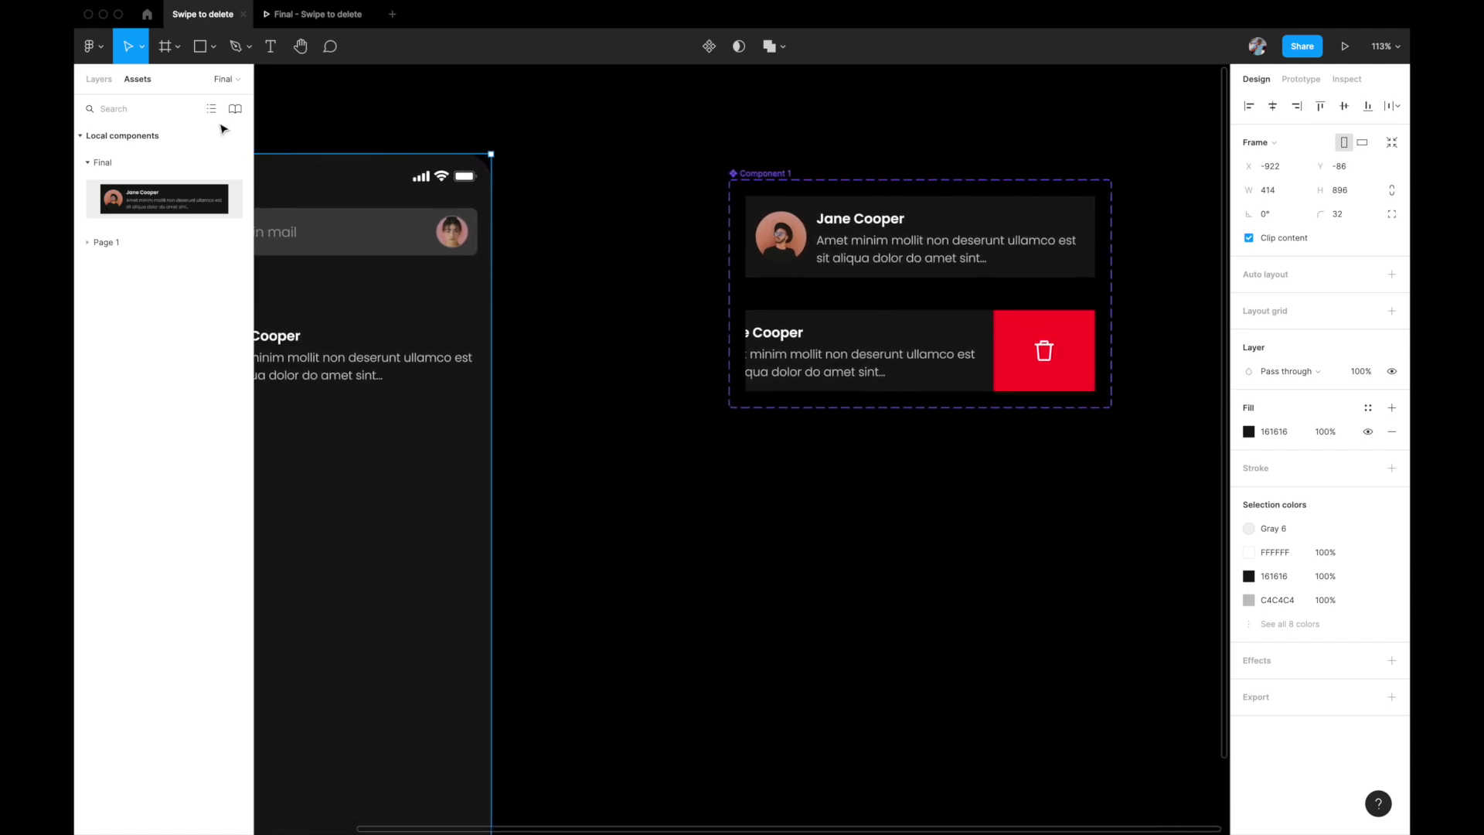
pyautogui.click(98, 79)
pyautogui.hscroll(3, 563, 296)
pyautogui.hscroll(1, 563, 297)
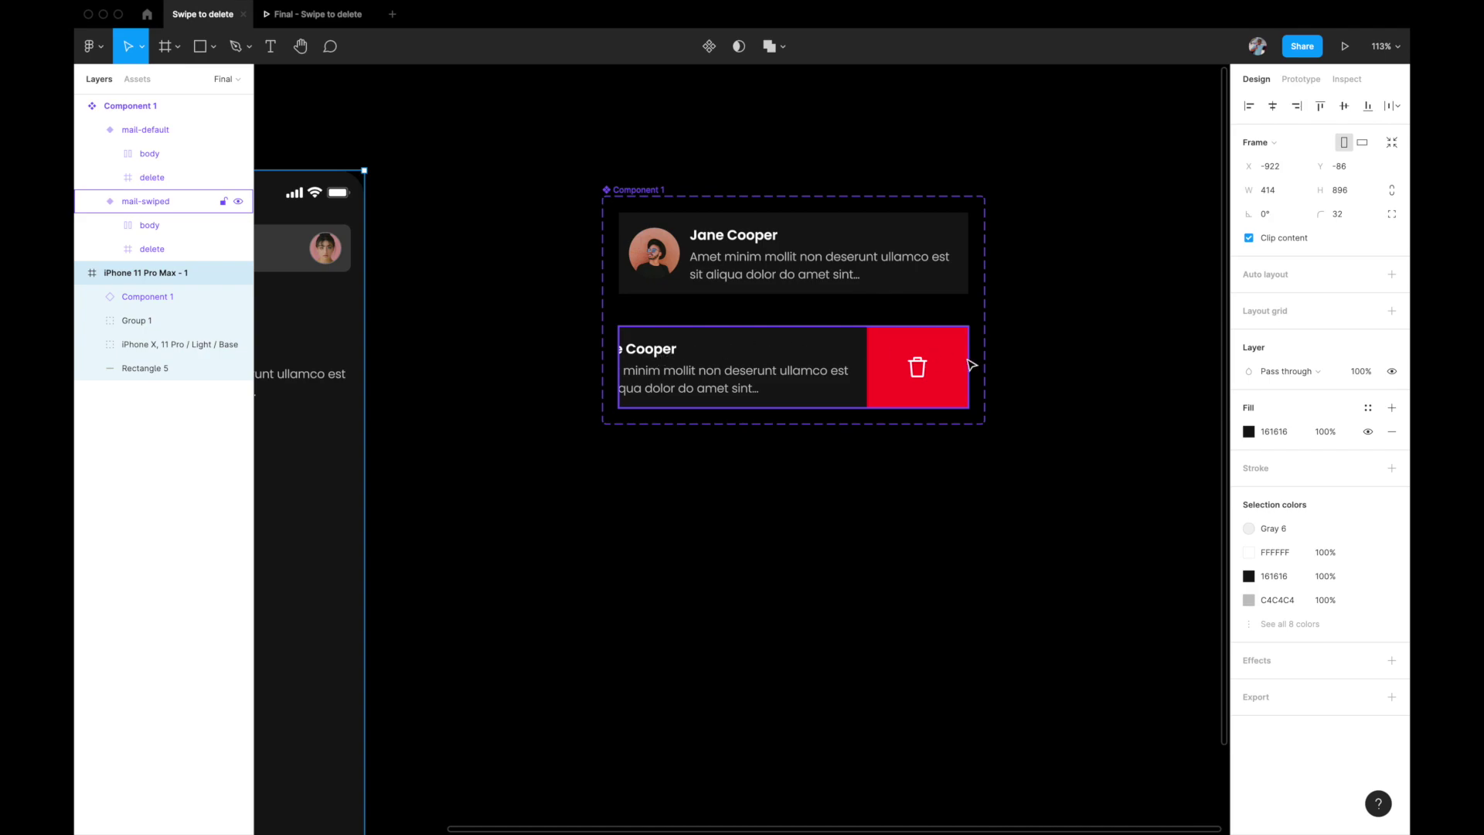
pyautogui.scroll(2, 972, 365)
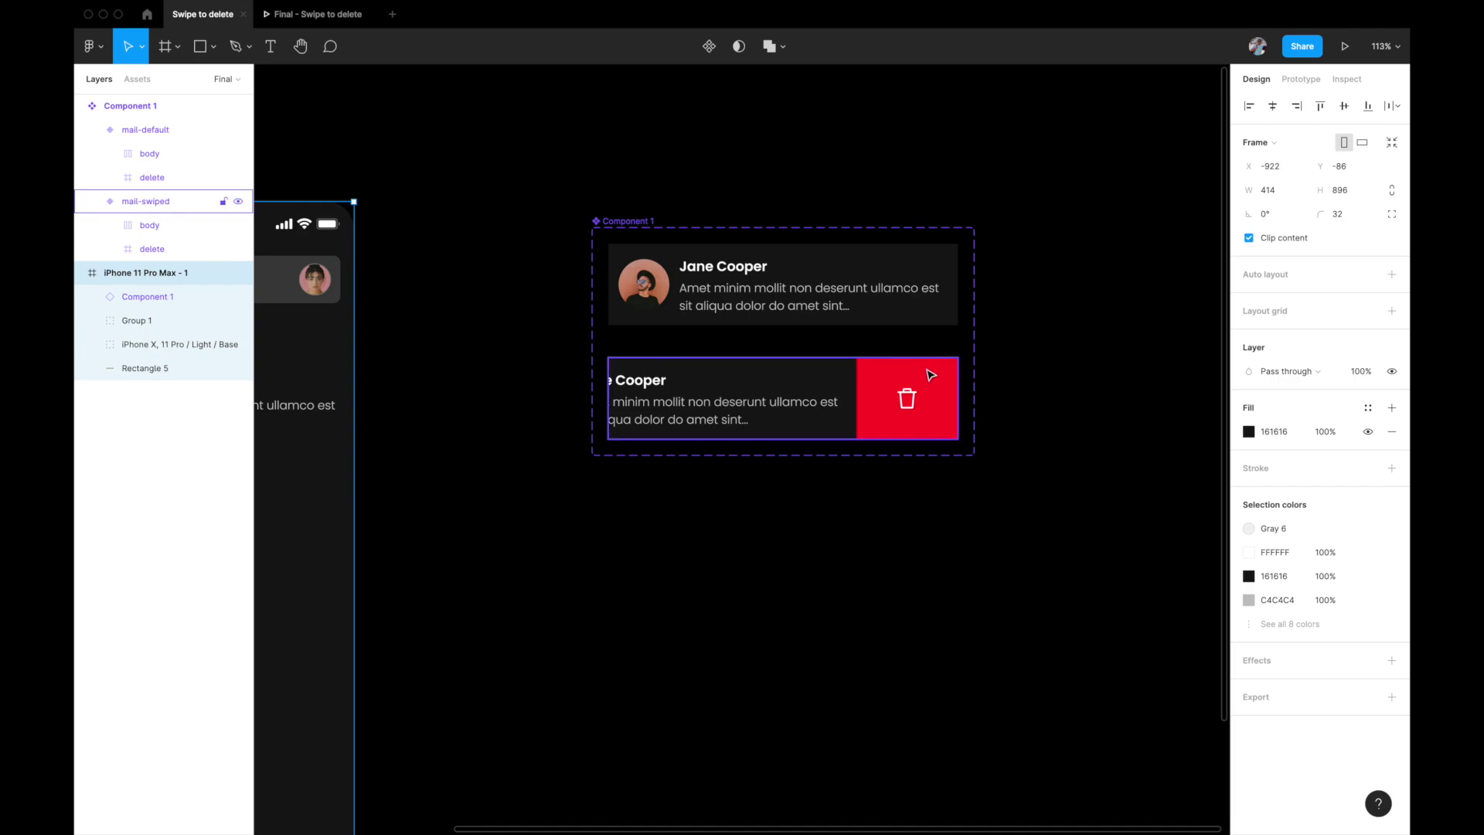
pyautogui.click(769, 363)
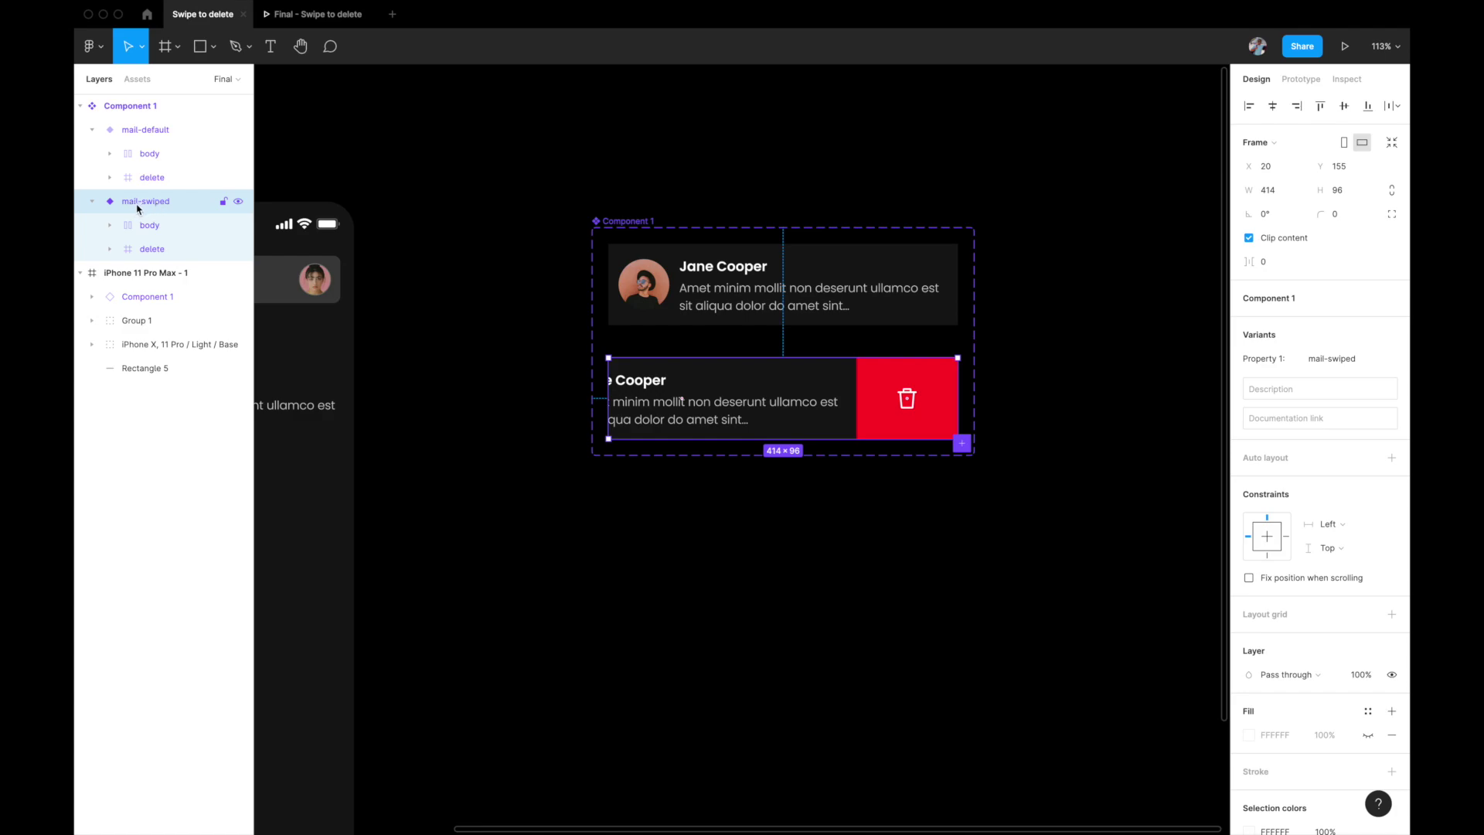
pyautogui.click(80, 272)
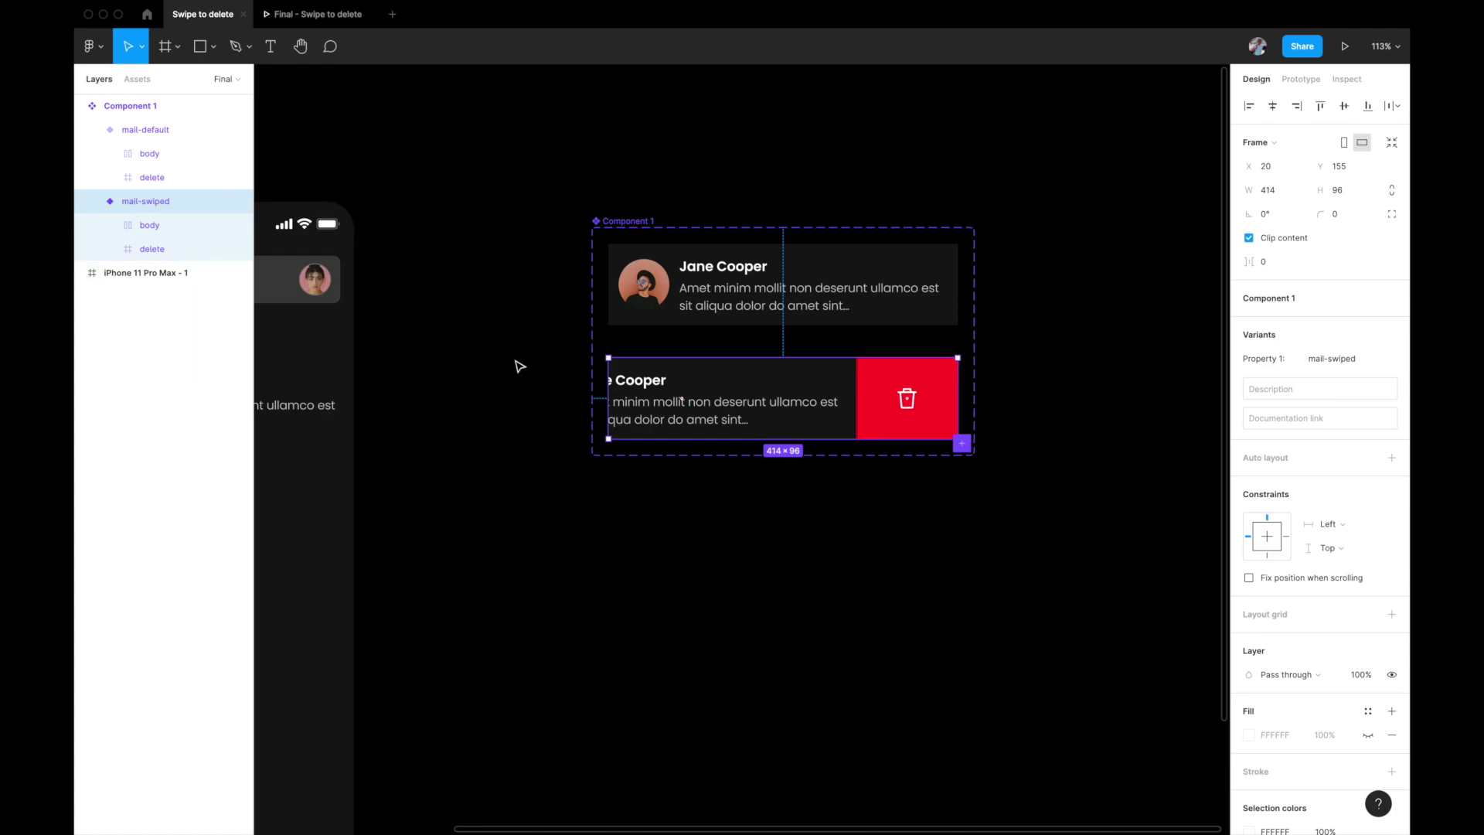
# Step: Connect the mail-swiped variant to mail-default with a Change to interaction triggered After delay, and set the delay to 1000 ms
pyautogui.scroll(3, 517, 368)
pyautogui.click(1301, 79)
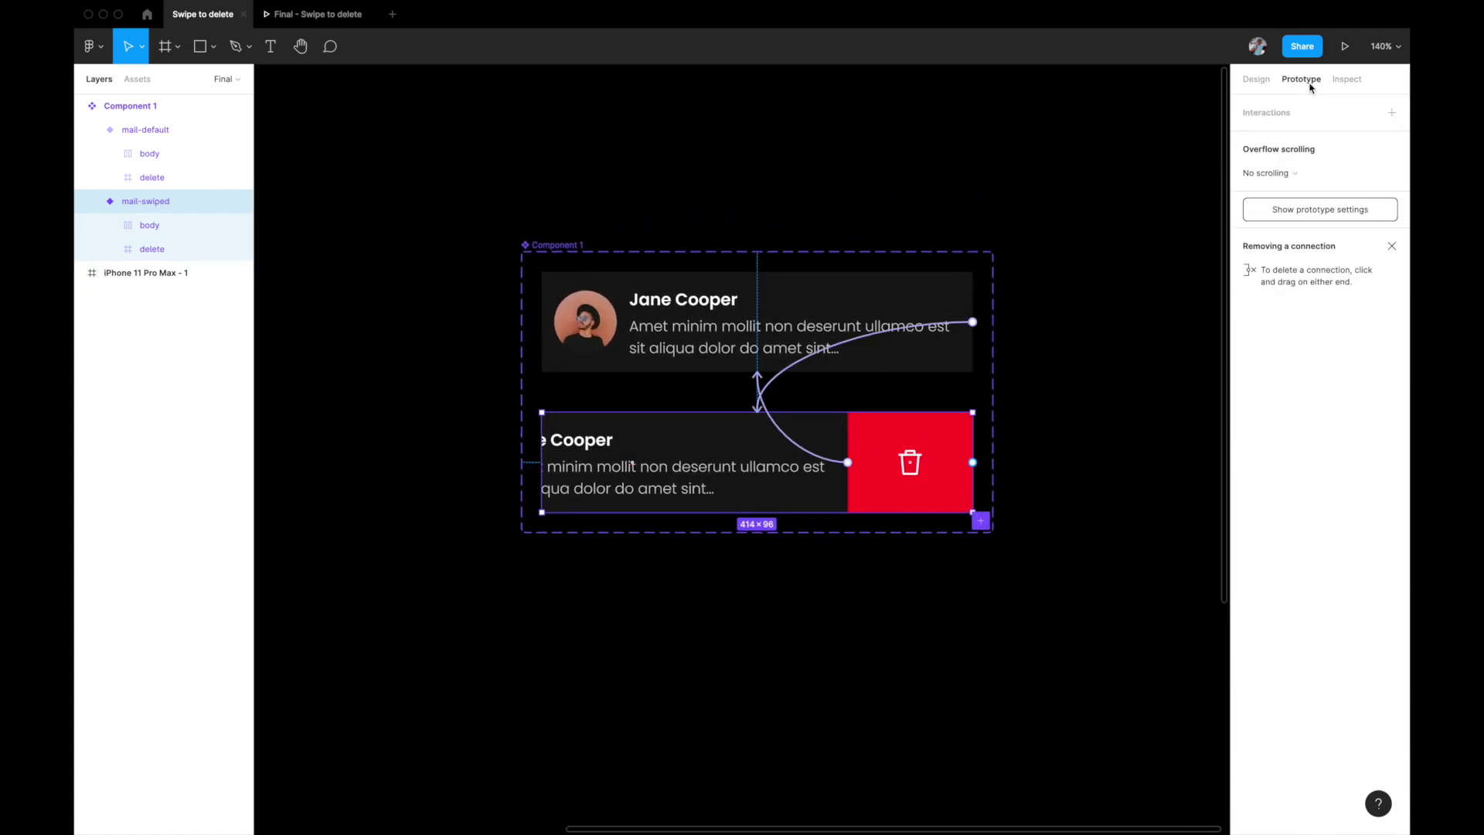
pyautogui.moveTo(974, 464); pyautogui.dragTo(833, 377)
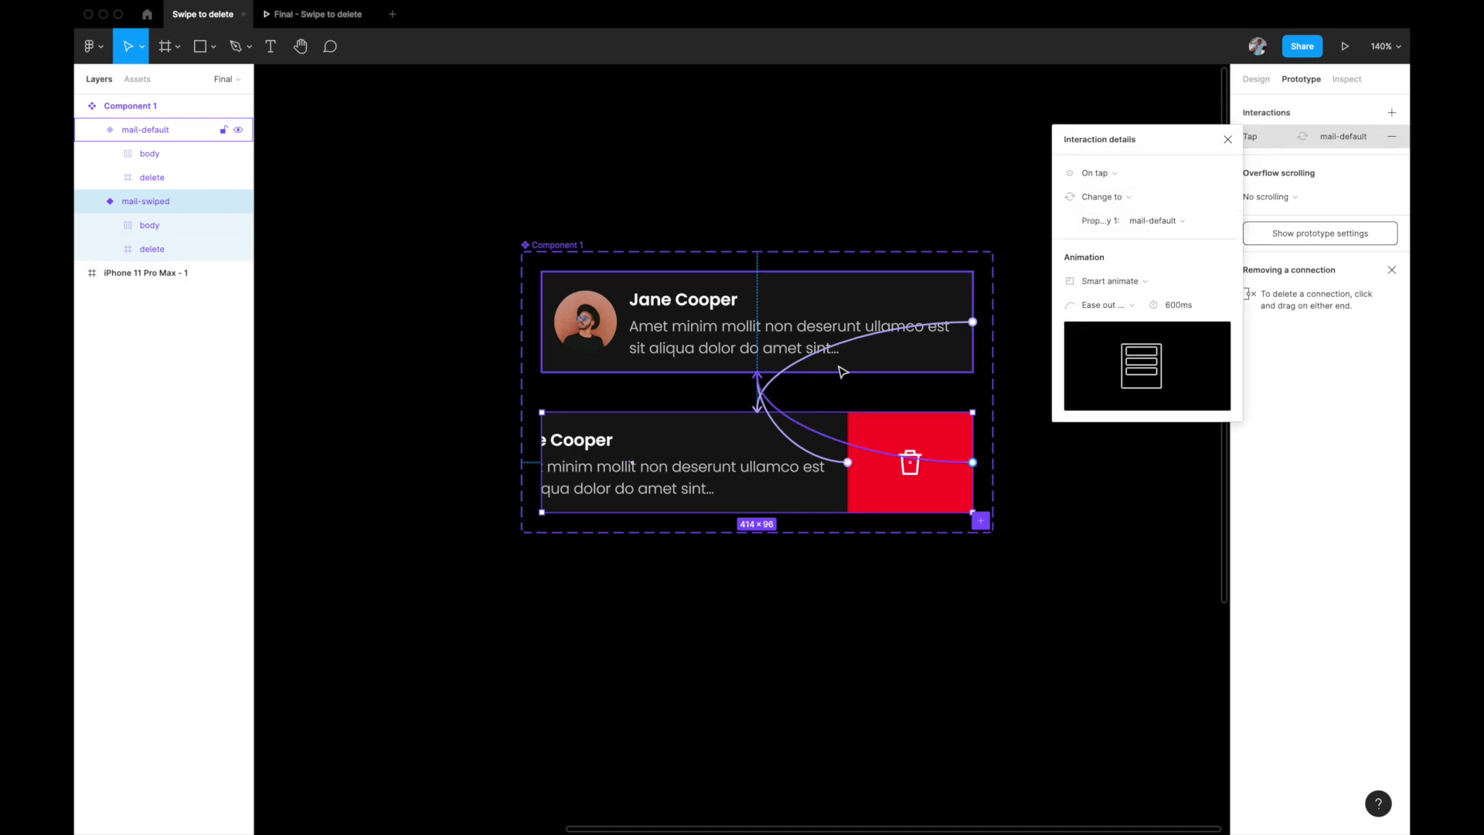
pyautogui.click(1127, 175)
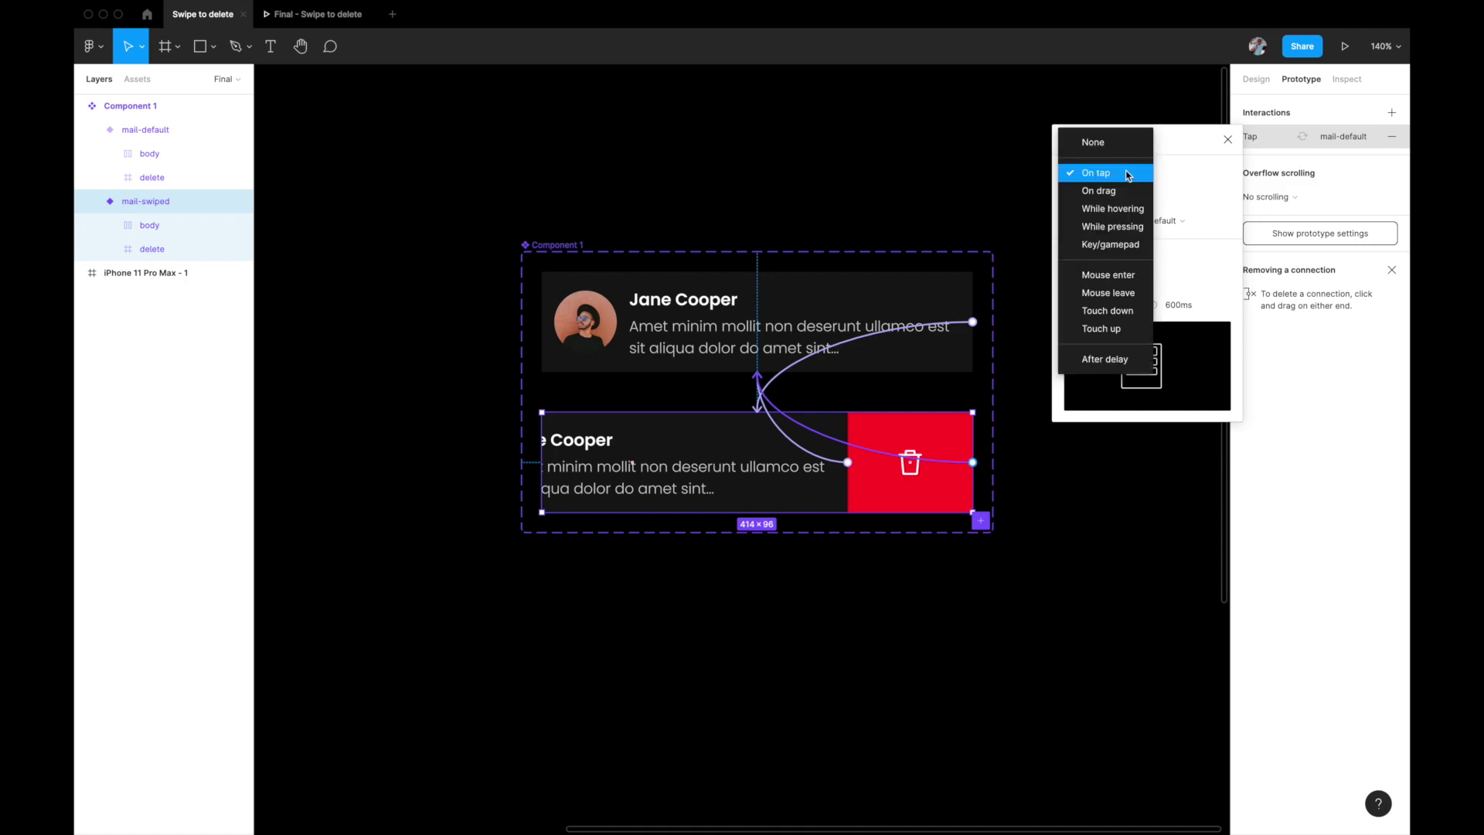
pyautogui.click(1098, 361)
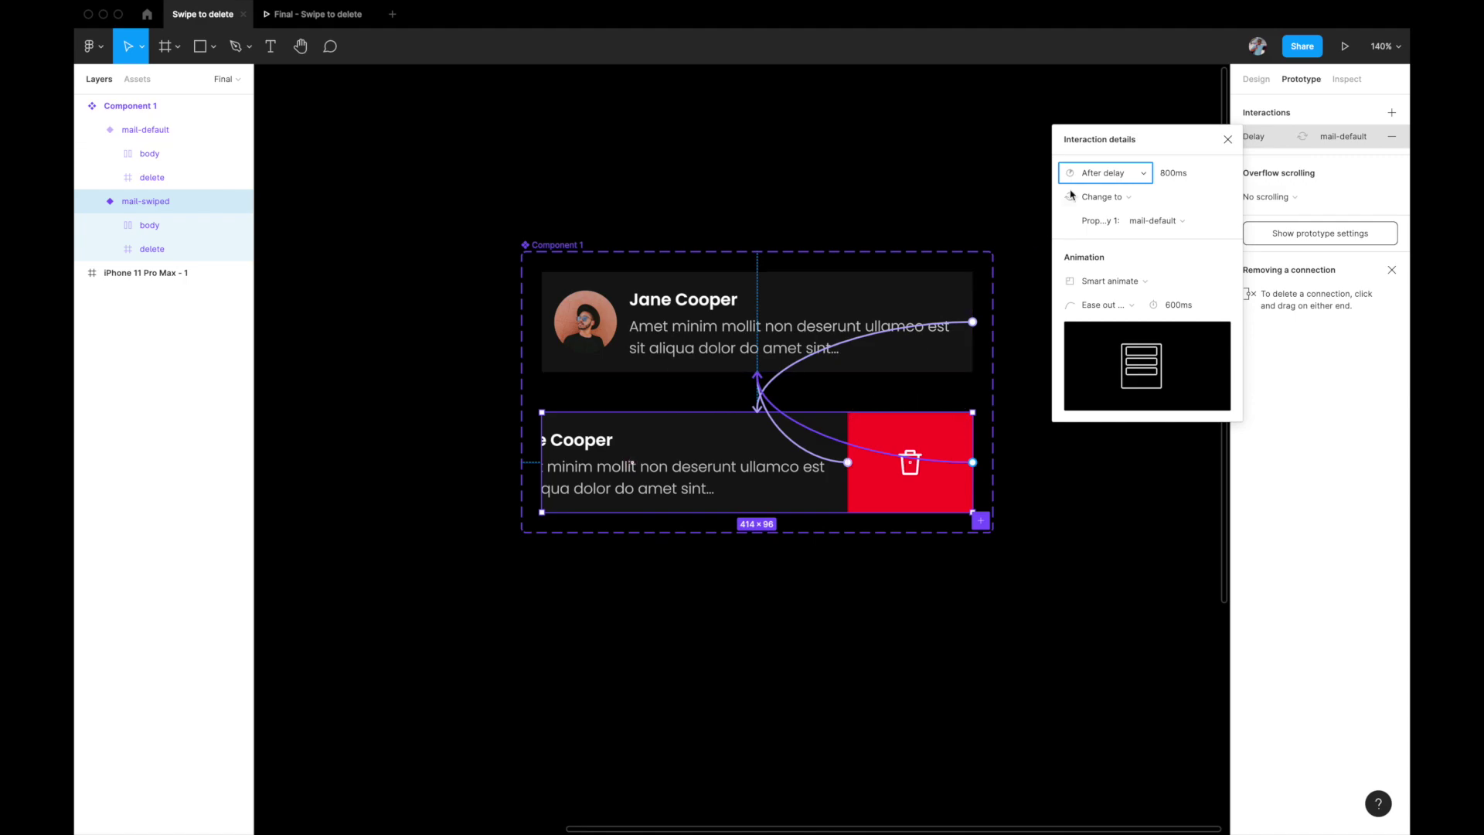
pyautogui.click(1167, 175)
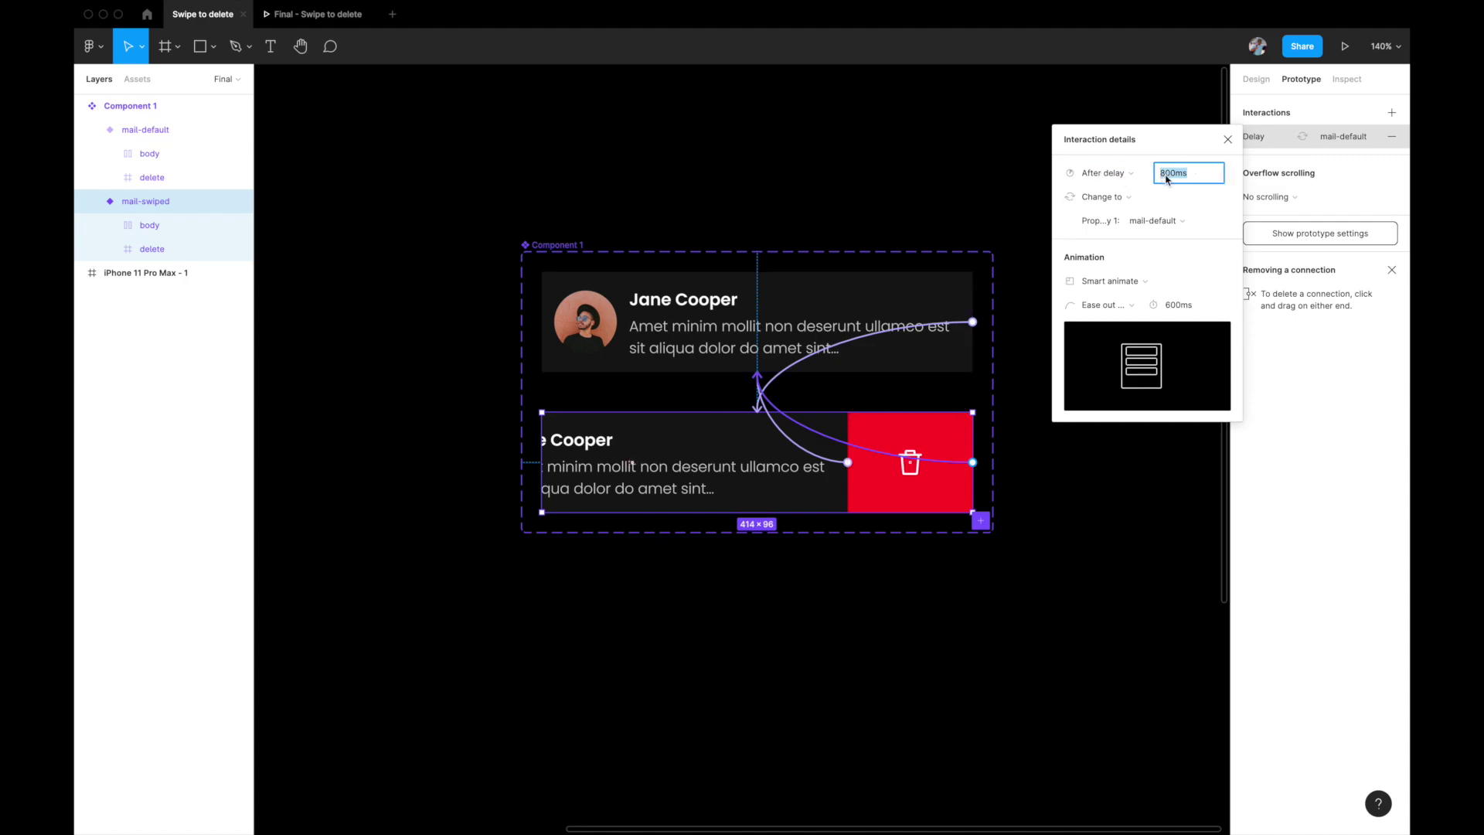
pyautogui.write('1000')
pyautogui.press('Return')
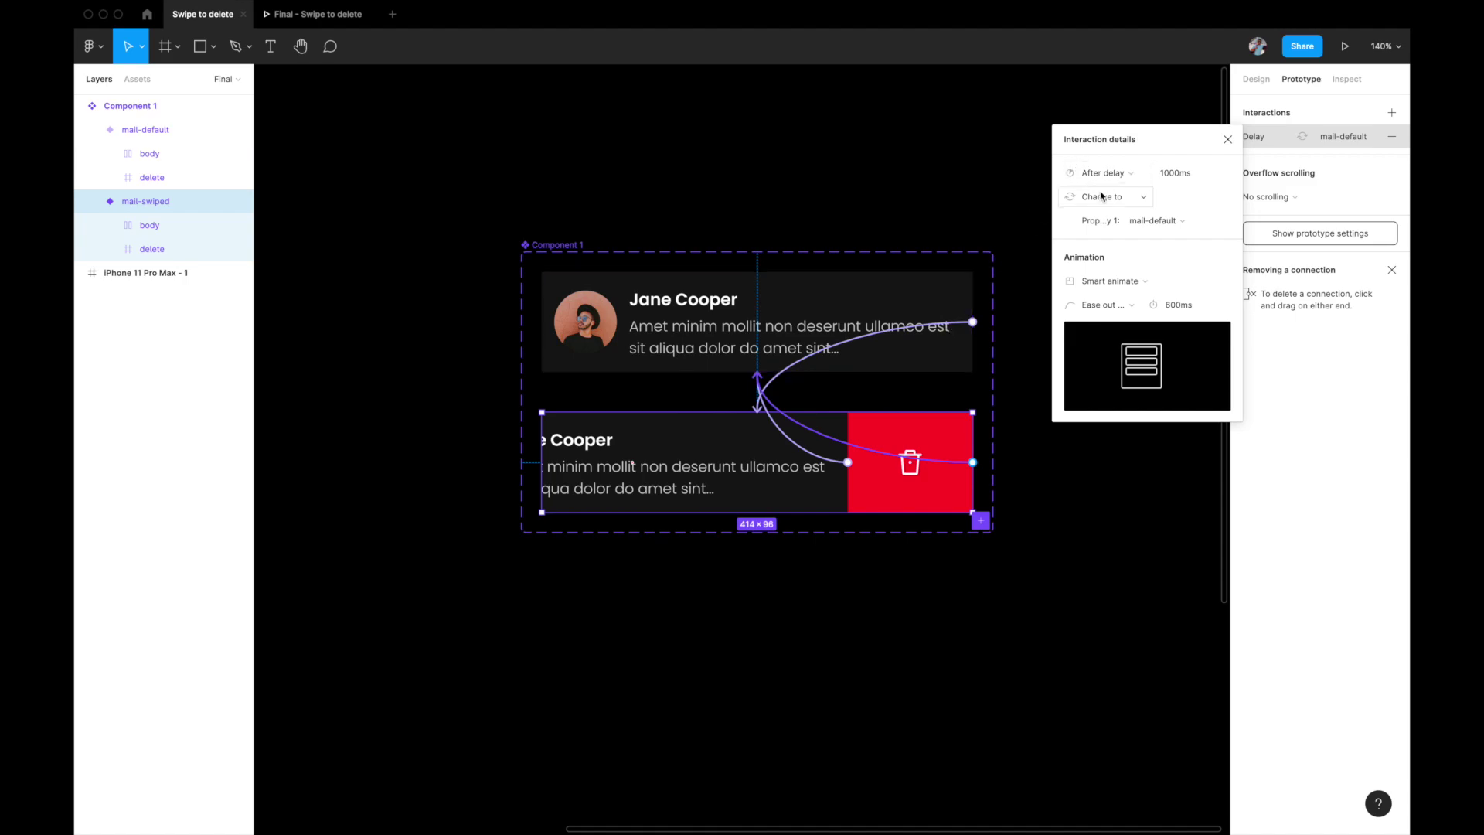
pyautogui.click(1229, 141)
# Step: Preview the iPhone 11 Pro Max - 1 frame and swipe the mail row leftward several times to test the drag and delayed return
pyautogui.keyDown('ctrl'); pyautogui.scroll(-5, 982, 240); pyautogui.keyUp('ctrl')
pyautogui.hscroll(-2, 980, 240)
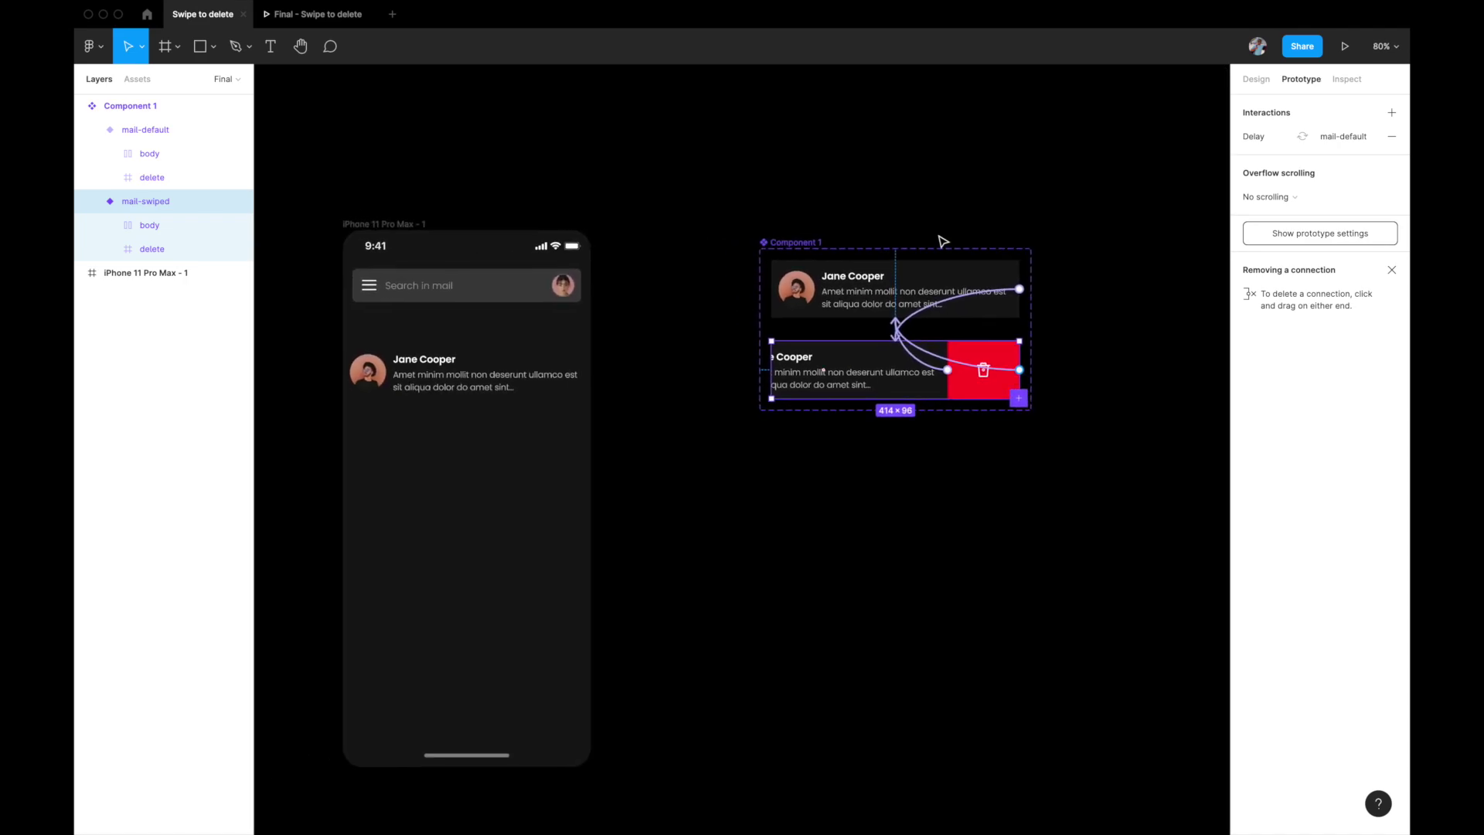
pyautogui.click(400, 224)
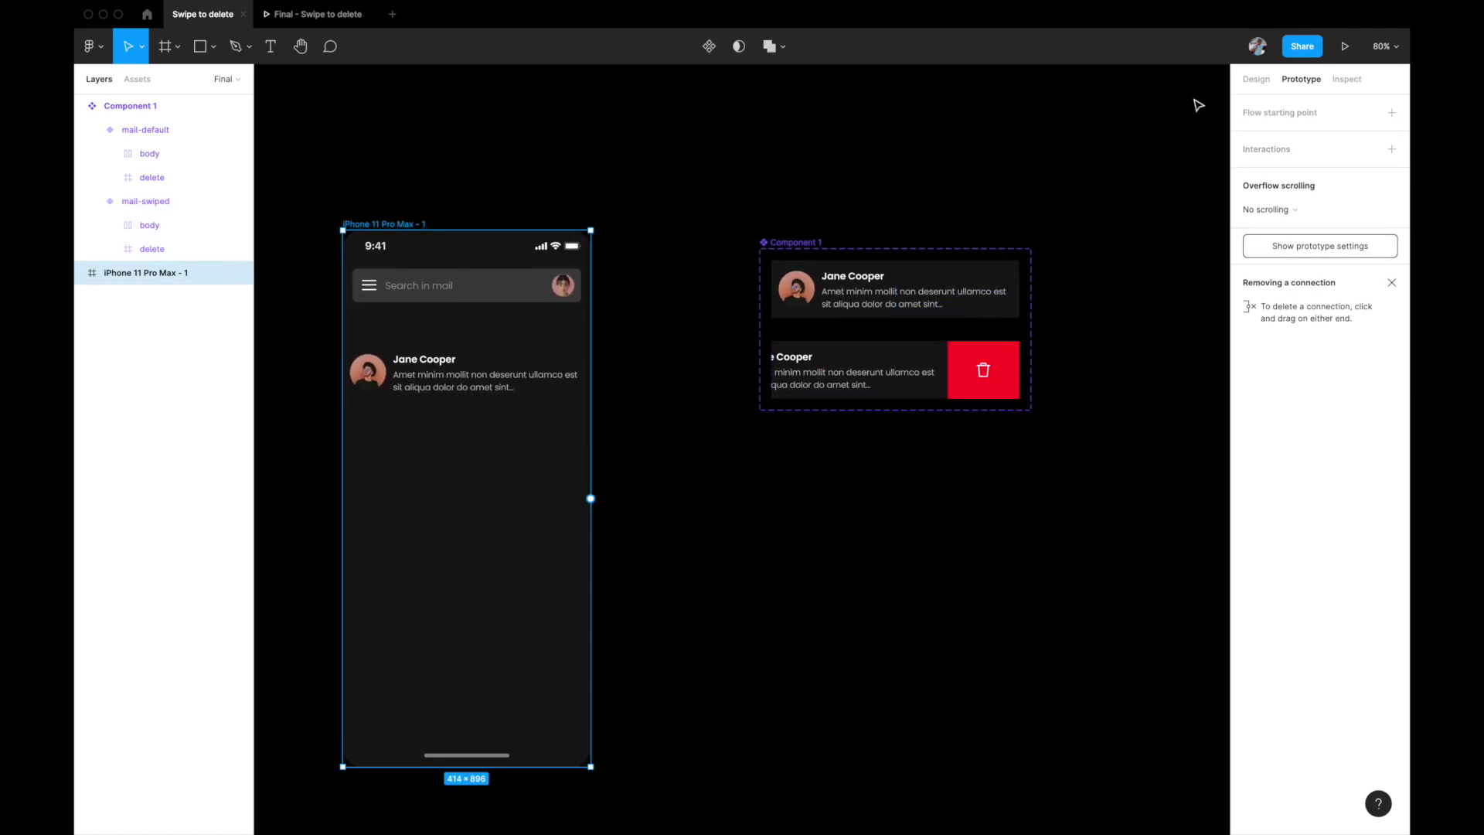
pyautogui.click(1345, 46)
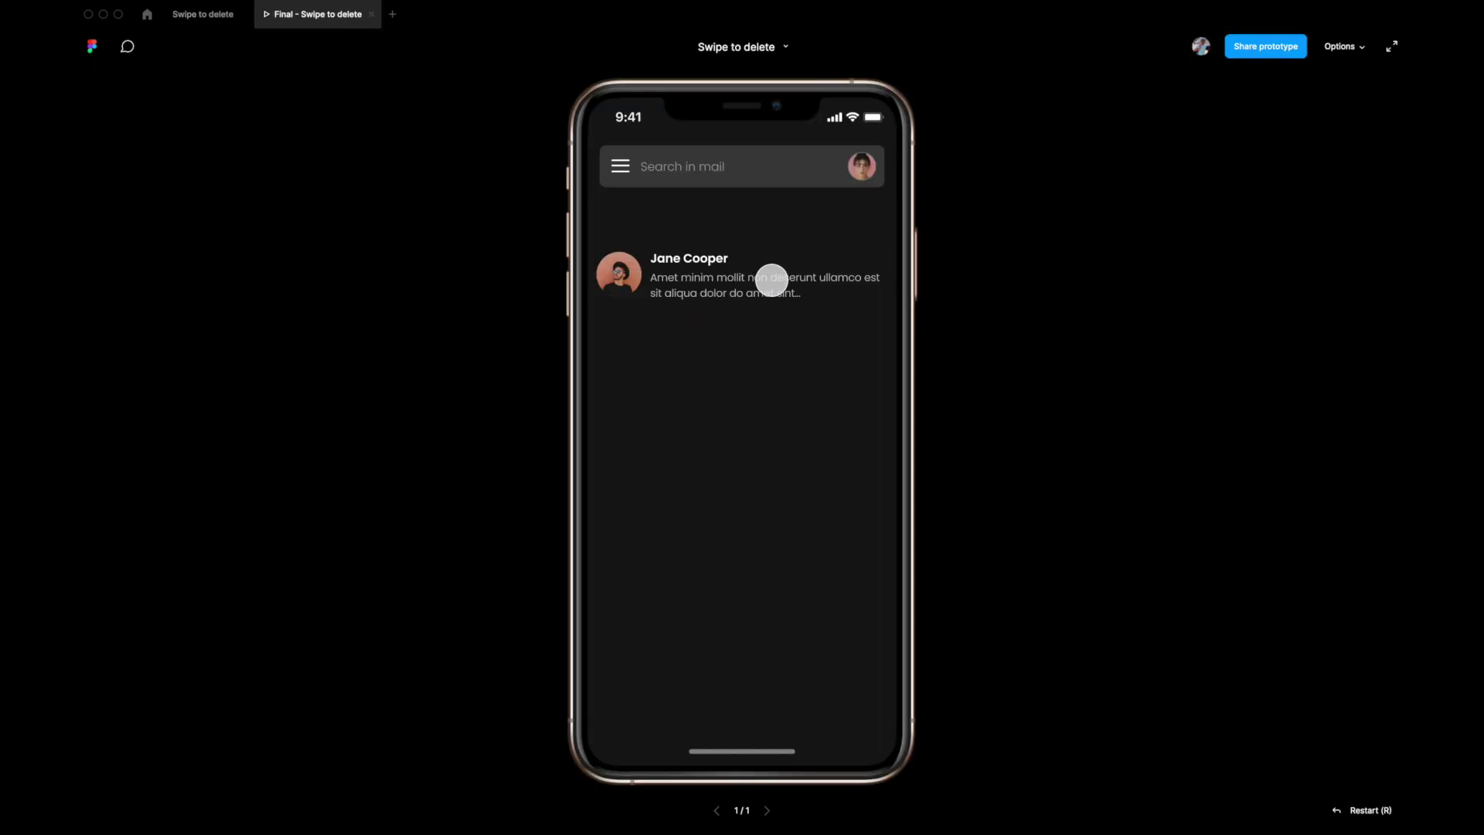
pyautogui.moveTo(778, 281); pyautogui.dragTo(636, 285)
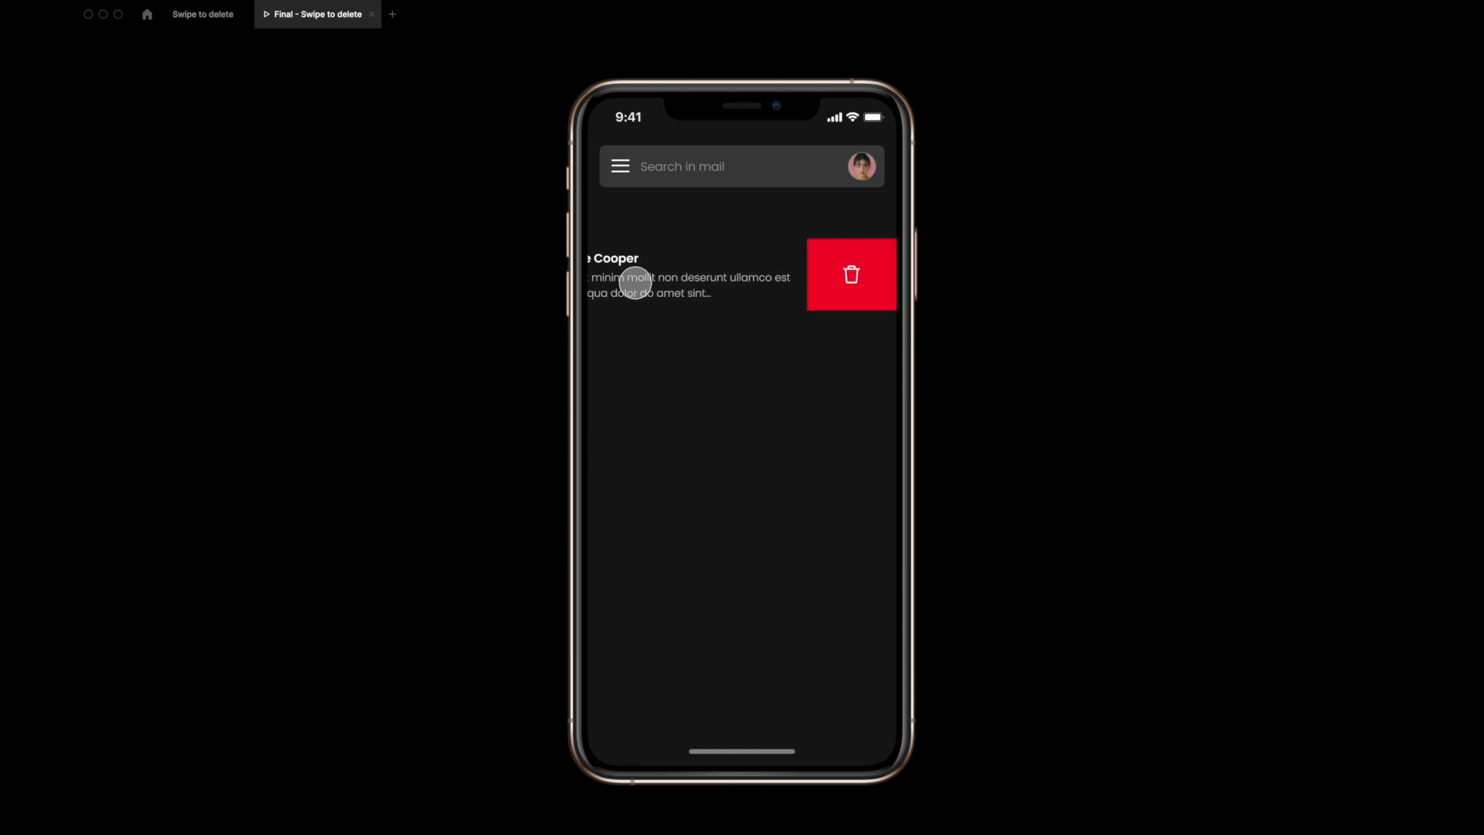
pyautogui.click(652, 432)
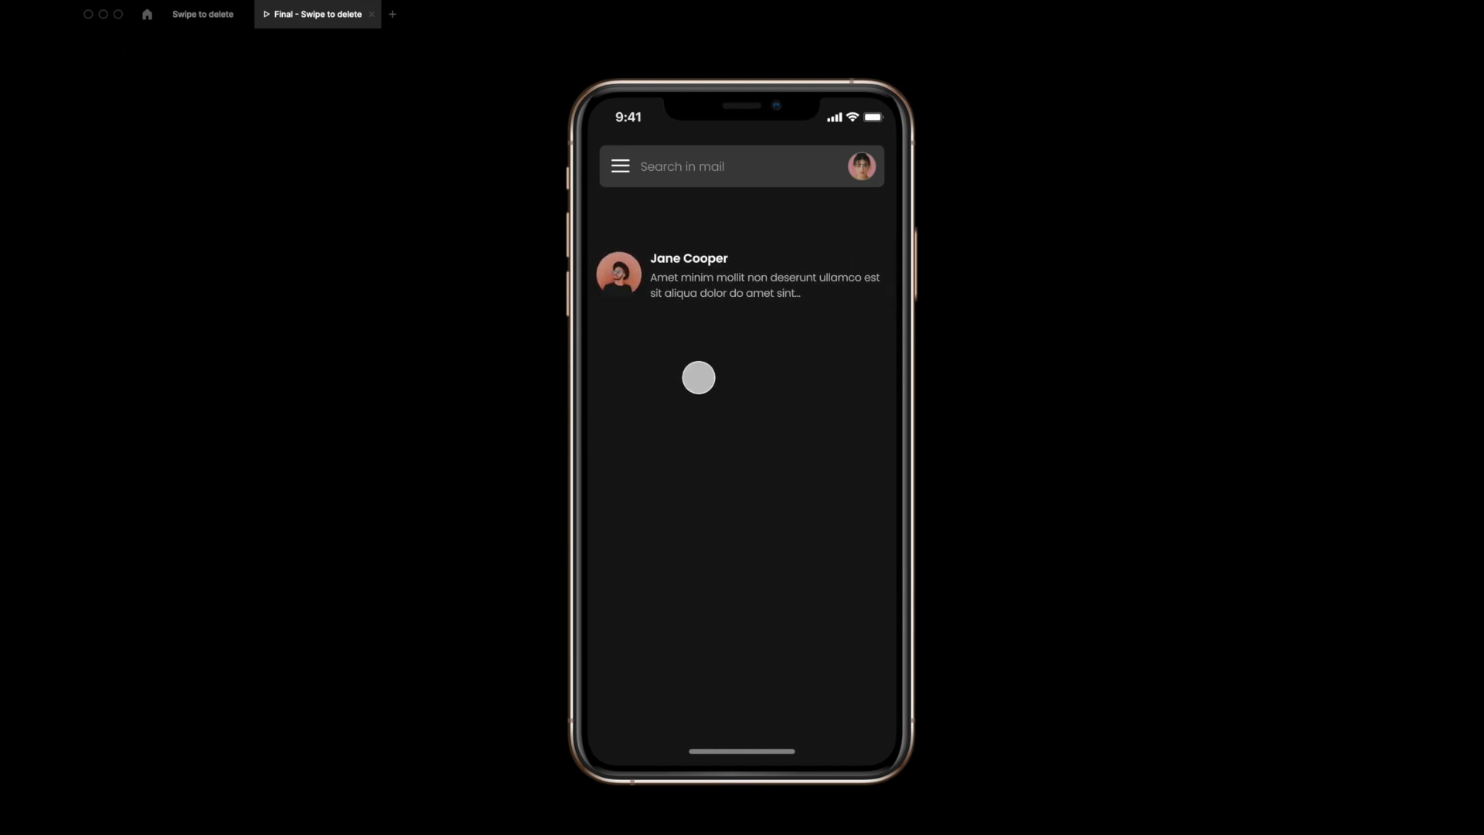
pyautogui.moveTo(775, 281); pyautogui.dragTo(613, 279)
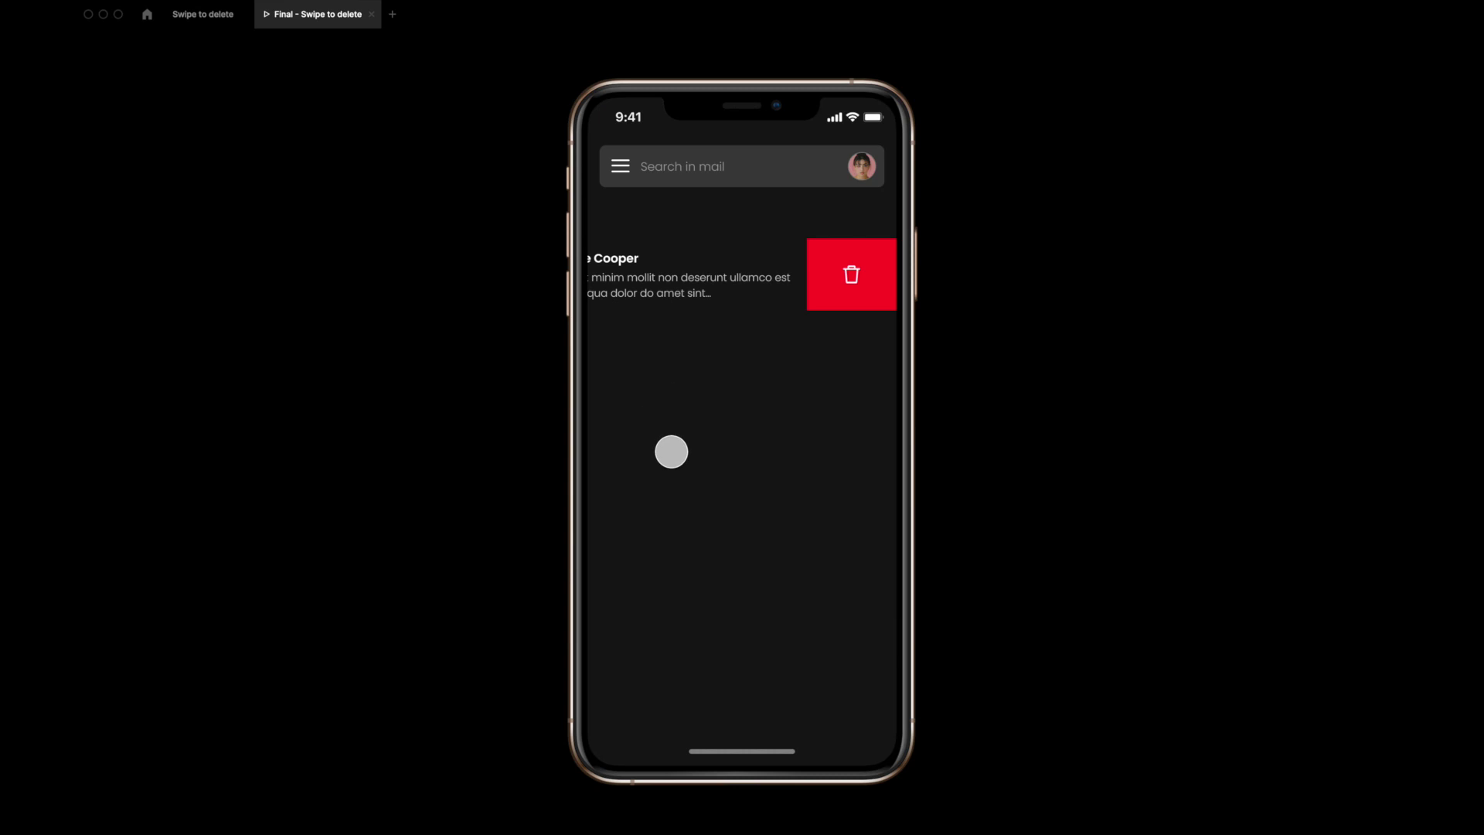
pyautogui.click(671, 451)
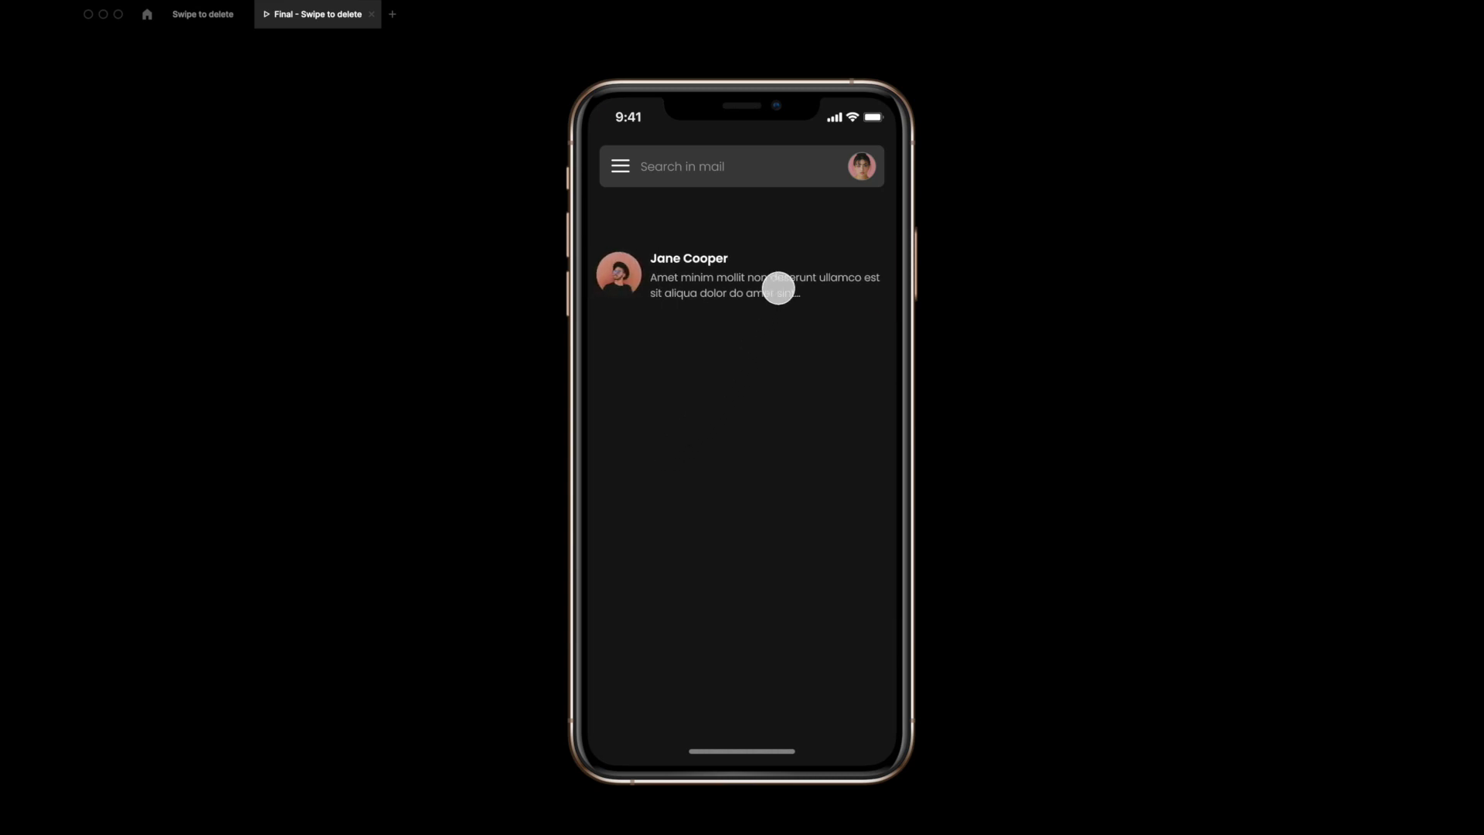
pyautogui.moveTo(778, 288); pyautogui.dragTo(640, 289)
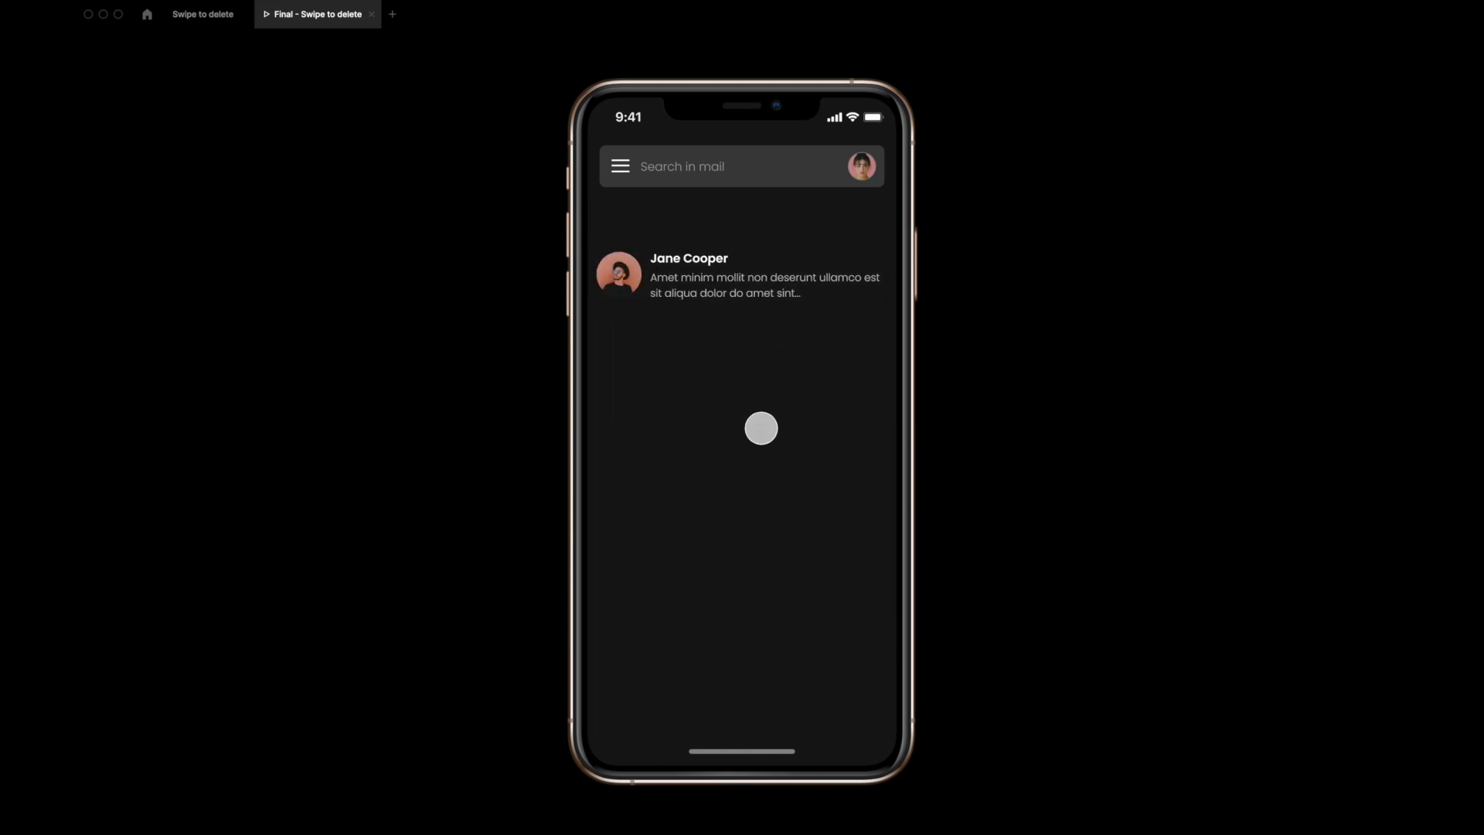
# Step: Return to the Swipe to delete design file, select the mail row in iPhone 11 Pro Max - 1 and show its design properties
pyautogui.click(203, 15)
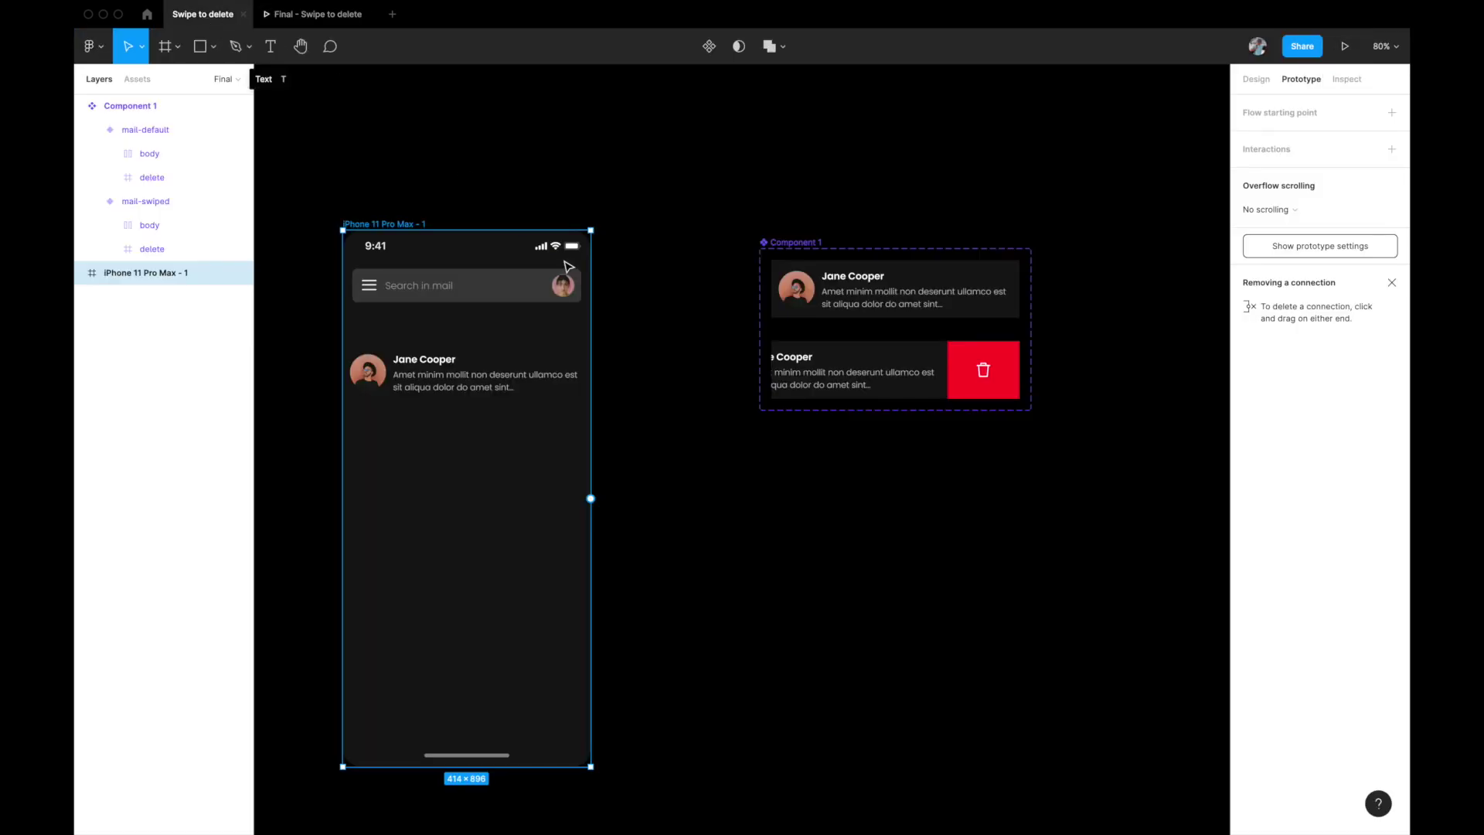
pyautogui.hscroll(-3, 569, 266)
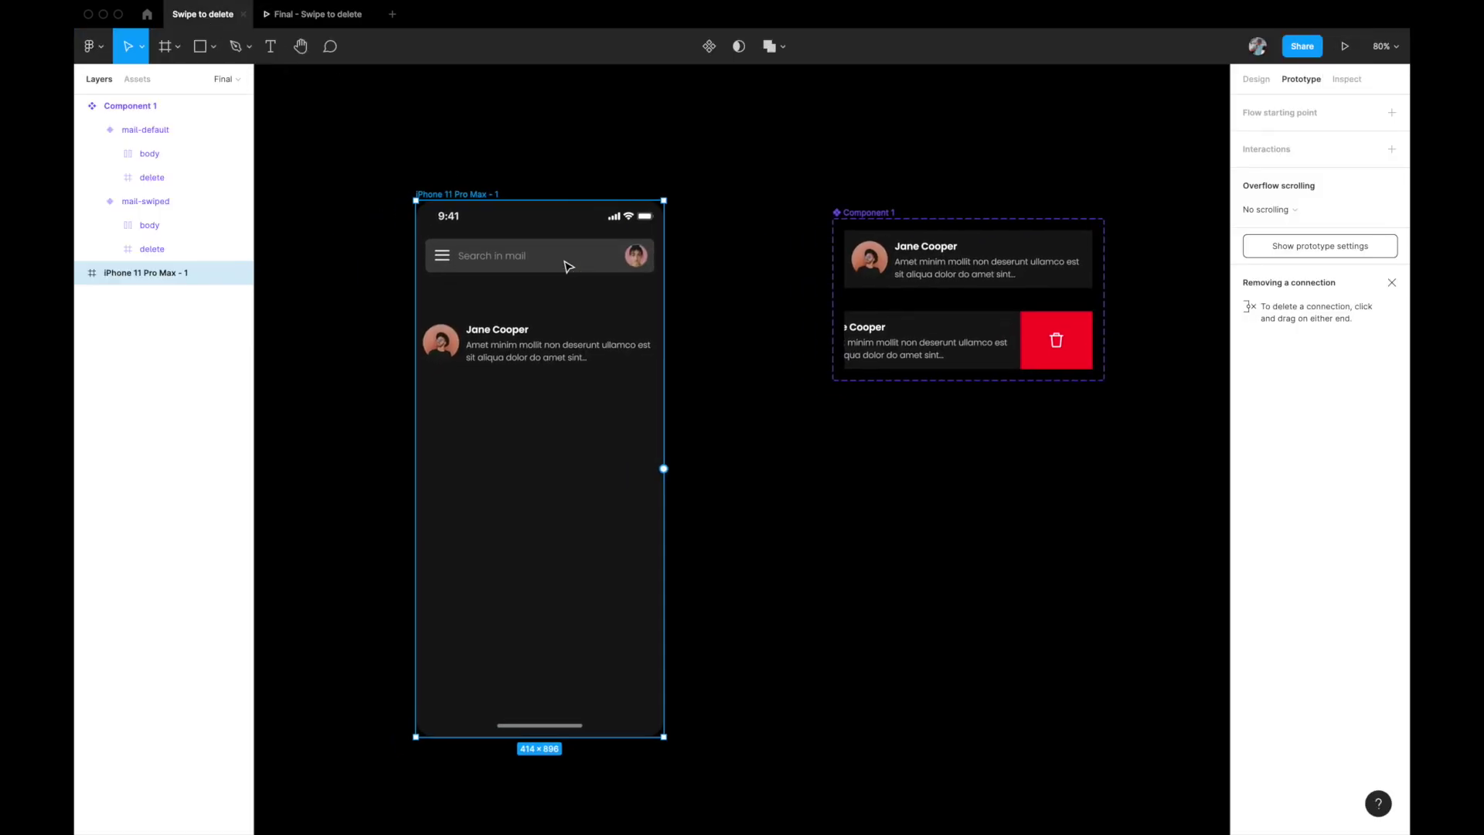
pyautogui.click(827, 338)
pyautogui.click(565, 332)
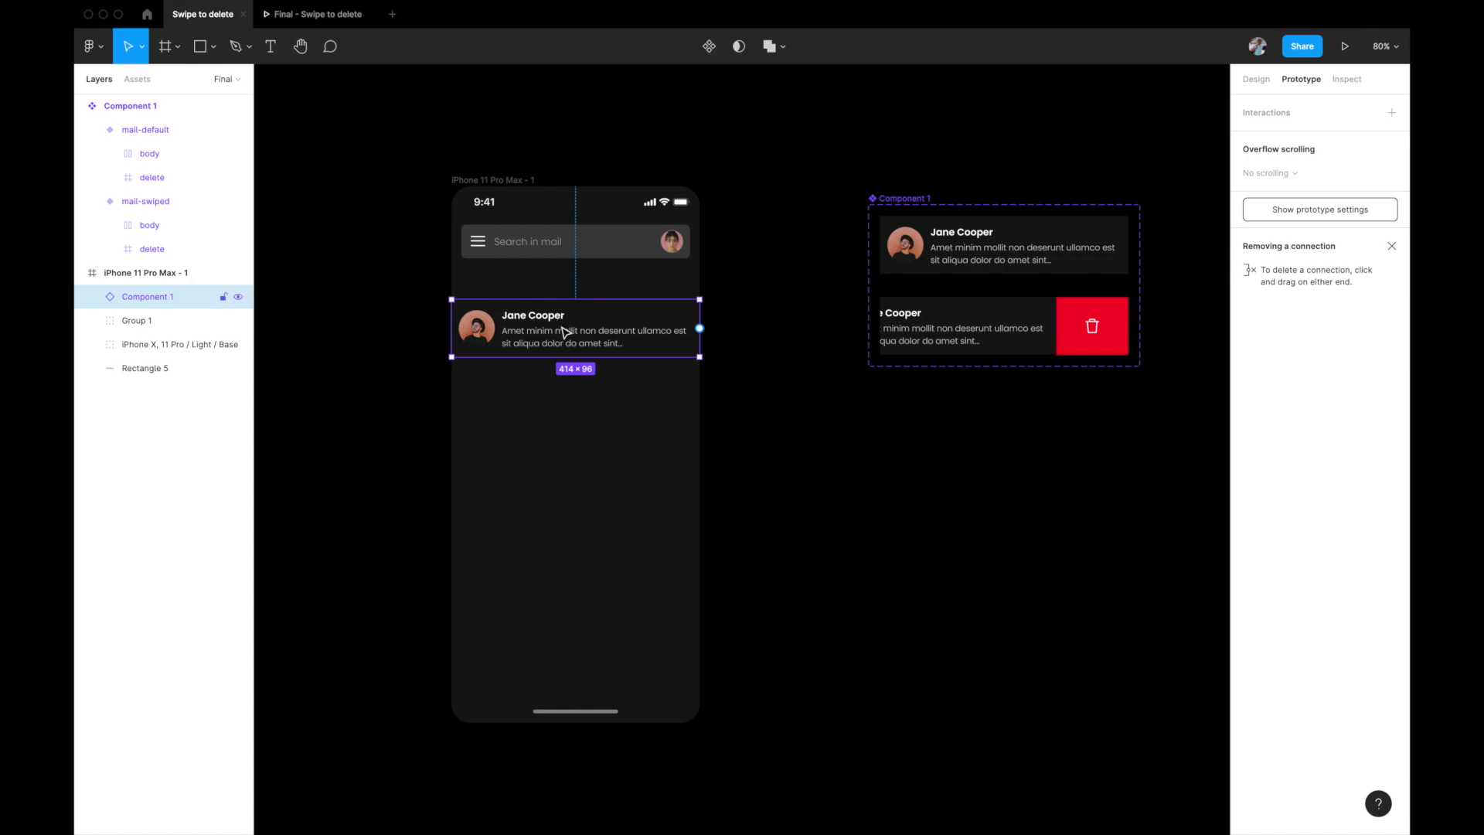
pyautogui.click(1256, 79)
pyautogui.scroll(-2, 464, 533)
pyautogui.hscroll(-2, 464, 534)
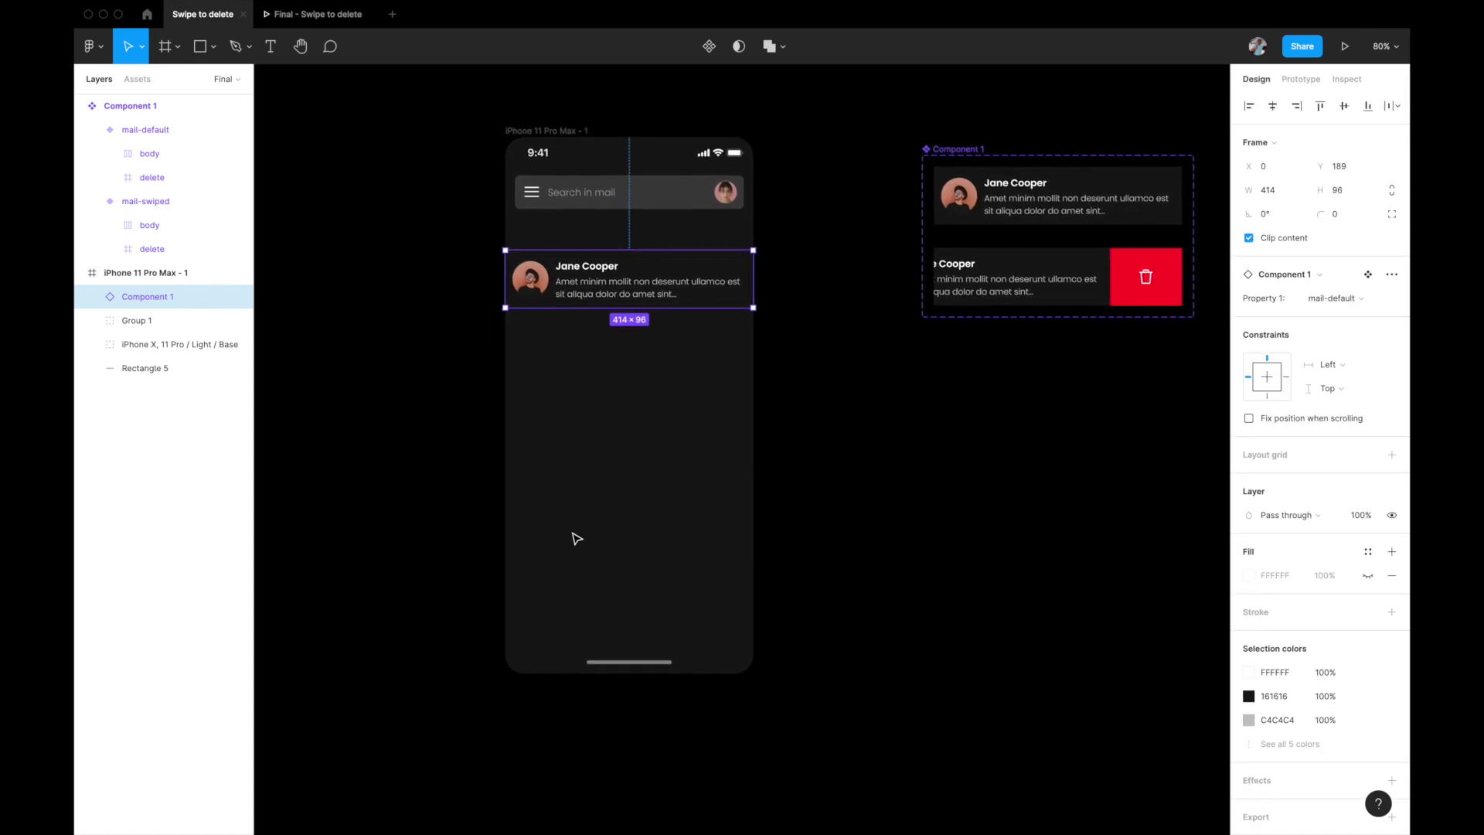
pyautogui.keyDown('ctrl'); pyautogui.scroll(3, 573, 536); pyautogui.keyUp('ctrl')
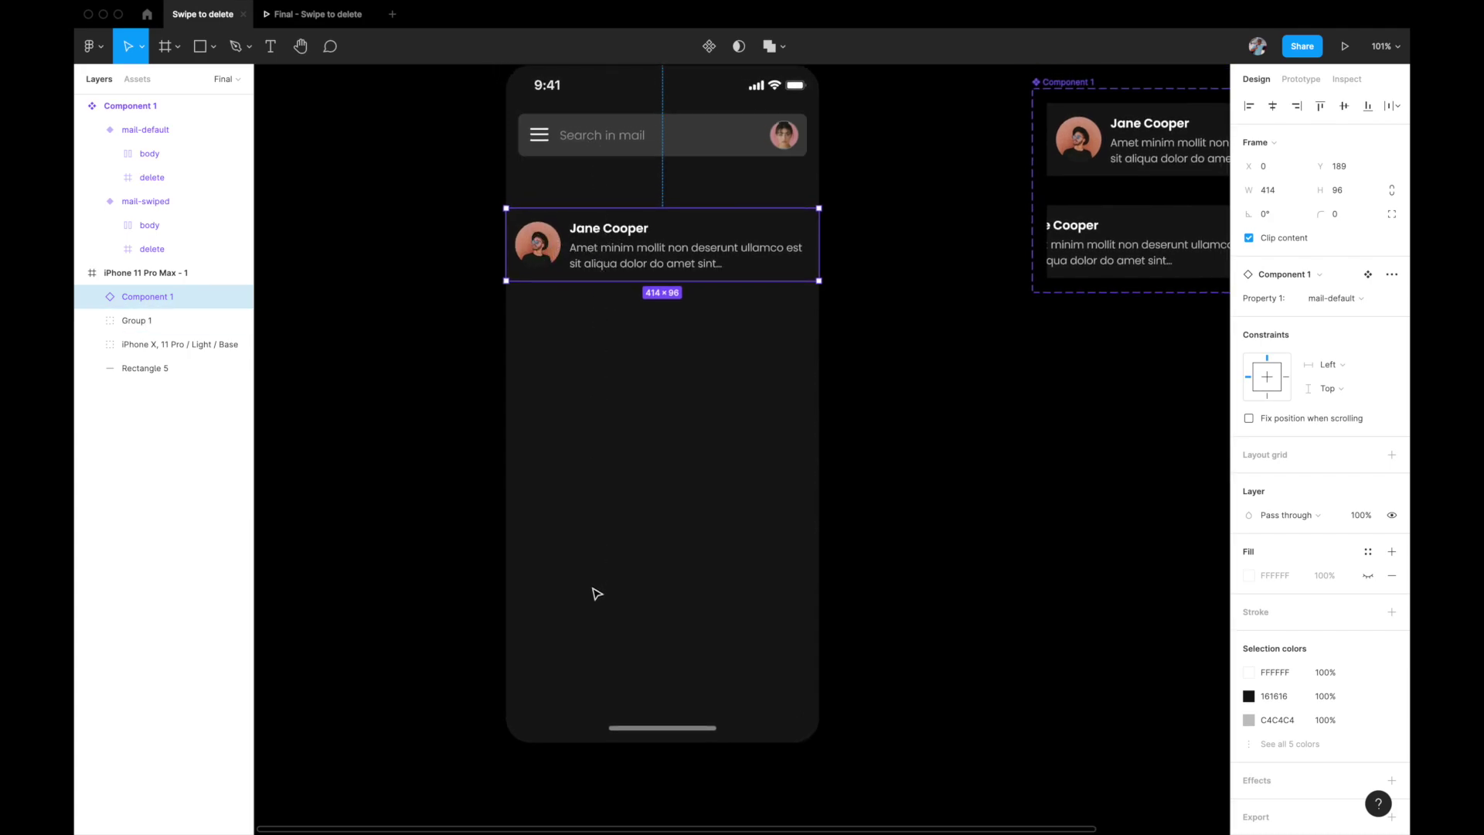
pyautogui.keyDown('ctrl'); pyautogui.scroll(-3, 597, 595); pyautogui.keyUp('ctrl')
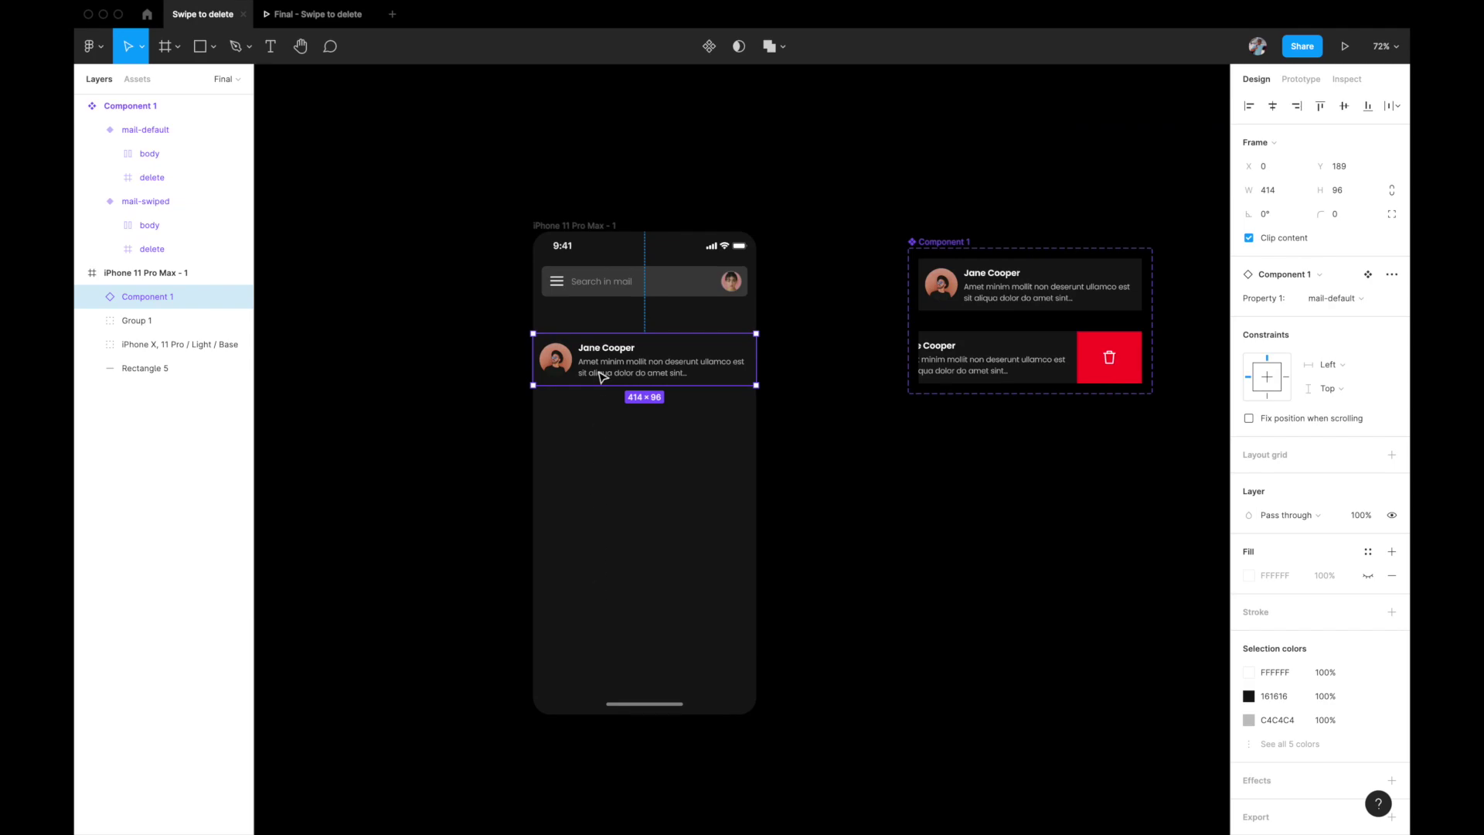
# Step: Duplicate the mail row directly beneath the original and repeat the copy until seven rows are stacked without gaps
pyautogui.press('super+d')
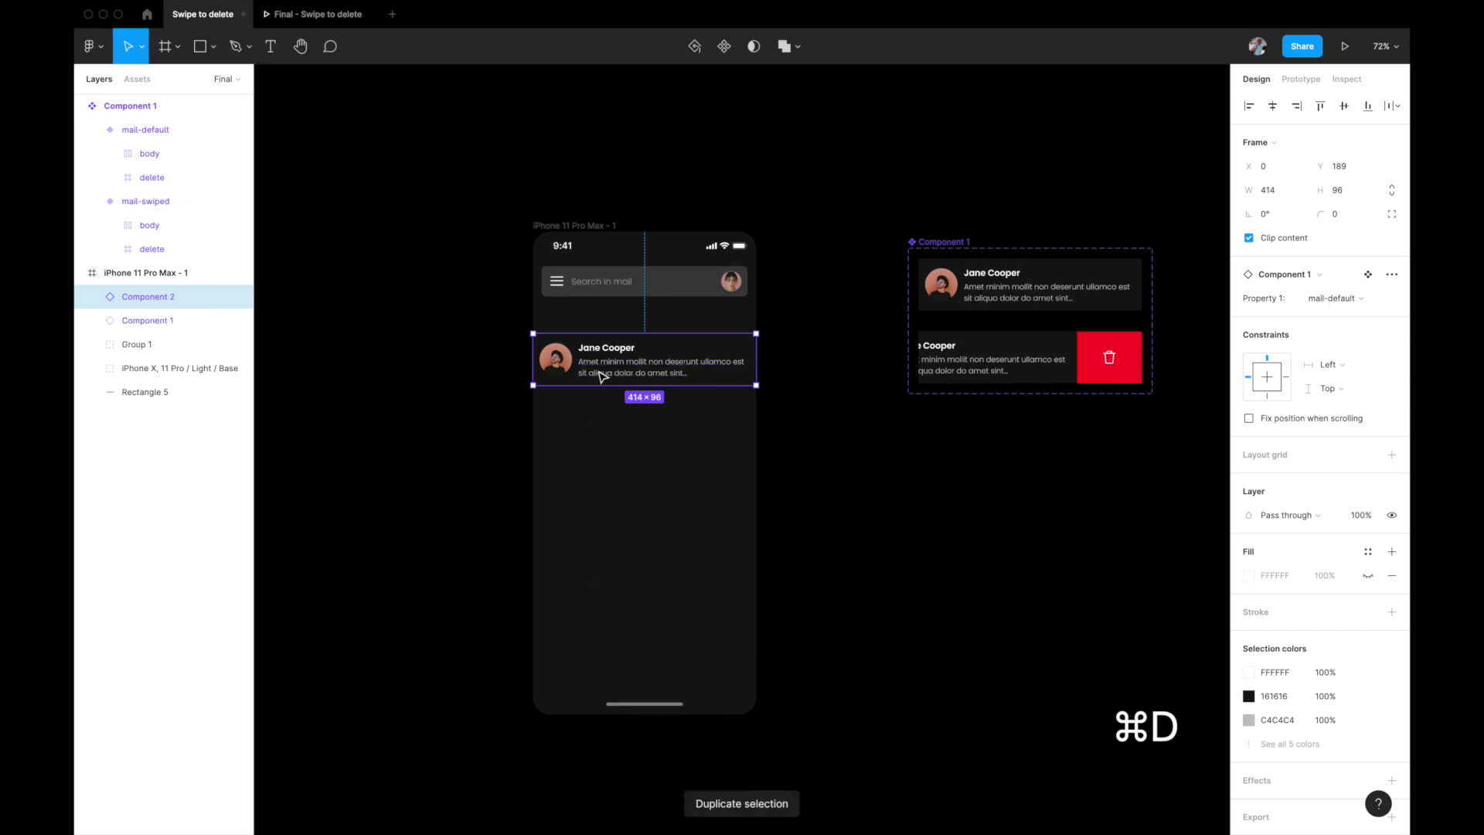
pyautogui.moveTo(603, 376); pyautogui.dragTo(600, 429)
pyautogui.press('super+d')
pyautogui.press('super+d')
pyautogui.press('super+d')
pyautogui.press('super+d')
pyautogui.press('super+d')
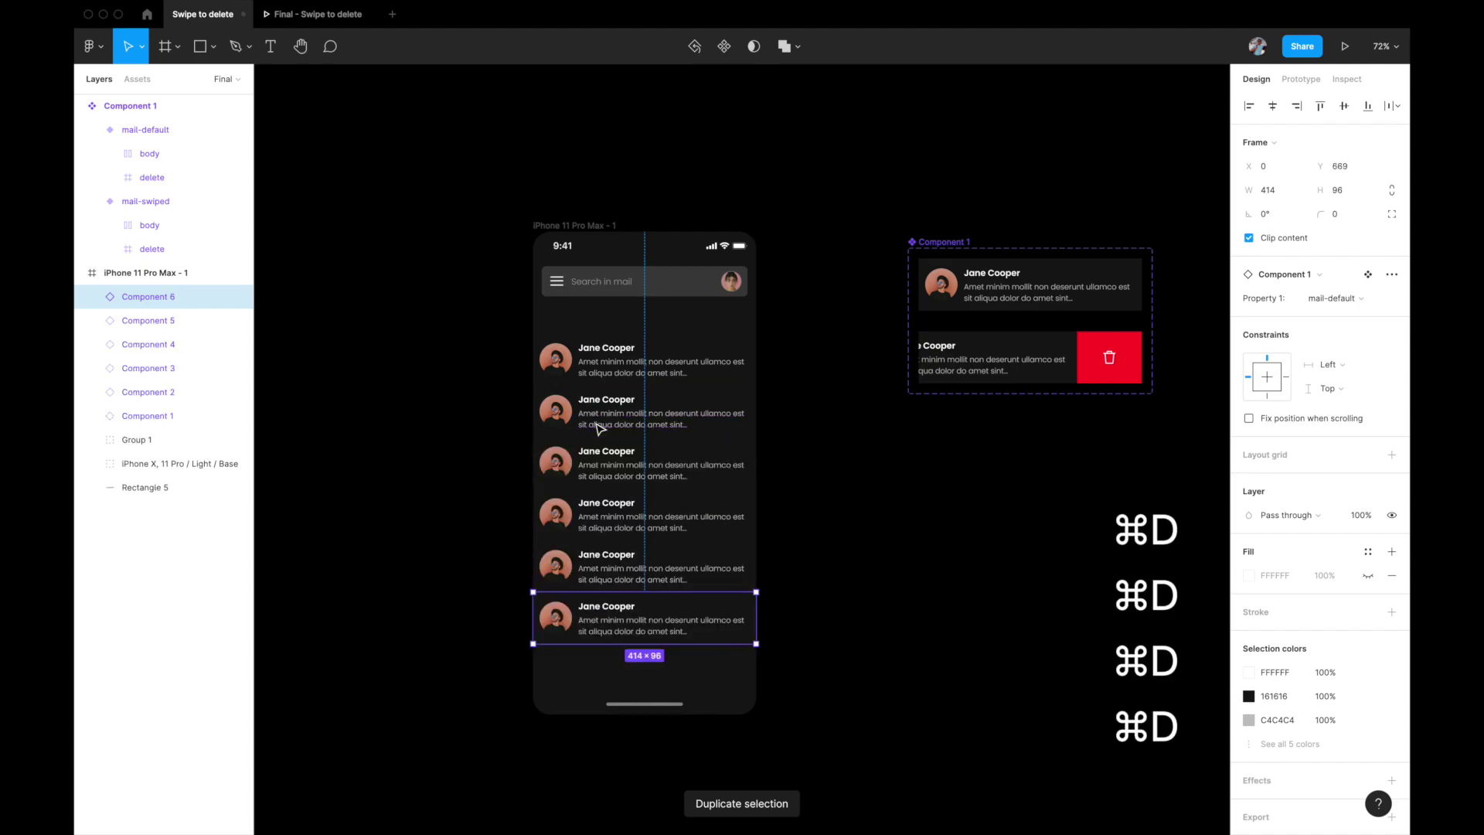
# Step: Select all seven mail rows and move them up together, closer to the search bar
pyautogui.moveTo(485, 348); pyautogui.dragTo(712, 675)
pyautogui.hotkey('shift', 'Up')
pyautogui.hotkey('shift', 'Up')
pyautogui.hotkey('shift', 'Up')
pyautogui.hotkey('shift', 'Up')
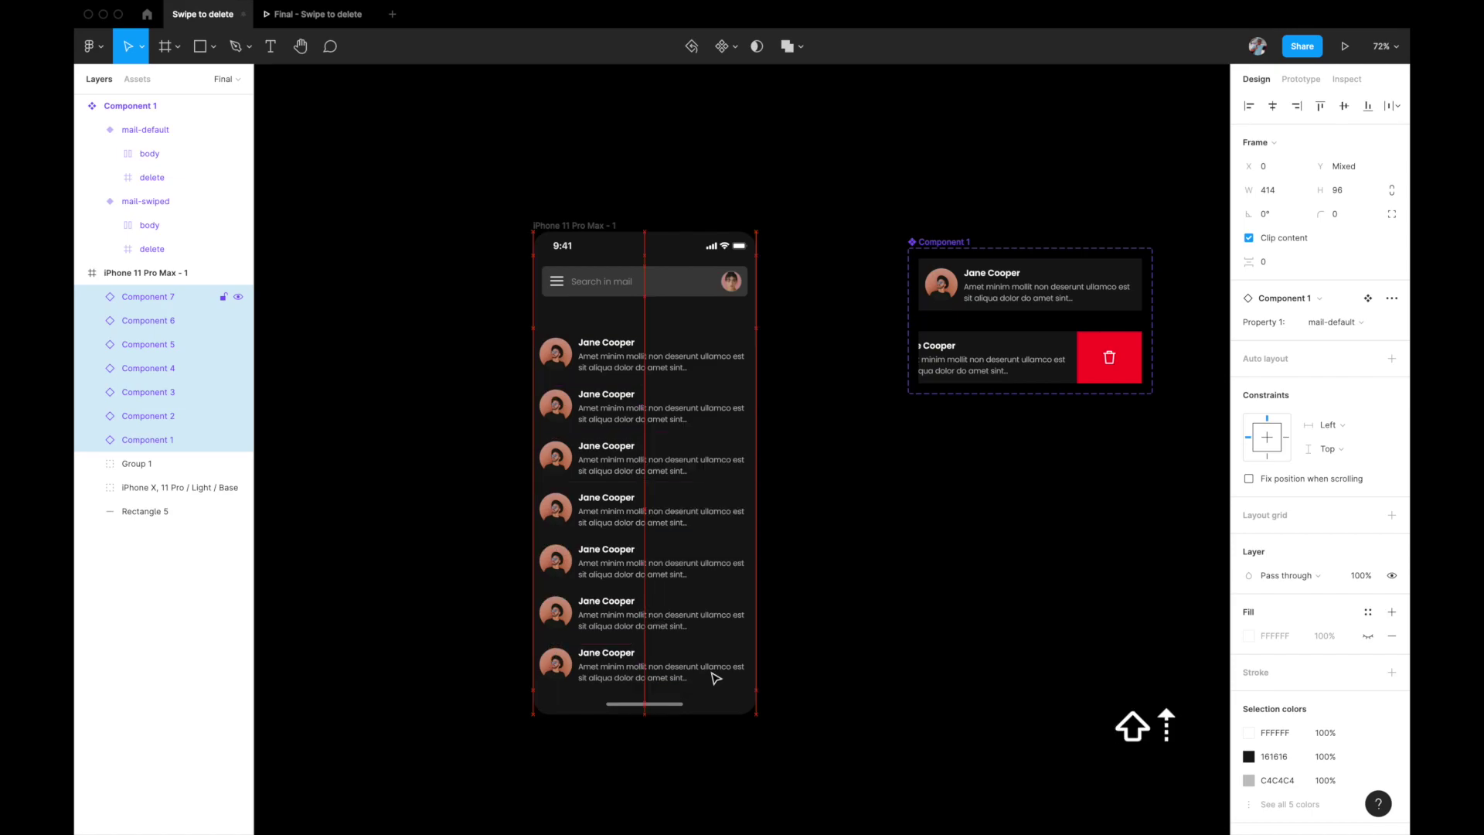
pyautogui.hscroll(-2, 710, 669)
pyautogui.keyDown('ctrl'); pyautogui.scroll(5, 670, 421); pyautogui.keyUp('ctrl')
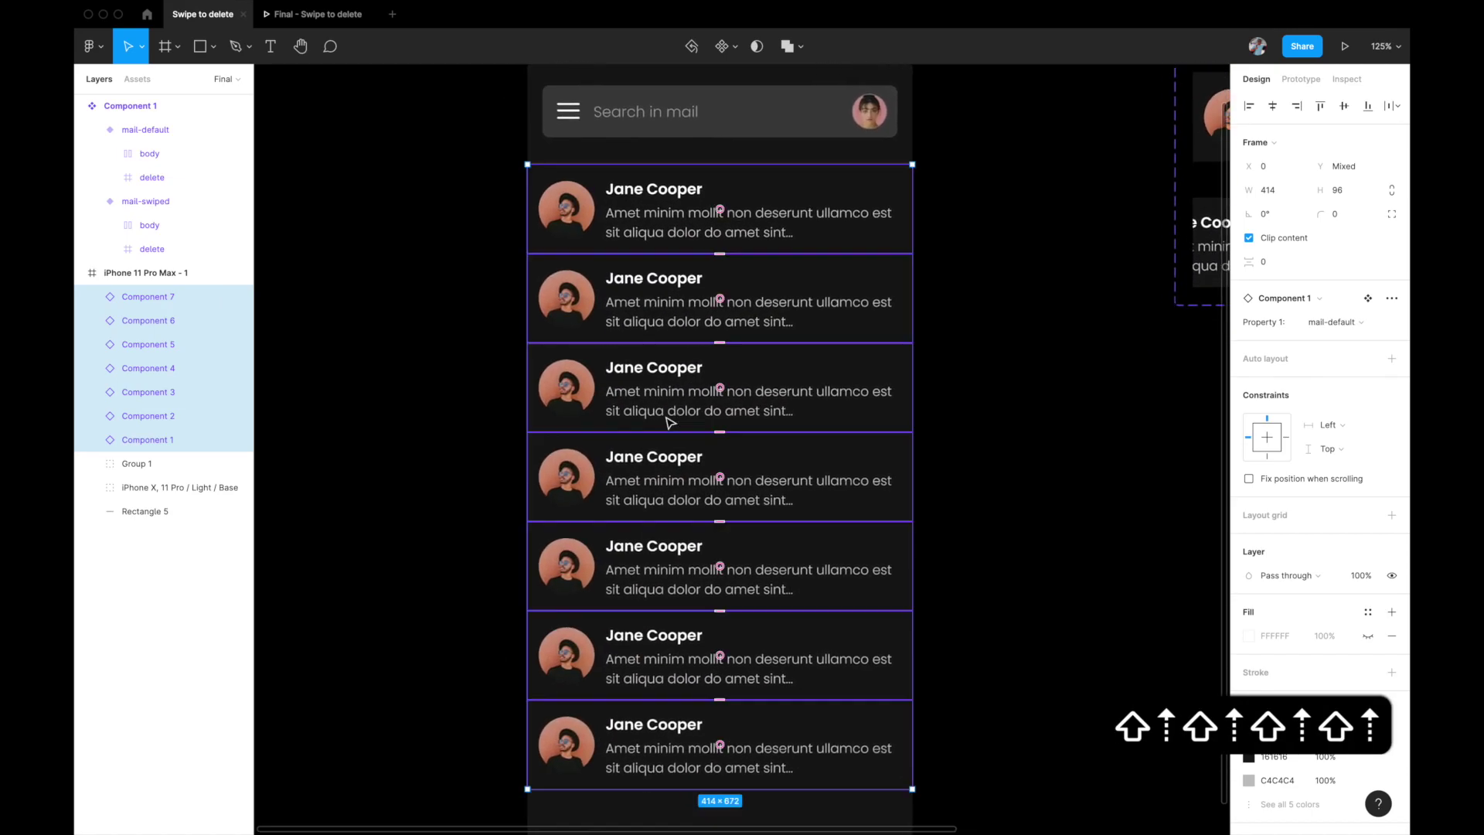
pyautogui.scroll(-3, 671, 422)
pyautogui.scroll(2, 601, 334)
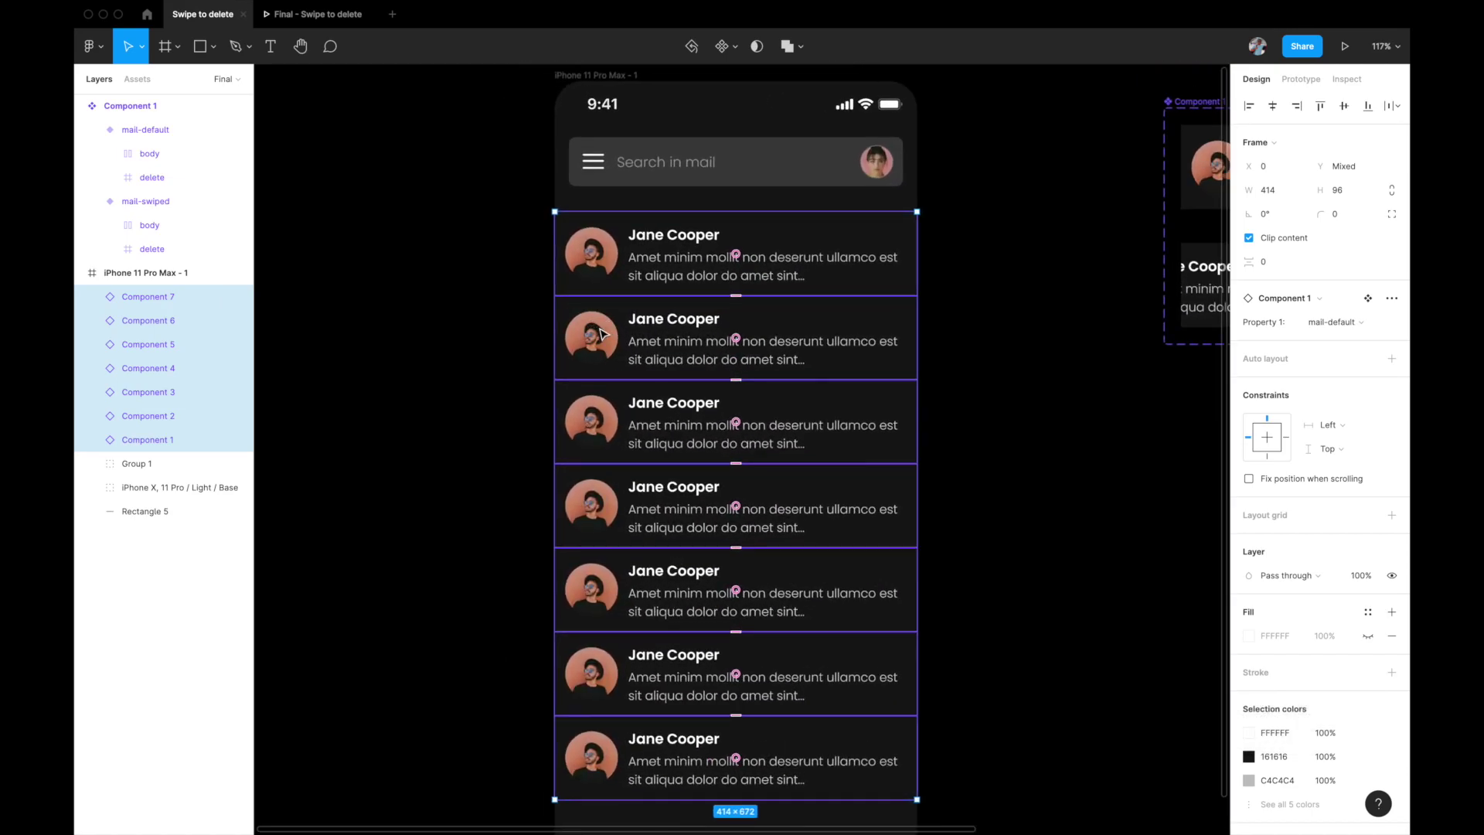
# Step: Run Content Reel on the second row's name text and replace it with the second entry of Full Name (first last) by Microsoft
pyautogui.doubleClick(585, 330)
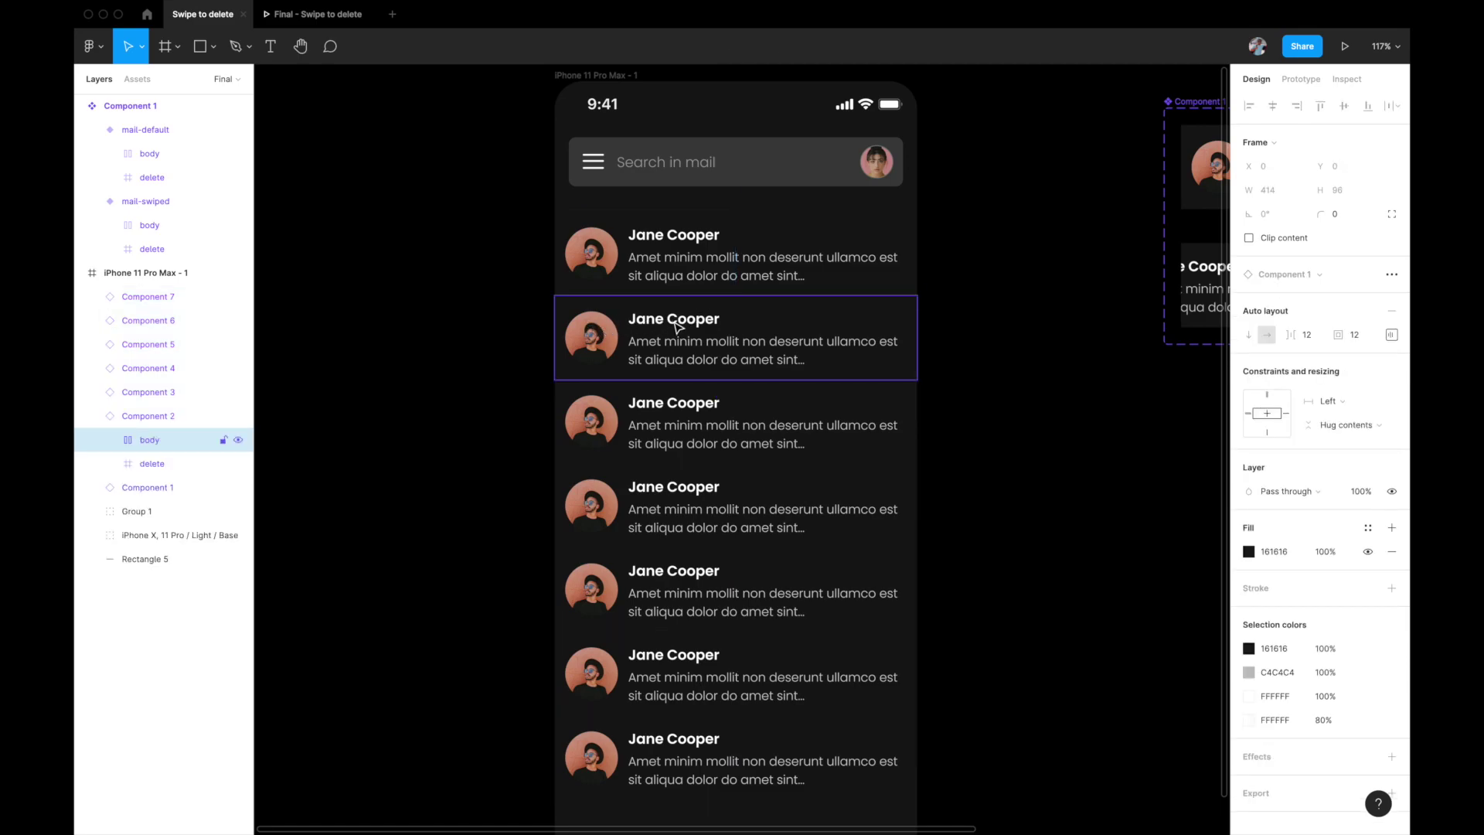
pyautogui.keyDown('ctrl'); pyautogui.scroll(-4, 675, 327); pyautogui.keyUp('ctrl')
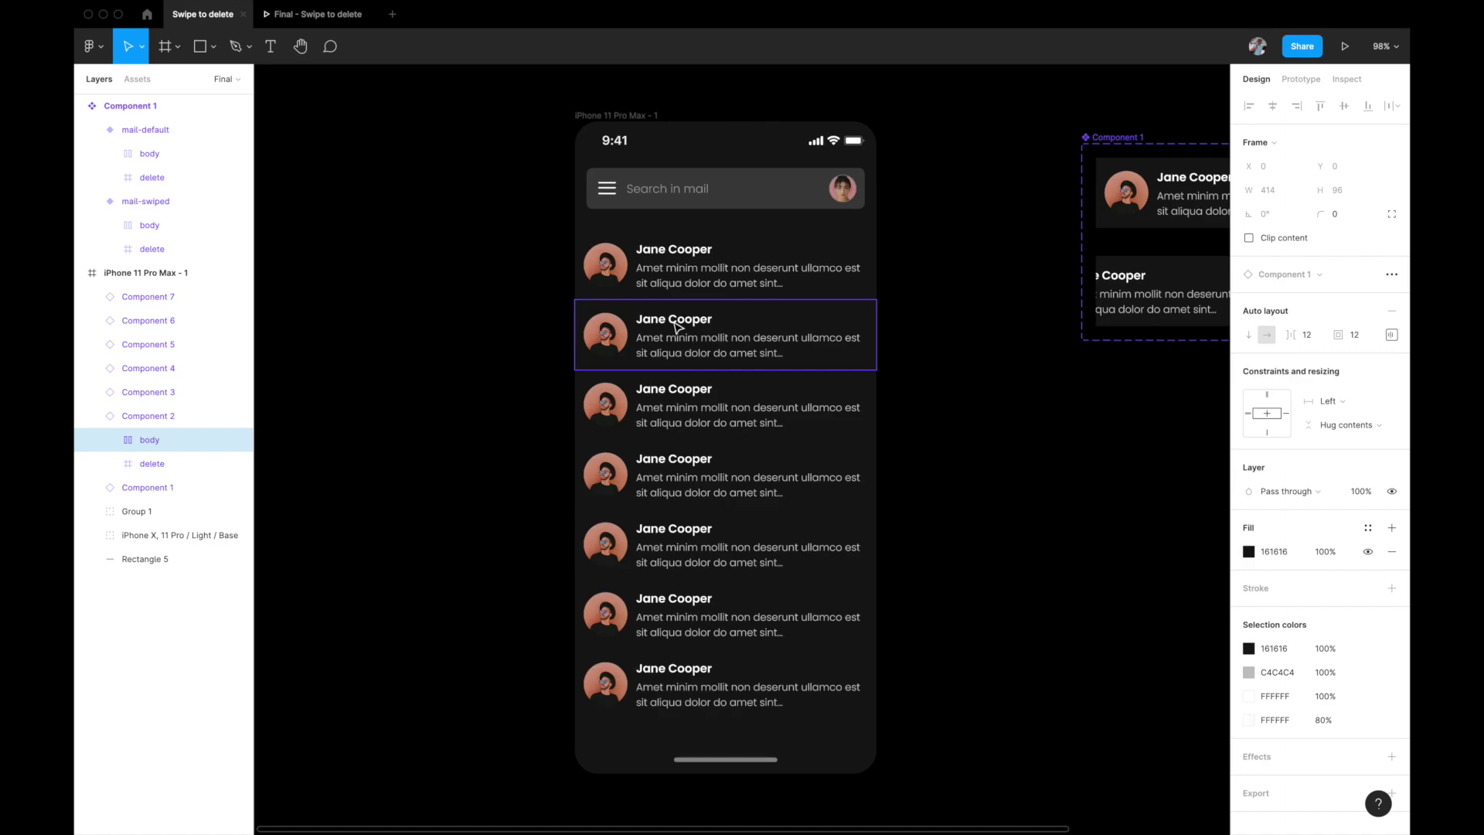
pyautogui.keyDown('super'); pyautogui.click(673, 320); pyautogui.keyUp('super')
pyautogui.rightClick(828, 364)
pyautogui.moveTo(889, 408)
pyautogui.click(1015, 120)
pyautogui.hscroll(3, 626, 354)
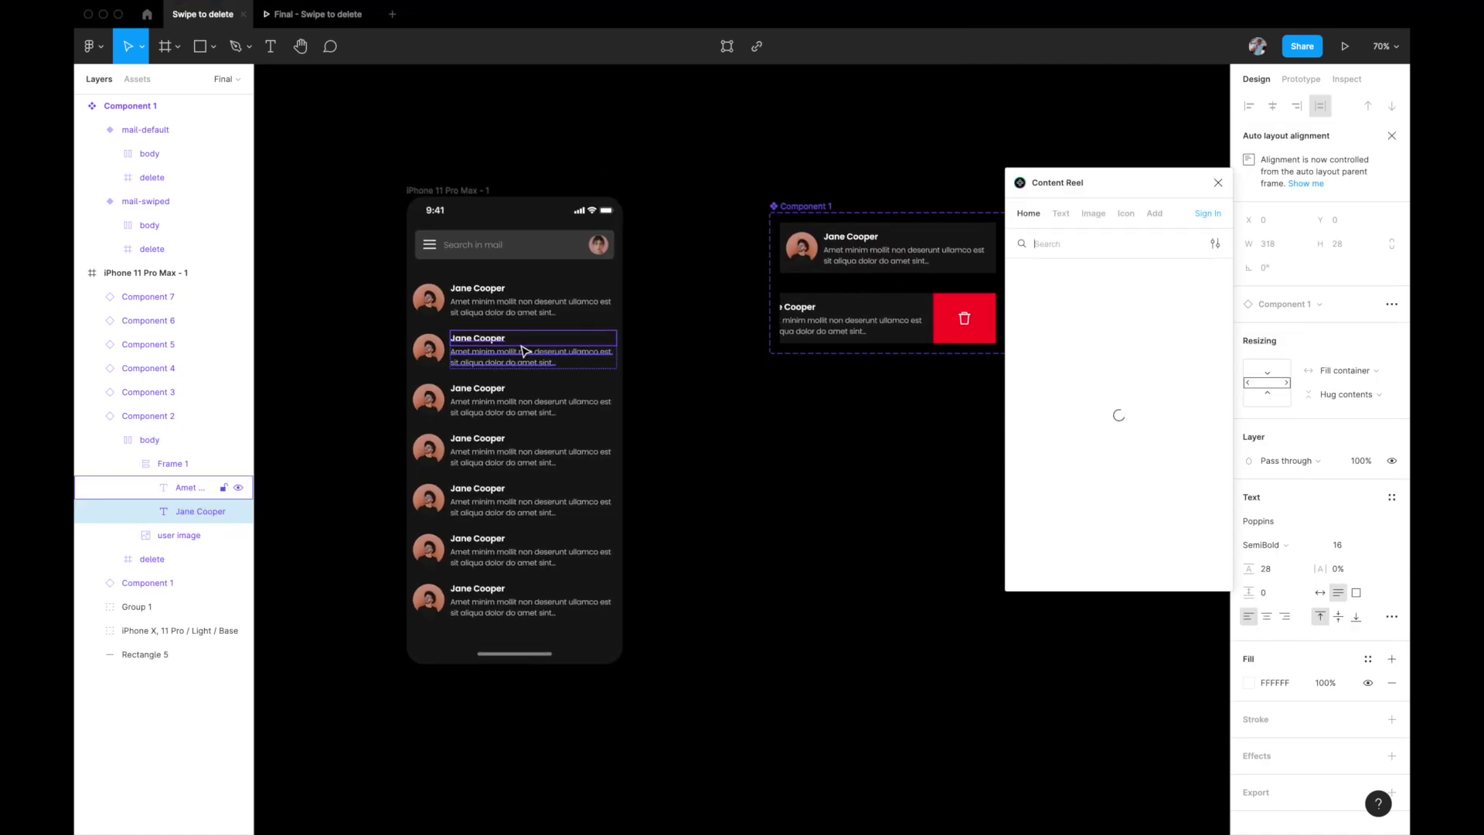
pyautogui.click(1097, 306)
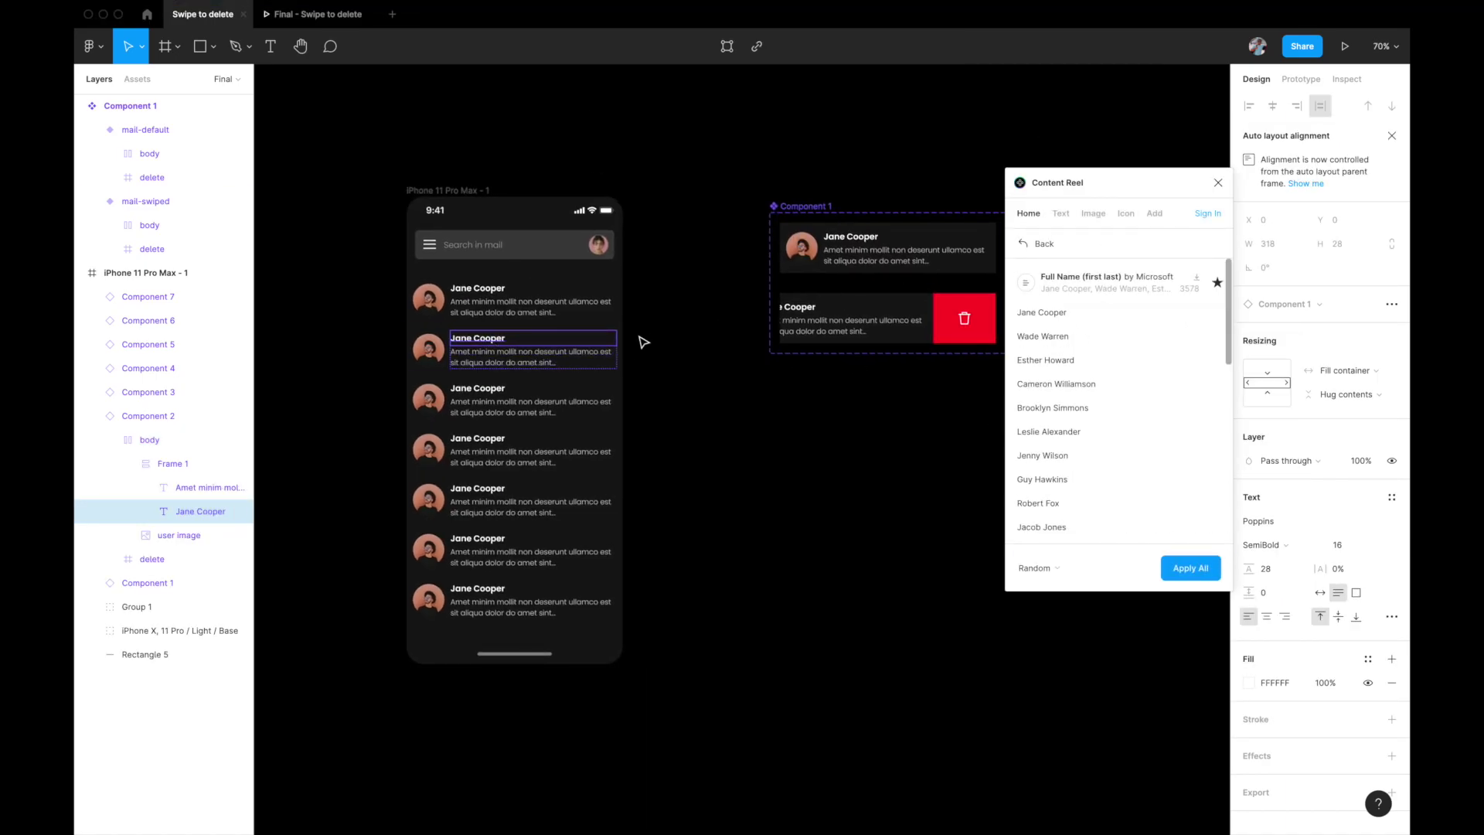
pyautogui.click(1040, 336)
# Step: Replace the names in mail rows three, four and five with the third, fourth and sixth entries of the Content Reel name list
pyautogui.click(477, 390)
pyautogui.doubleClick(477, 390)
pyautogui.click(1045, 360)
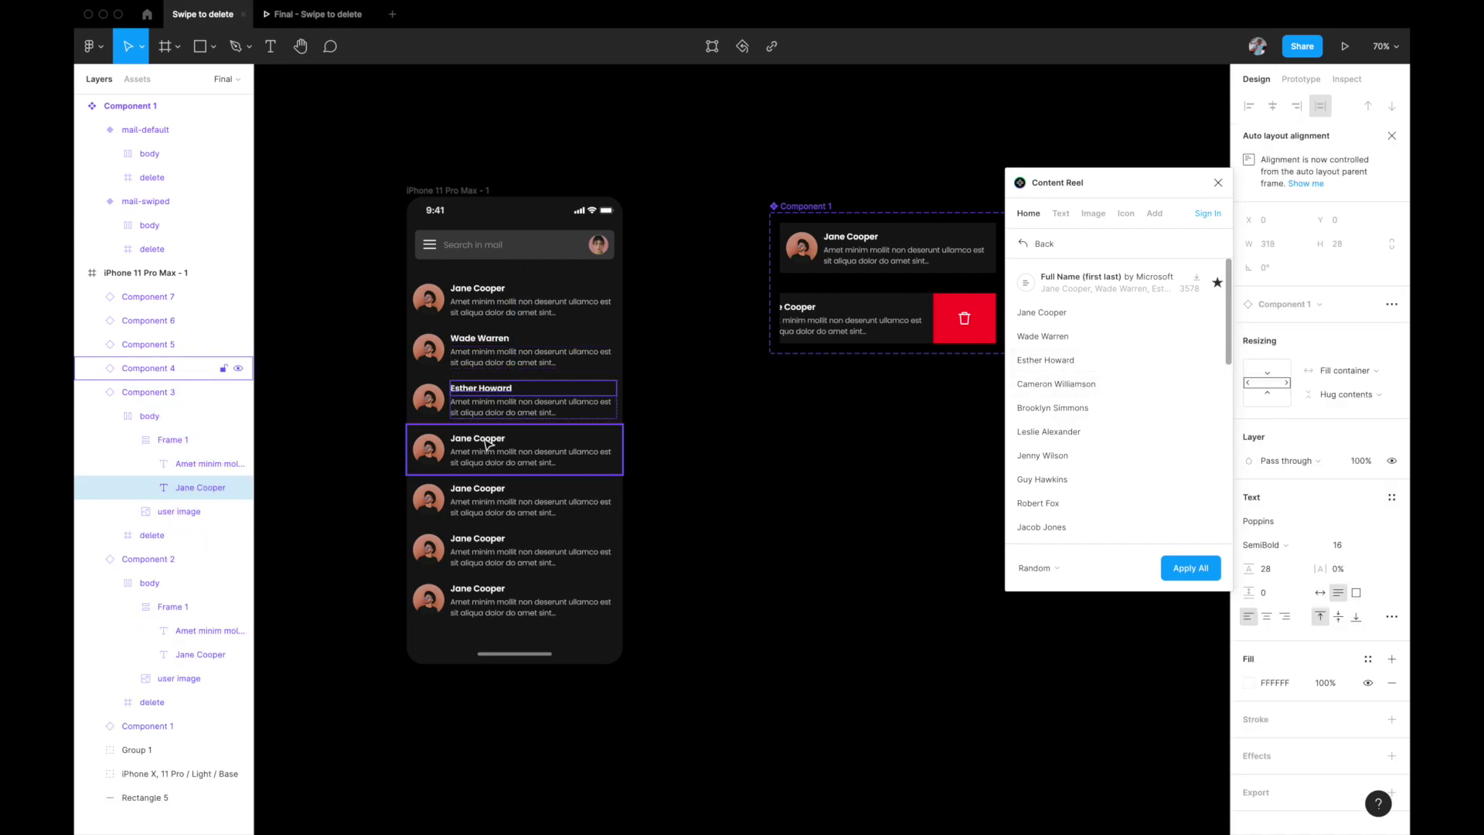
pyautogui.click(490, 444)
pyautogui.doubleClick(490, 444)
pyautogui.click(1056, 384)
pyautogui.click(479, 490)
pyautogui.doubleClick(479, 490)
pyautogui.click(1049, 431)
# Step: Replace the names in mail rows six and seven with the seventh and ninth entries of the Content Reel name list
pyautogui.click(479, 540)
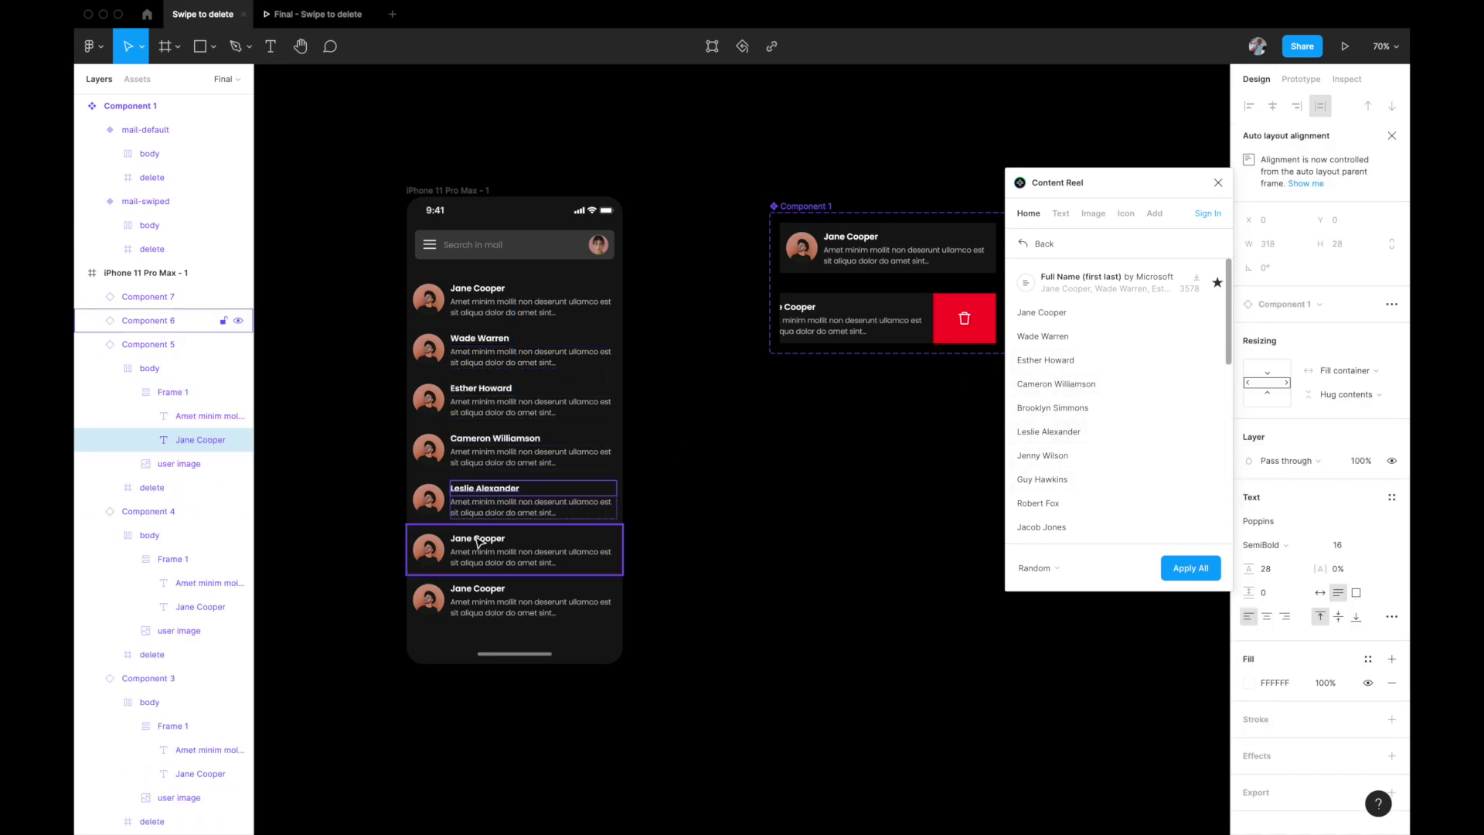
pyautogui.doubleClick(479, 540)
pyautogui.click(1051, 456)
pyautogui.doubleClick(477, 590)
pyautogui.click(1038, 504)
# Step: Replace the user images in mail rows two to five with different avatar photos from Content Reel's image collections
pyautogui.click(428, 348)
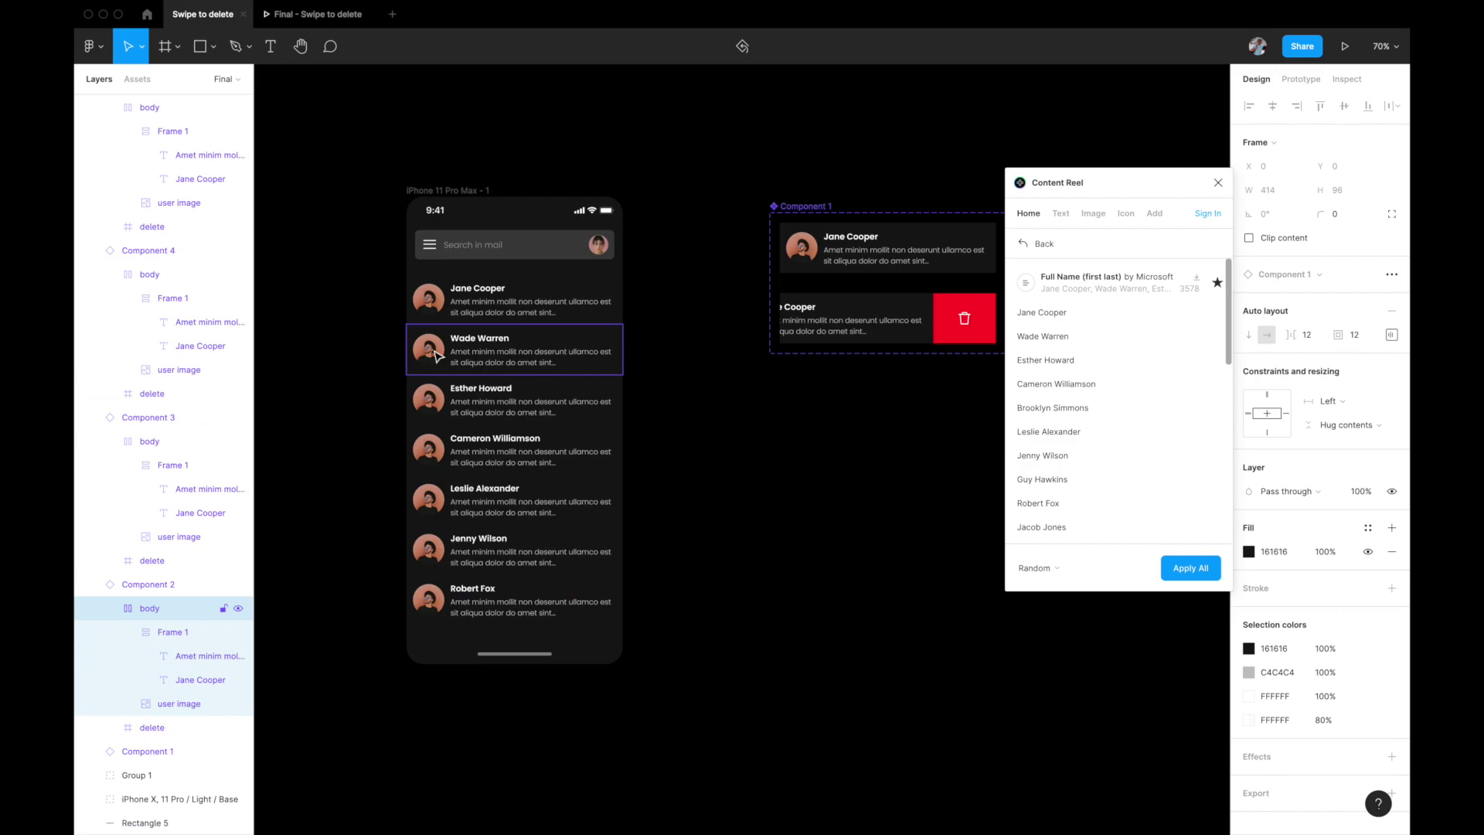
pyautogui.doubleClick(428, 349)
pyautogui.click(1093, 215)
pyautogui.click(1075, 312)
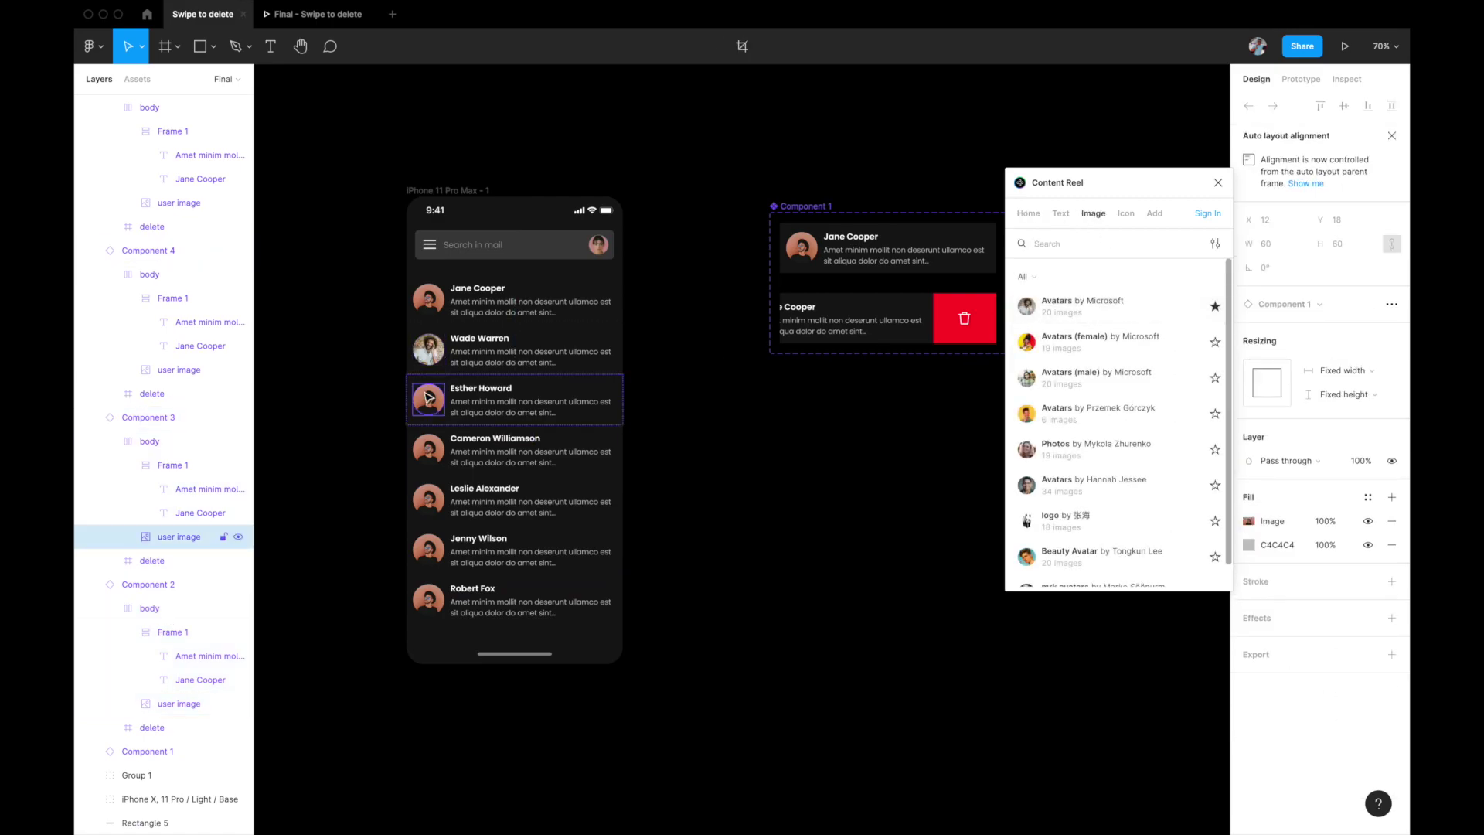
pyautogui.click(1038, 352)
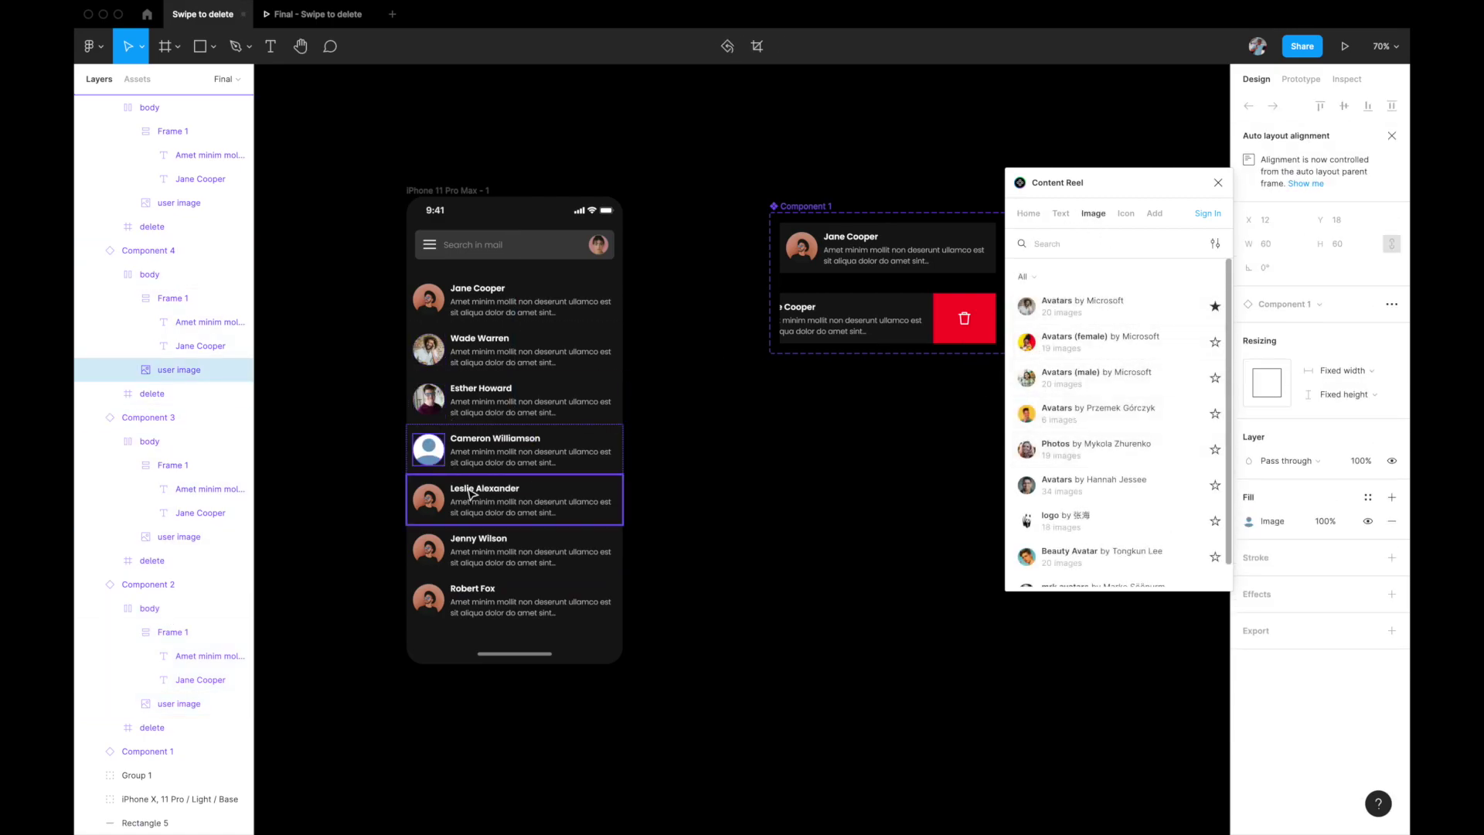
pyautogui.click(1024, 445)
pyautogui.scroll(-1, 1024, 433)
# Step: Fill the user images of mail rows six and seven from Avatars (female) by Microsoft and close Content Reel
pyautogui.click(428, 549)
pyautogui.click(1075, 311)
pyautogui.click(433, 602)
pyautogui.click(1076, 317)
pyautogui.click(804, 521)
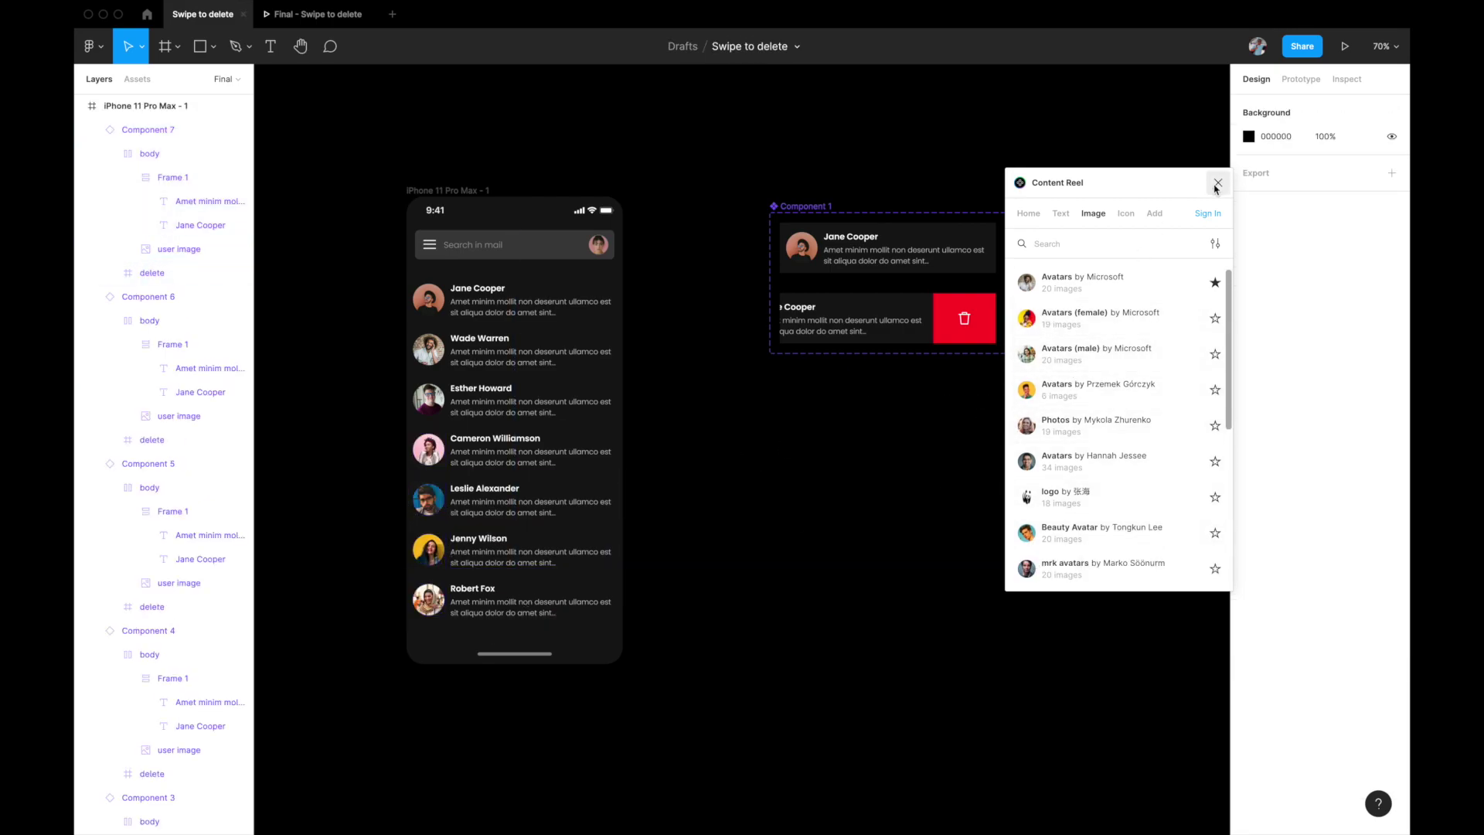
pyautogui.press('Escape')
# Step: Hide the editor interface and look over the names and avatars in the mail list
pyautogui.hotkey('ctrl', '\\')
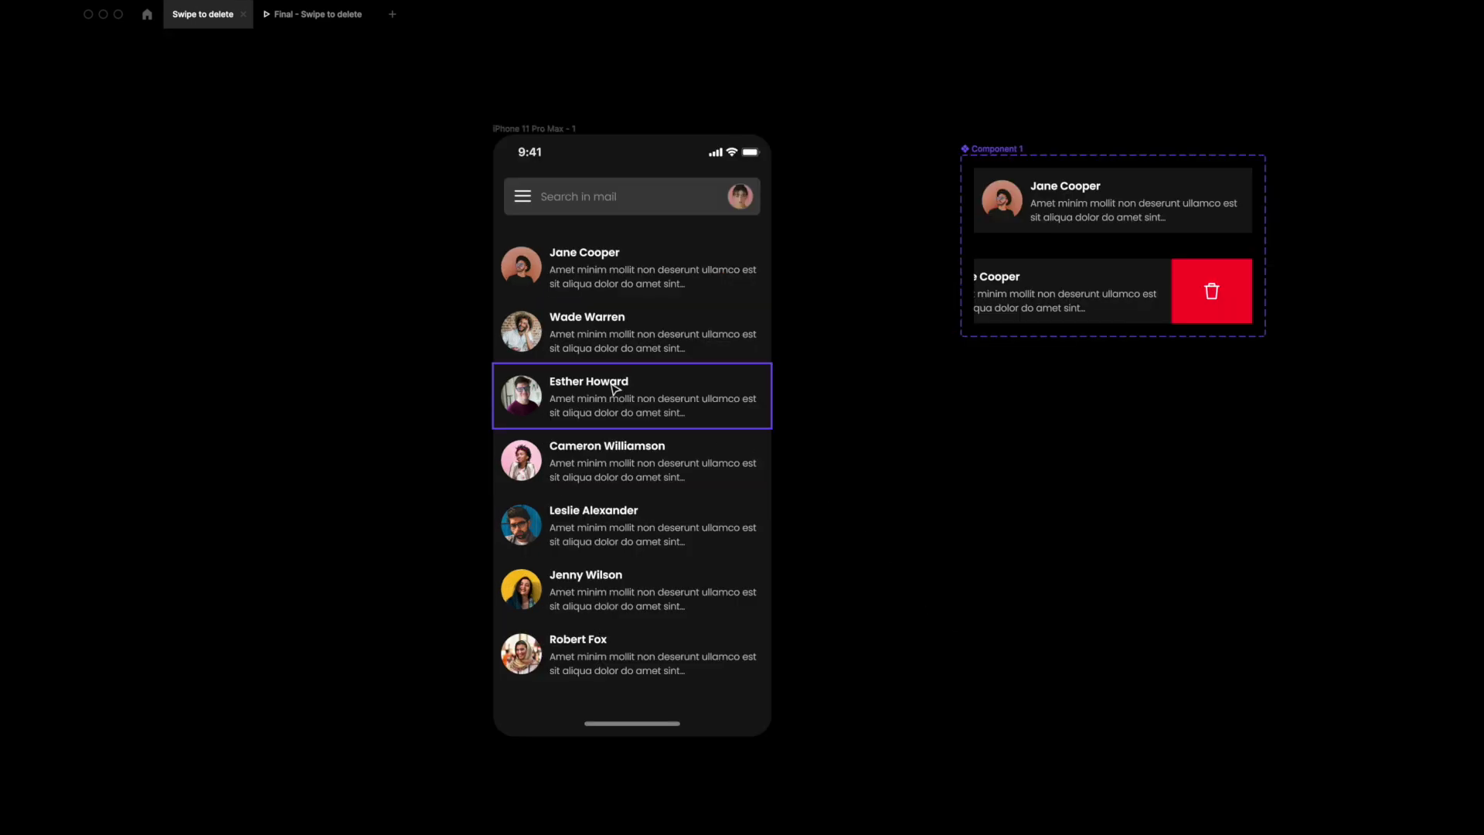
pyautogui.scroll(2, 617, 386)
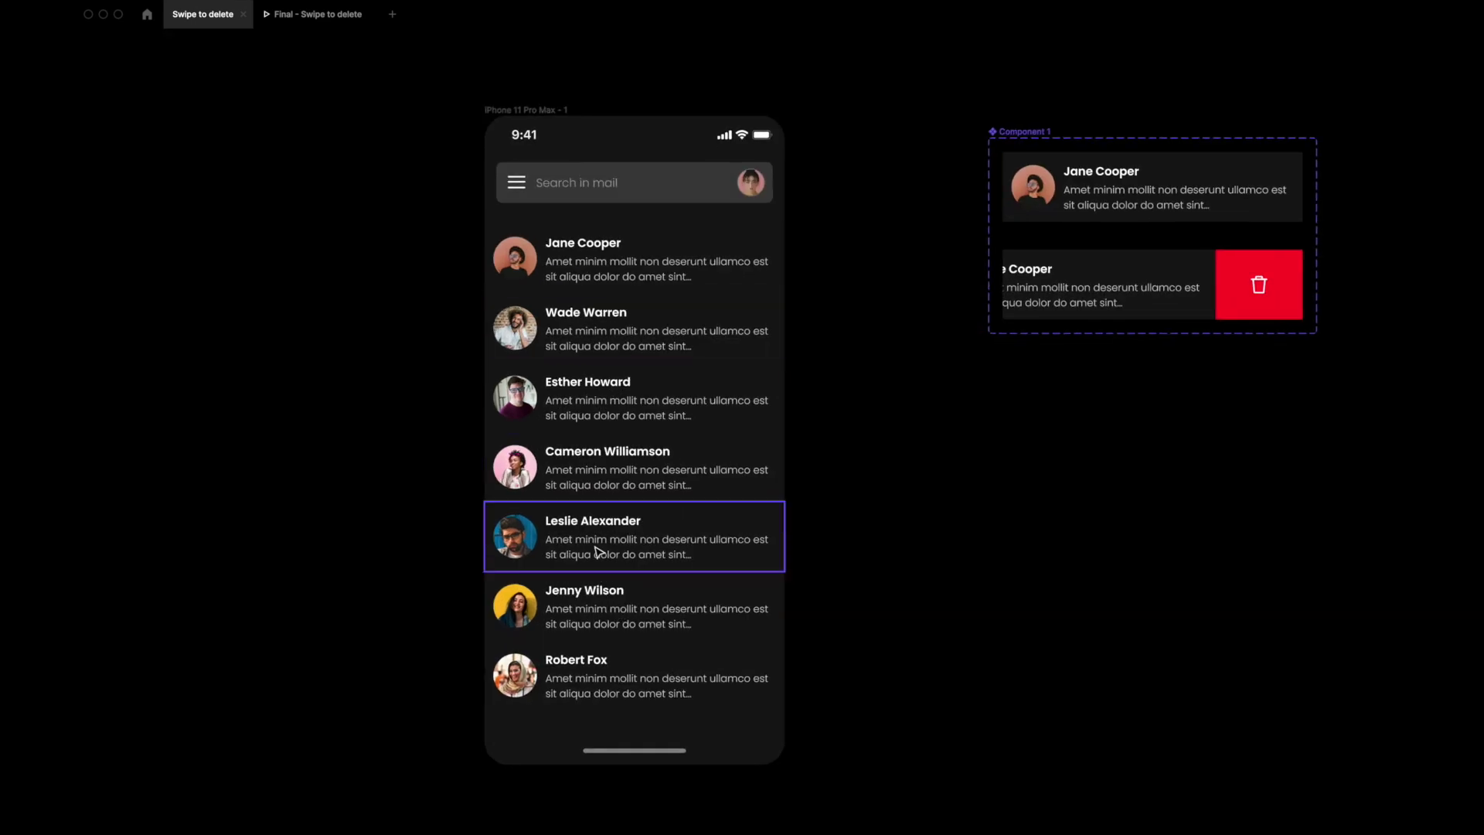
pyautogui.scroll(3, 572, 282)
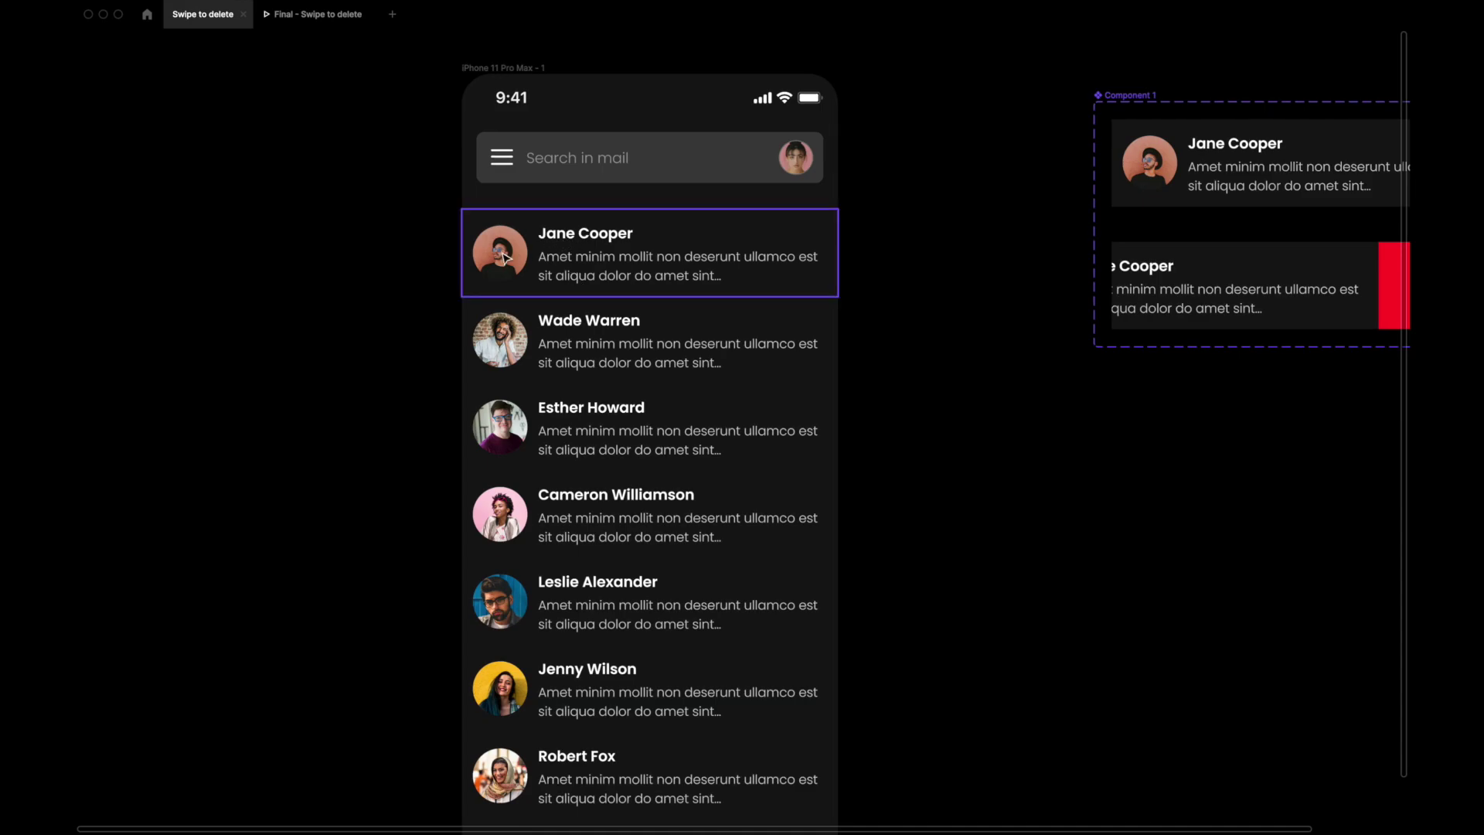
pyautogui.scroll(-3, 611, 277)
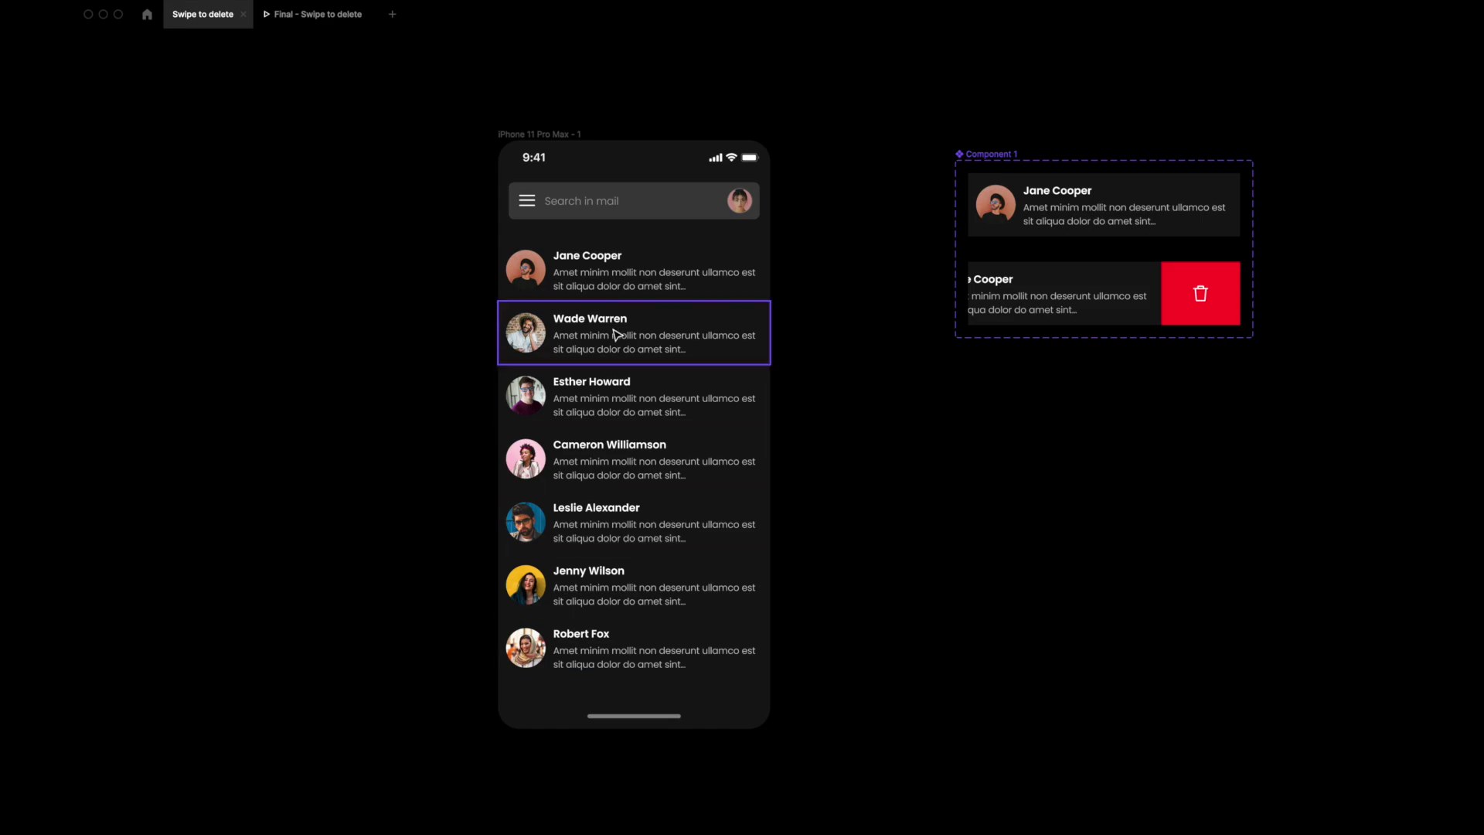
# Step: Preview the mail screen prototype and swipe each of the seven rows leftward to test the delete reveal and delayed return
pyautogui.click(306, 22)
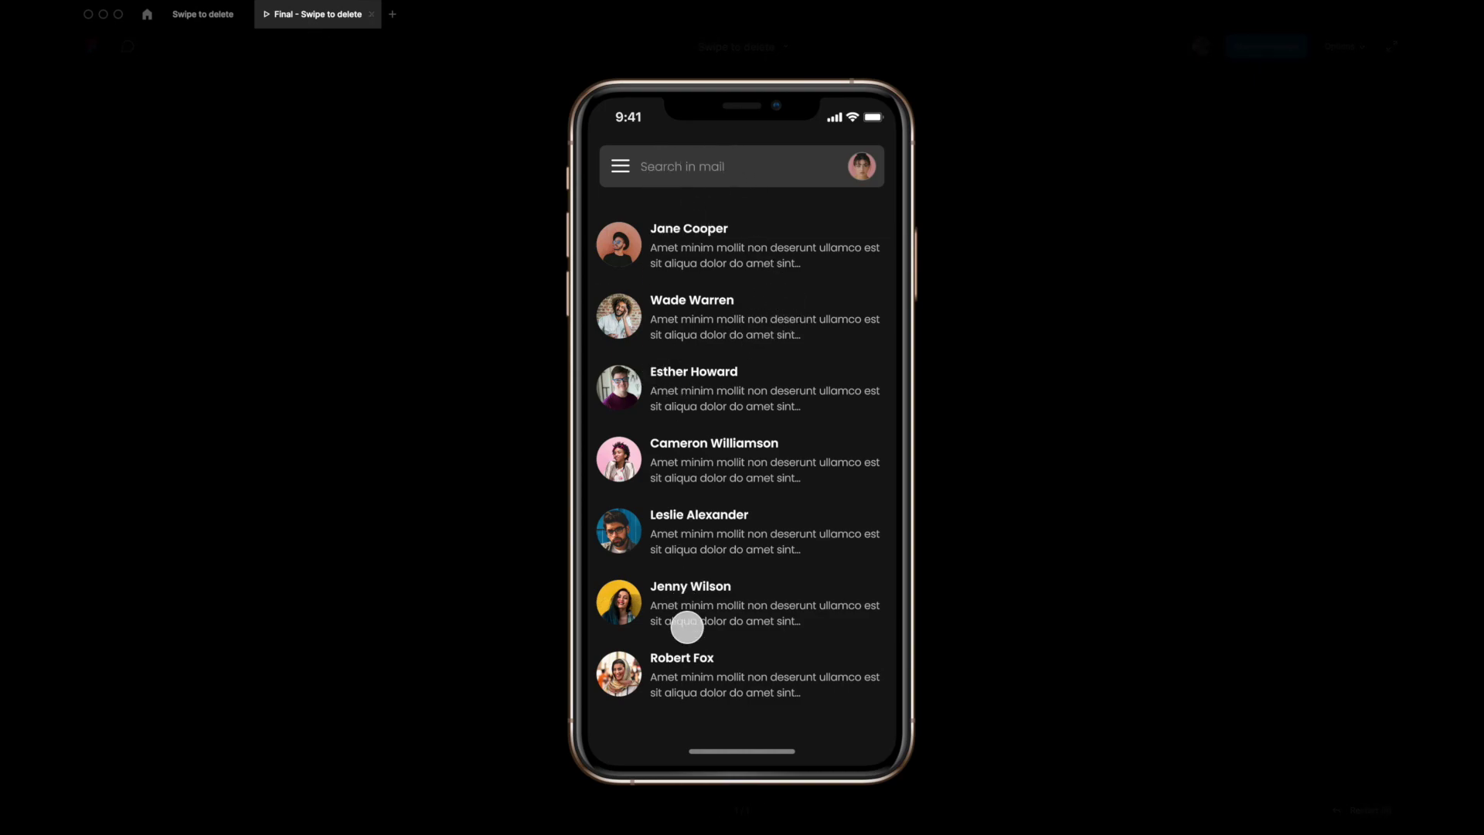
pyautogui.moveTo(805, 232); pyautogui.dragTo(650, 246)
pyautogui.moveTo(732, 297); pyautogui.dragTo(611, 311)
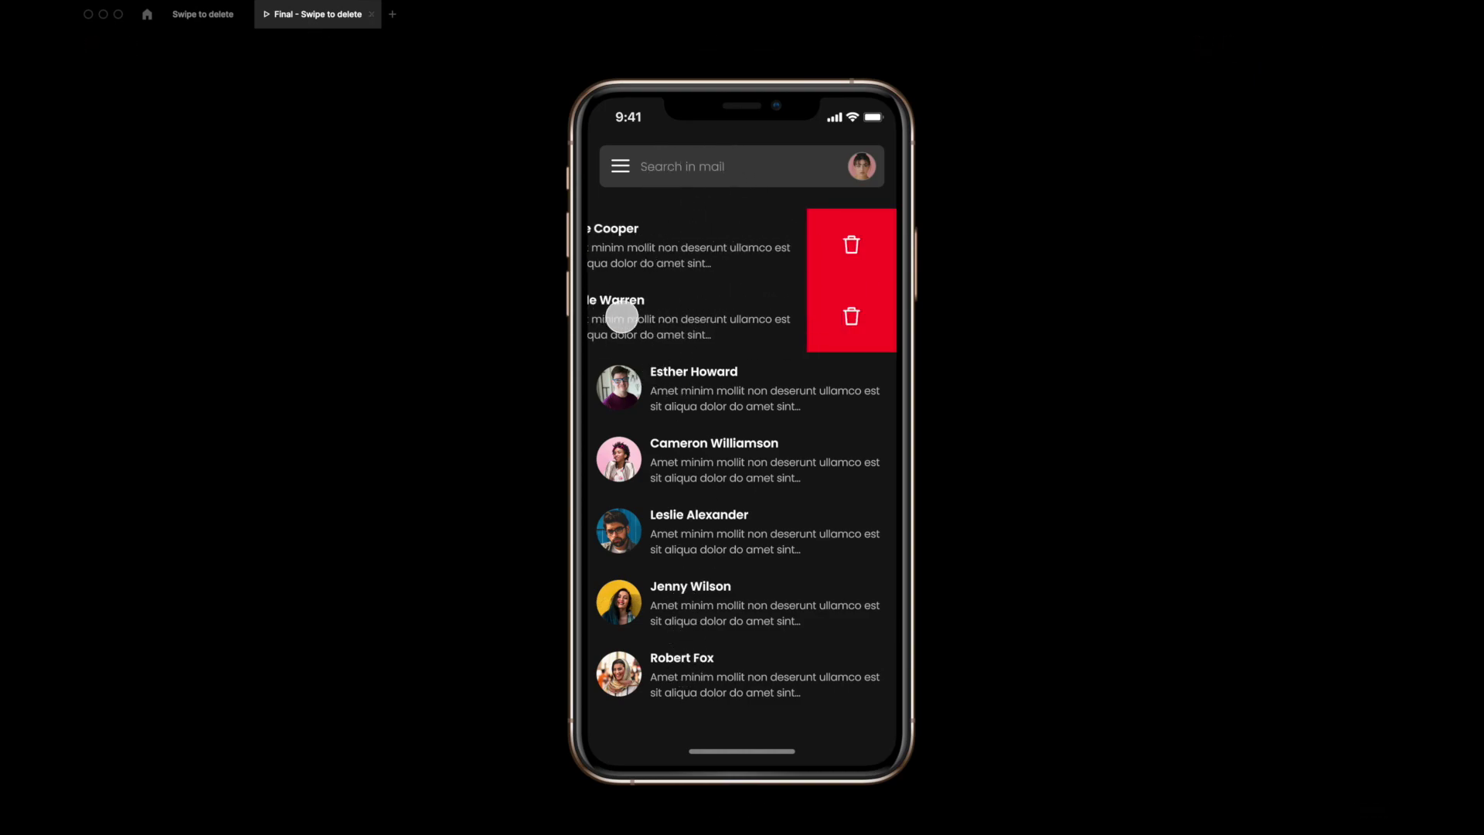
pyautogui.moveTo(731, 387); pyautogui.dragTo(596, 398)
pyautogui.moveTo(730, 458); pyautogui.dragTo(603, 467)
pyautogui.moveTo(731, 532); pyautogui.dragTo(624, 562)
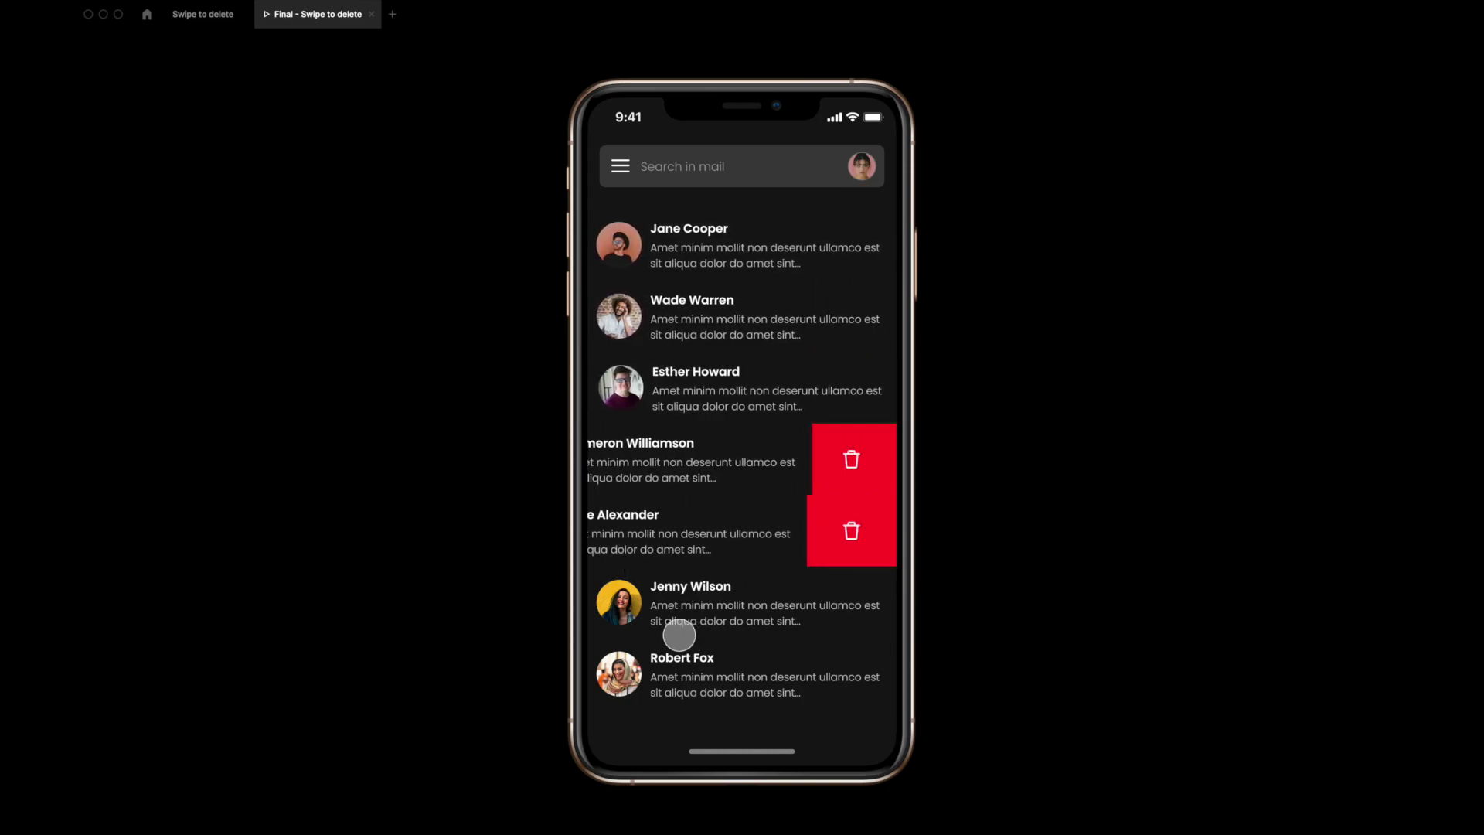
pyautogui.moveTo(768, 610); pyautogui.dragTo(618, 619)
pyautogui.moveTo(719, 680); pyautogui.dragTo(619, 692)
pyautogui.moveTo(832, 317); pyautogui.dragTo(666, 349)
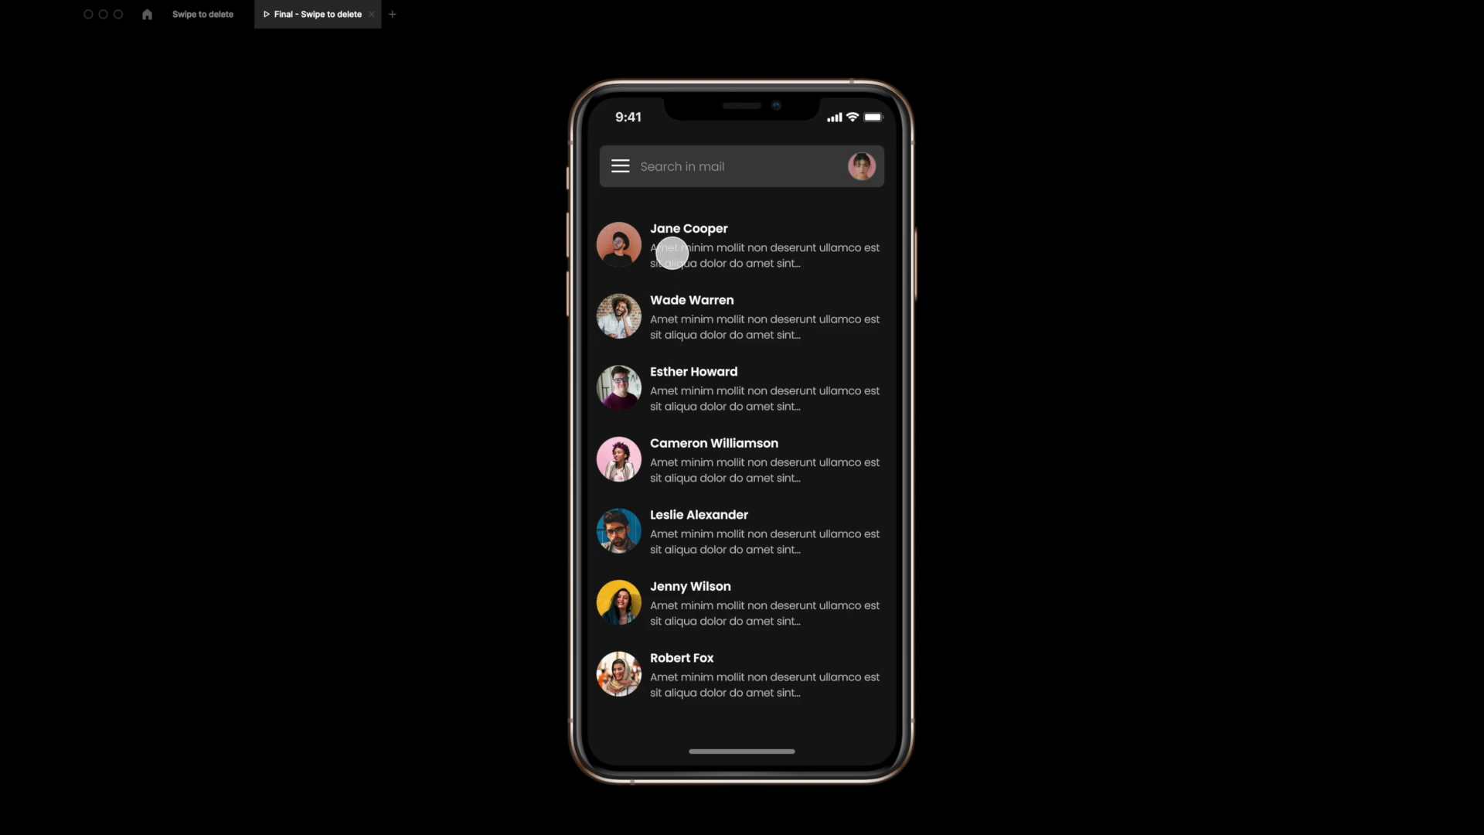
pyautogui.moveTo(788, 245); pyautogui.dragTo(842, 258)
# Step: Return to the Swipe to delete design file and place a duplicate of iPhone 11 Pro Max - 1 to the right of Component 1
pyautogui.click(210, 23)
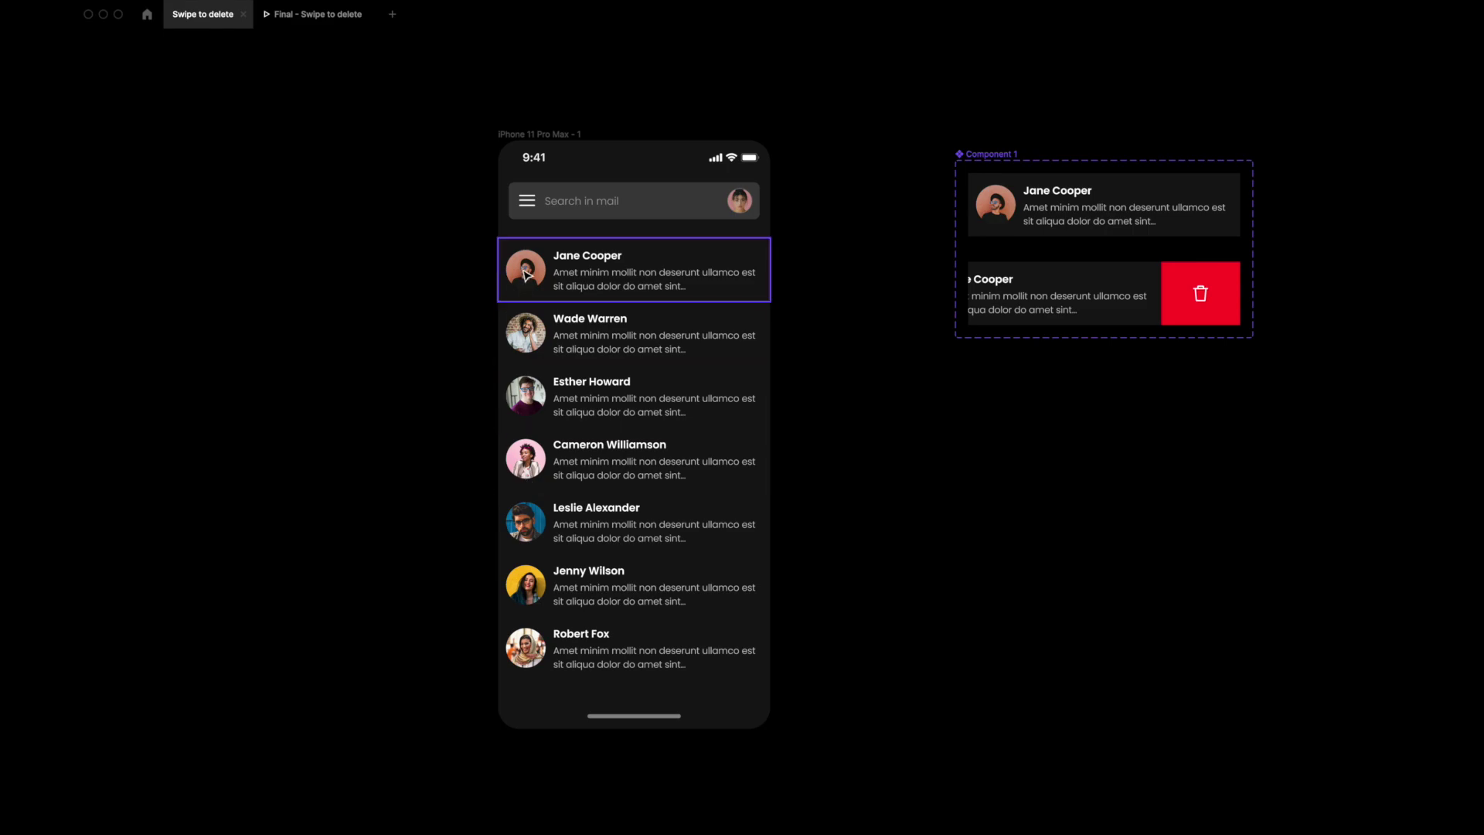
pyautogui.scroll(-2, 525, 273)
pyautogui.hscroll(4, 525, 273)
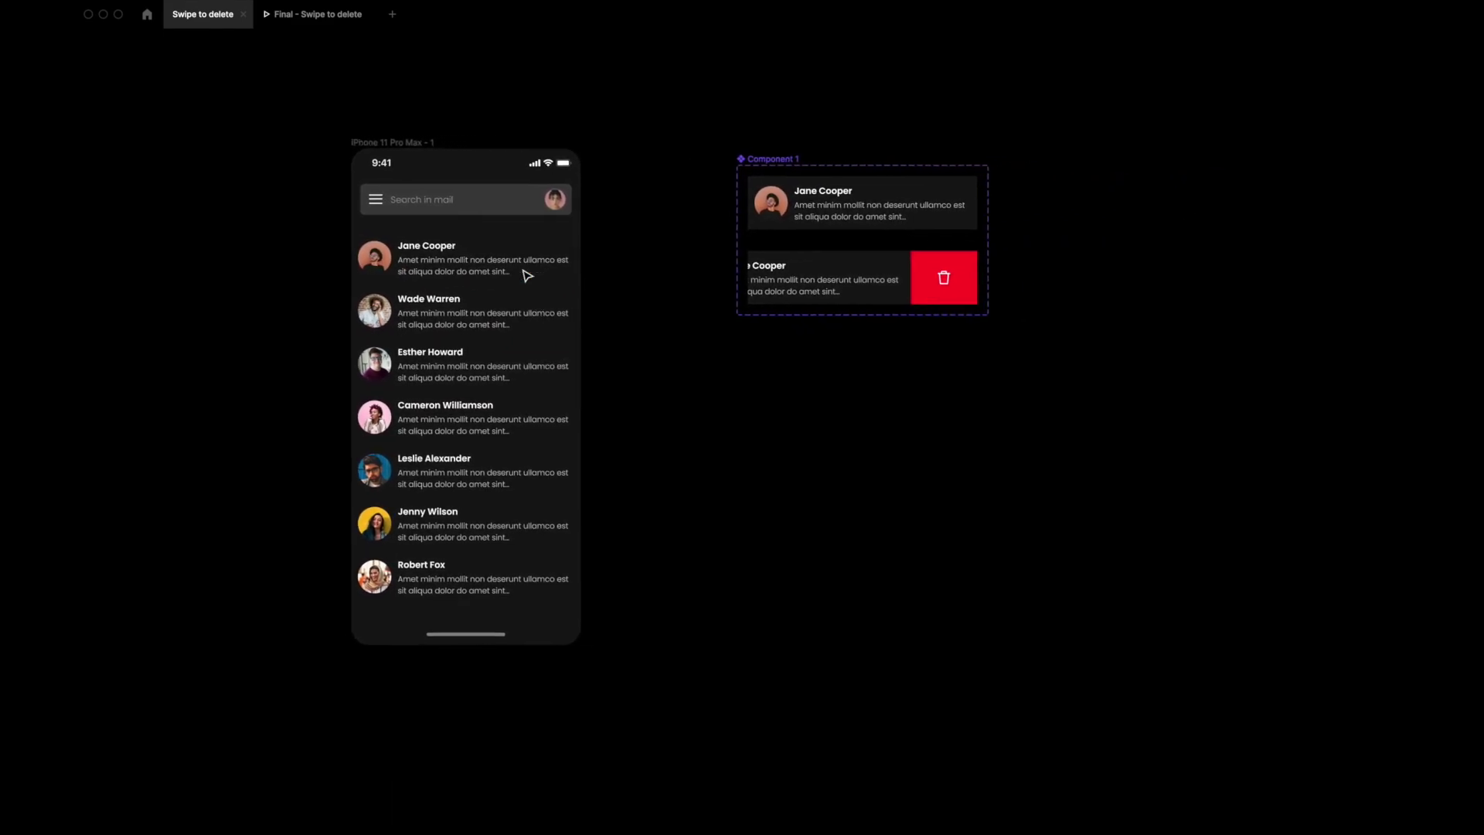
pyautogui.click(391, 149)
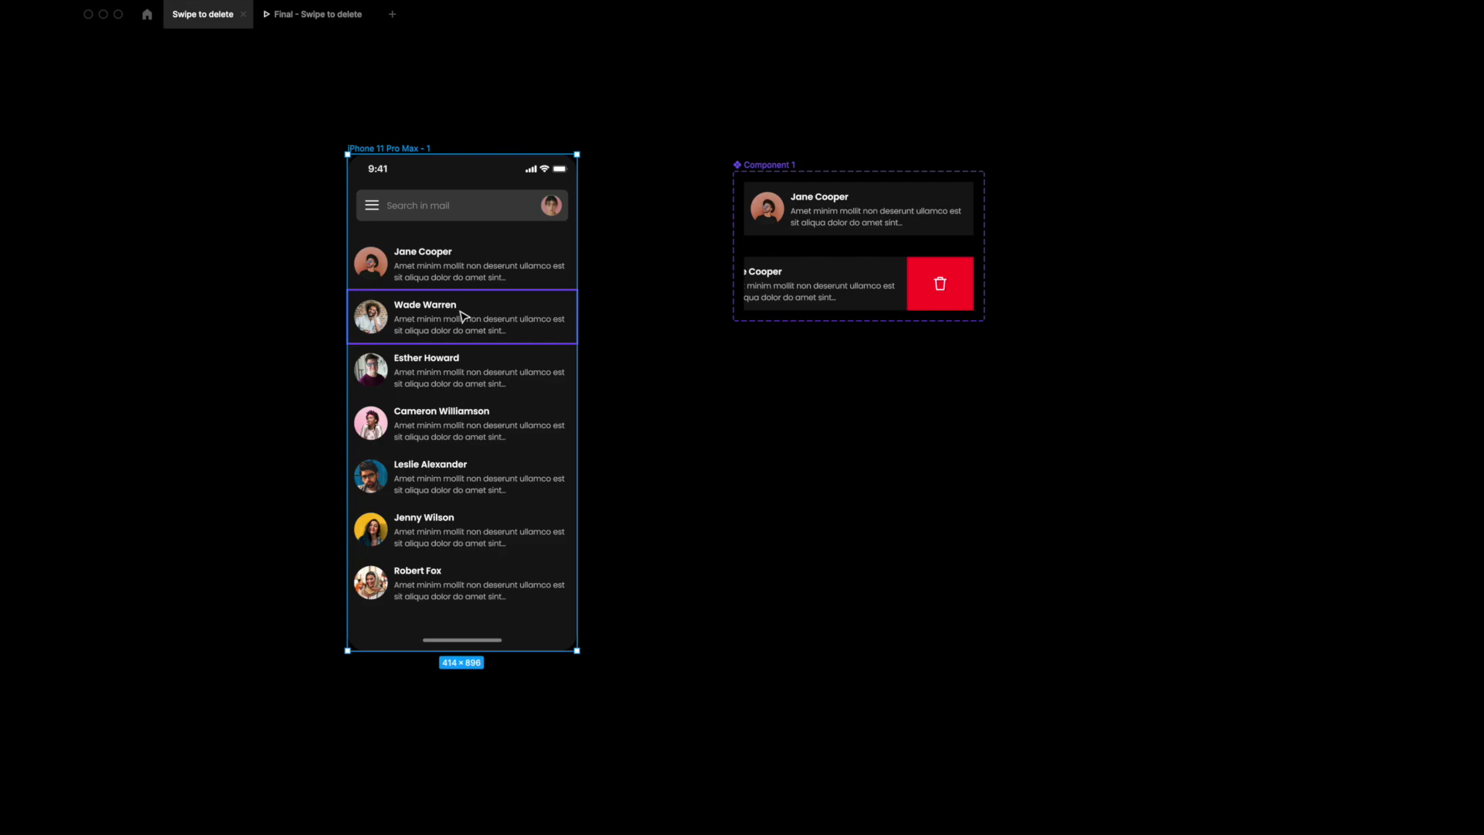
pyautogui.moveTo(462, 315); pyautogui.dragTo(1224, 323)
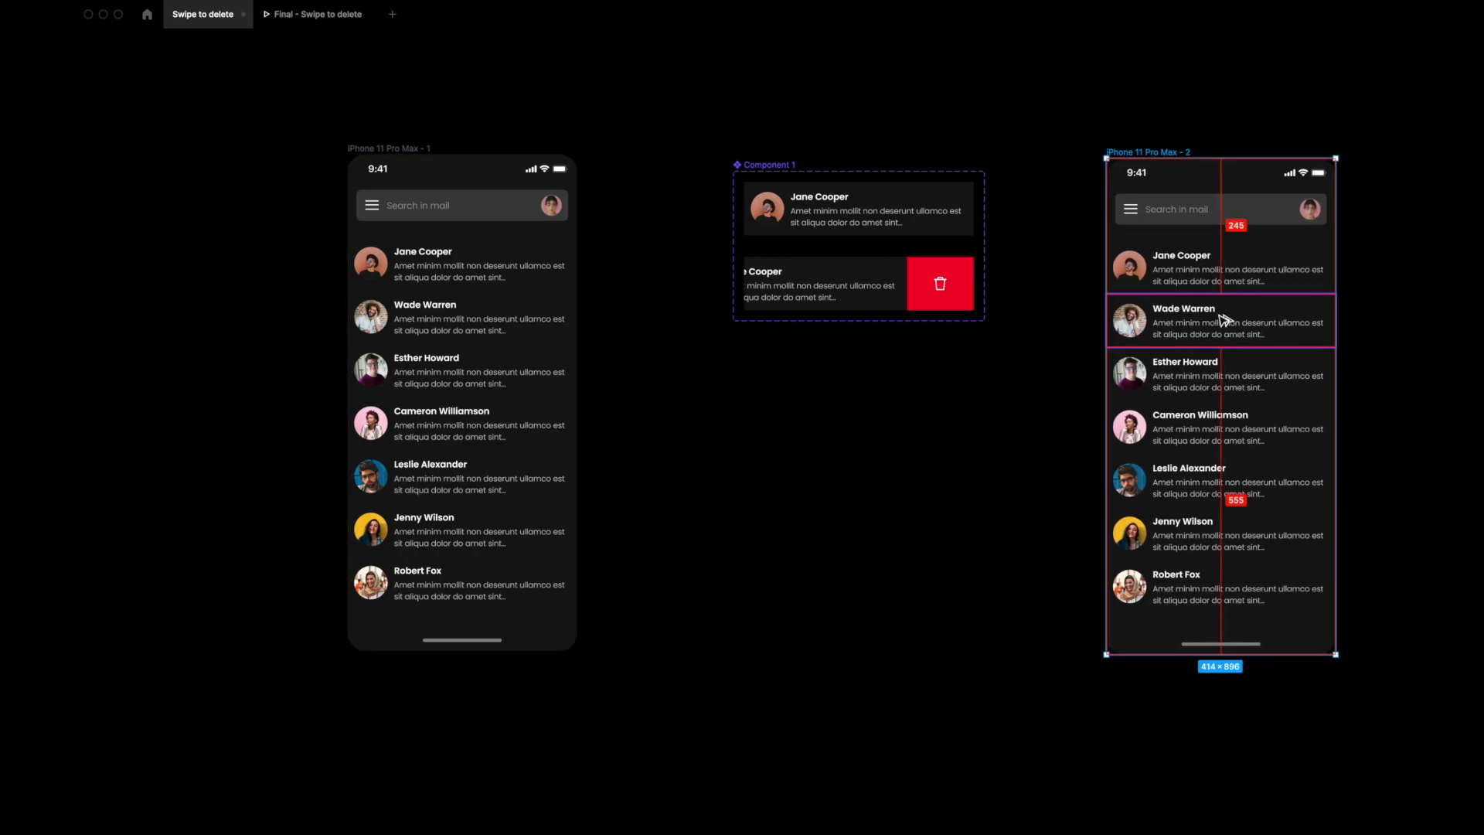
pyautogui.click(1062, 402)
pyautogui.hscroll(3, 1063, 402)
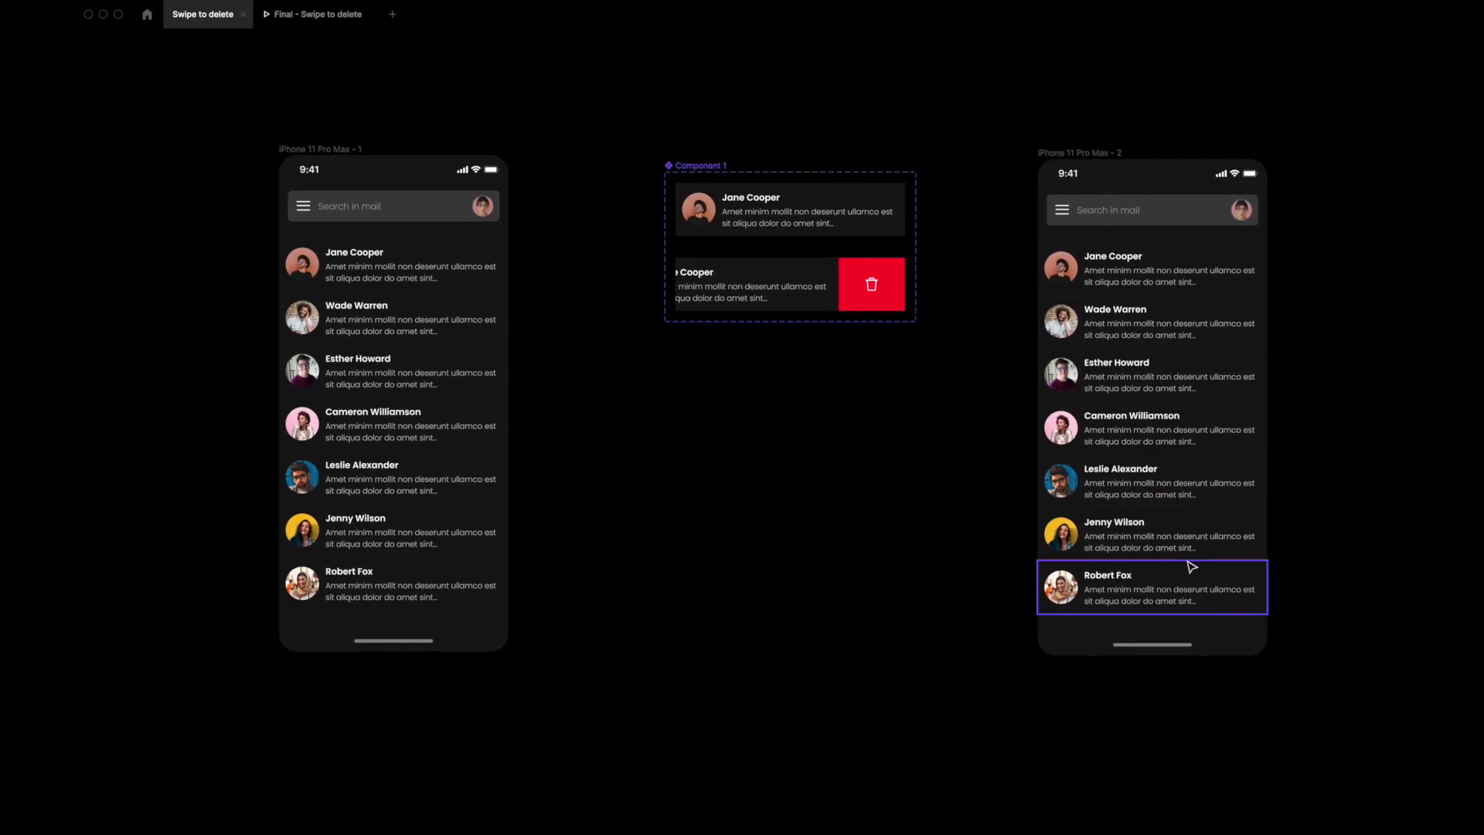
pyautogui.hscroll(1, 1186, 564)
pyautogui.hscroll(1, 1191, 566)
pyautogui.scroll(1, 1191, 566)
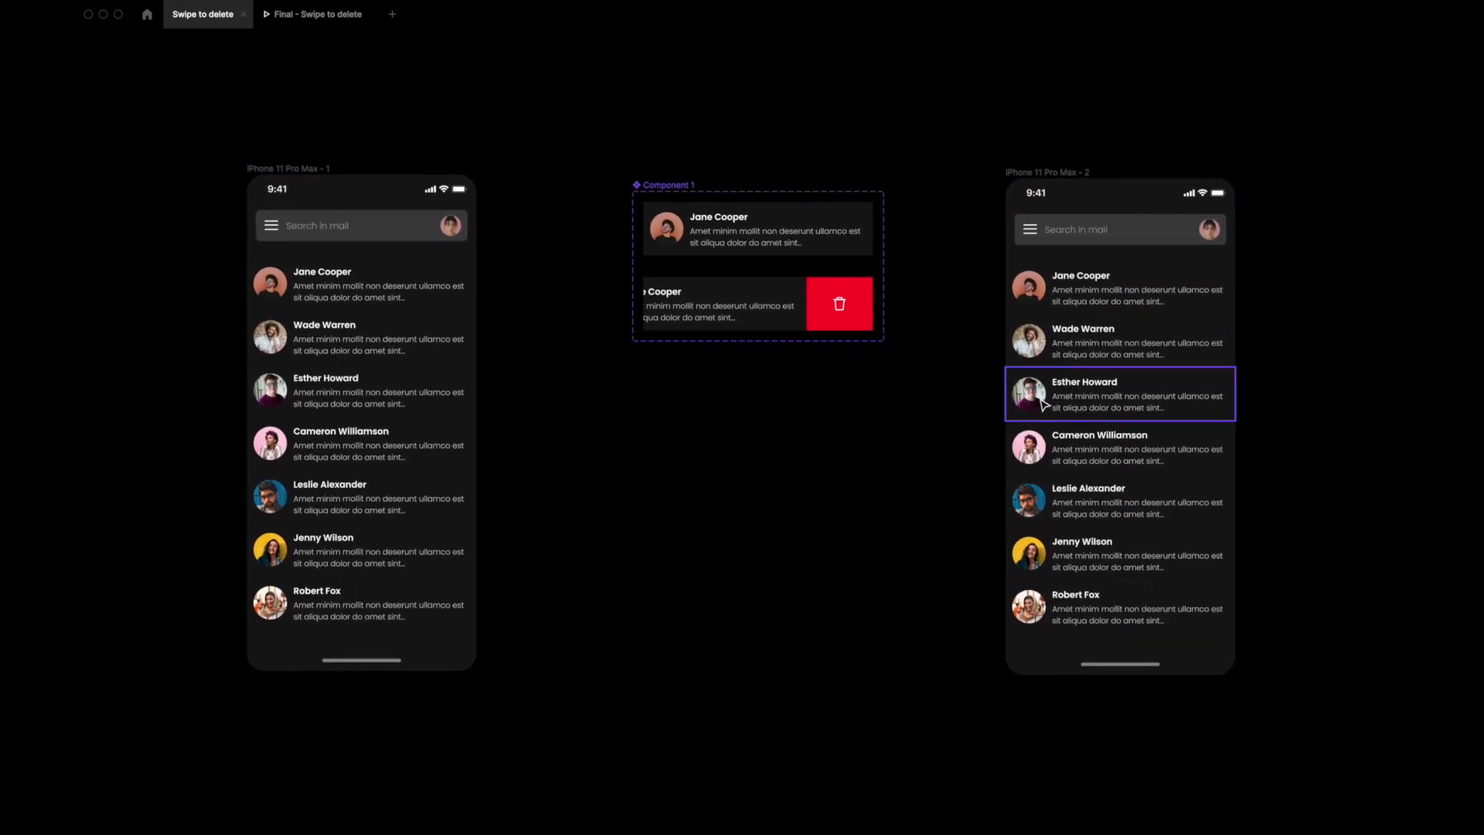
# Step: Delete the third mail row from the iPhone 11 Pro Max - 2 screen
pyautogui.click(1107, 391)
pyautogui.scroll(3, 1107, 392)
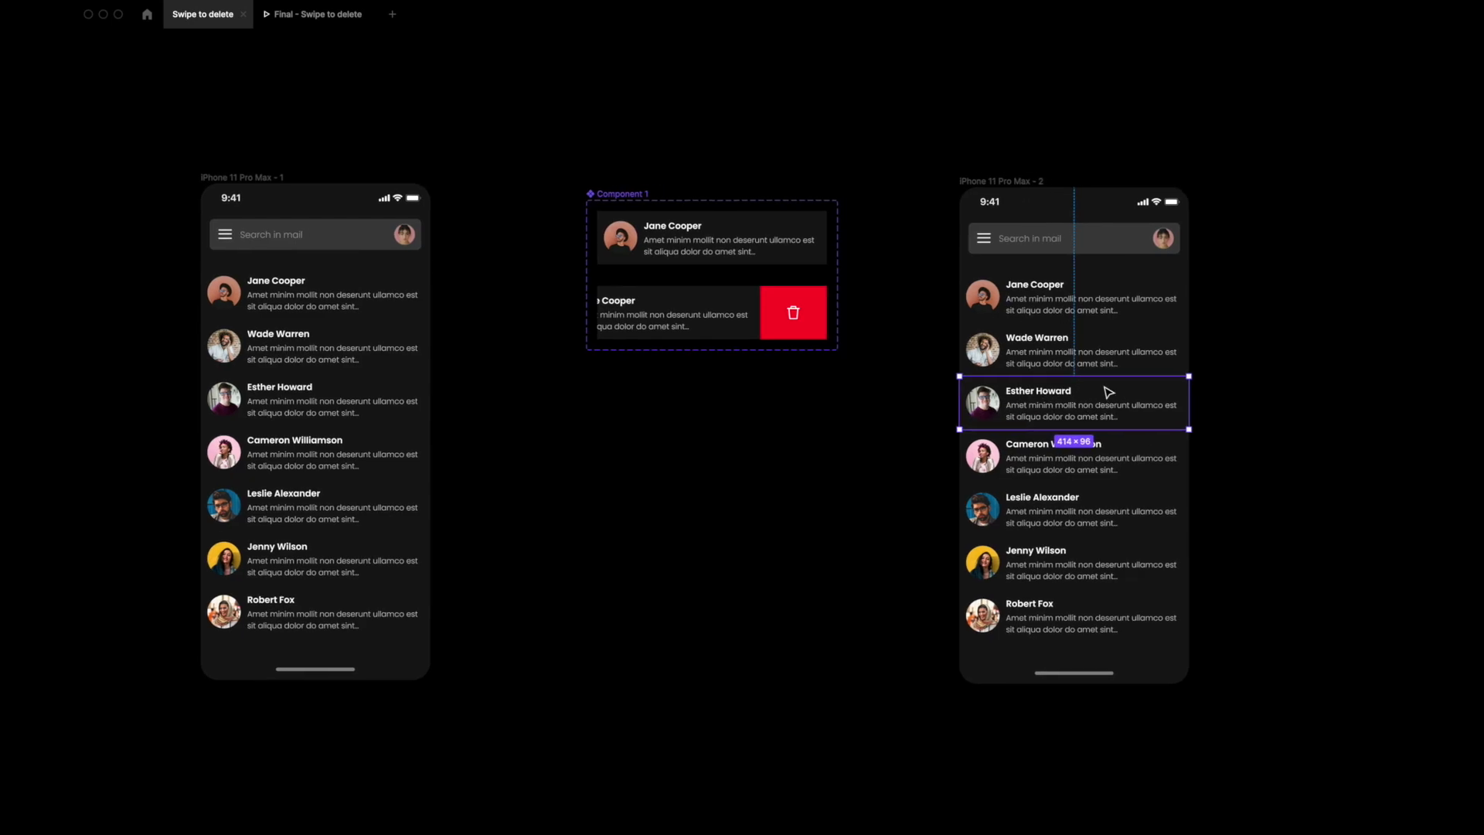
pyautogui.press('BackSpace')
# Step: Move the last four mail rows of iPhone 11 Pro Max - 2 up together to close the gap below the second row
pyautogui.click(1064, 445)
pyautogui.keyDown('shift'); pyautogui.click(1044, 533); pyautogui.keyUp('shift')
pyautogui.keyDown('shift'); pyautogui.click(993, 611); pyautogui.keyUp('shift')
pyautogui.keyDown('shift'); pyautogui.click(967, 676); pyautogui.keyUp('shift')
pyautogui.hotkey('shift', 'Up')
pyautogui.hotkey('shift', 'Up')
pyautogui.hotkey('shift', 'Up')
pyautogui.hotkey('shift', 'Up')
pyautogui.hotkey('shift', 'Up')
pyautogui.hotkey('shift', 'Up')
pyautogui.hotkey('shift', 'Up')
pyautogui.hotkey('shift', 'Up')
pyautogui.hotkey('shift', 'Up')
pyautogui.hotkey('shift', 'Up')
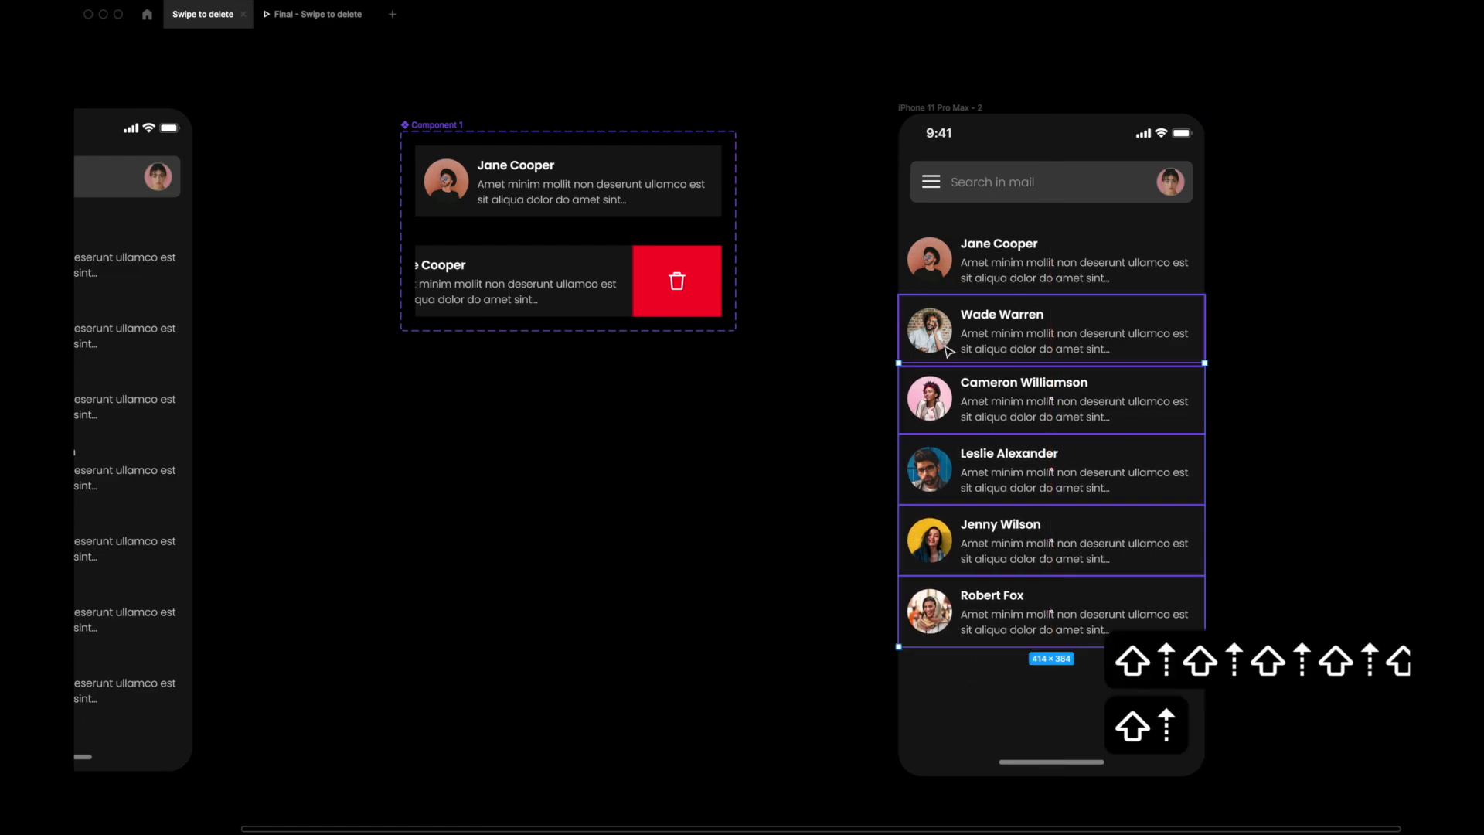
pyautogui.press('Down')
pyautogui.press('Down')
pyautogui.press('Down')
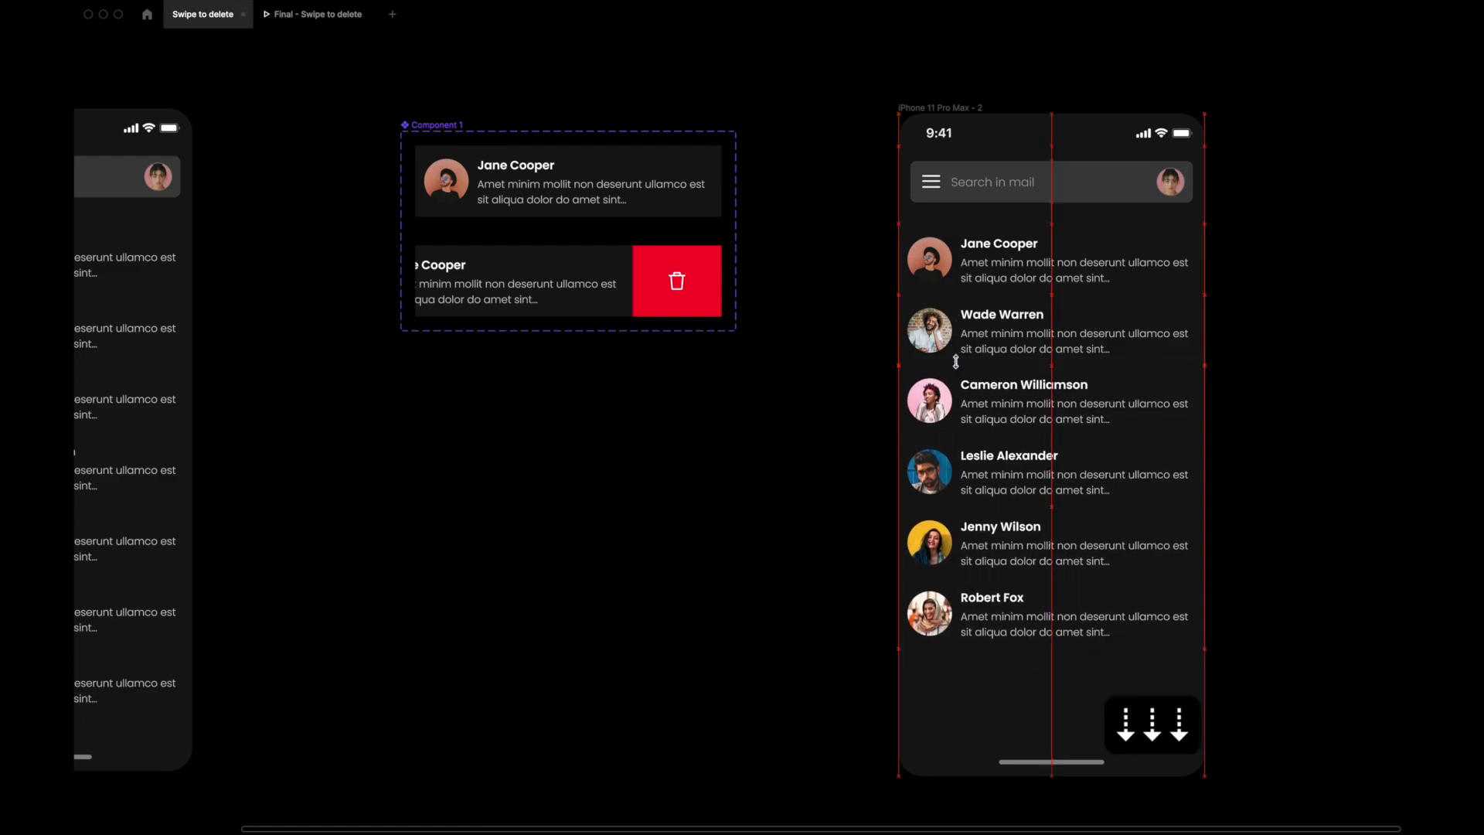
pyautogui.press('Up')
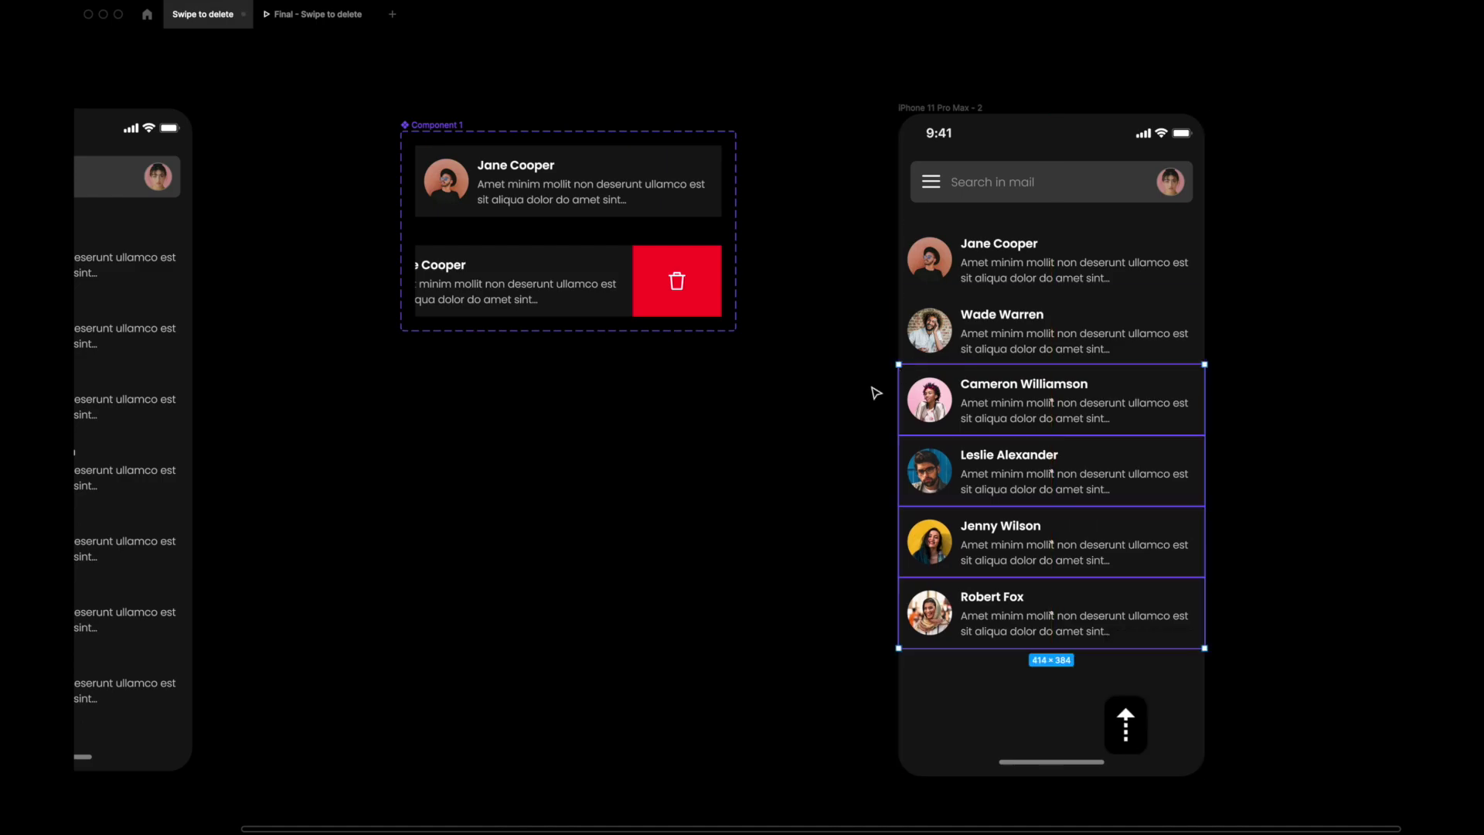
pyautogui.scroll(-3, 855, 410)
pyautogui.click(856, 409)
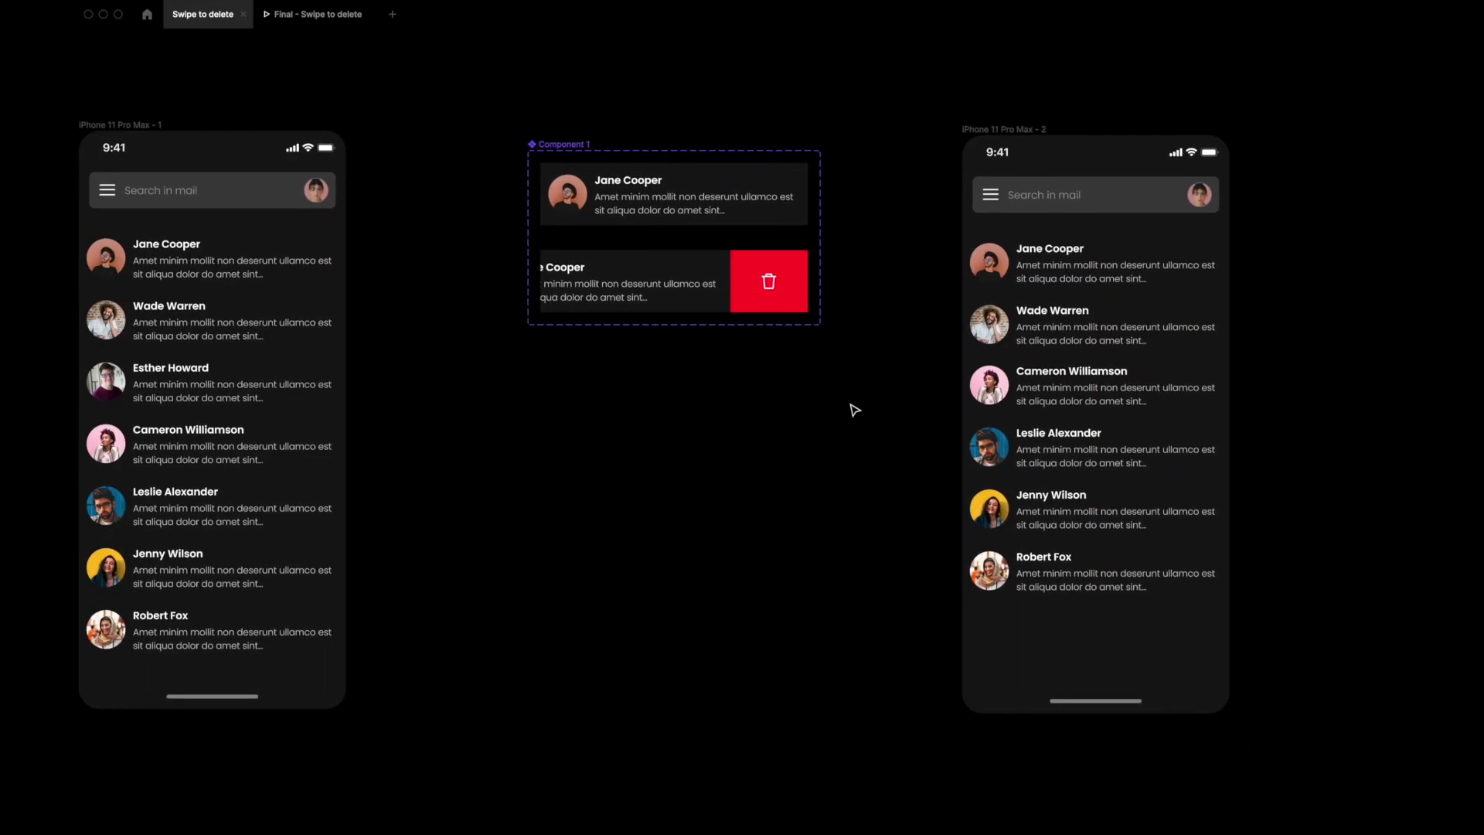
# Step: Show the editor interface again and display the prototype connections of Component 1
pyautogui.hscroll(-3, 433, 498)
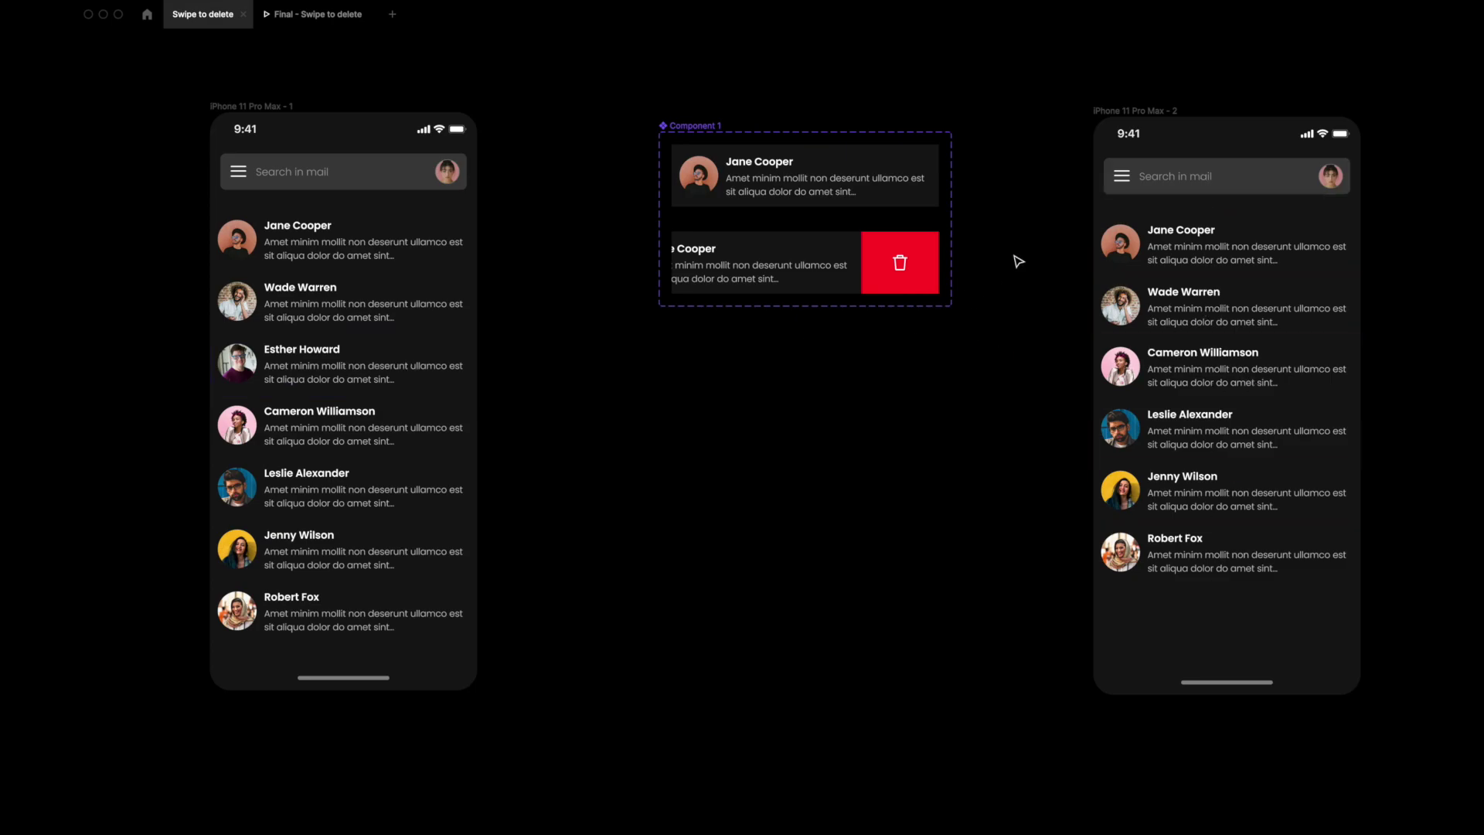
pyautogui.hscroll(1, 1221, 446)
pyautogui.scroll(1, 1222, 447)
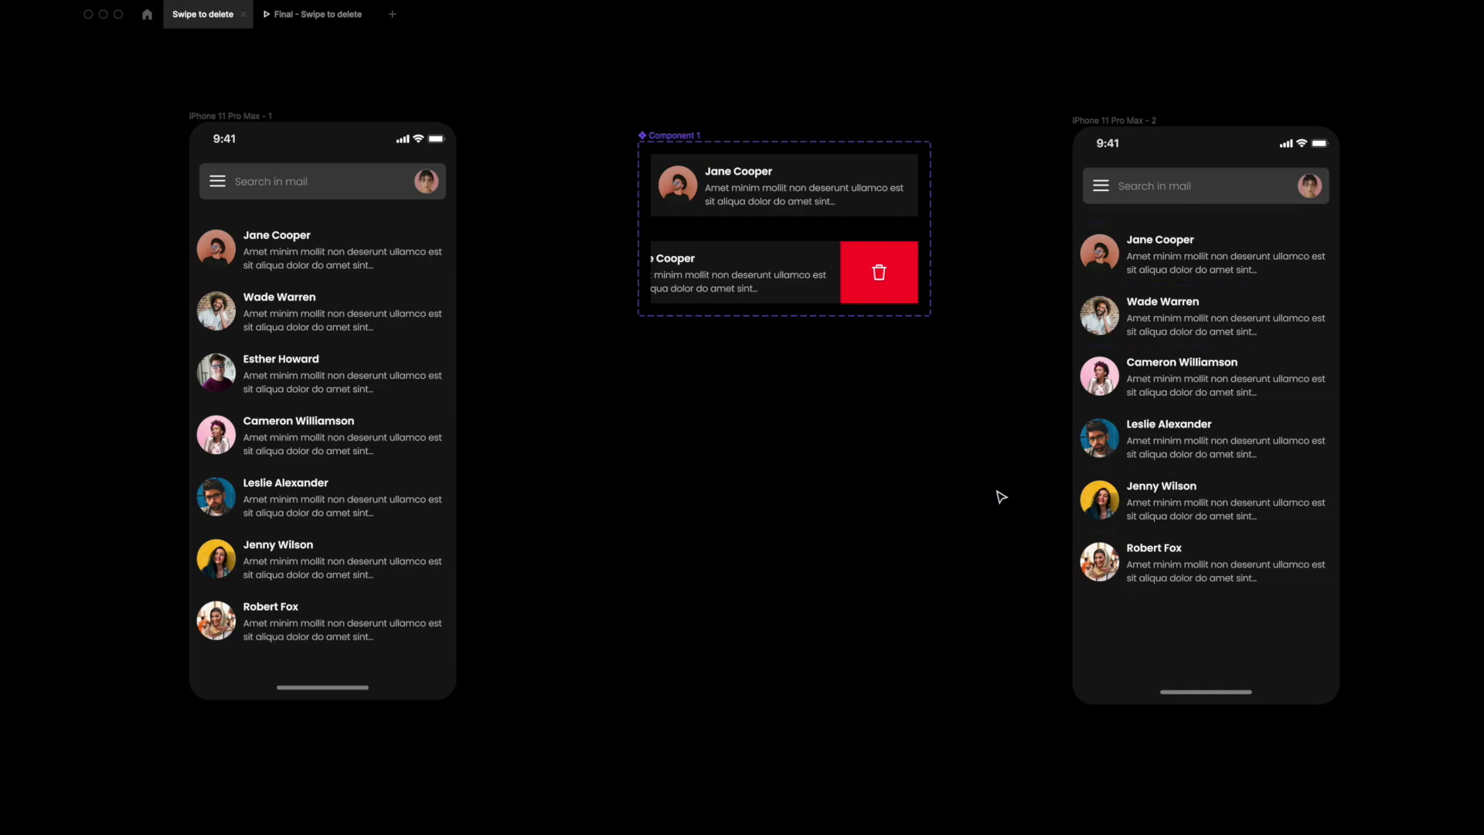
pyautogui.press('super+period')
pyautogui.hotkey('shift', '1')
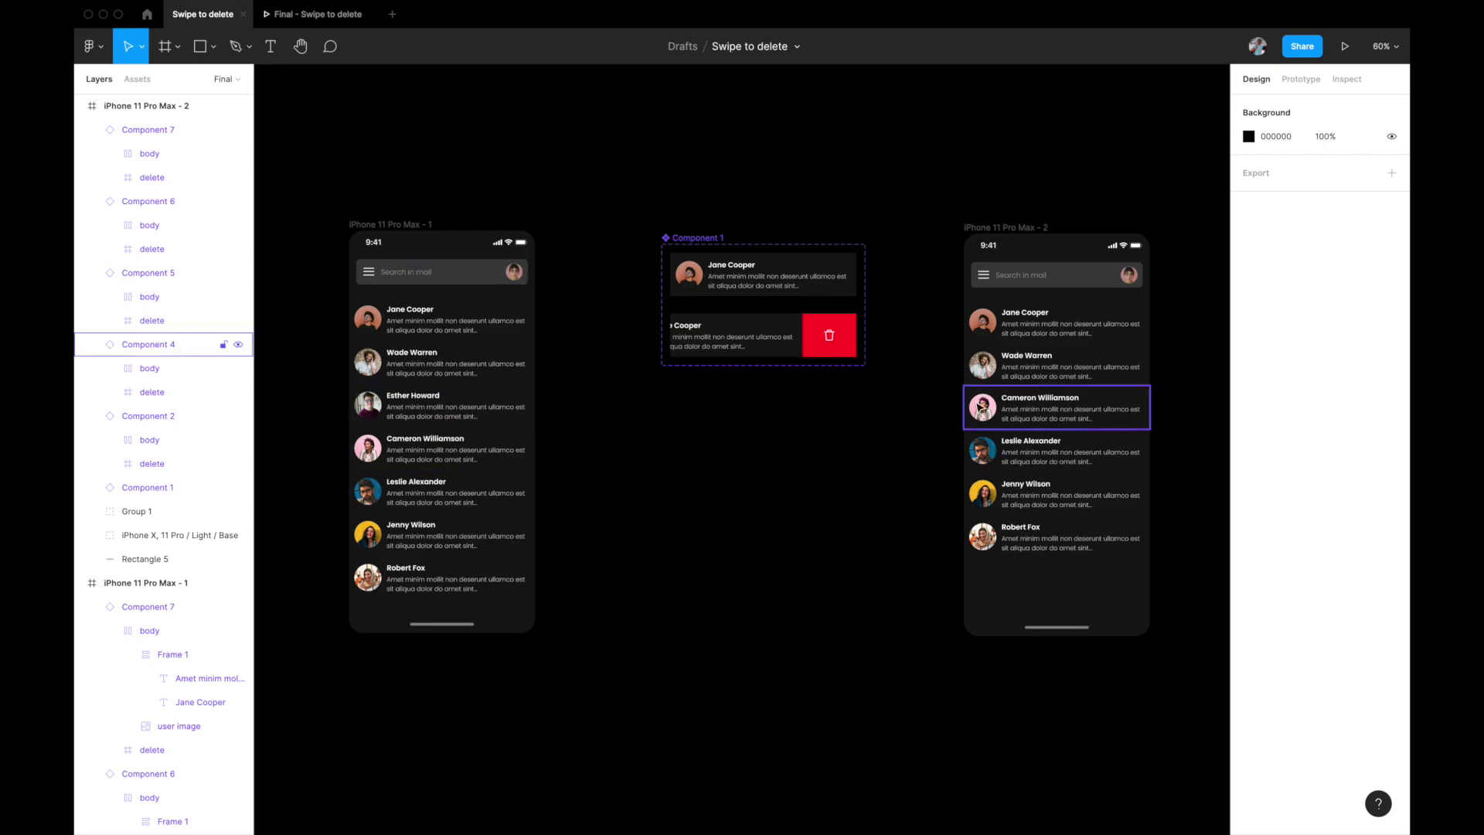
pyautogui.click(1306, 80)
pyautogui.scroll(3, 800, 447)
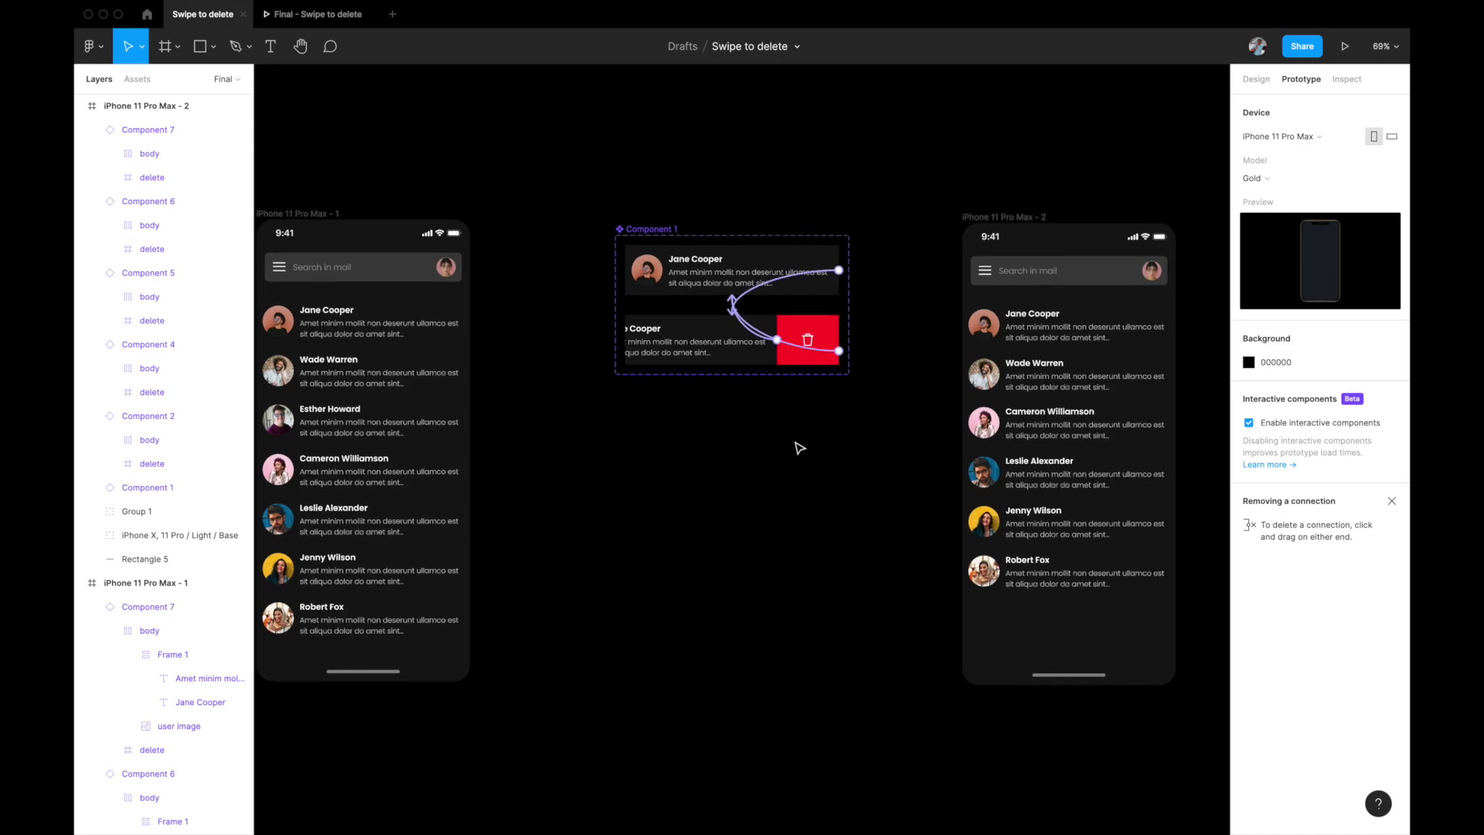
pyautogui.hscroll(1, 800, 447)
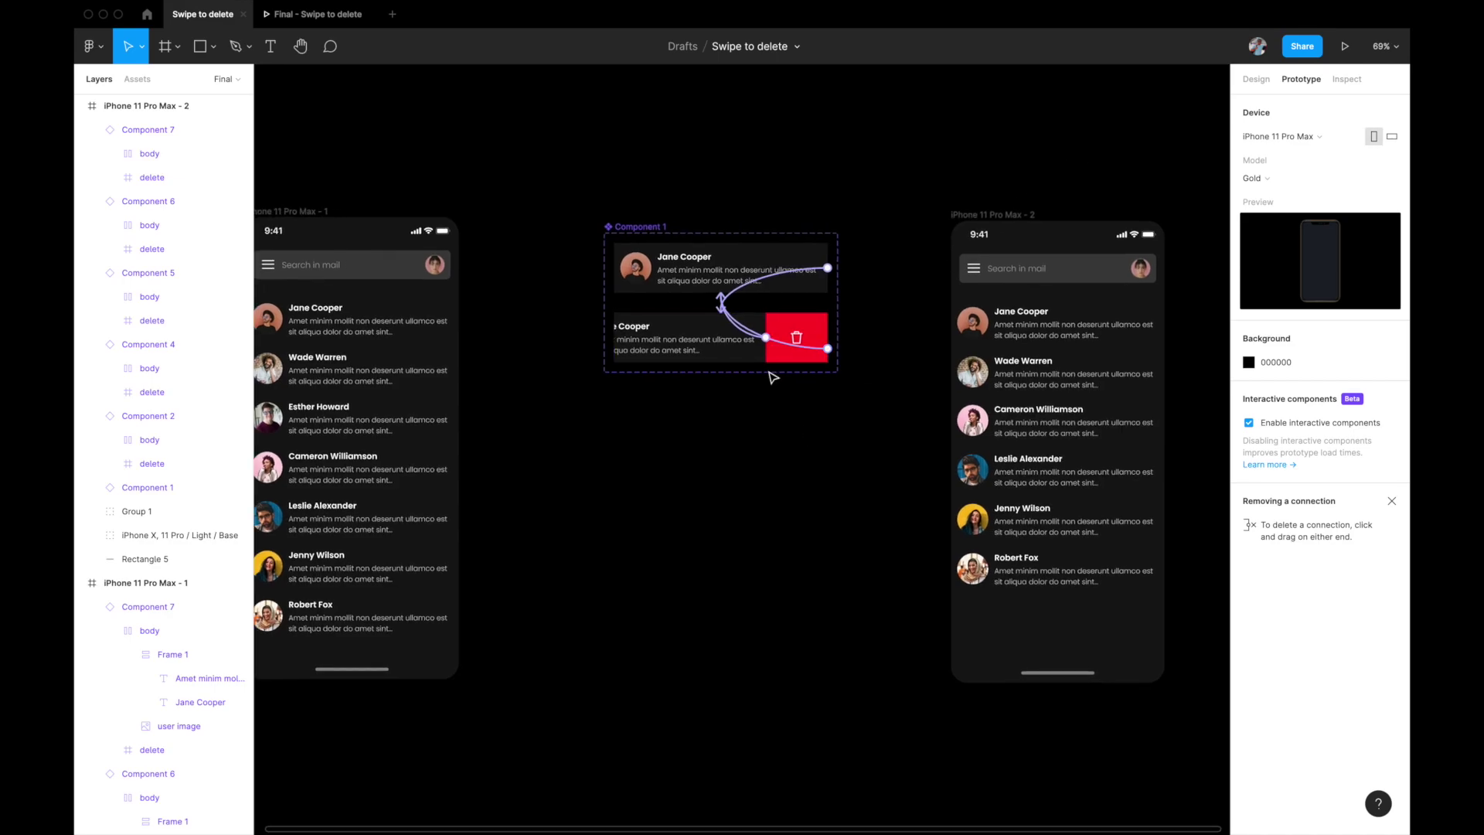
pyautogui.scroll(3, 773, 378)
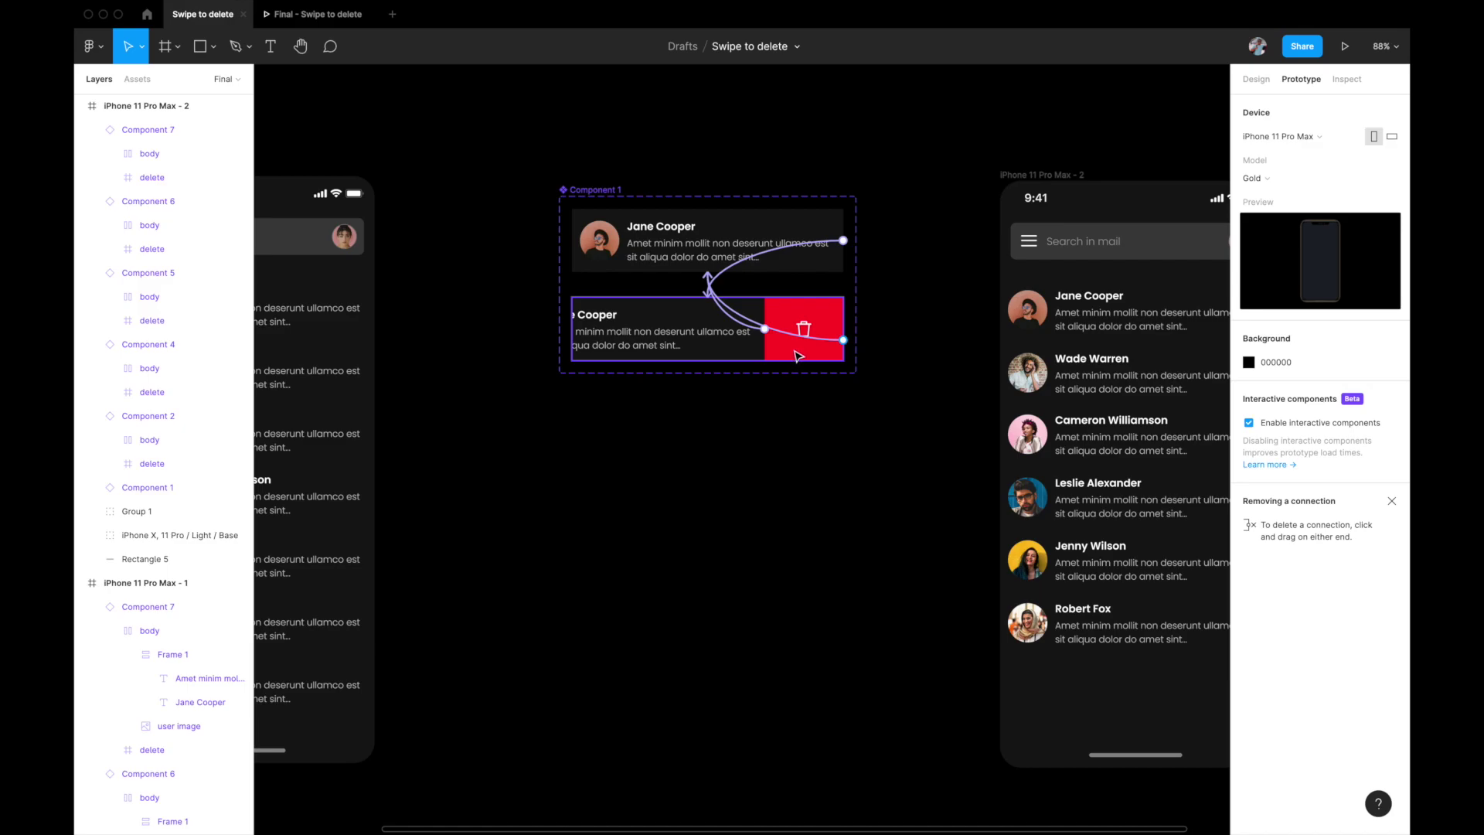
pyautogui.scroll(5, 796, 356)
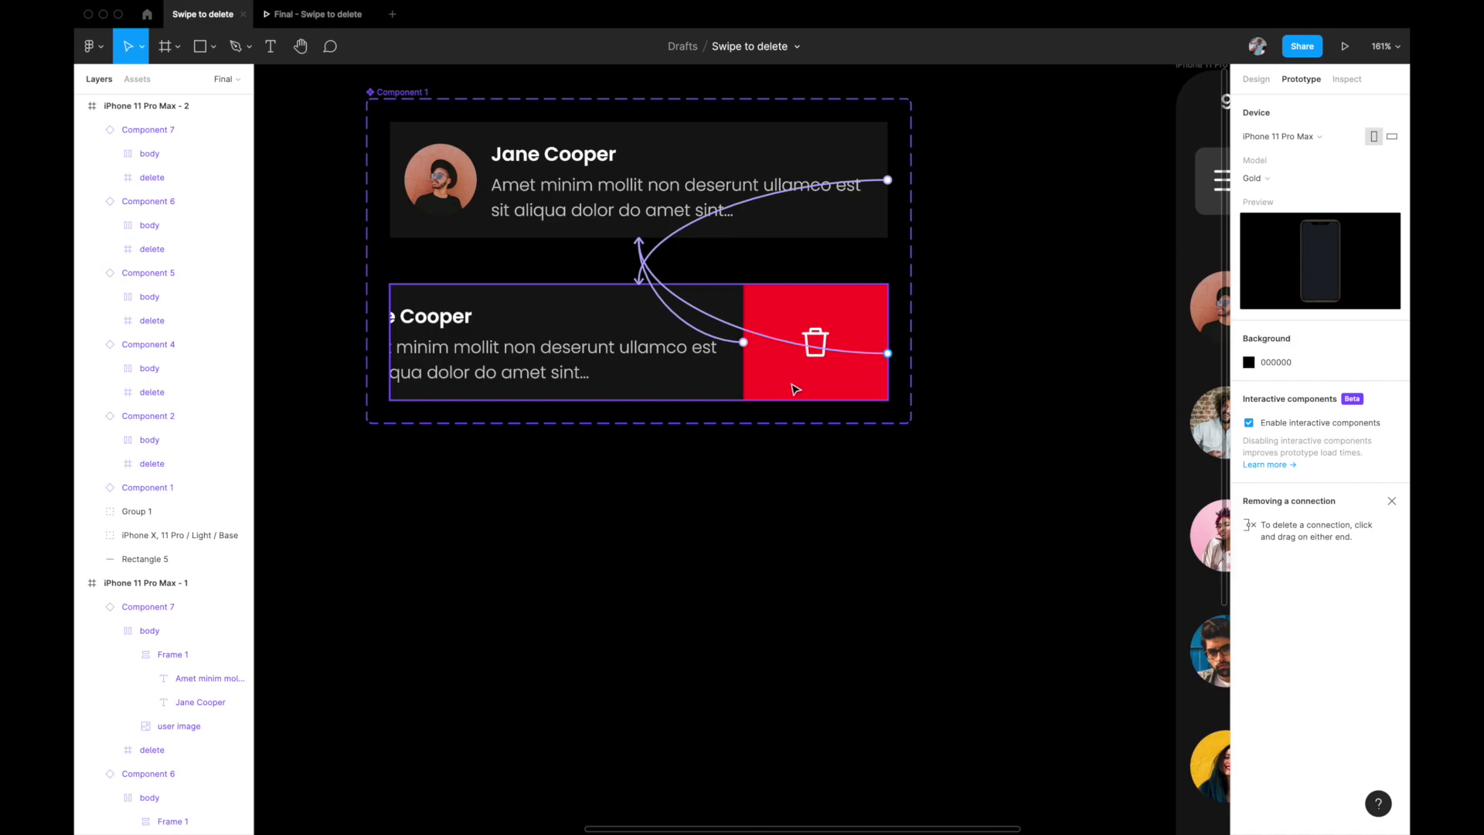
# Step: Link the delete frame of the mail-swiped variant to iPhone 11 Pro Max - 2, navigating on tap with Smart animate over 600ms
pyautogui.click(796, 385)
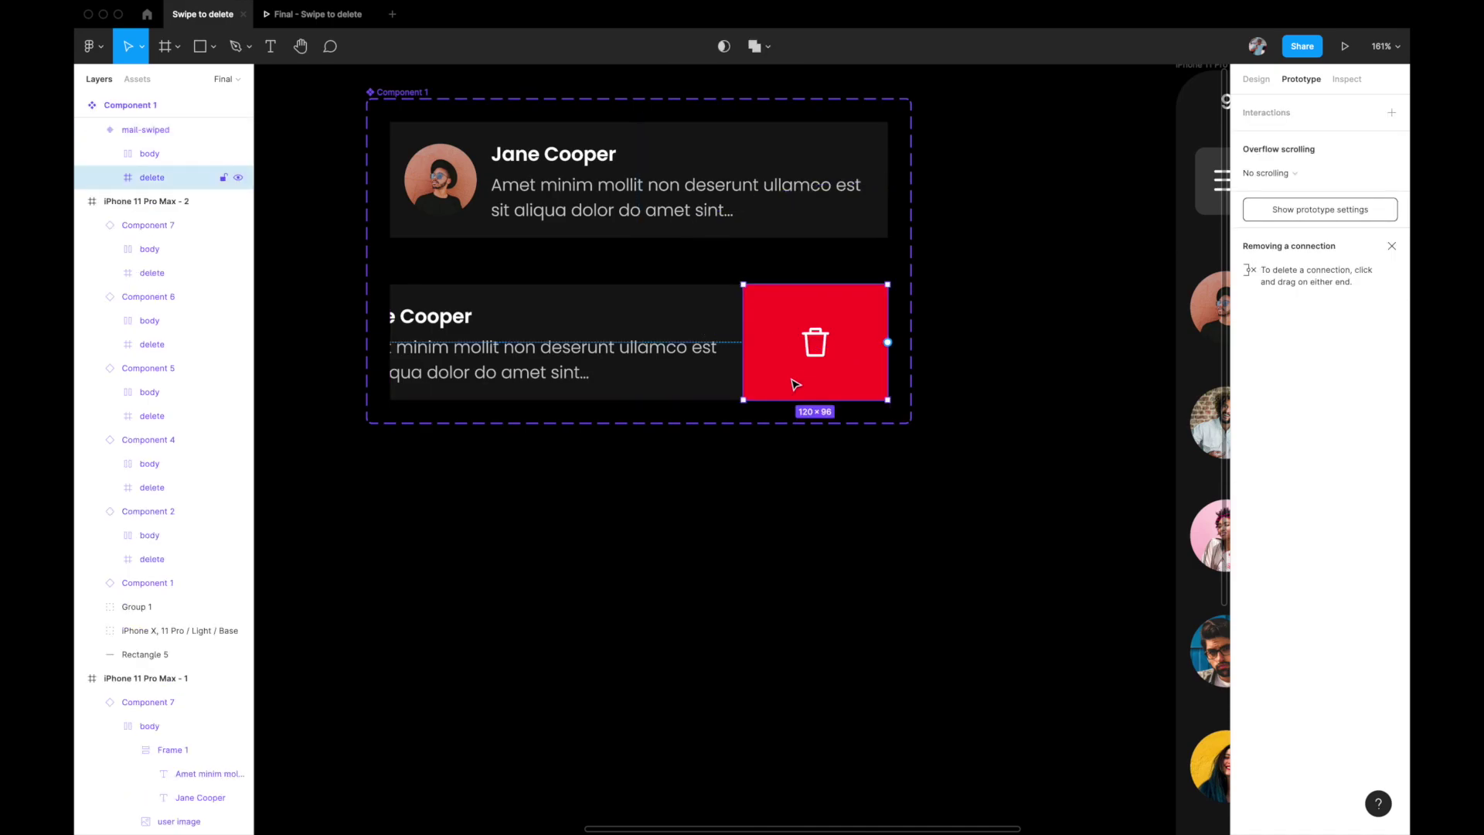
pyautogui.click(81, 201)
pyautogui.click(81, 224)
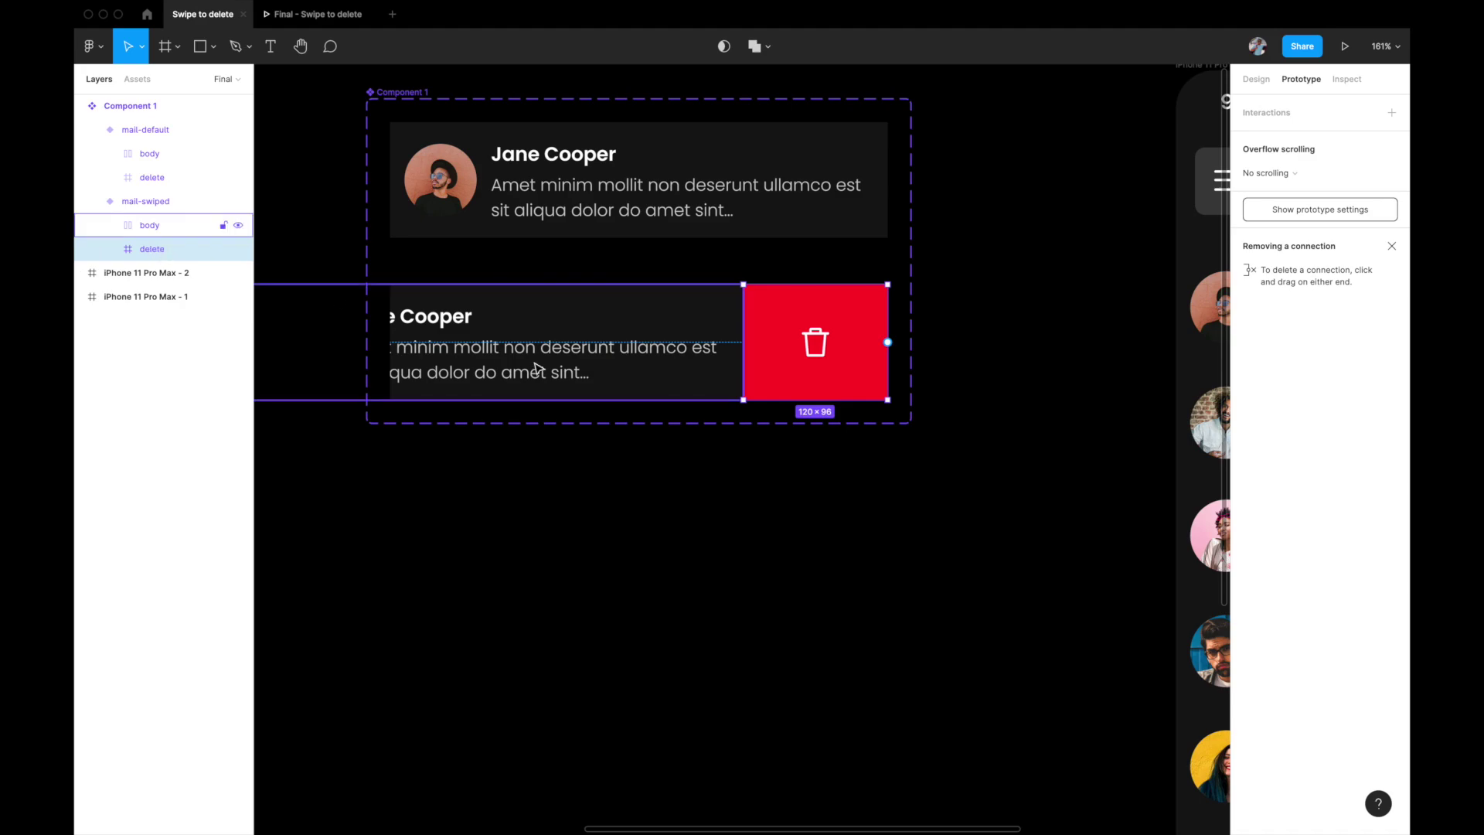
pyautogui.scroll(-3, 464, 371)
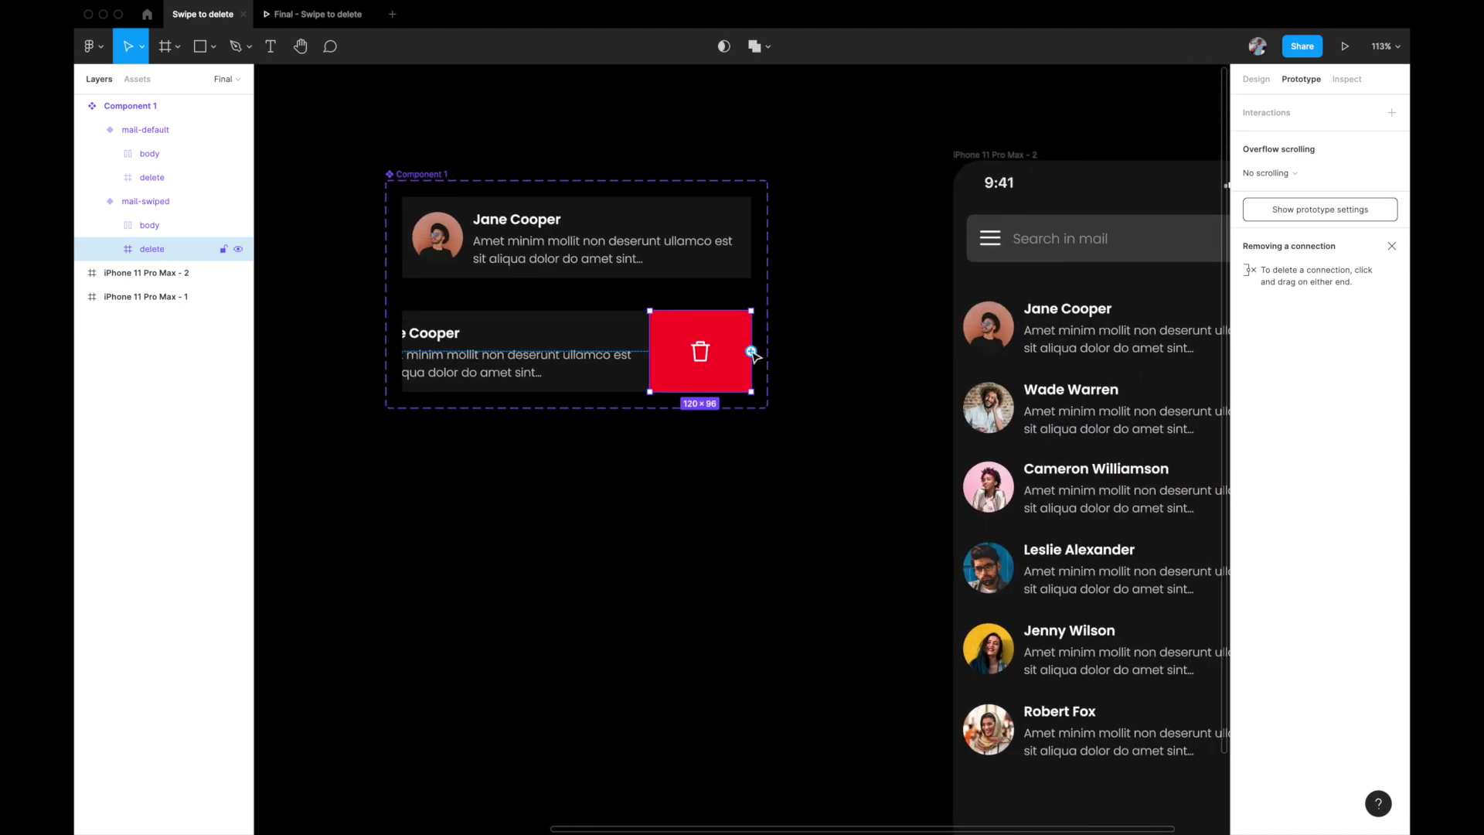
pyautogui.moveTo(750, 352); pyautogui.dragTo(997, 402)
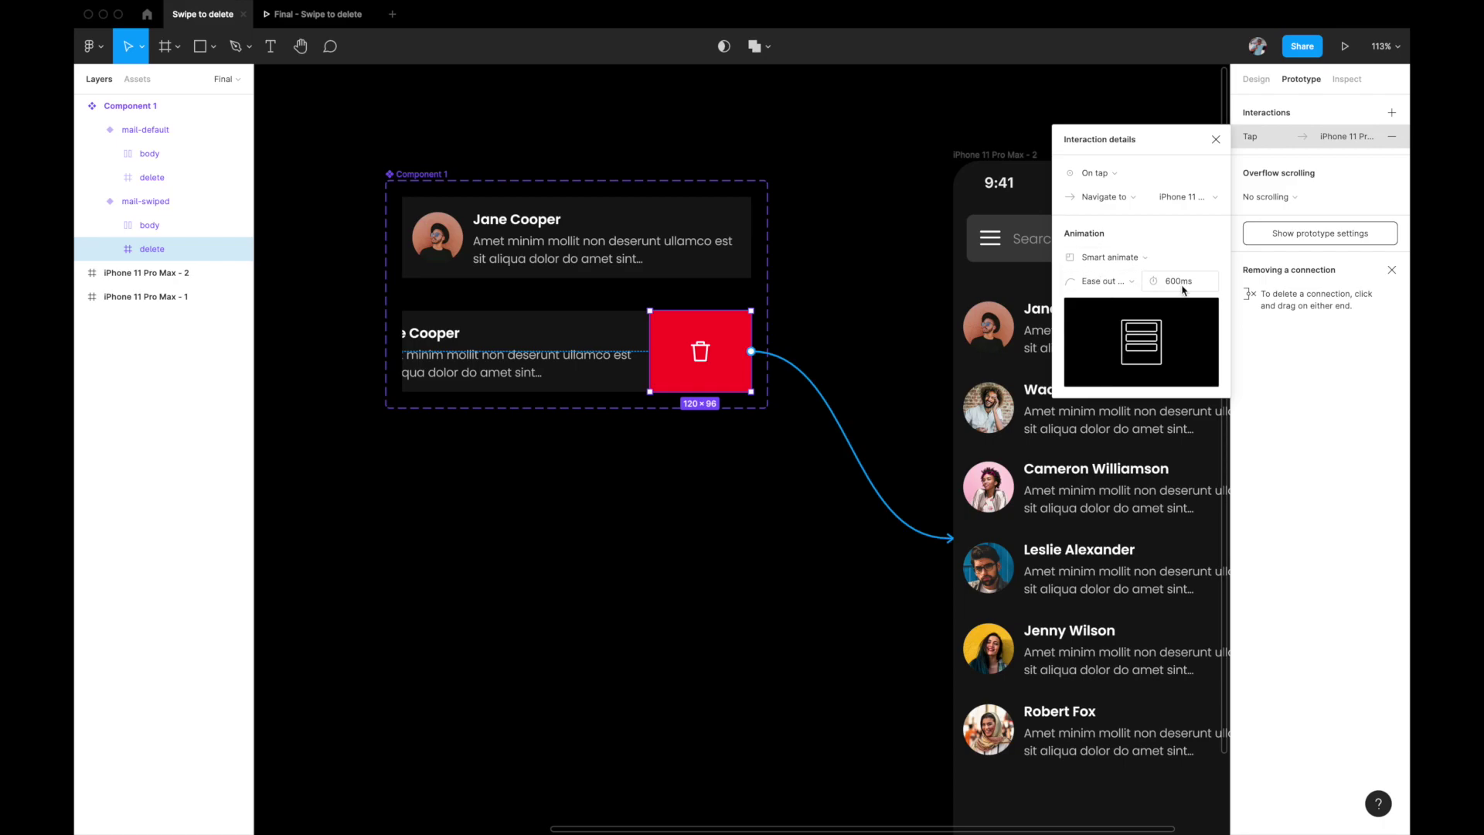
# Step: Examine the prototype connections between the two mail variants and from the delete frame to iPhone 11 Pro Max - 2
pyautogui.scroll(-3, 880, 385)
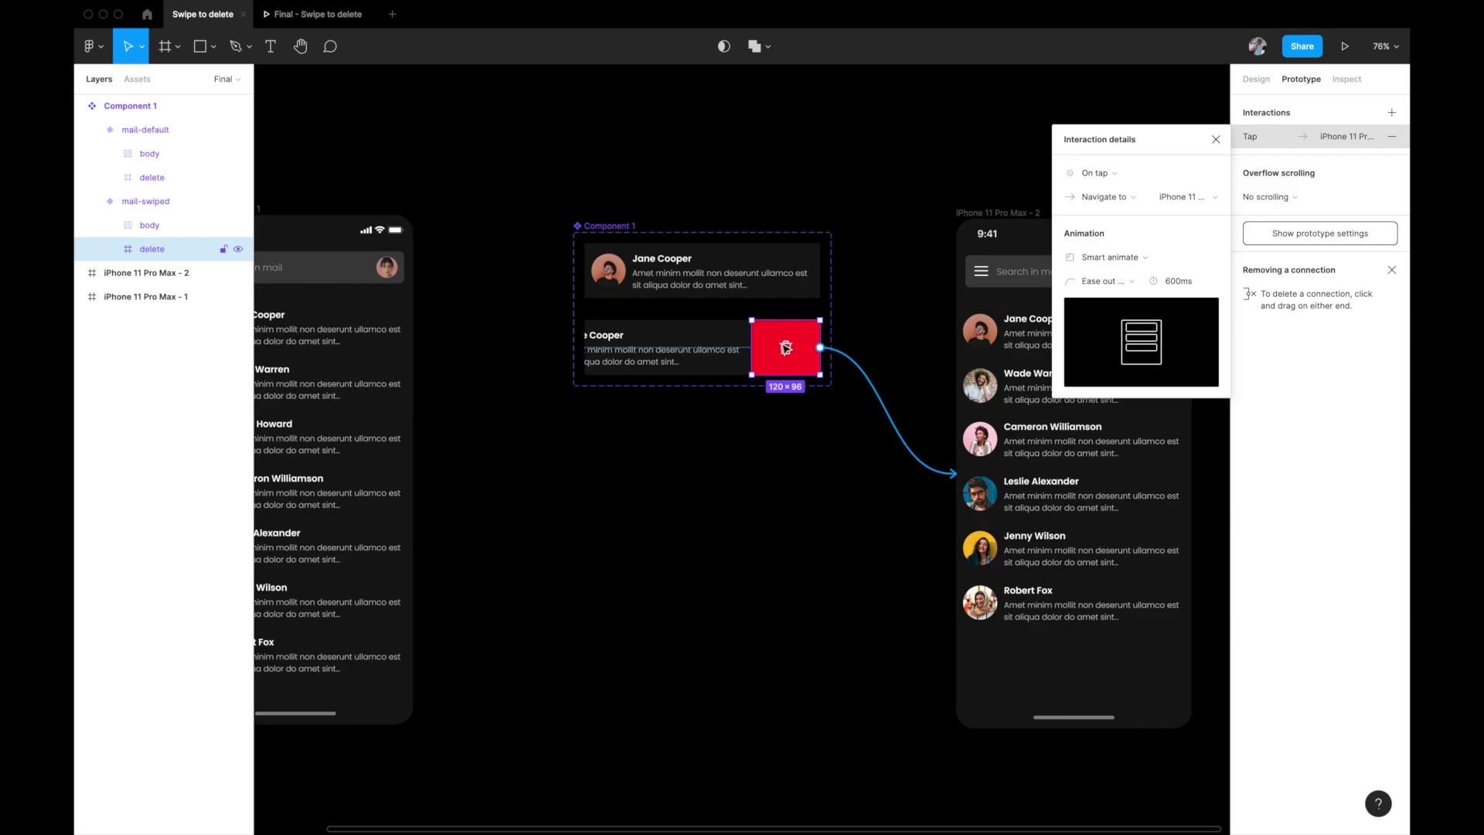
pyautogui.scroll(-3, 966, 464)
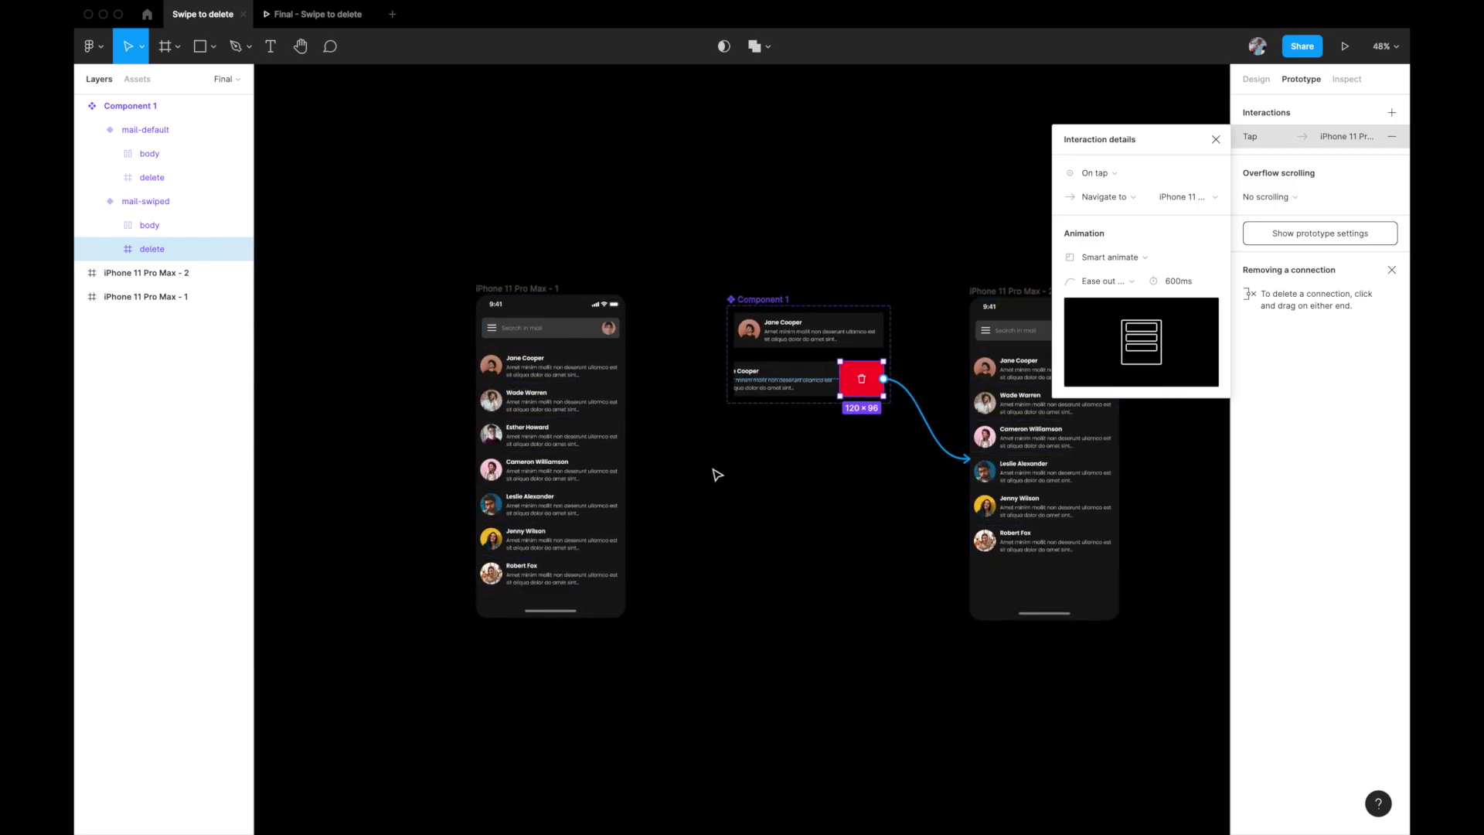
pyautogui.click(816, 429)
pyautogui.scroll(5, 819, 417)
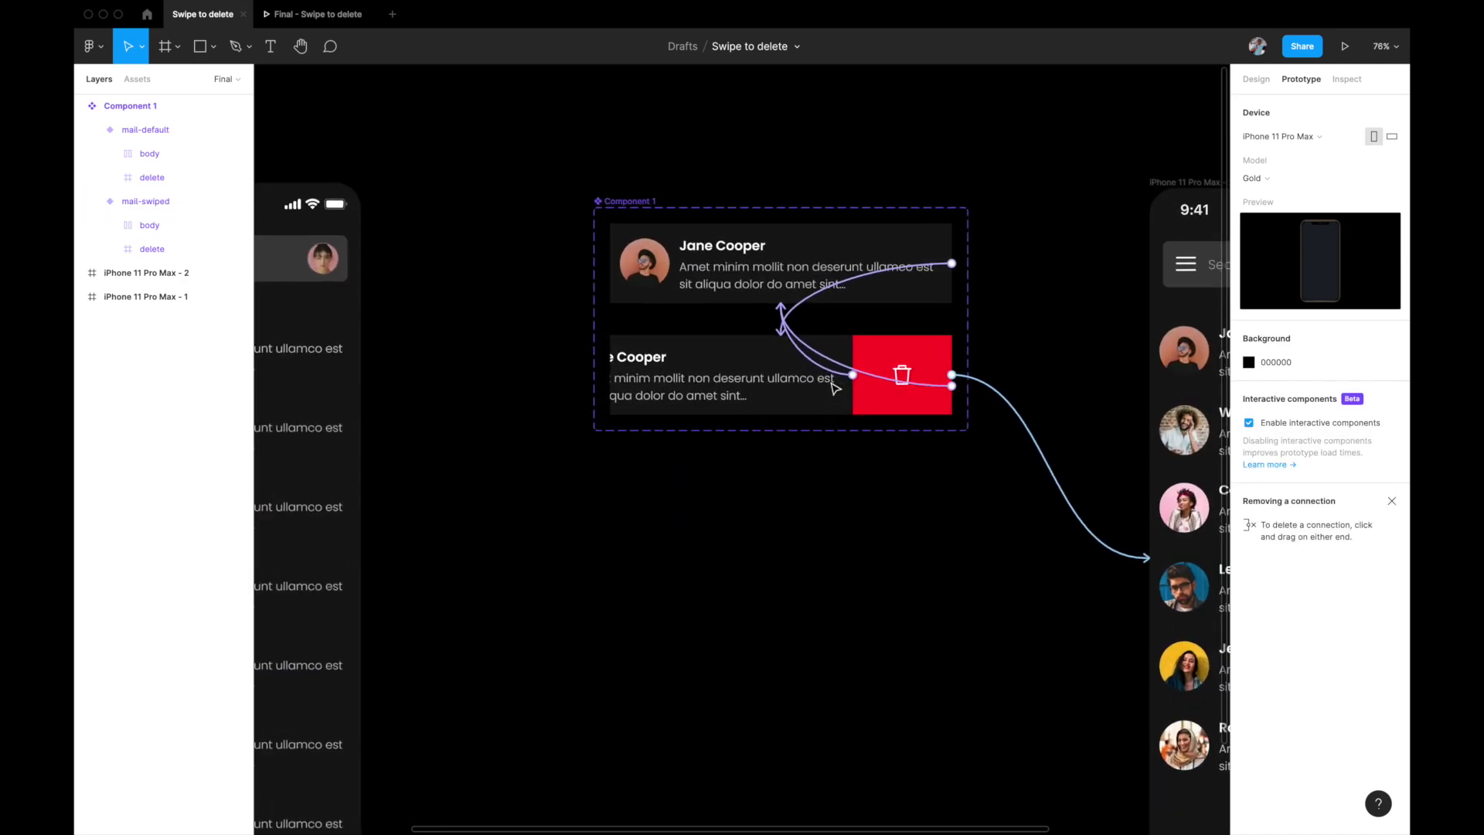
pyautogui.scroll(1, 850, 410)
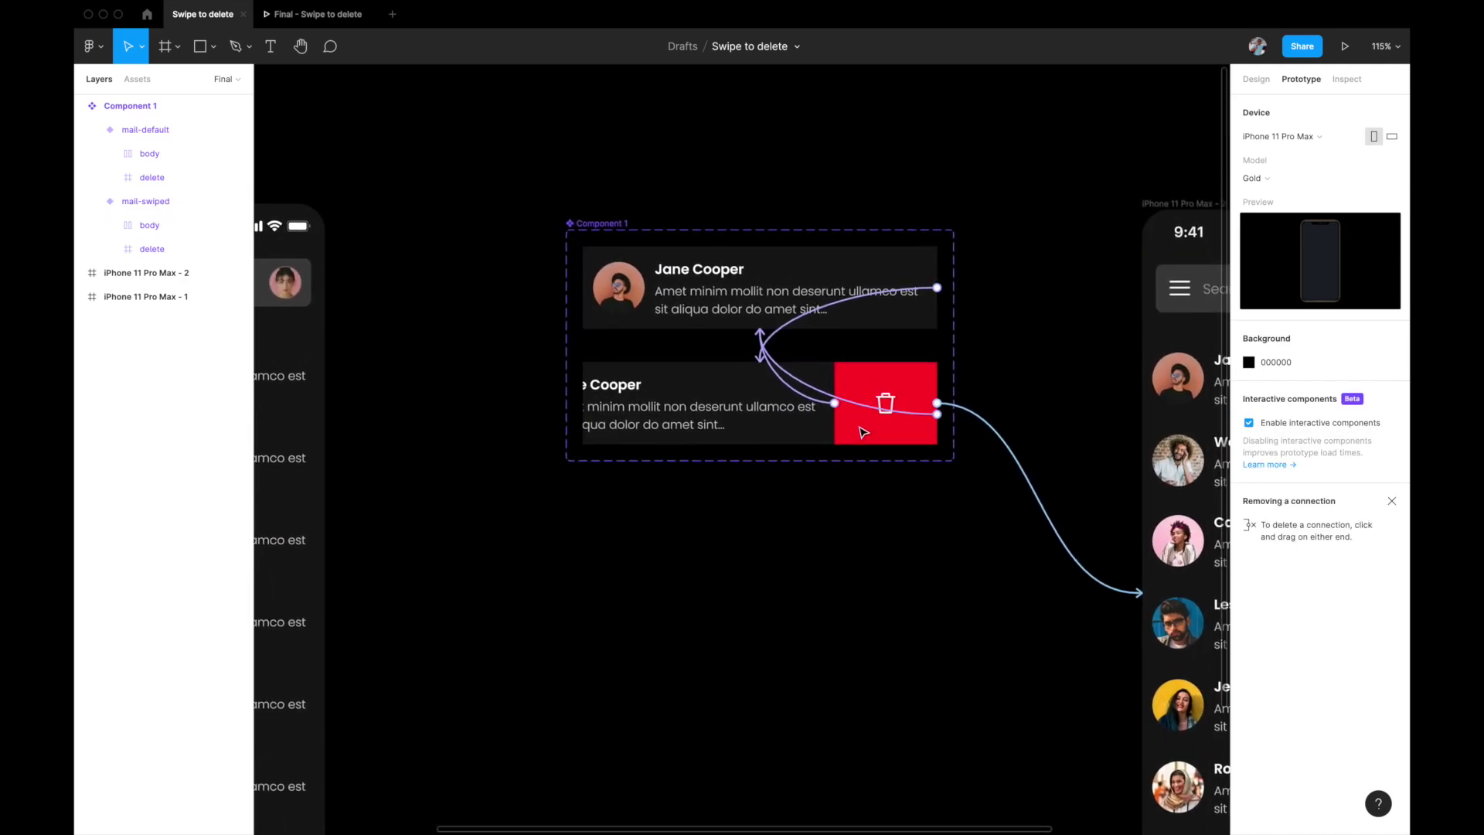
pyautogui.scroll(3, 864, 431)
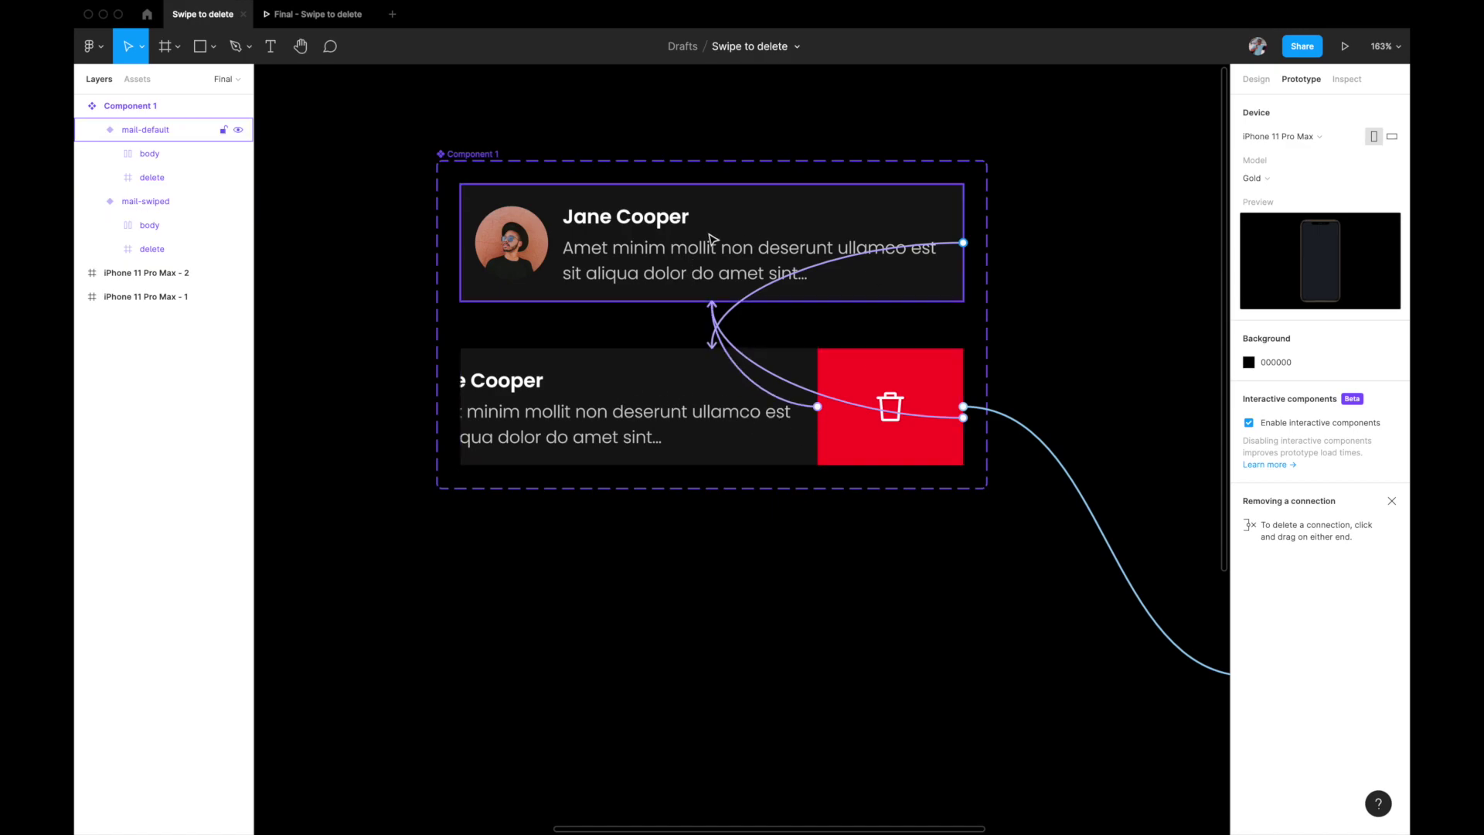
pyautogui.scroll(-3, 861, 255)
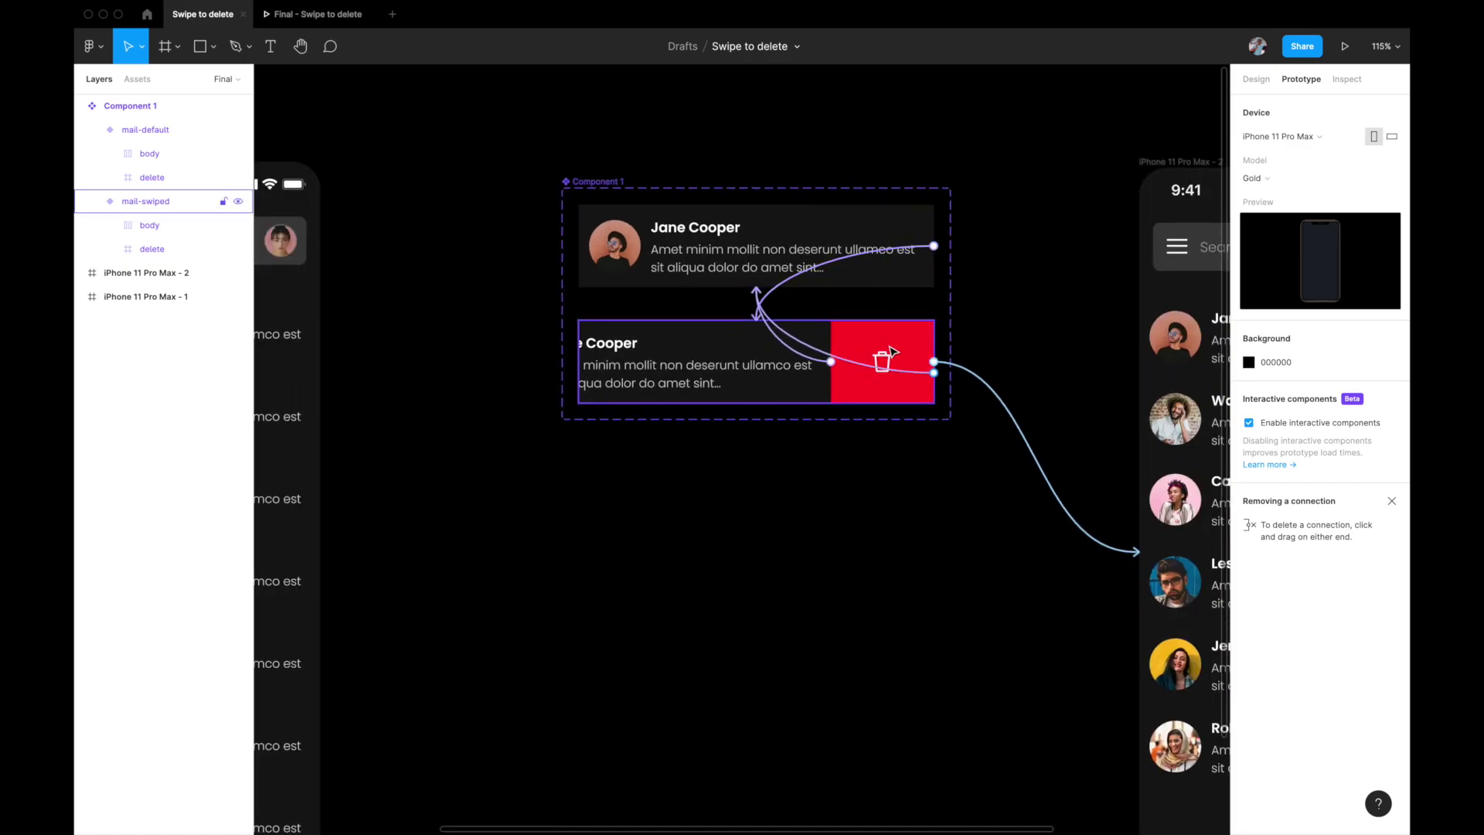
pyautogui.scroll(-3, 893, 352)
pyautogui.hscroll(3, 1098, 402)
pyautogui.scroll(-1, 1097, 402)
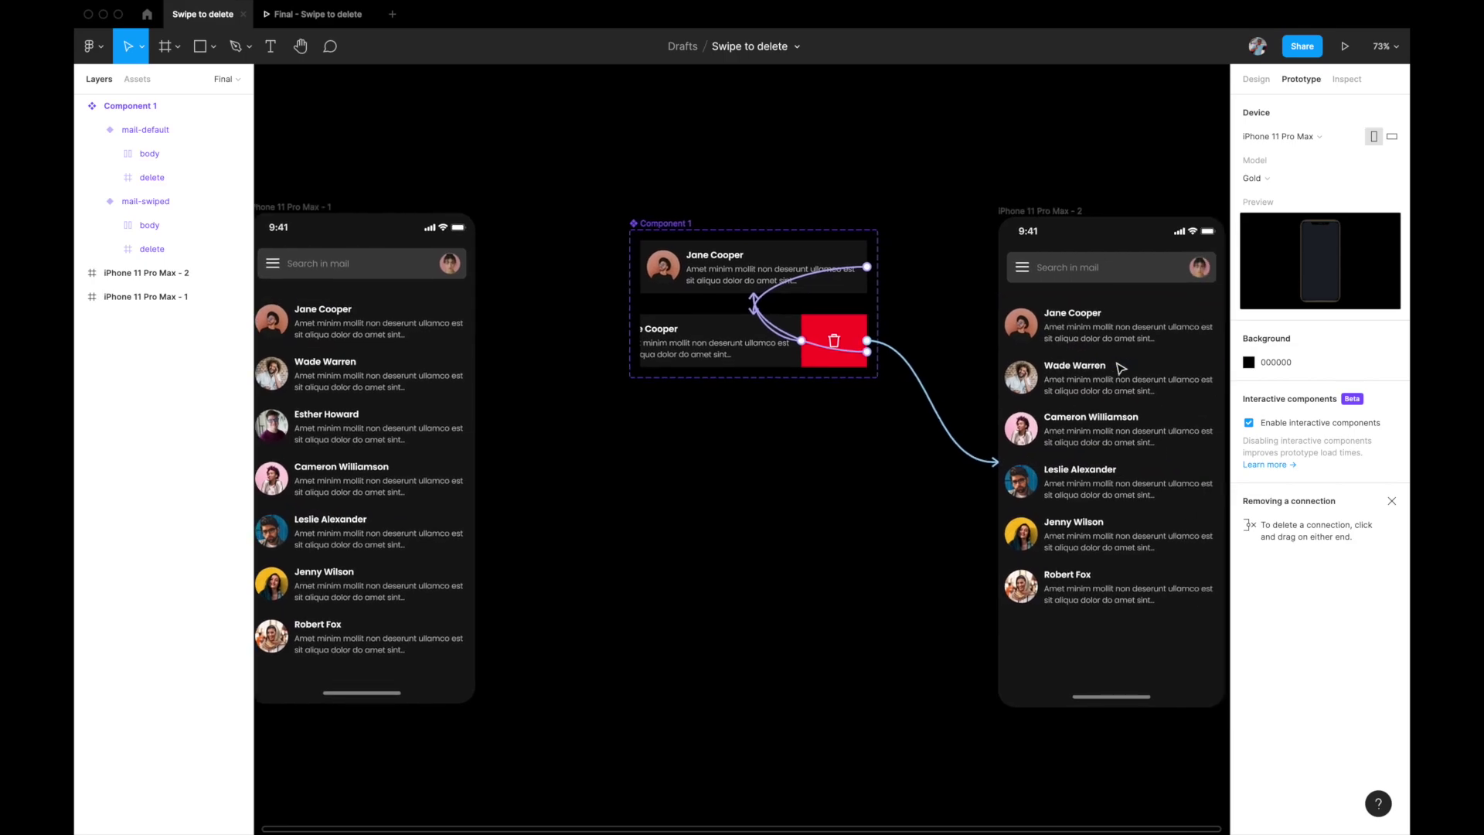
pyautogui.scroll(-3, 1153, 575)
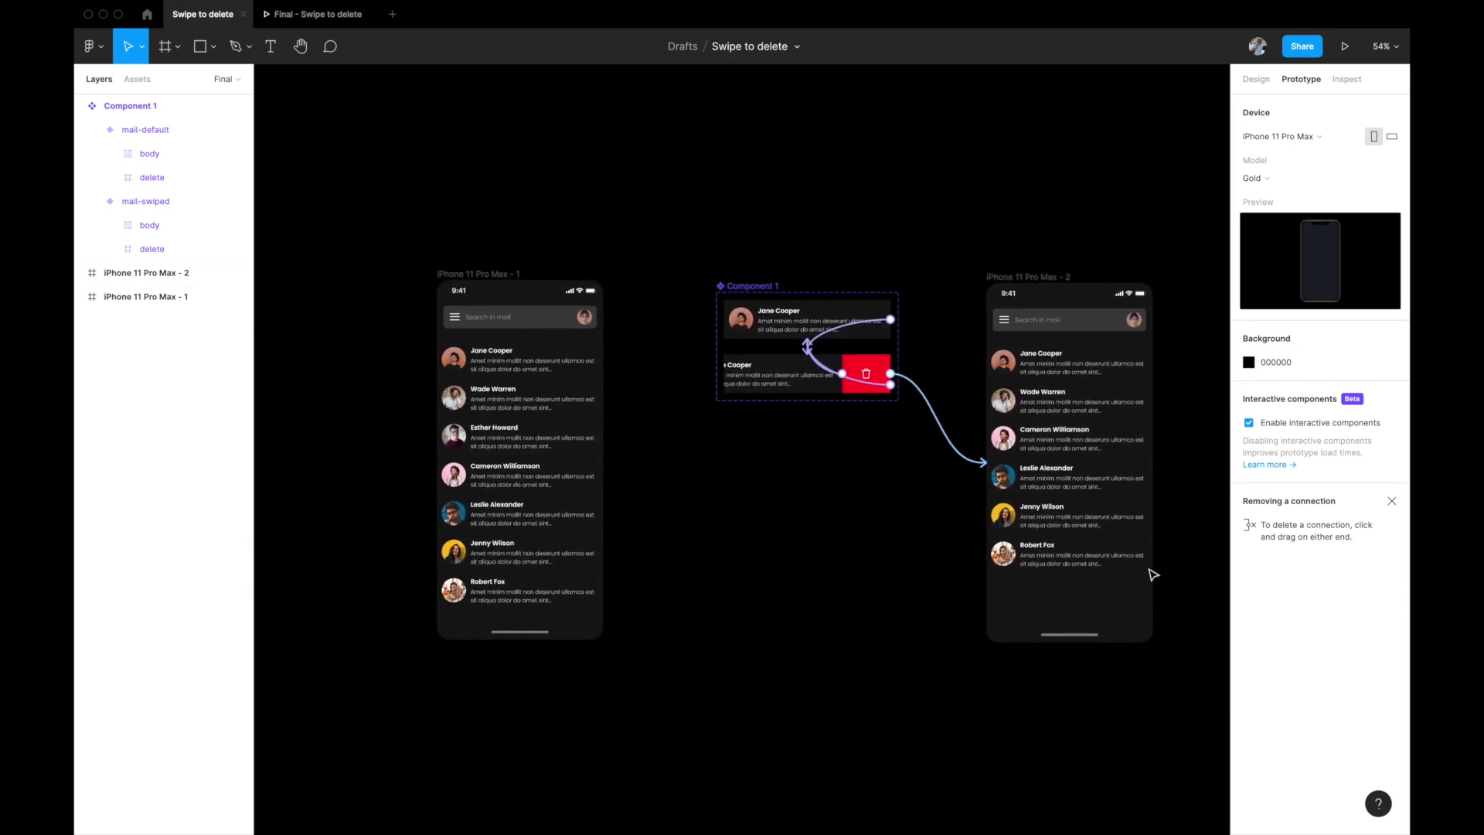
# Step: Select iPhone 11 Pro Max - 1, switch to the prototype preview and swipe the mail rows leftward to test the delete reveal
pyautogui.click(480, 274)
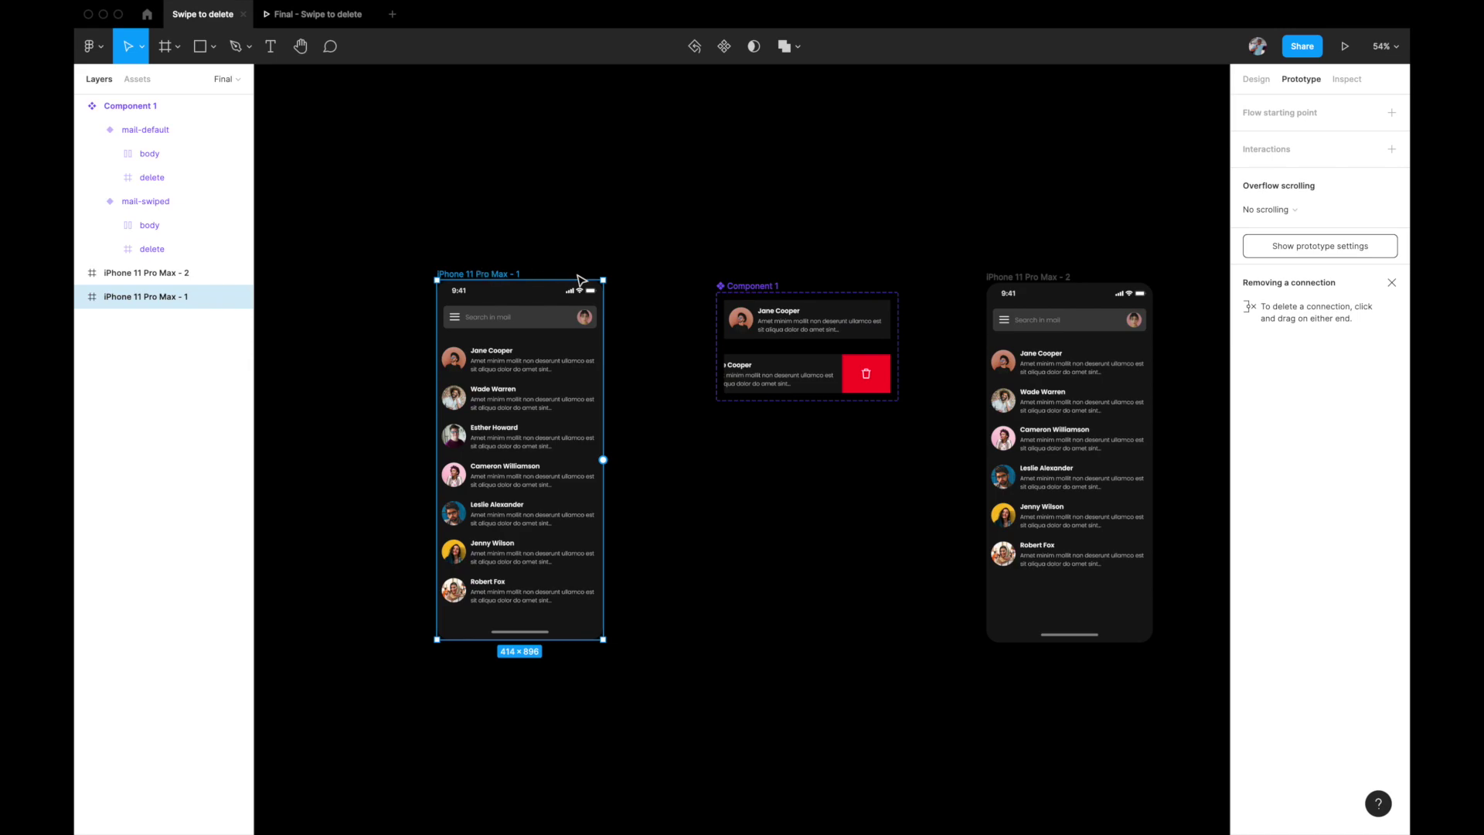
pyautogui.click(313, 14)
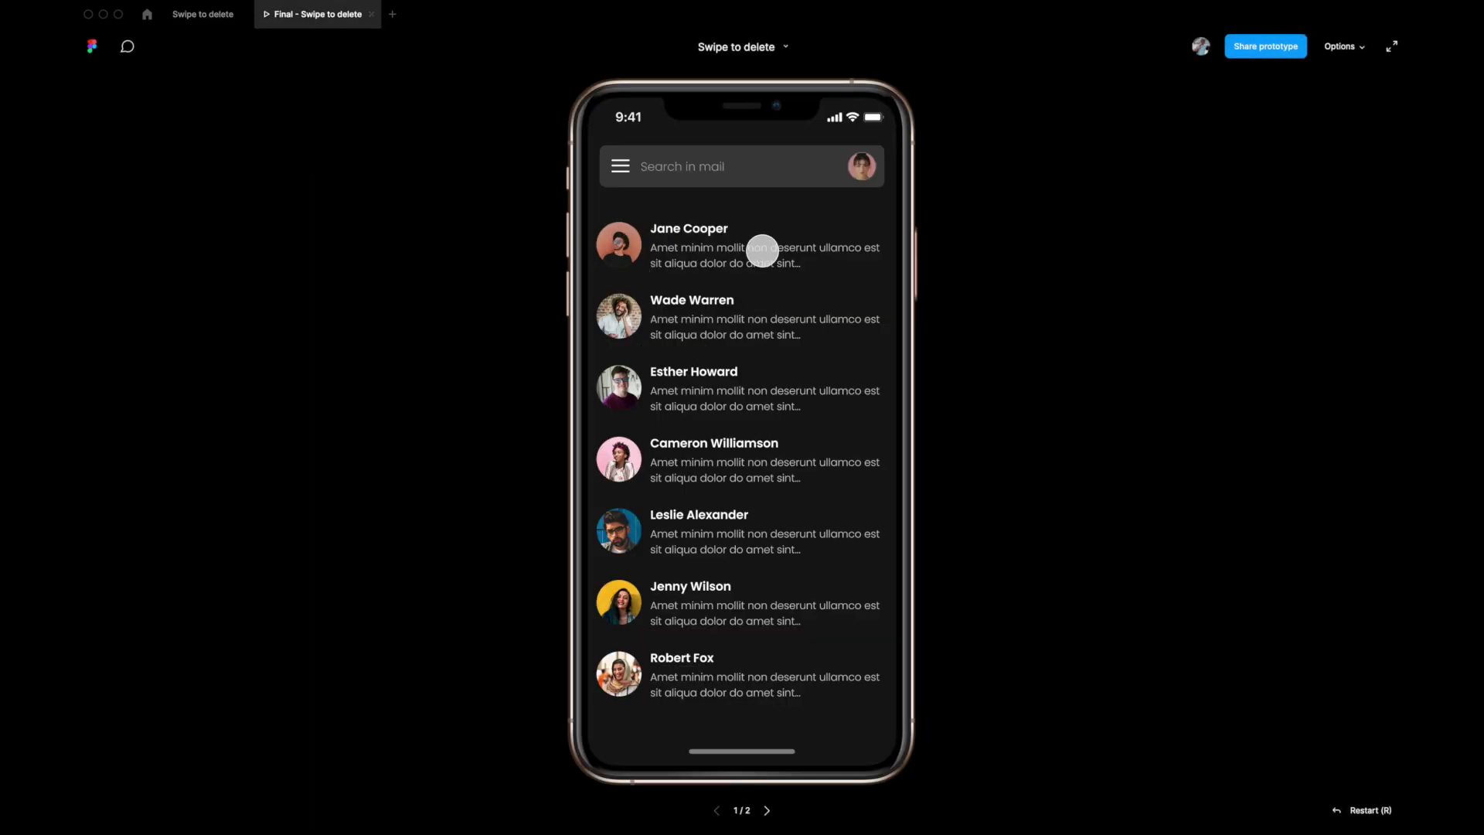
pyautogui.moveTo(762, 250); pyautogui.dragTo(583, 239)
pyautogui.moveTo(822, 309); pyautogui.dragTo(742, 317)
pyautogui.moveTo(756, 378); pyautogui.dragTo(718, 383)
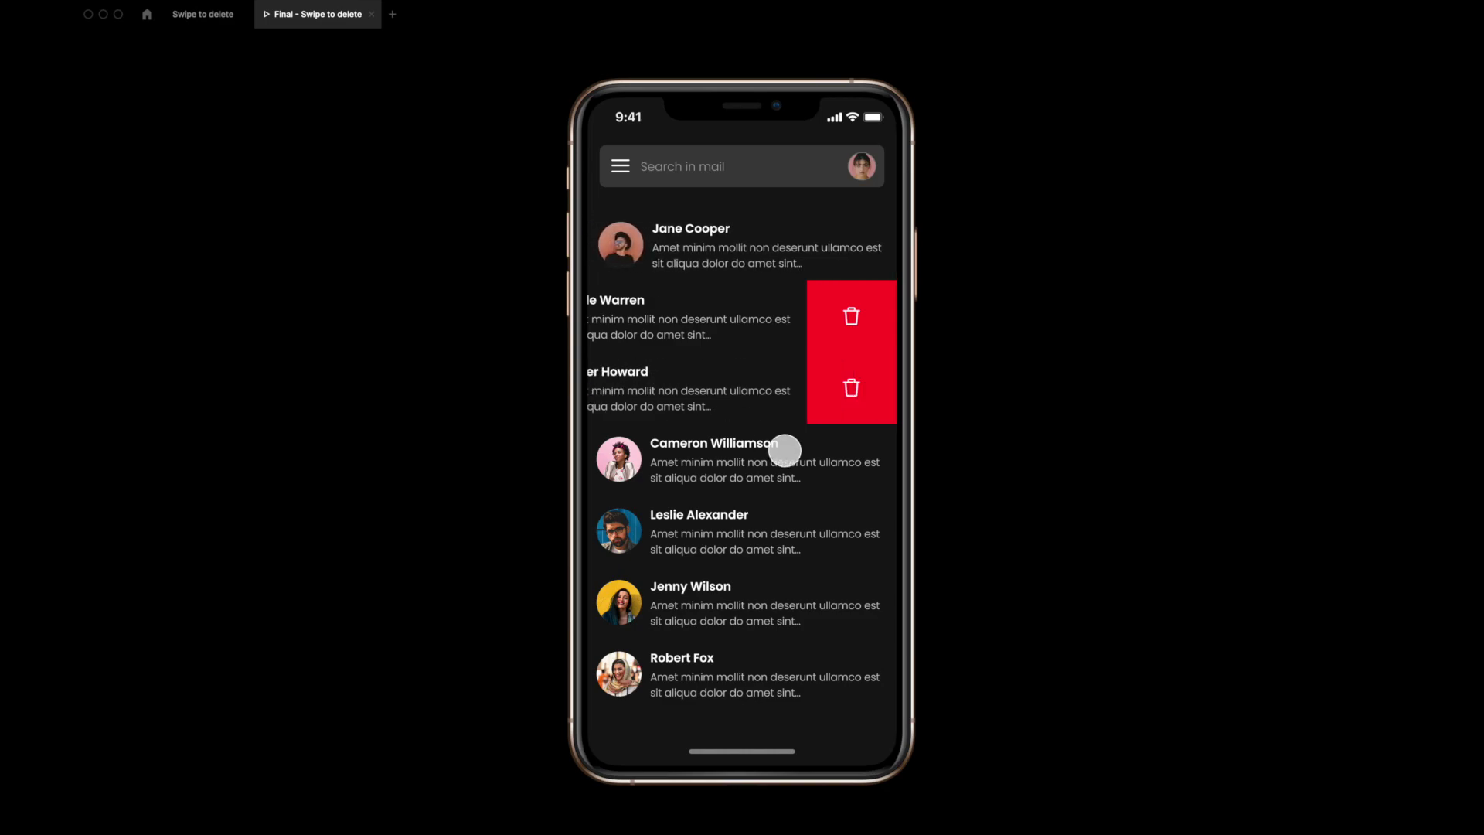
pyautogui.moveTo(670, 680)
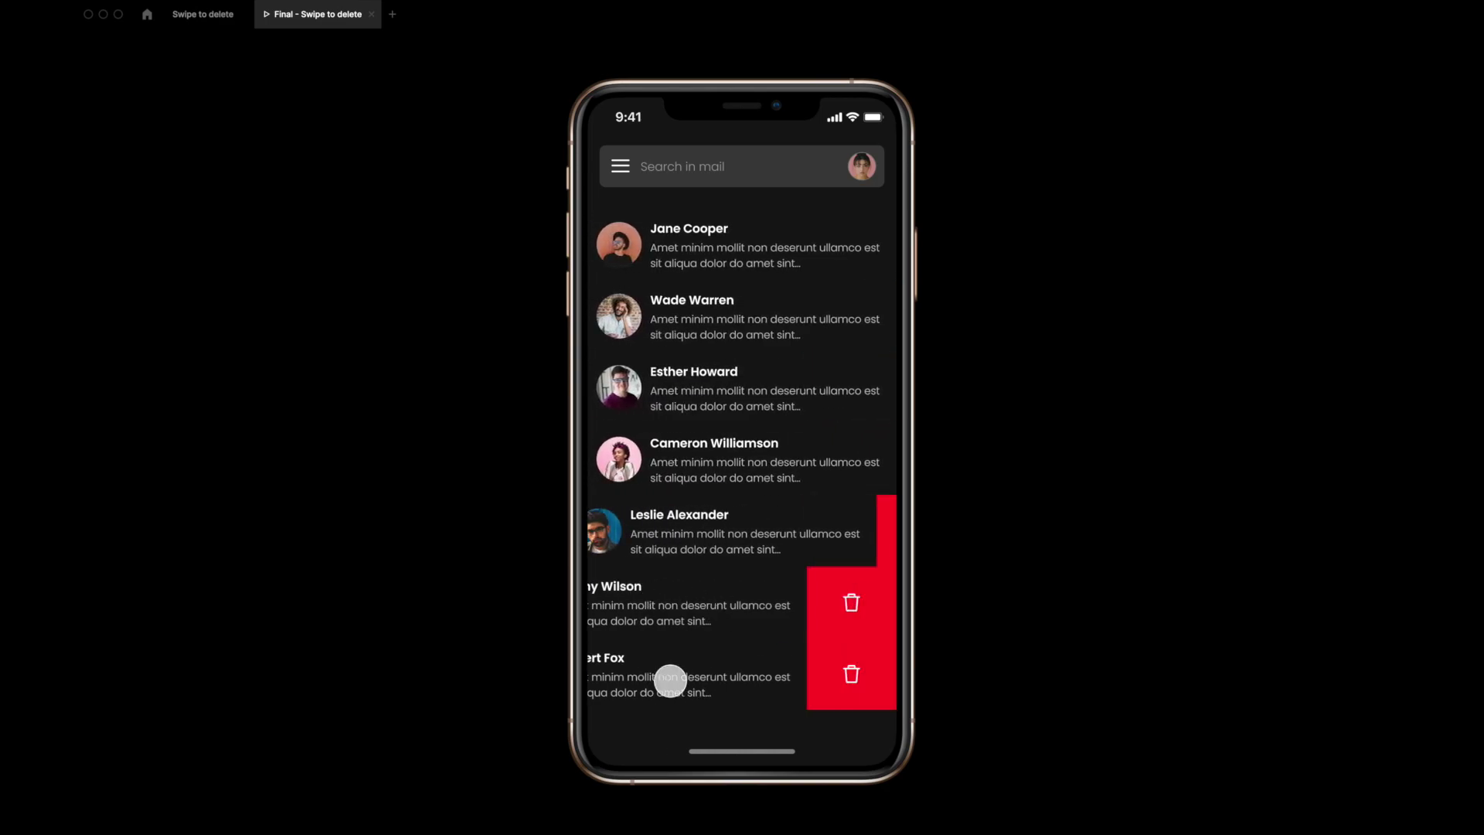
pyautogui.moveTo(666, 246)
pyautogui.moveTo(665, 249); pyautogui.dragTo(786, 242)
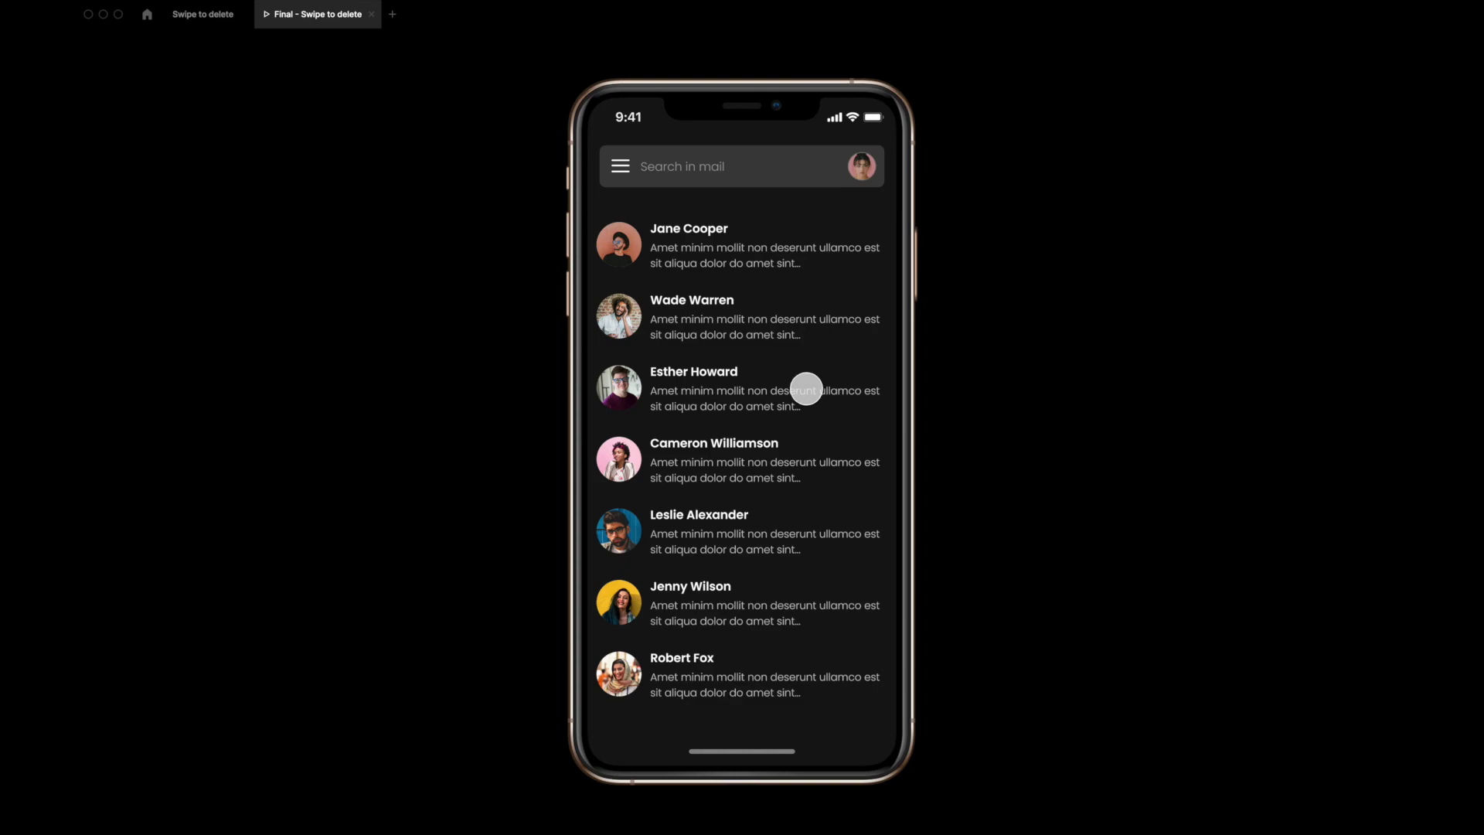
# Step: Swipe the third mail row leftward in the preview and trigger its delete action
pyautogui.moveTo(798, 387); pyautogui.dragTo(673, 387)
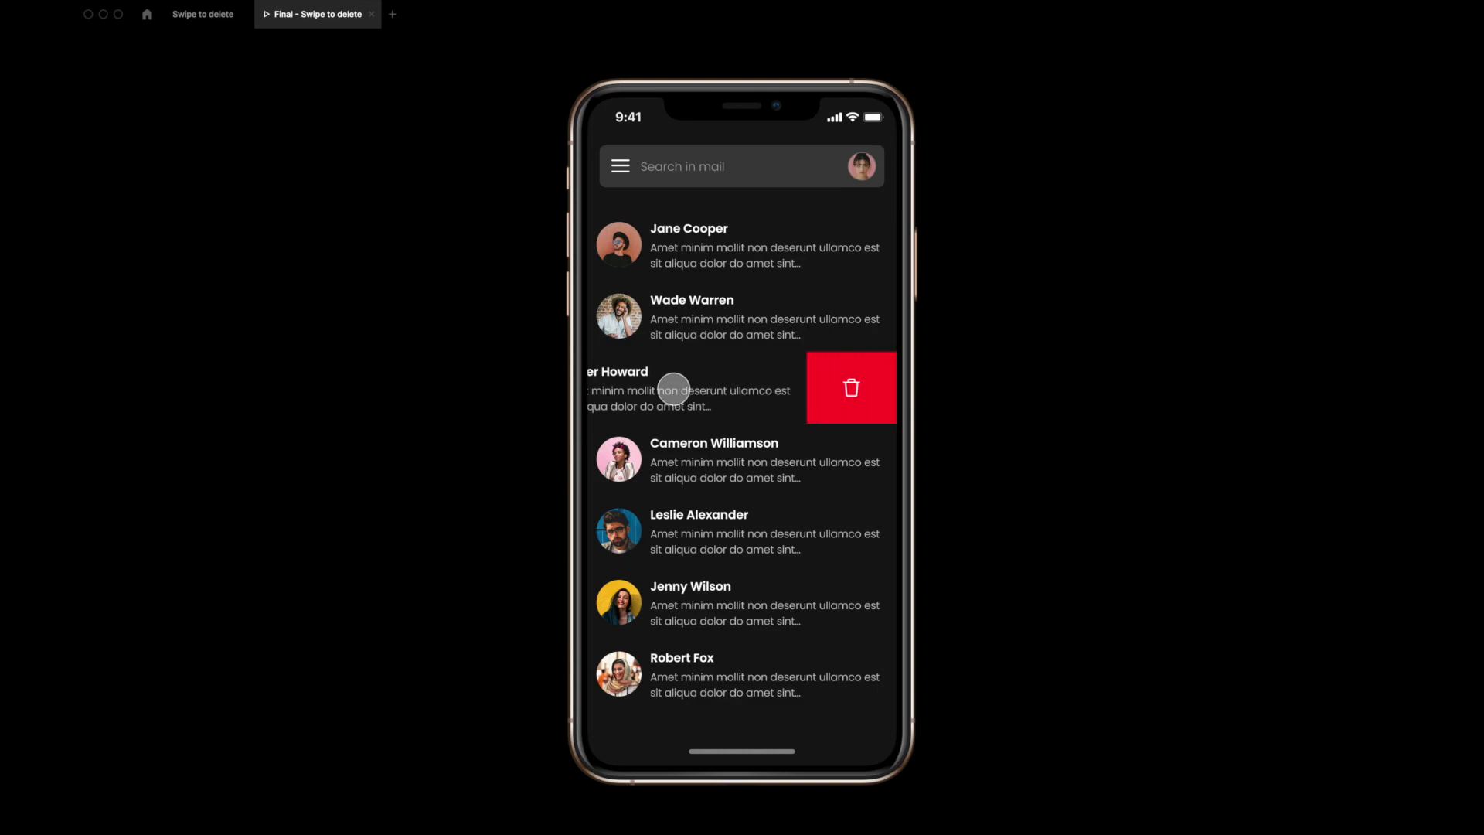
pyautogui.click(852, 387)
pyautogui.moveTo(851, 387); pyautogui.dragTo(688, 387)
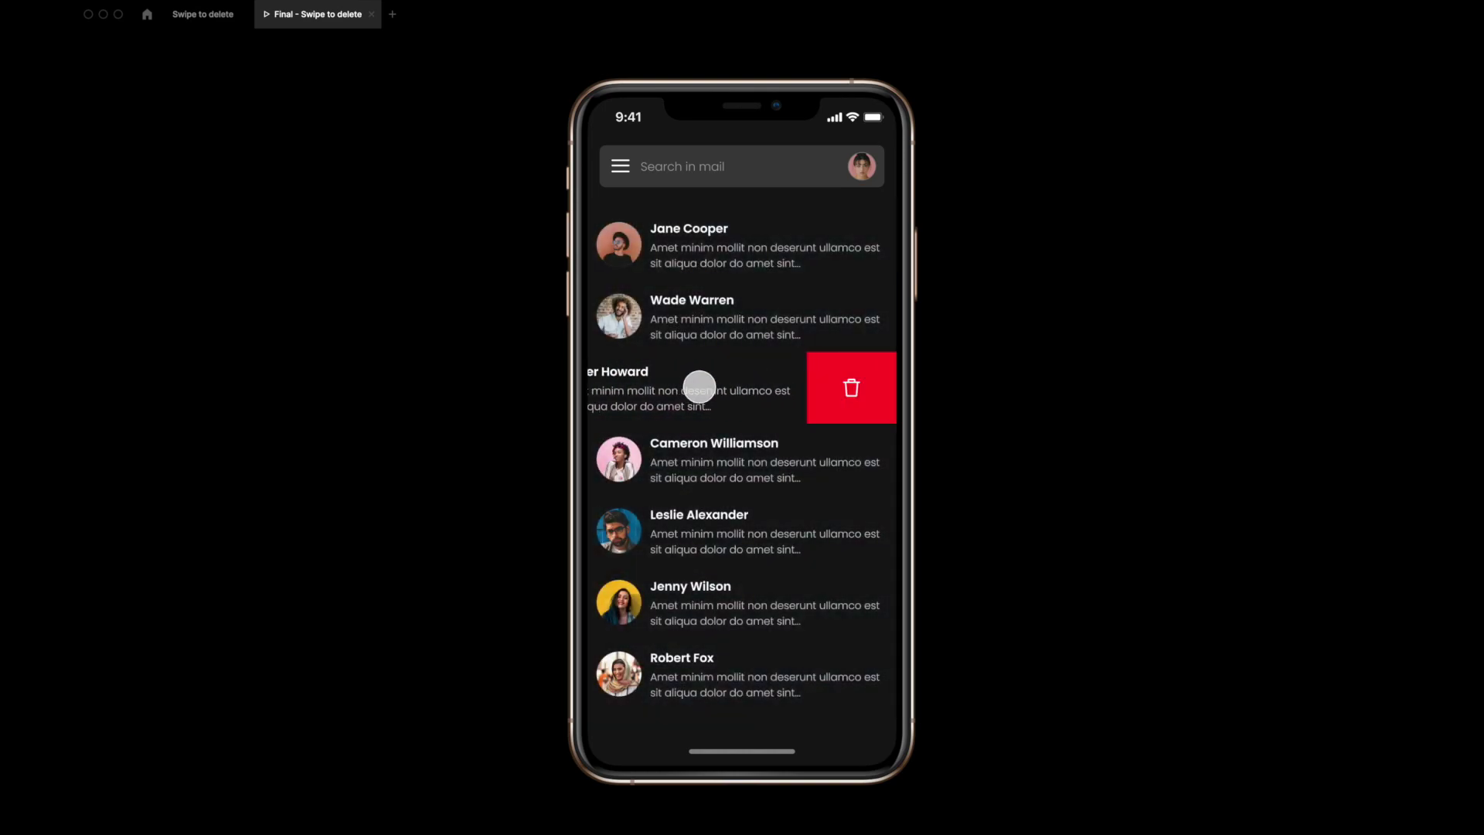
pyautogui.click(852, 388)
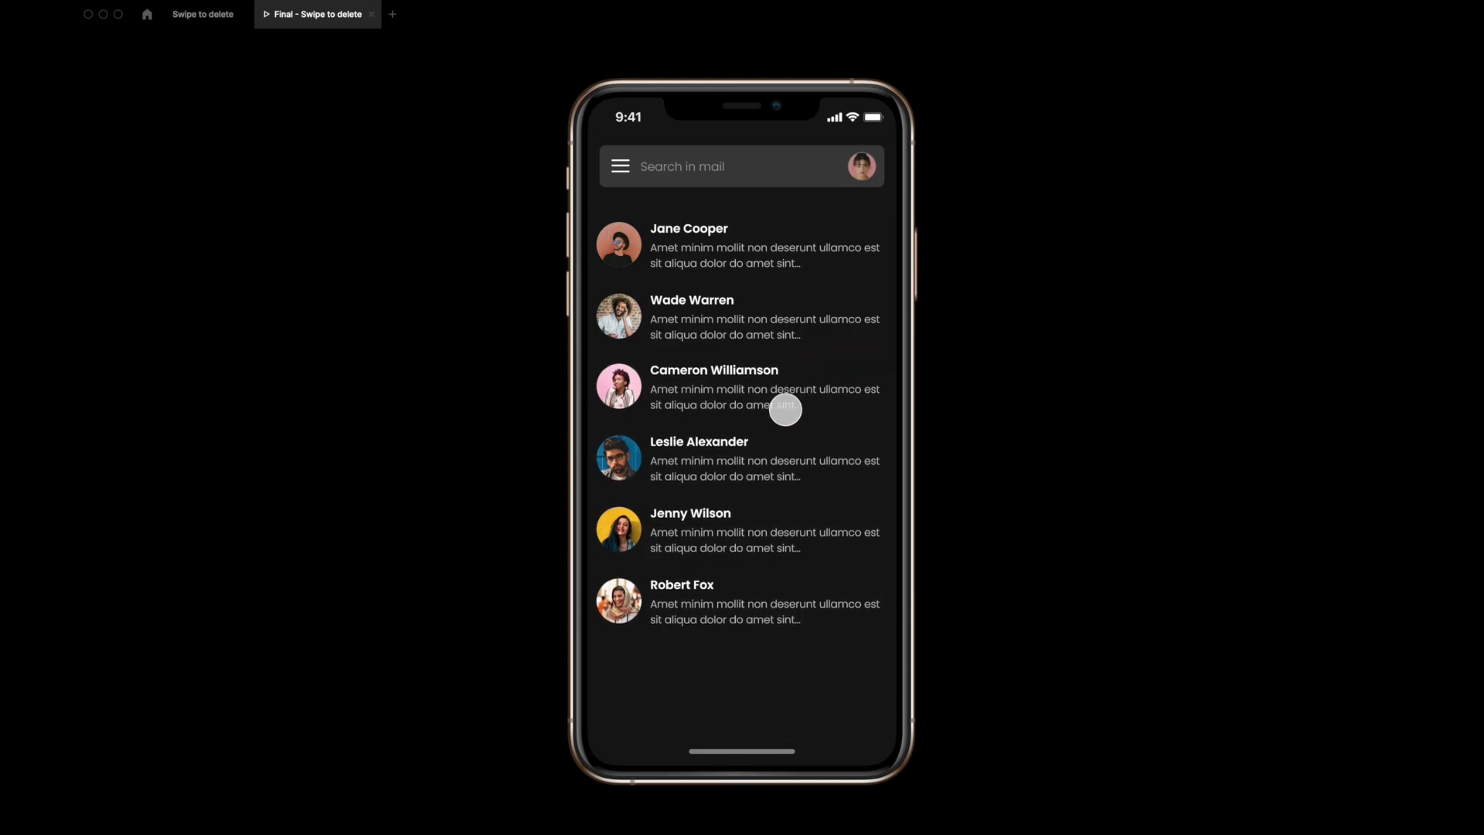
# Step: Restart the preview, test swiping and deleting the fourth mail row, and restart it again
pyautogui.press('r')
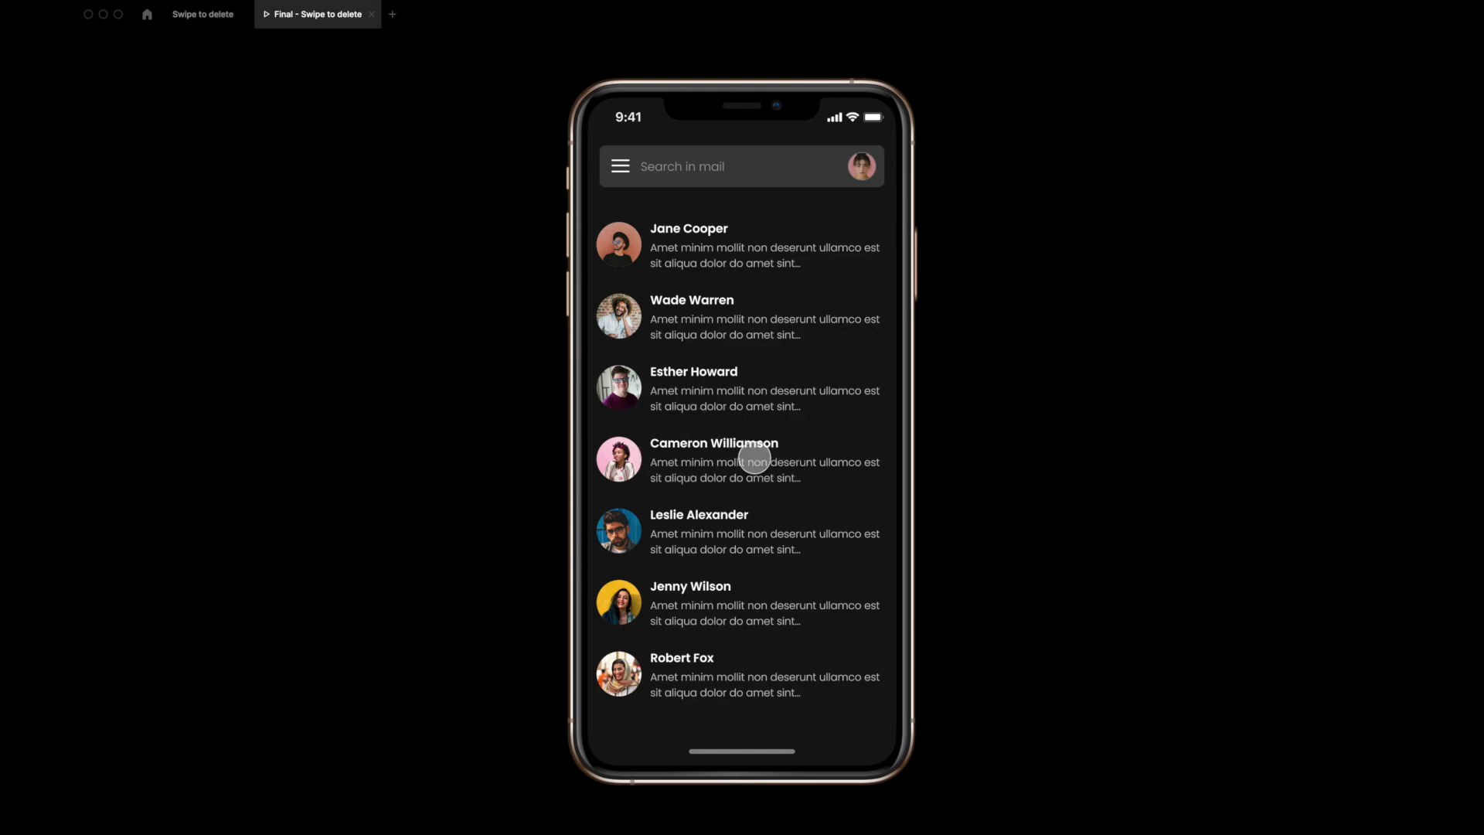
pyautogui.moveTo(755, 457); pyautogui.dragTo(638, 459)
pyautogui.click(851, 459)
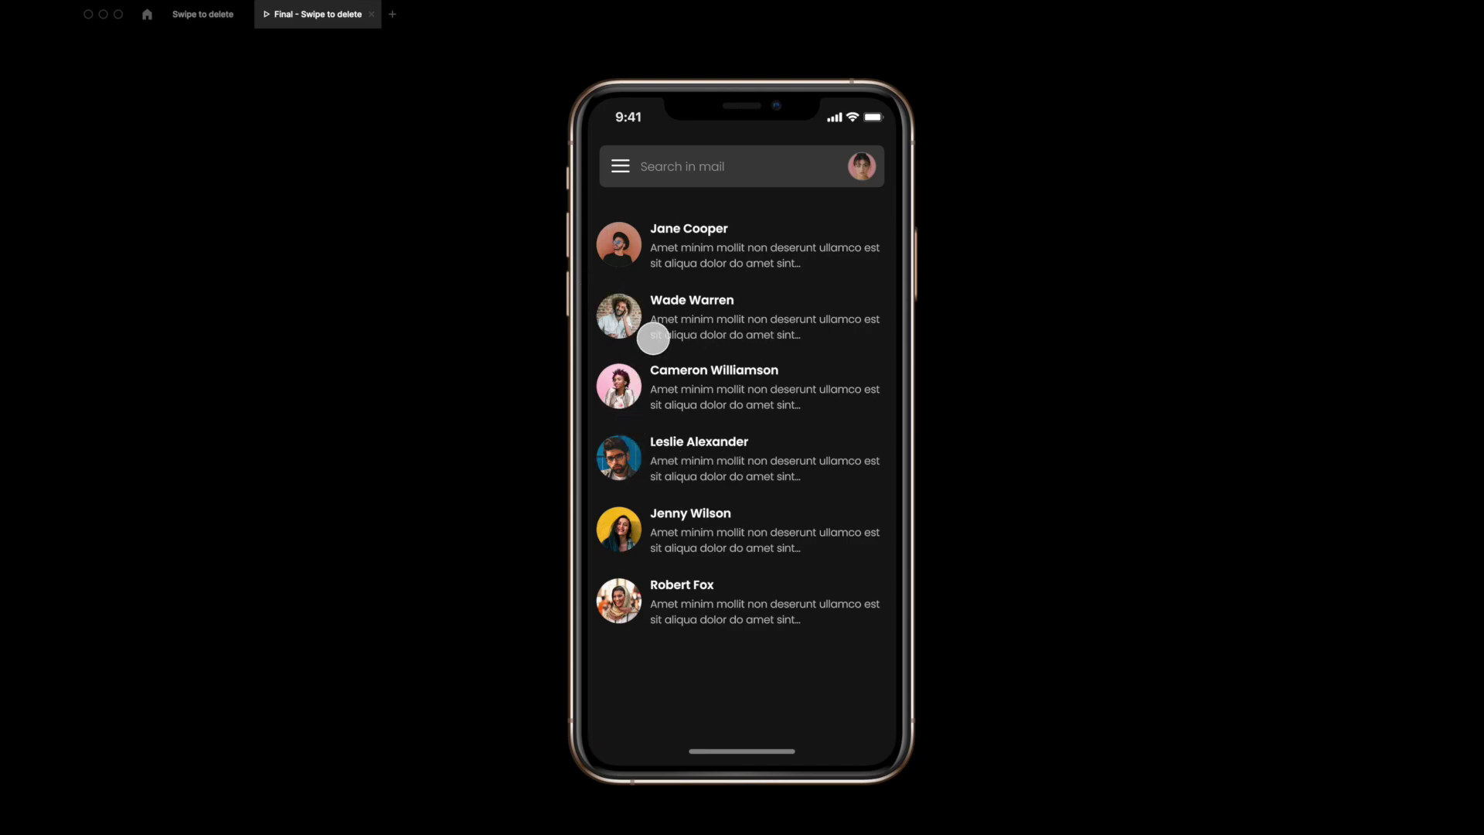
pyautogui.press('r')
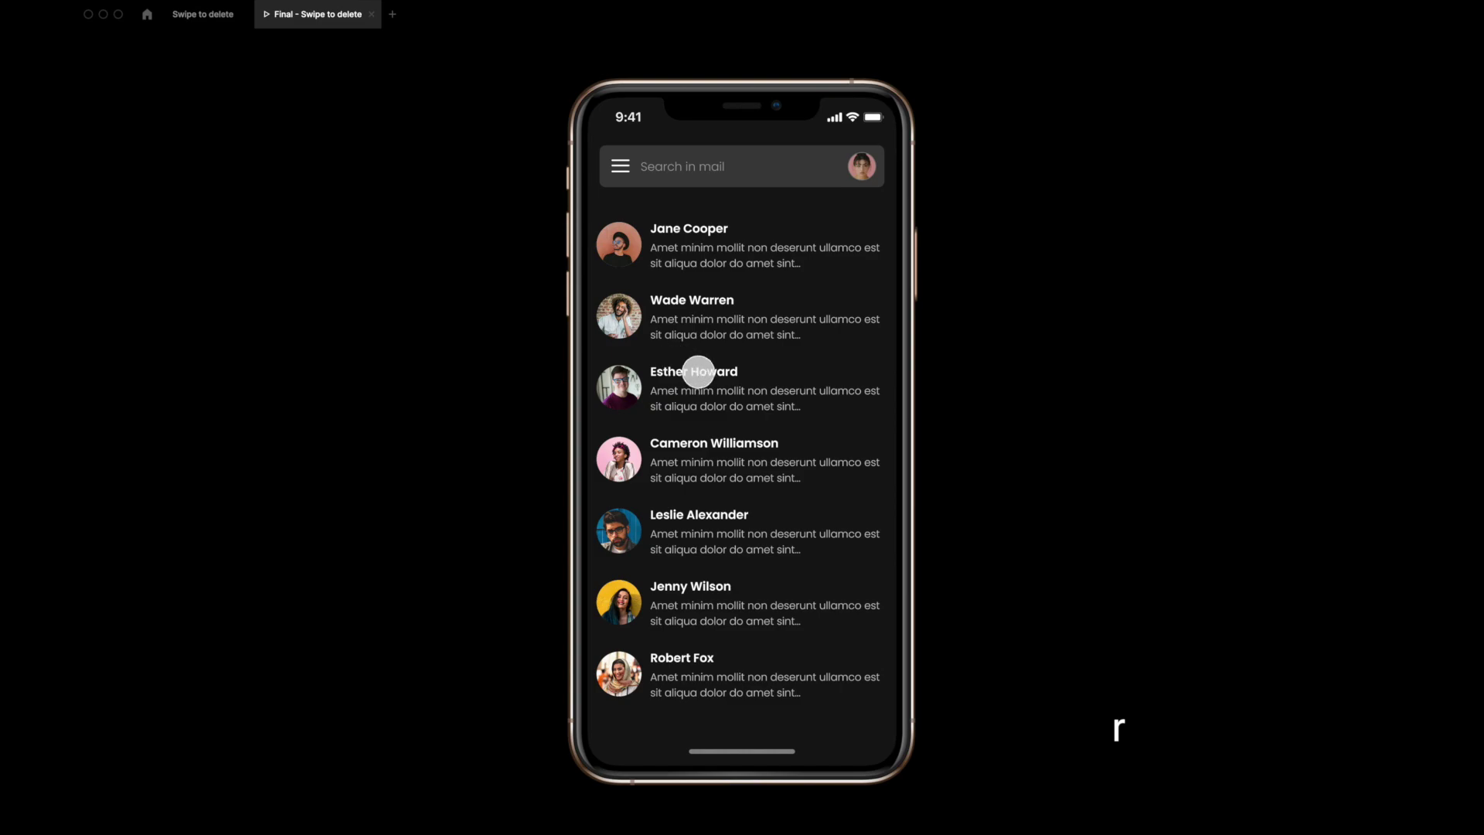
# Step: Test swiping the third mail row leftward and deleting it in the preview, and return to the Swipe to delete design file
pyautogui.moveTo(820, 403); pyautogui.dragTo(726, 401)
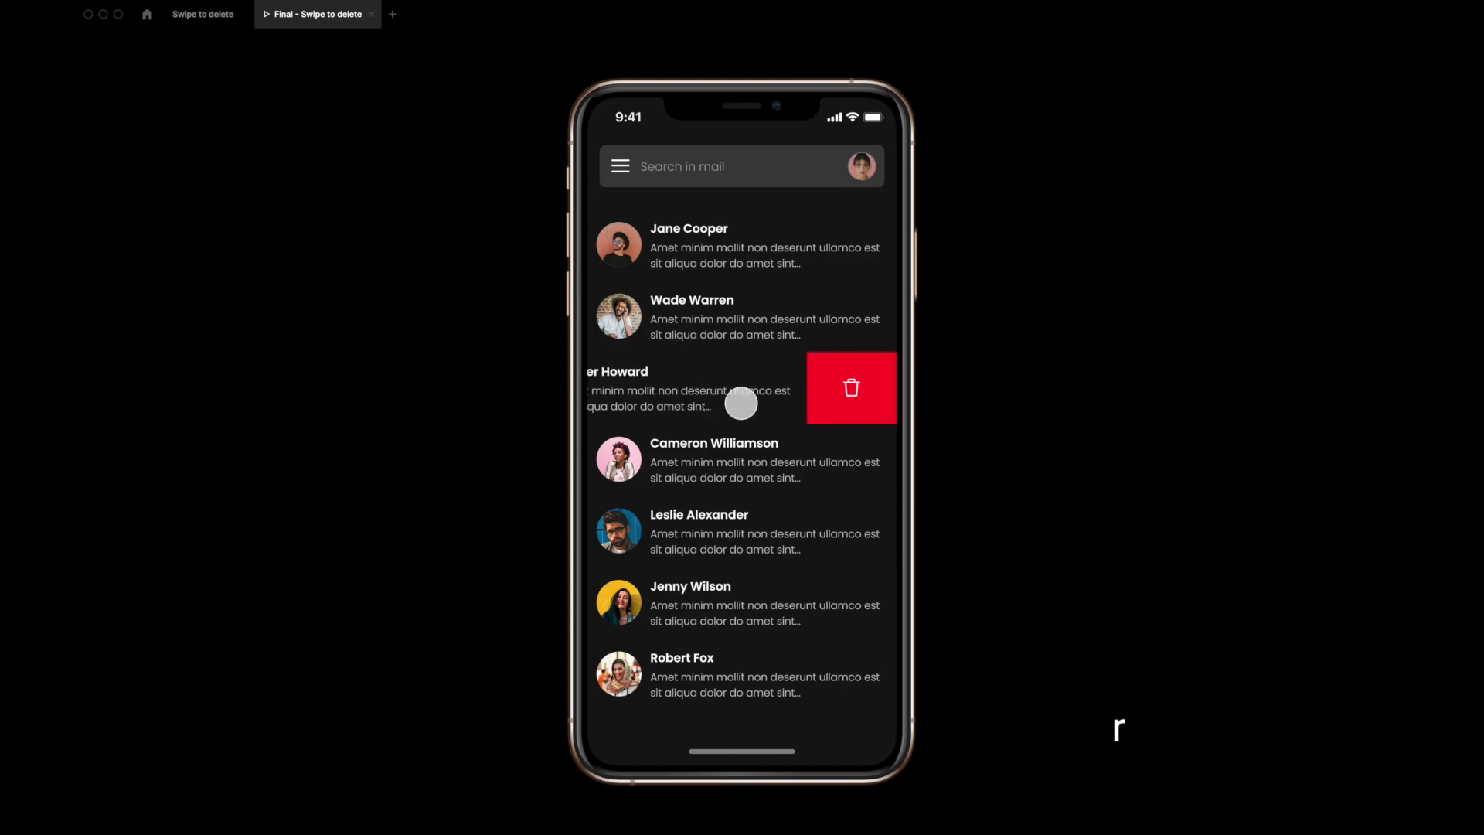
pyautogui.click(848, 388)
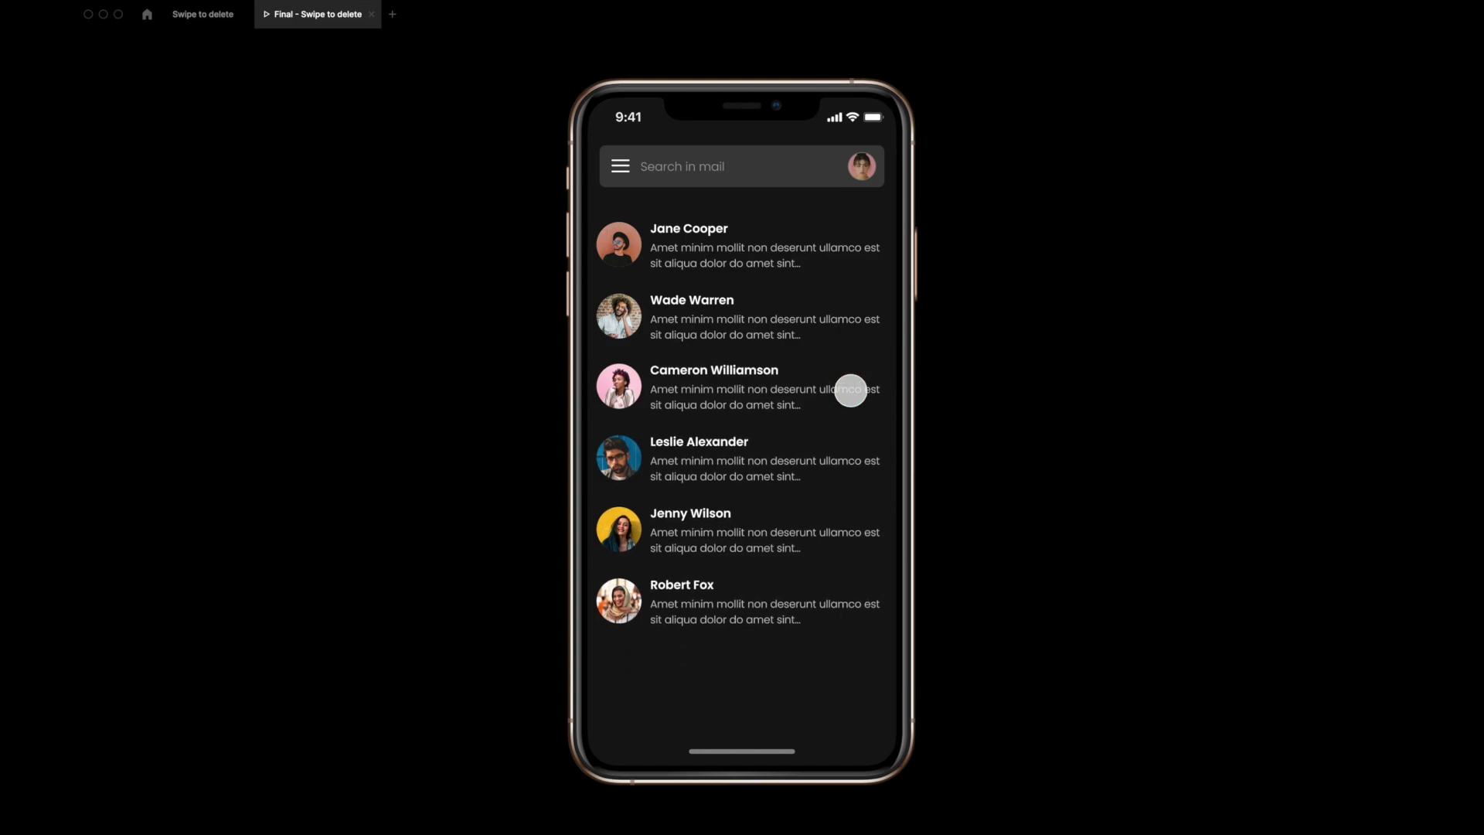
pyautogui.click(207, 17)
# Step: Examine Component 1's prototype connections and compare the mail rows on iPhone 11 Pro Max - 1 and iPhone 11 Pro Max - 2
pyautogui.scroll(-1, 528, 272)
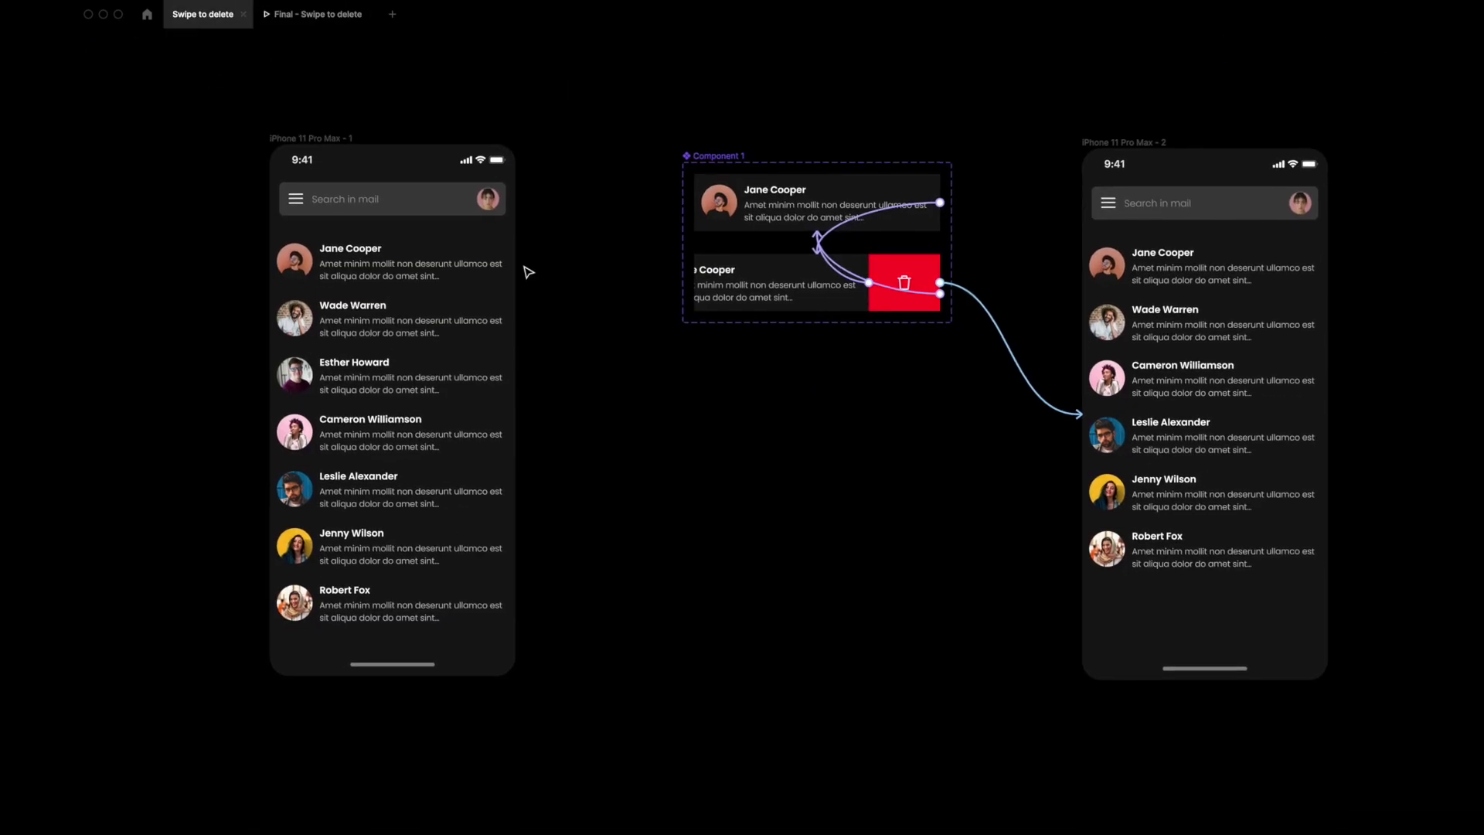
pyautogui.scroll(5, 745, 256)
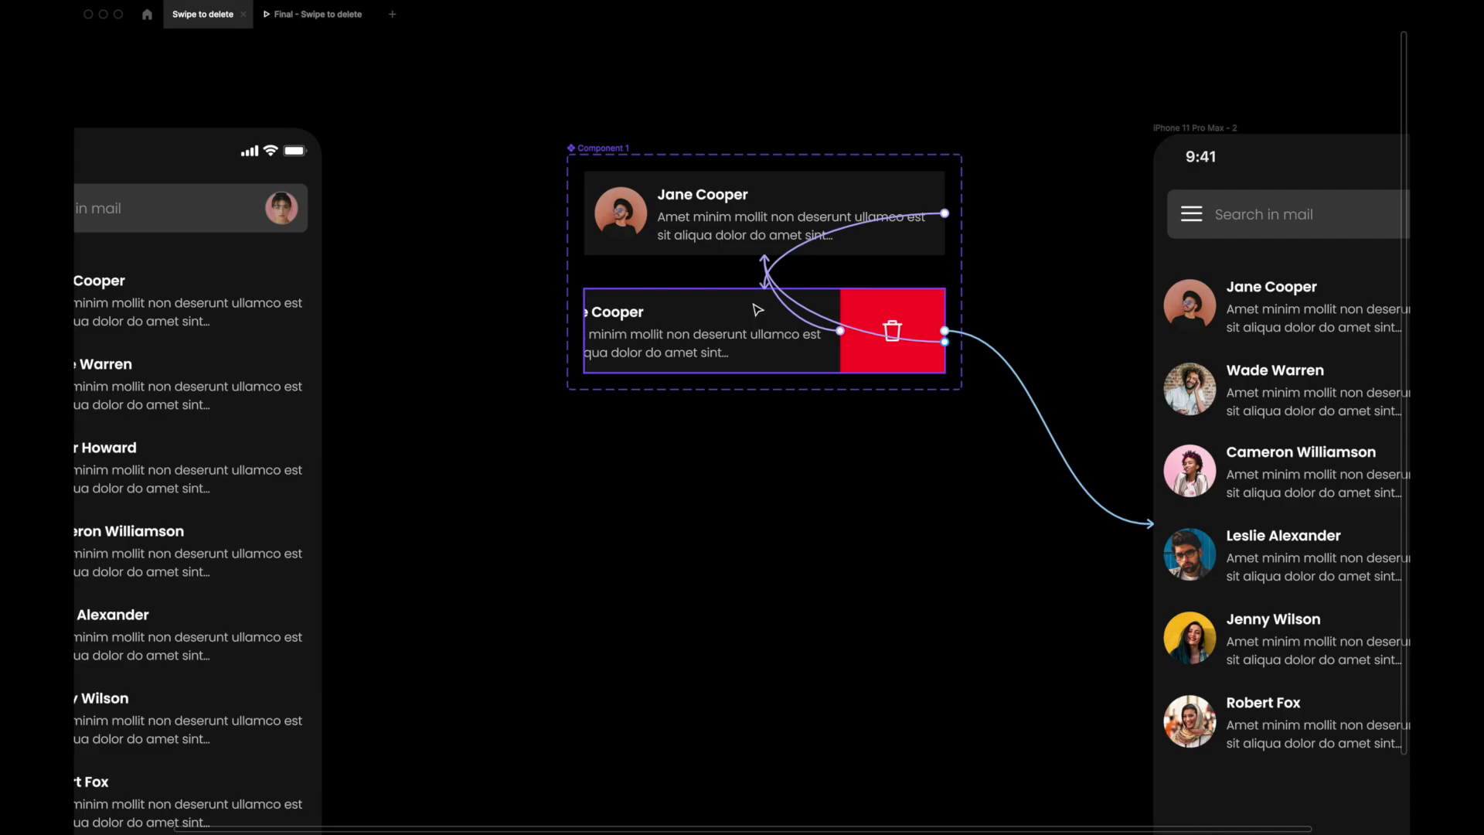
pyautogui.hscroll(2, 757, 203)
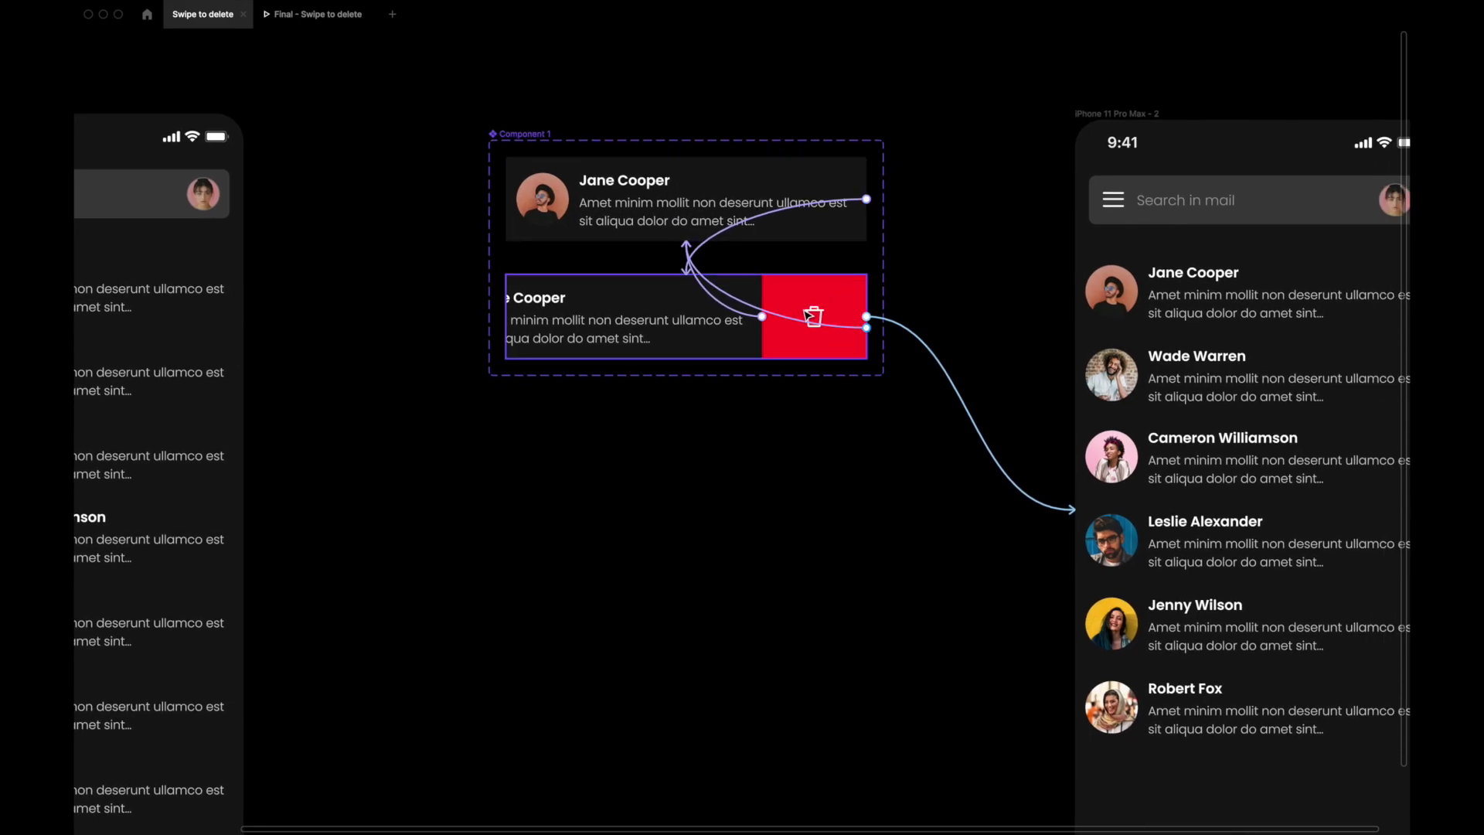
pyautogui.scroll(-3, 788, 325)
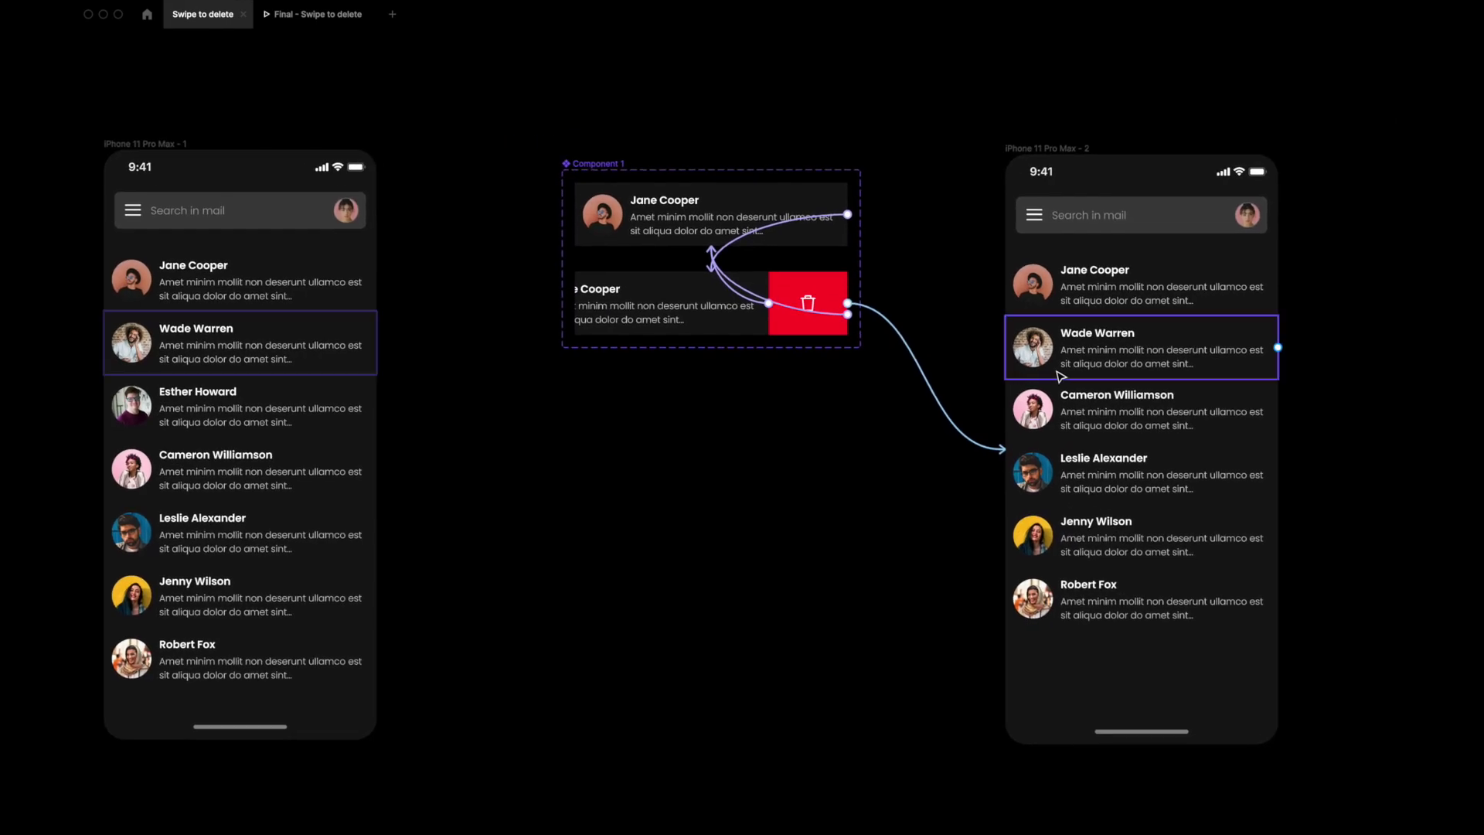
pyautogui.click(328, 484)
pyautogui.click(1067, 473)
pyautogui.click(1076, 320)
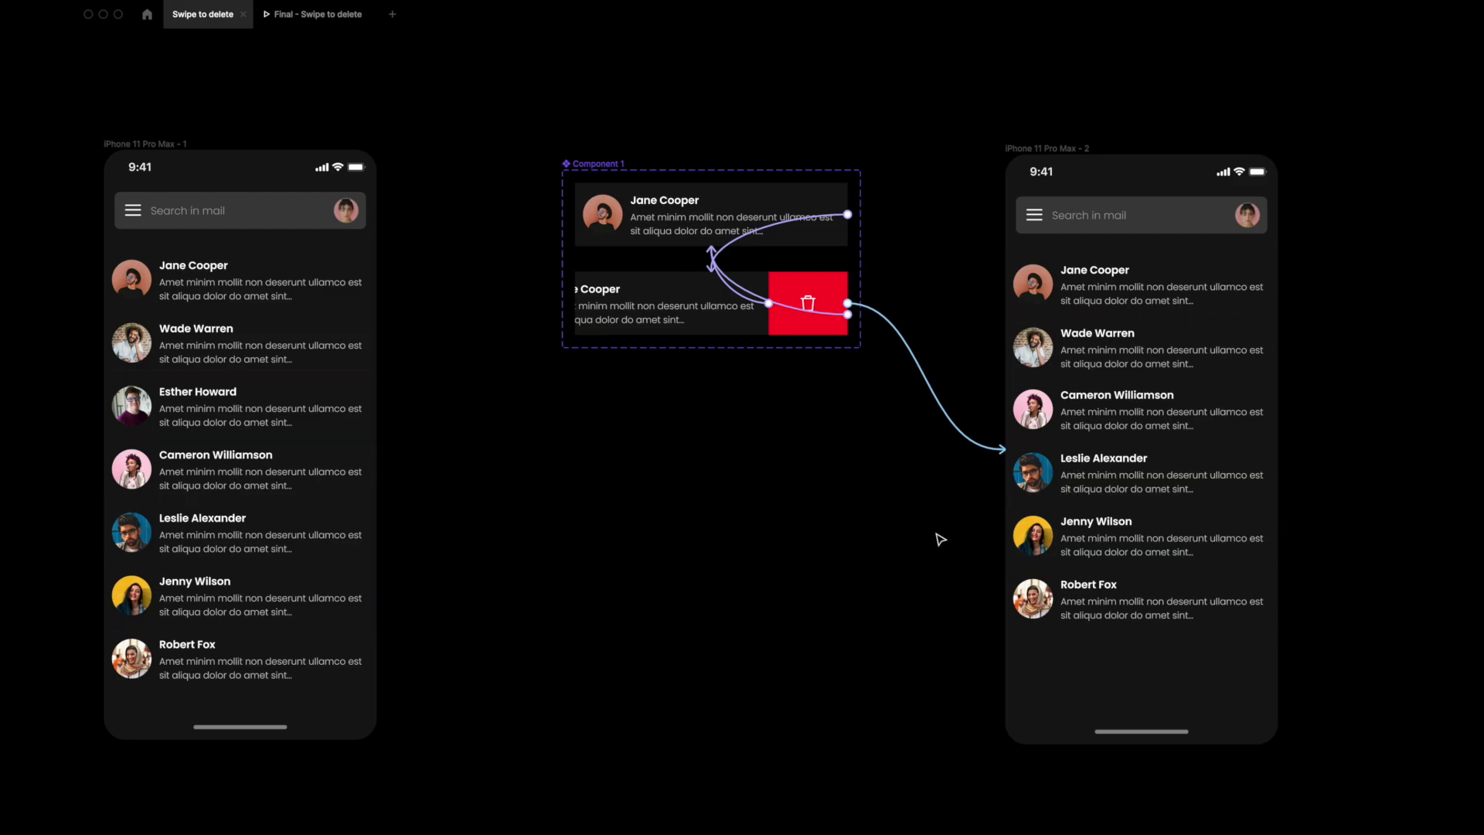
pyautogui.hscroll(-2, 941, 538)
pyautogui.scroll(-1, 941, 538)
pyautogui.scroll(-1, 939, 539)
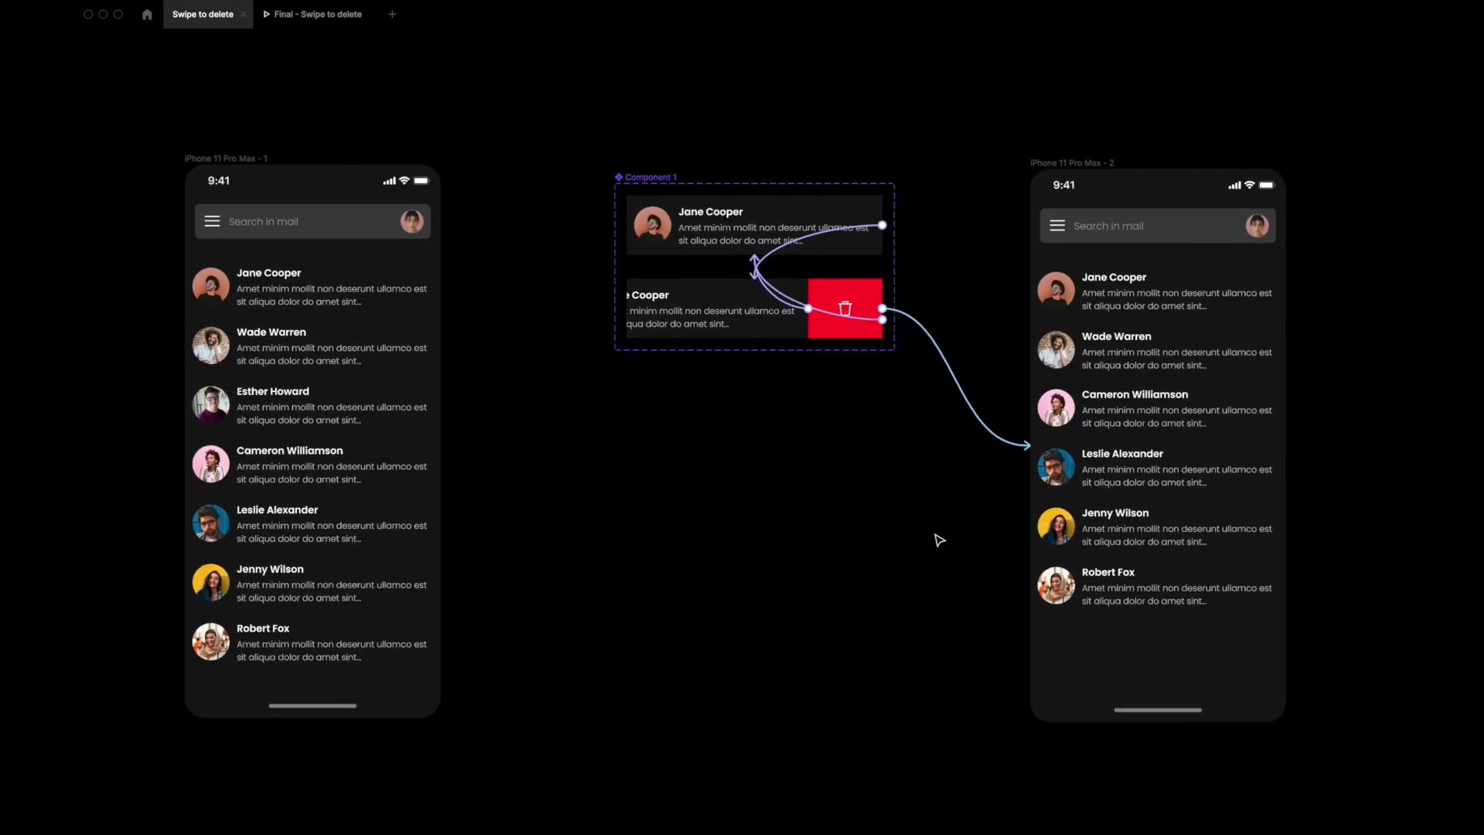